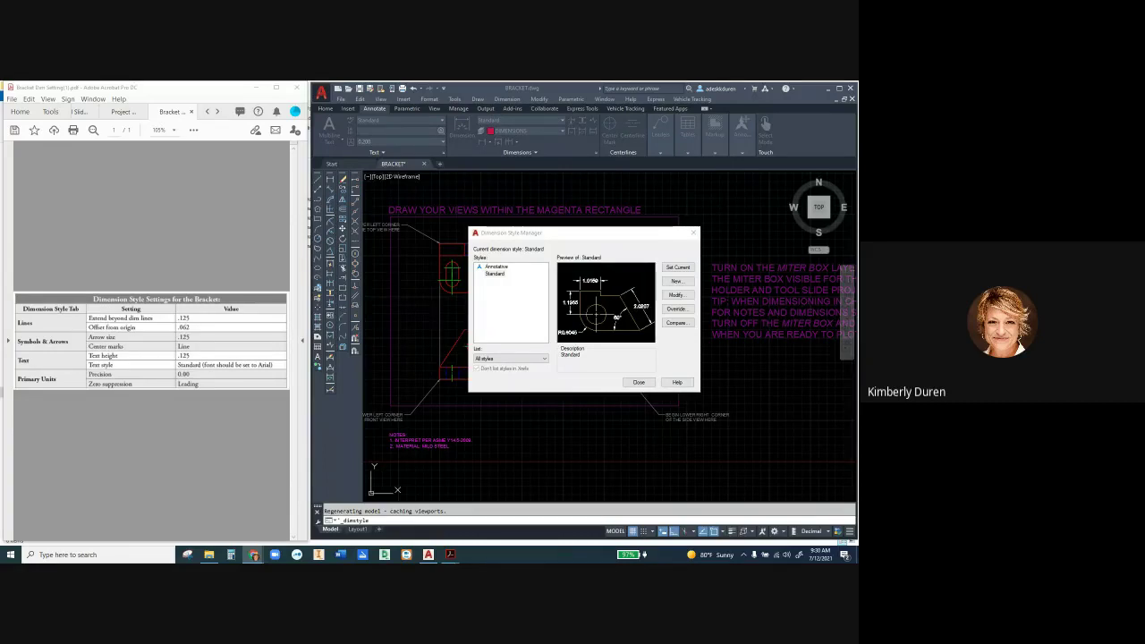
Step: Create a new dimension style named ASME Y14.5 SMALL based on Standard and open its settings
{"action": "left_click", "coordinate": [495, 273]}
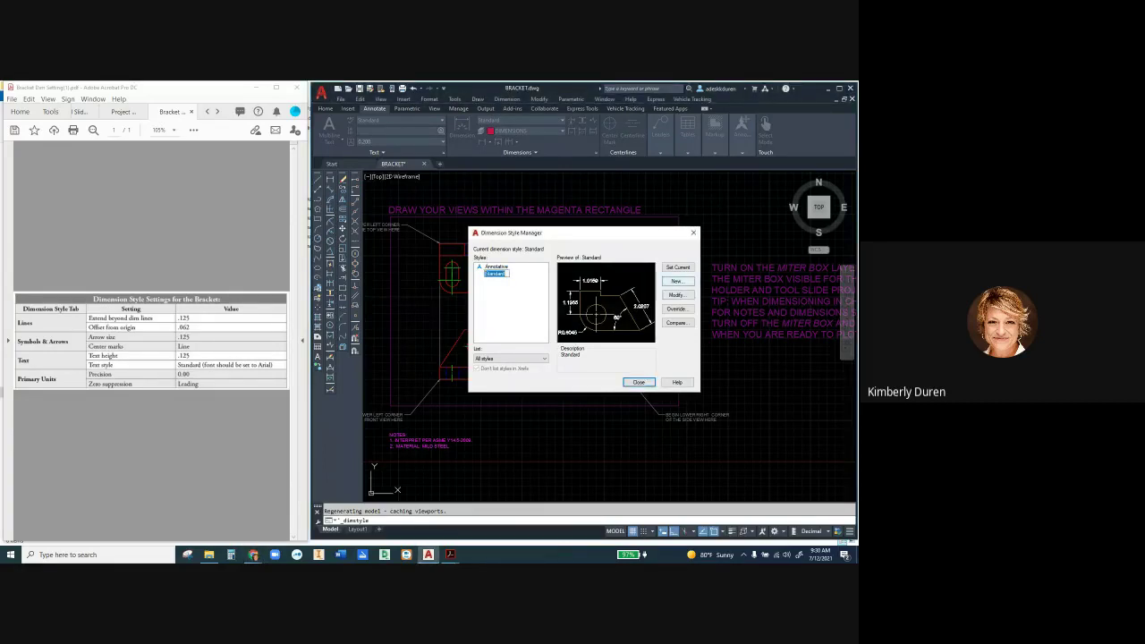
{"action": "key", "text": "Escape"}
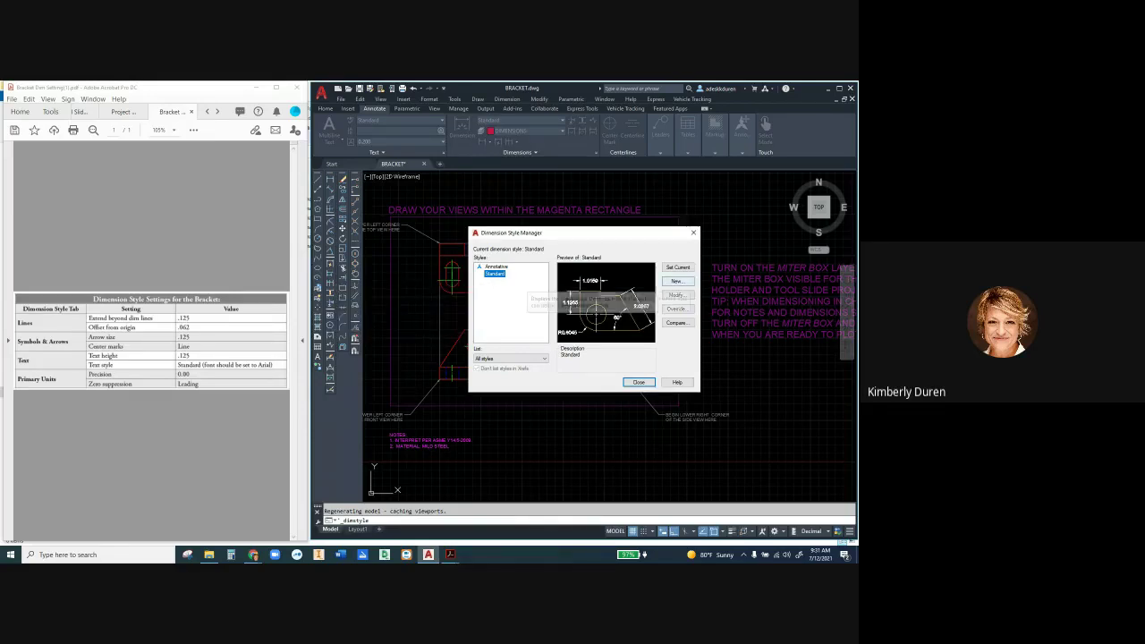
{"action": "left_click", "coordinate": [677, 281]}
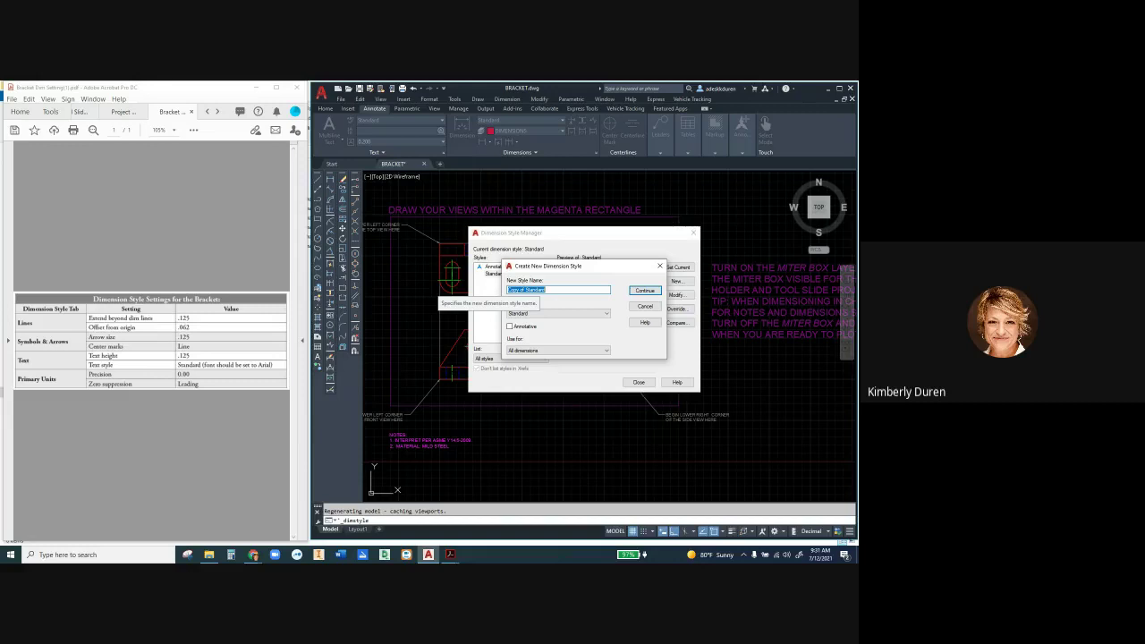
{"action": "type", "text": "ASME Y14.5"}
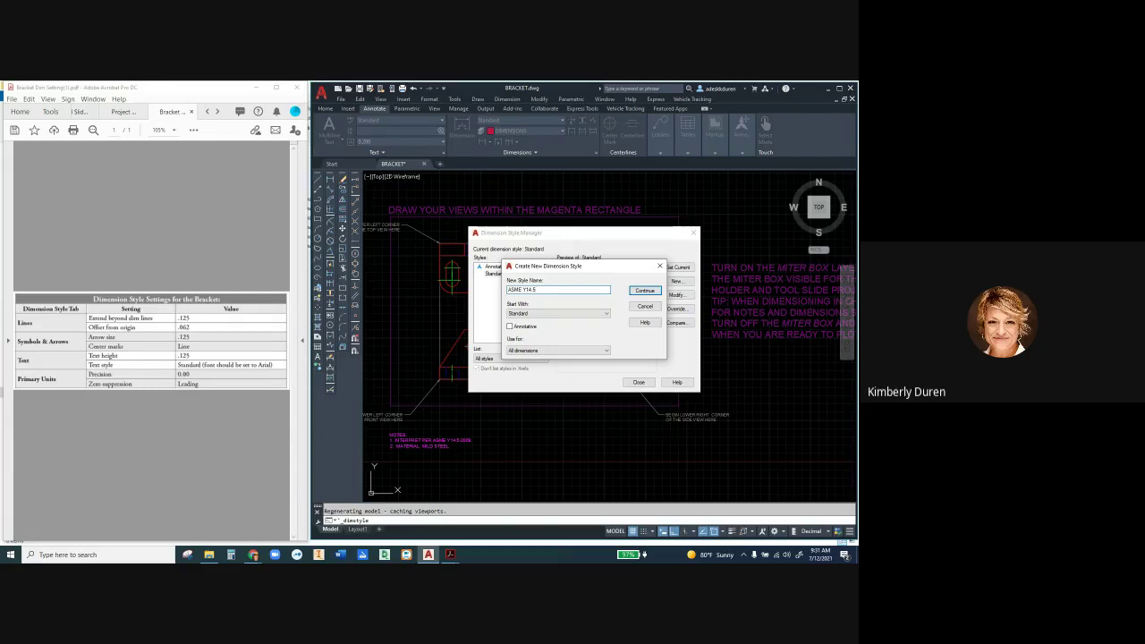
{"action": "type", "text": "SMALL"}
{"action": "key", "text": "Return"}
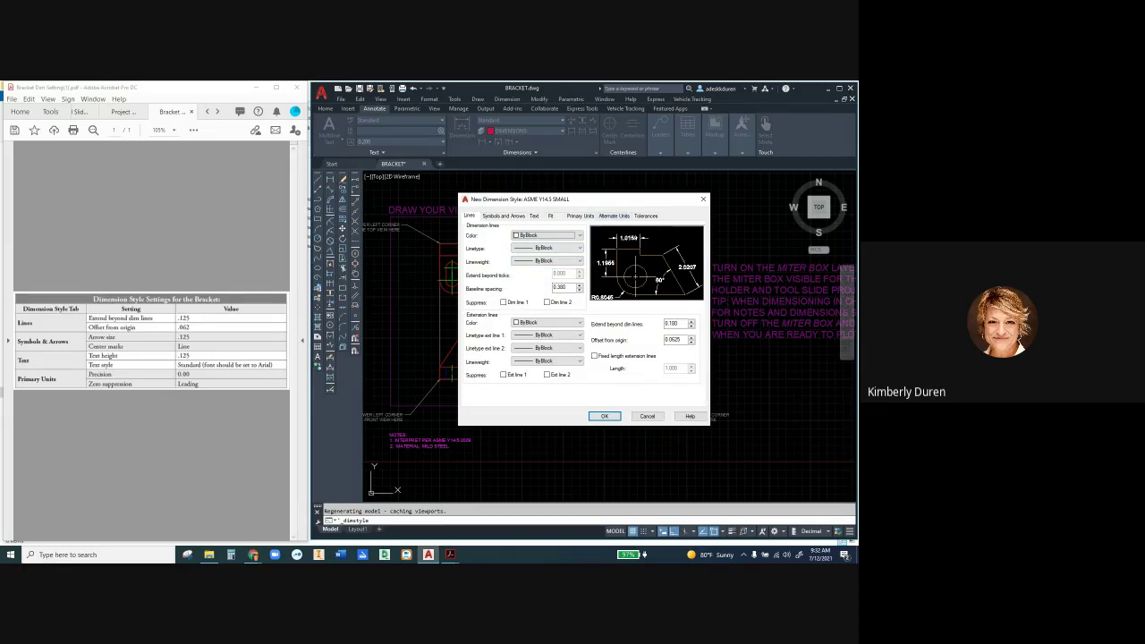
{"action": "left_click", "coordinate": [614, 216]}
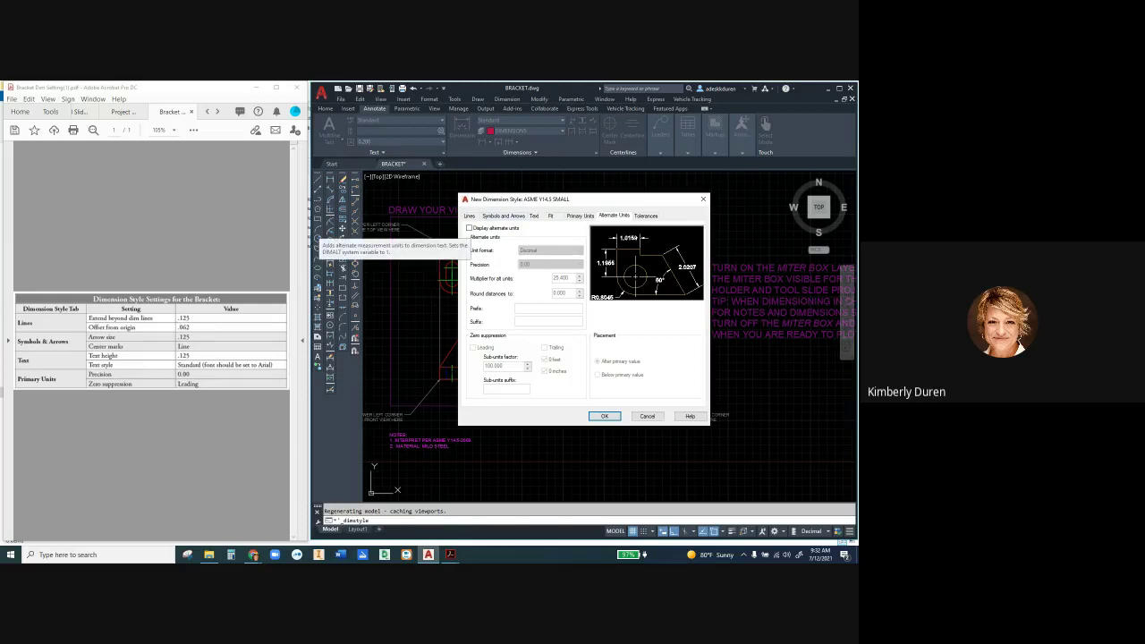
{"action": "key", "text": "ctrl+Tab"}
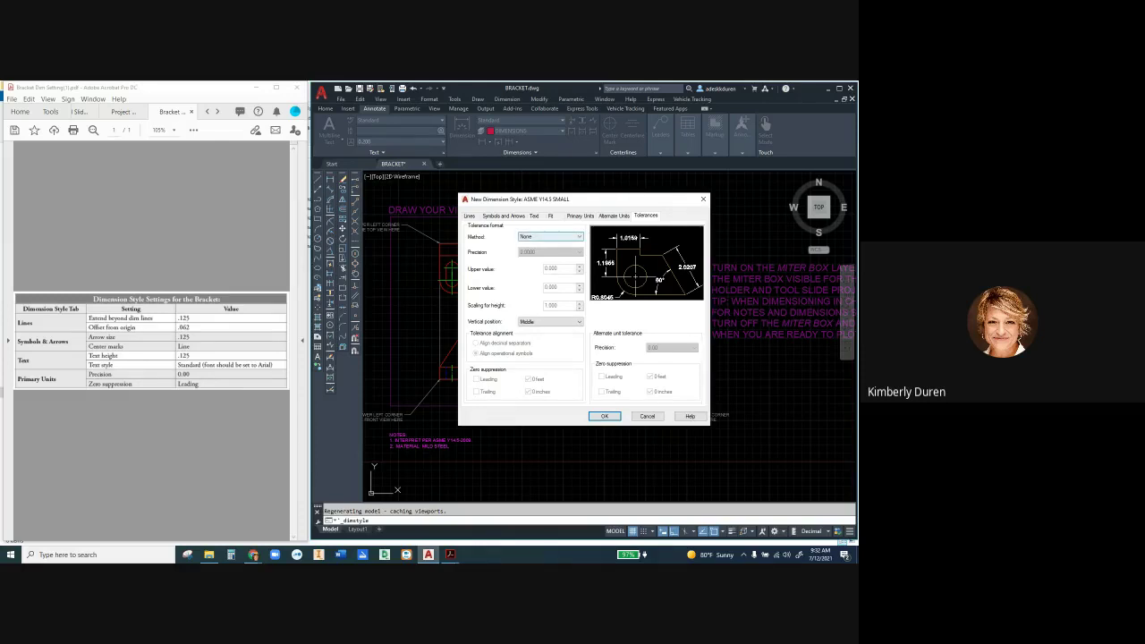
{"action": "left_click", "coordinate": [550, 236]}
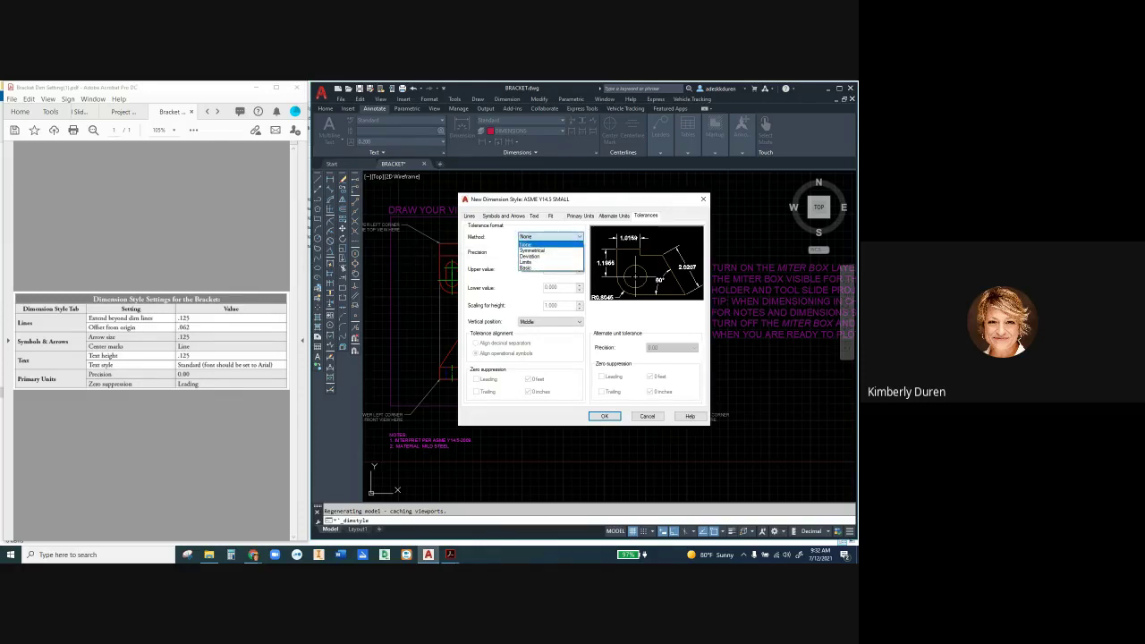
{"action": "key", "text": "Escape"}
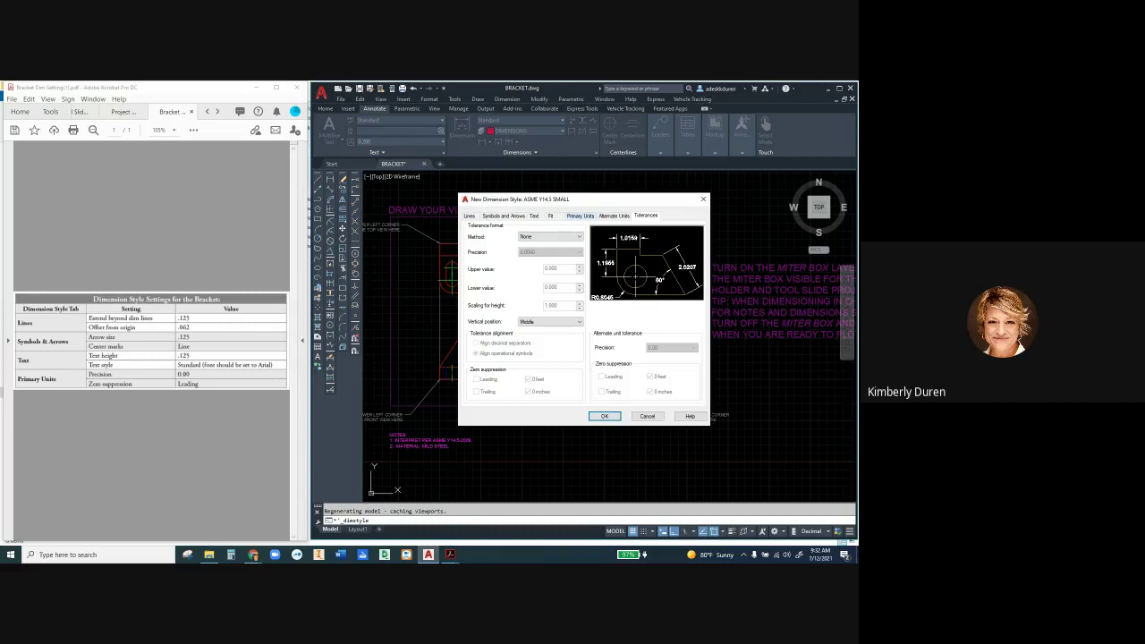
Step: Show the style's primary units settings, then switch to Acrobat and highlight the Primary Units label in the settings table
{"action": "left_click", "coordinate": [580, 215]}
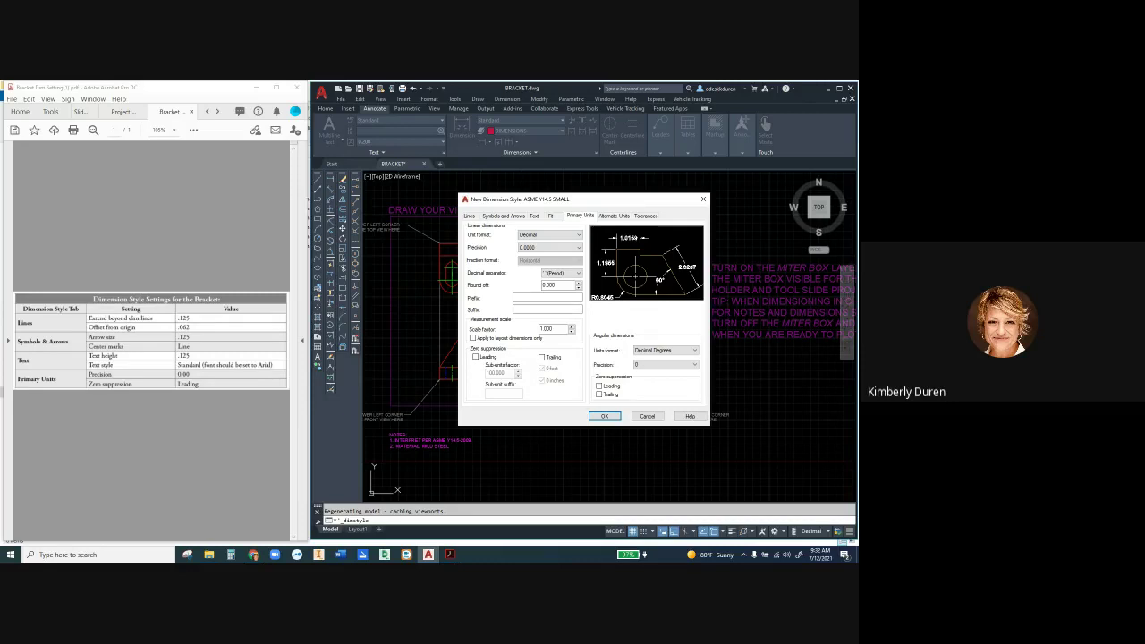
{"action": "key", "text": "alt+Tab"}
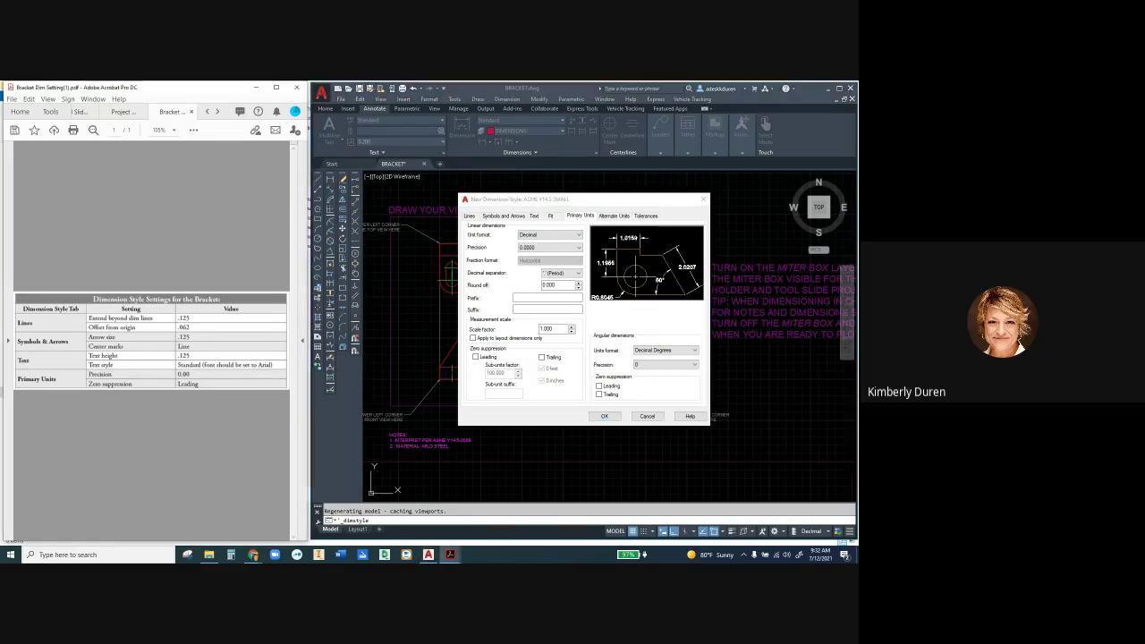
{"action": "left_click", "coordinate": [193, 130]}
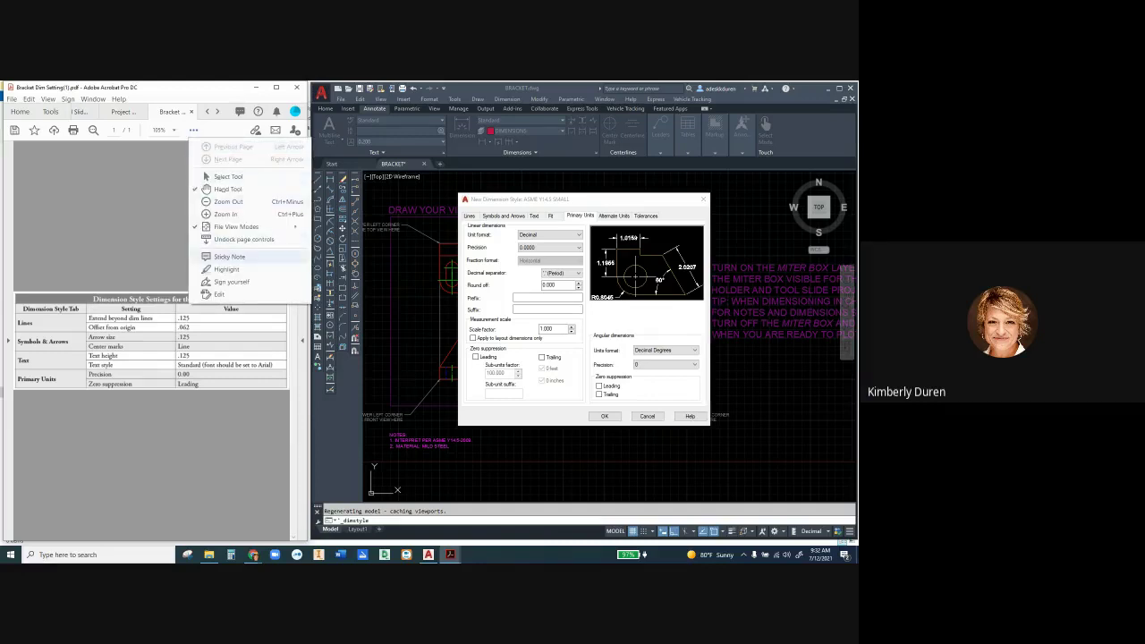
{"action": "left_click", "coordinate": [223, 269]}
{"action": "left_click_drag", "start_coordinate": [33, 391], "coordinate": [75, 391]}
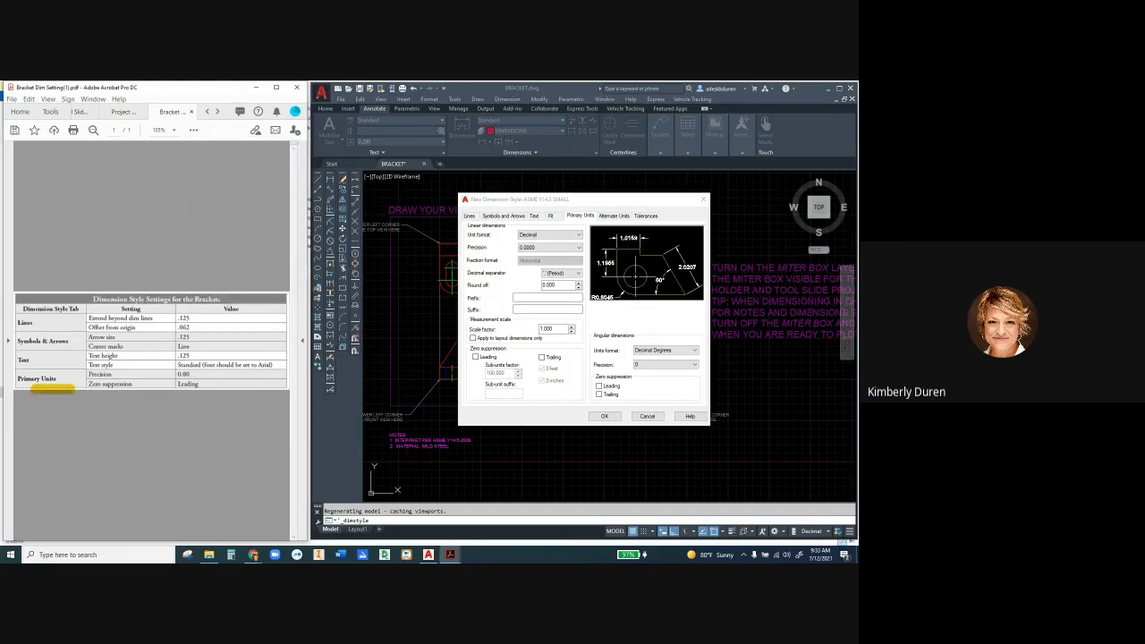
Step: Set the linear precision to 0.00, suppress leading zeros for linear and angular dimensions, and highlight the matching rows in the PDF table
{"action": "left_click", "coordinate": [549, 235]}
{"action": "left_click", "coordinate": [550, 247]}
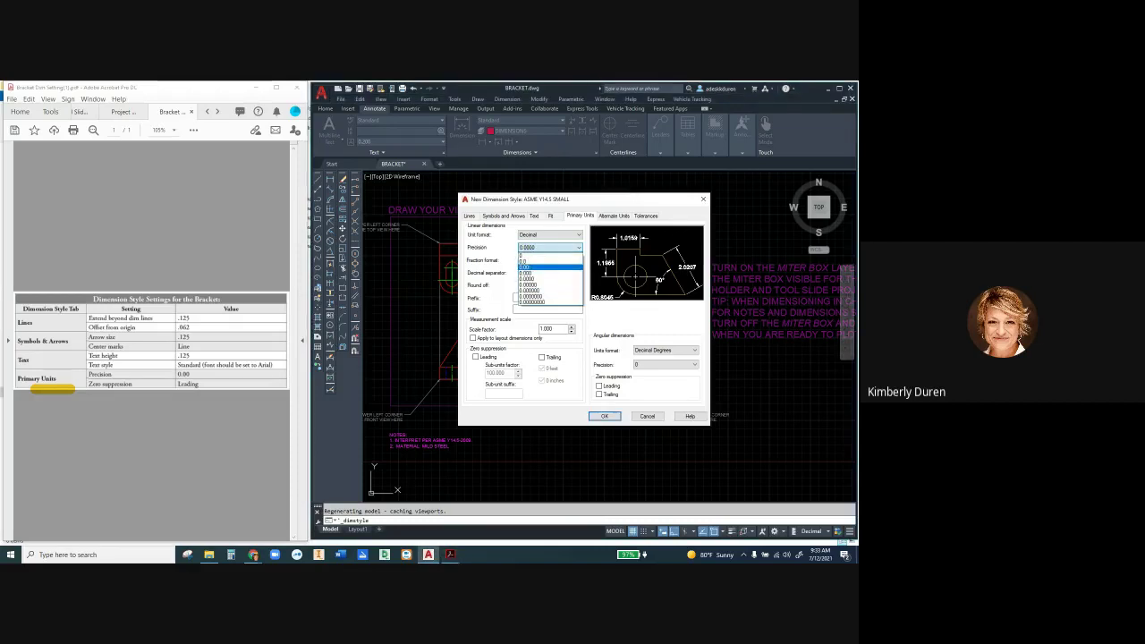
{"action": "left_click", "coordinate": [530, 267]}
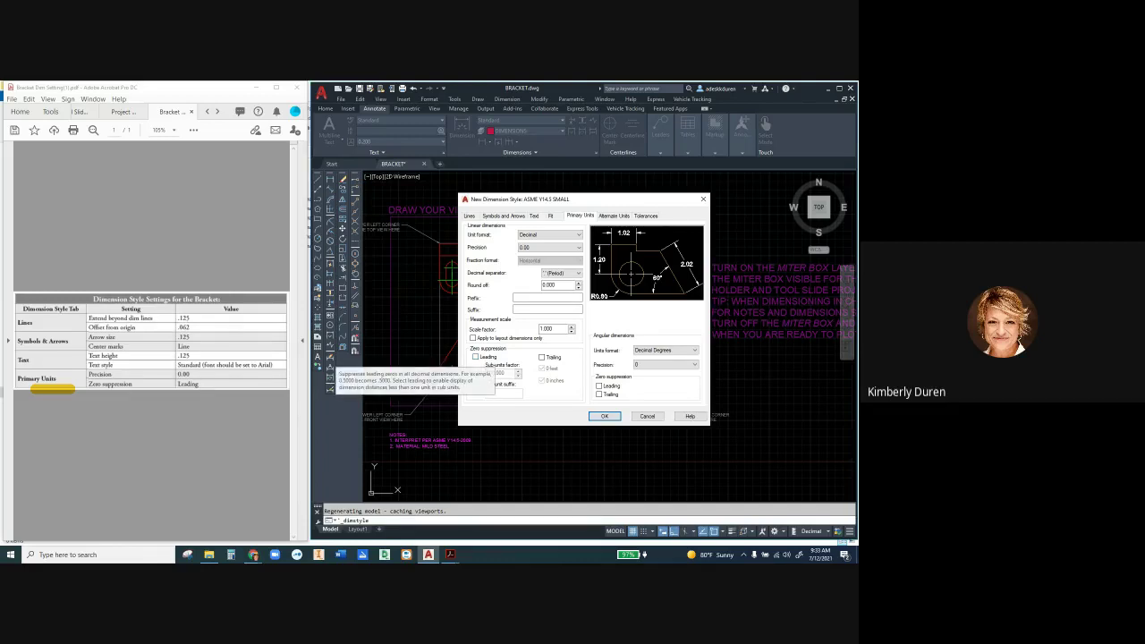
{"action": "left_click", "coordinate": [475, 357]}
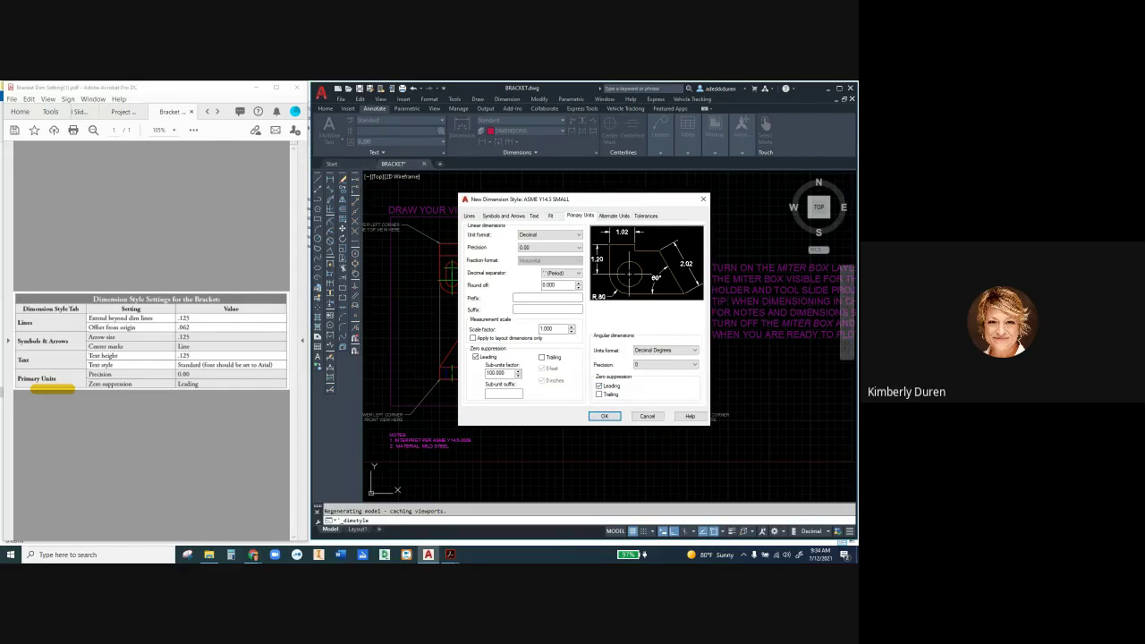
{"action": "mouse_move", "coordinate": [89, 374]}
{"action": "left_mouse_down"}
{"action": "mouse_move", "coordinate": [201, 376]}
{"action": "mouse_move", "coordinate": [89, 385]}
{"action": "left_mouse_up"}
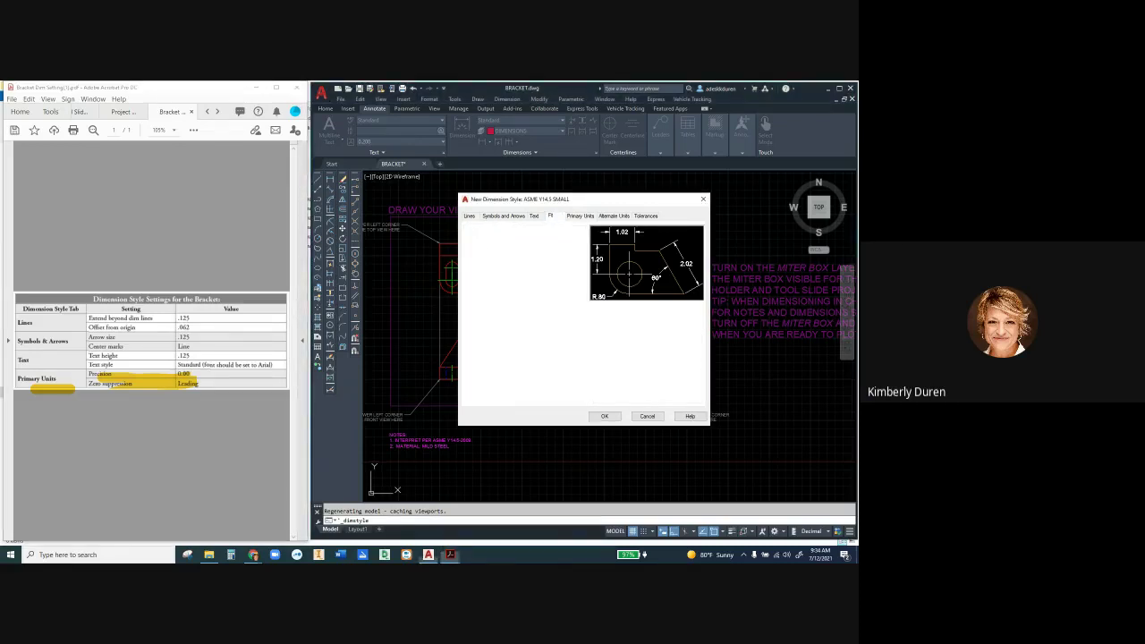
Step: Set the dimension text height to .125, highlighting the Text style and Text height rows in the PDF table
{"action": "left_click", "coordinate": [551, 215]}
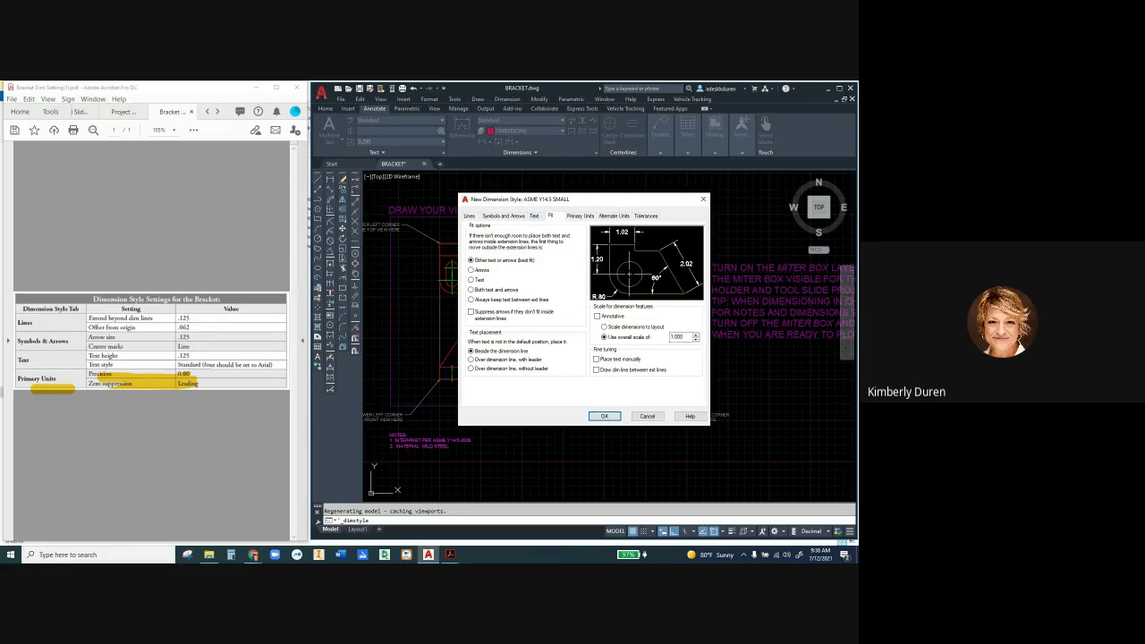
{"action": "left_click", "coordinate": [534, 216]}
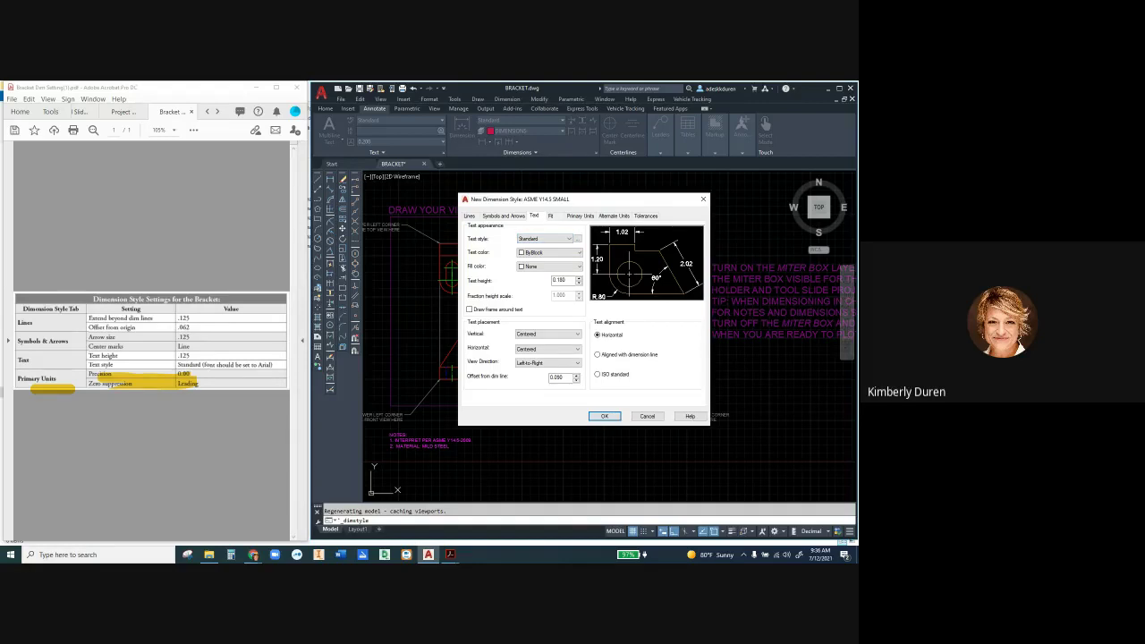
{"action": "left_click_drag", "start_coordinate": [89, 364], "coordinate": [285, 364]}
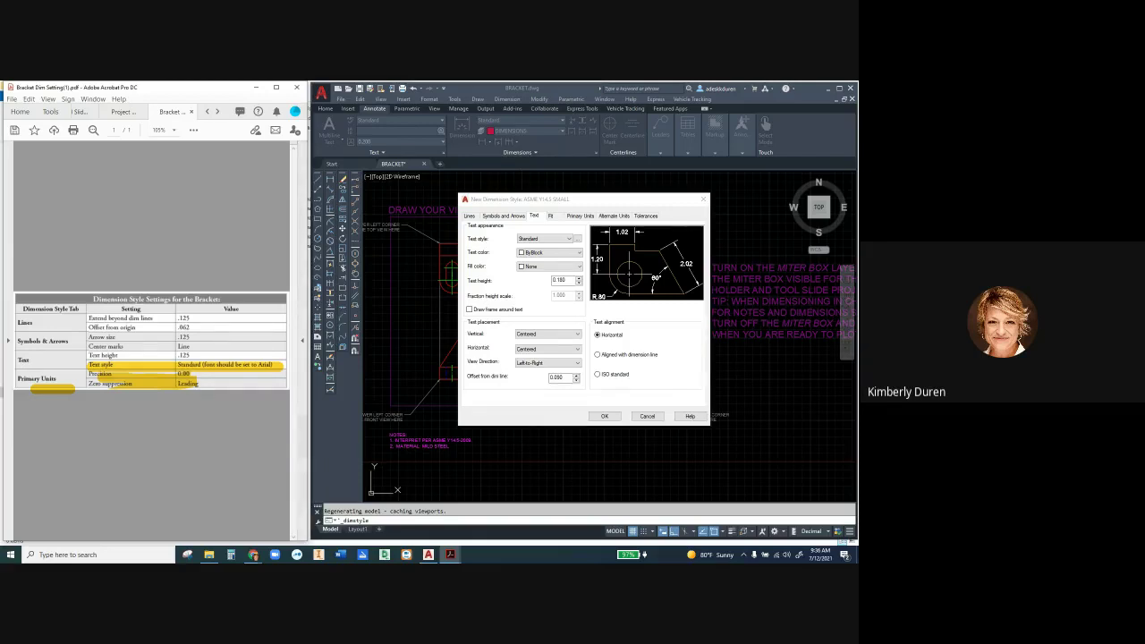
{"action": "left_click_drag", "start_coordinate": [86, 355], "coordinate": [201, 355]}
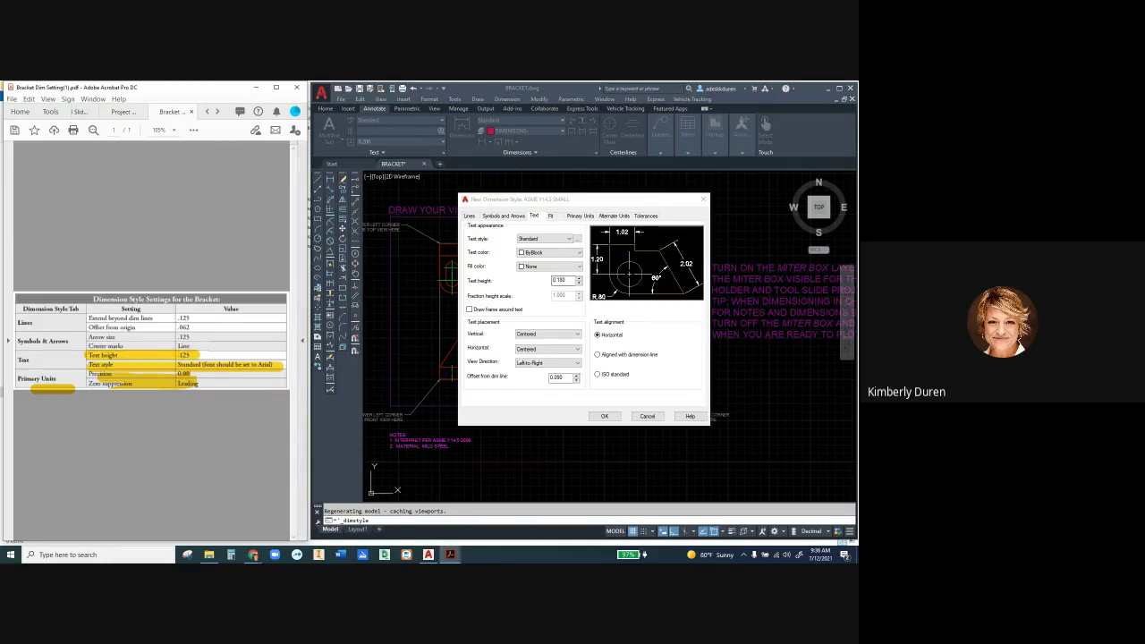
{"action": "left_click", "coordinate": [561, 281]}
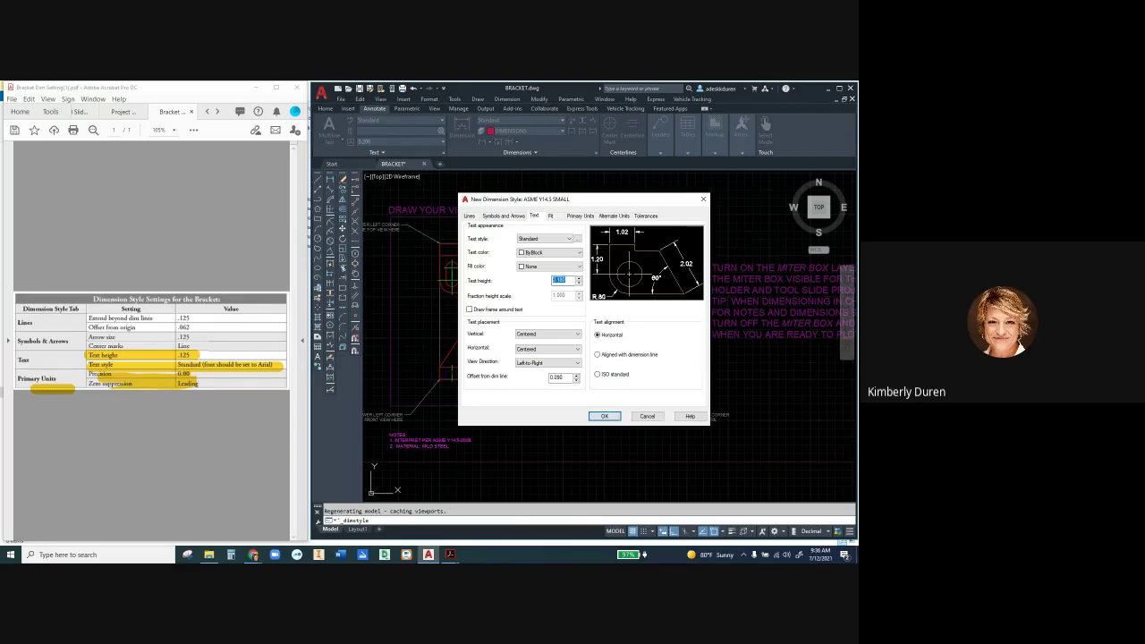
{"action": "type", "text": ".125"}
Step: Set the arrow size to .125 and center marks to None, highlighting Arrow size and marking an X beside Center marks in the PDF
{"action": "key", "text": "ctrl+shift+Tab"}
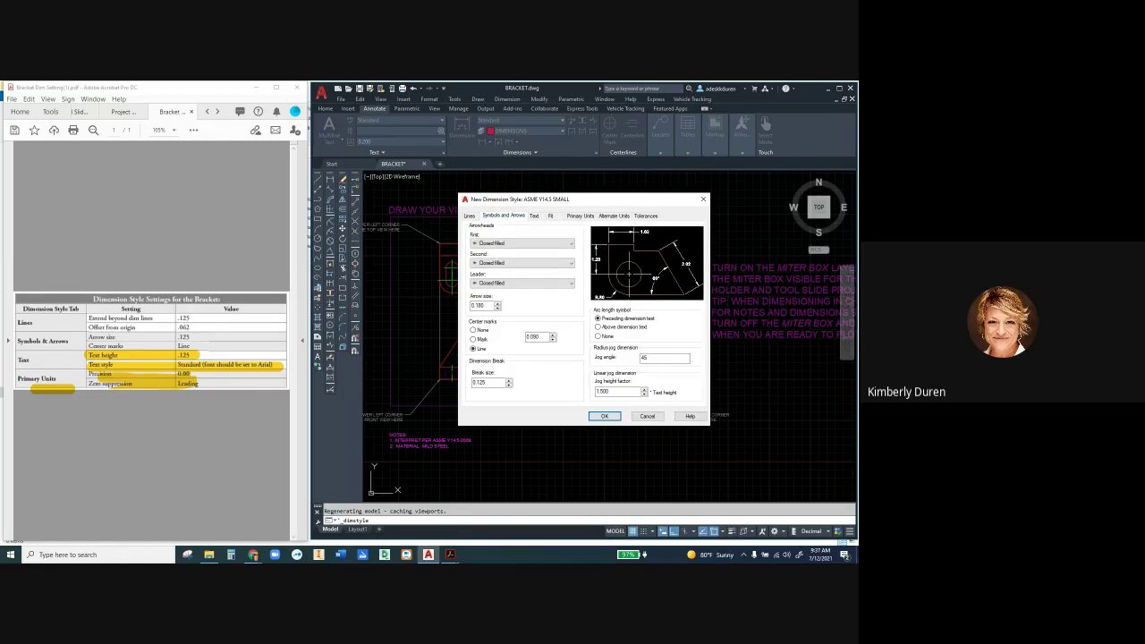
{"action": "left_click", "coordinate": [484, 305]}
{"action": "type", "text": ".125"}
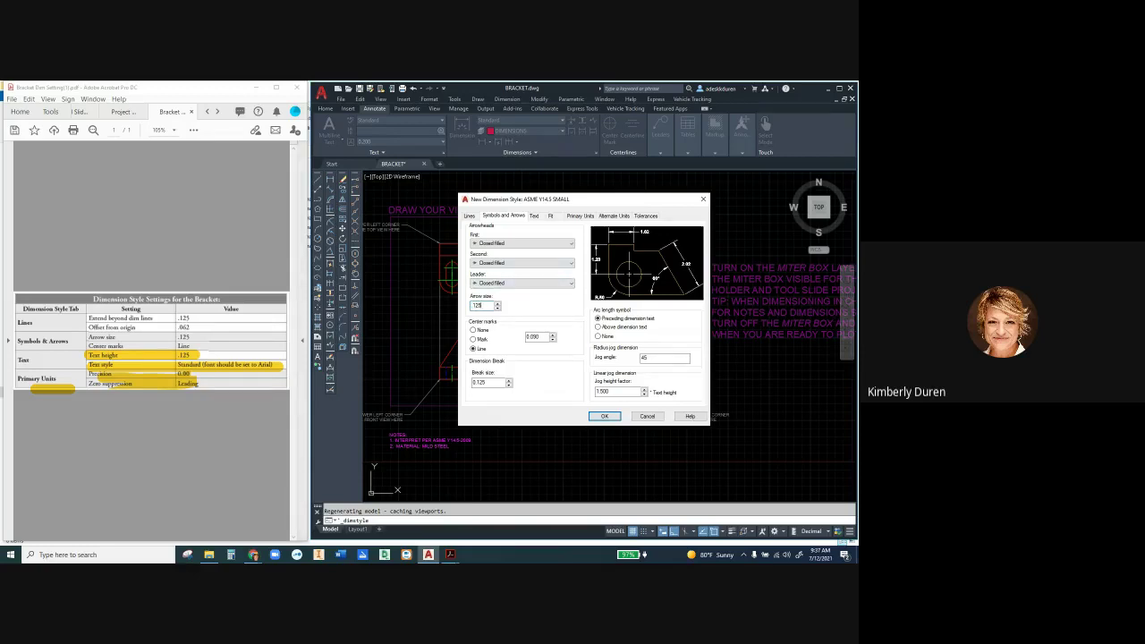
{"action": "left_click_drag", "start_coordinate": [87, 337], "coordinate": [197, 336]}
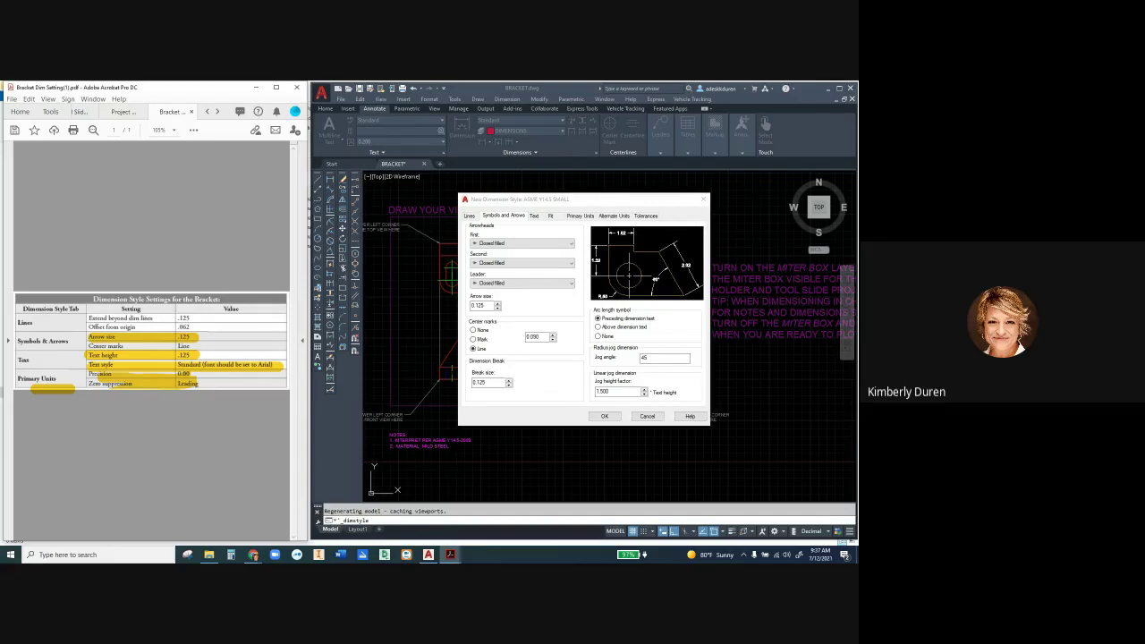
{"action": "left_click", "coordinate": [473, 330]}
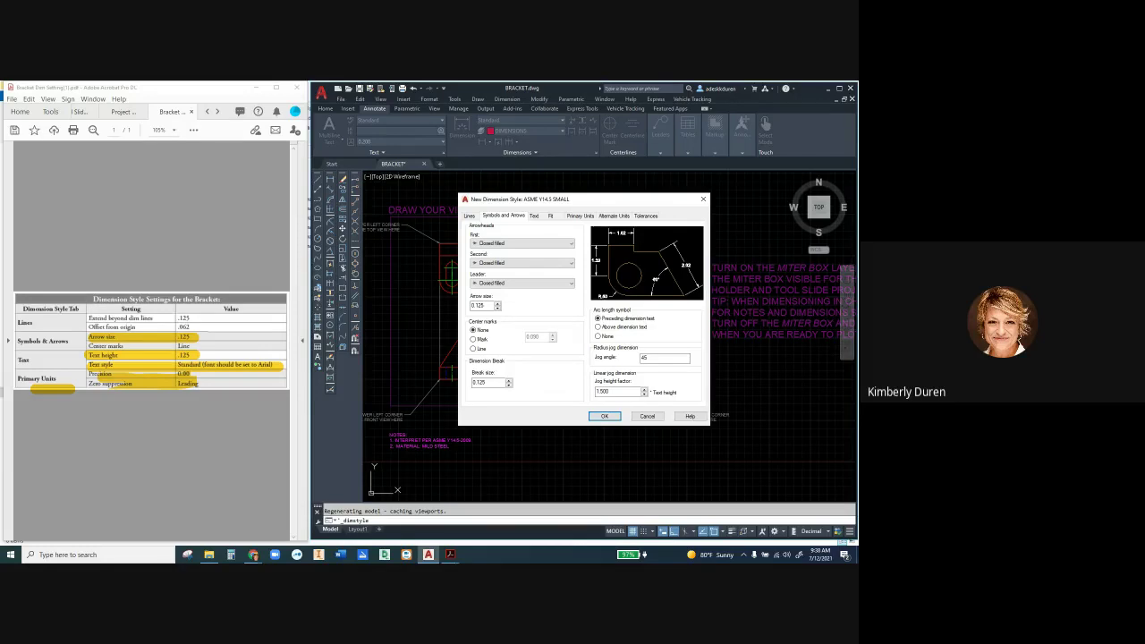
{"action": "mouse_move", "coordinate": [201, 347]}
{"action": "left_mouse_down"}
{"action": "mouse_move", "coordinate": [241, 336]}
{"action": "mouse_move", "coordinate": [231, 355]}
{"action": "left_mouse_up"}
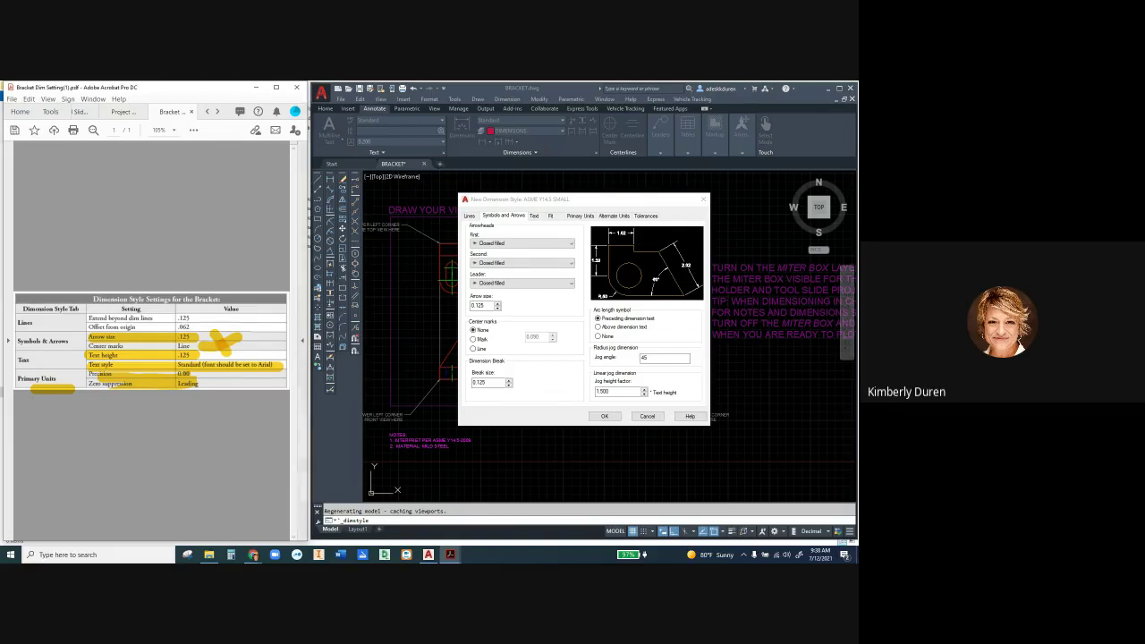
Step: Set the extension lines' origin offset to 0.062 and extension beyond dimension lines to .125, highlight both values in the PDF, and accept the style
{"action": "left_click", "coordinate": [469, 216]}
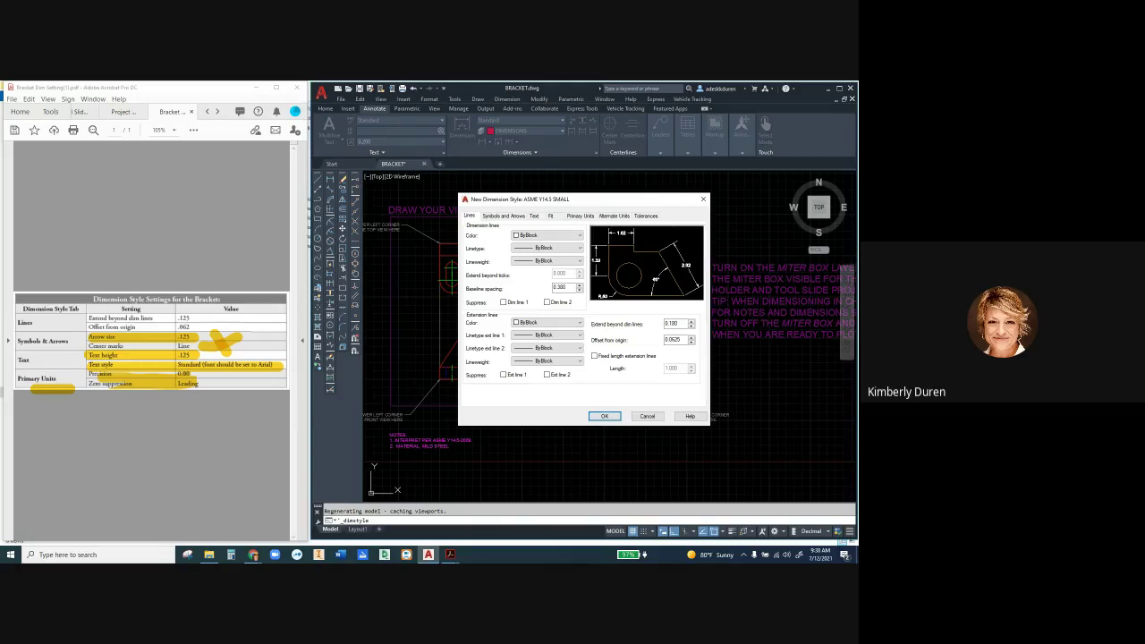
{"action": "left_click_drag", "start_coordinate": [684, 340], "coordinate": [663, 340]}
{"action": "left_click", "coordinate": [681, 341]}
{"action": "left_click", "coordinate": [673, 323]}
{"action": "type", "text": ".125"}
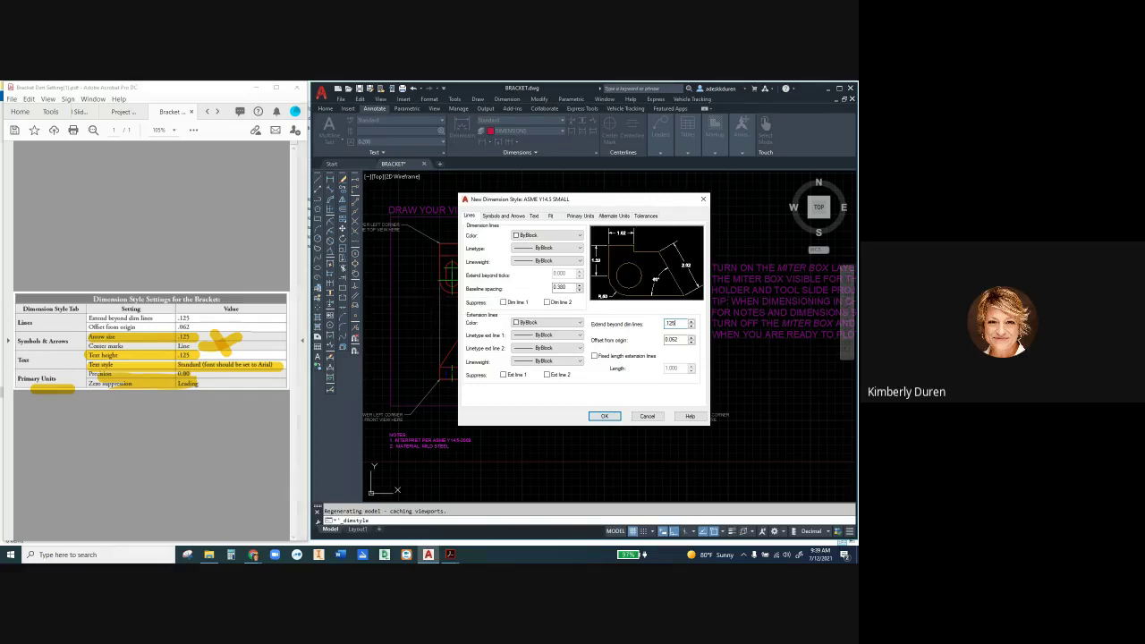
{"action": "key", "text": "alt+Tab"}
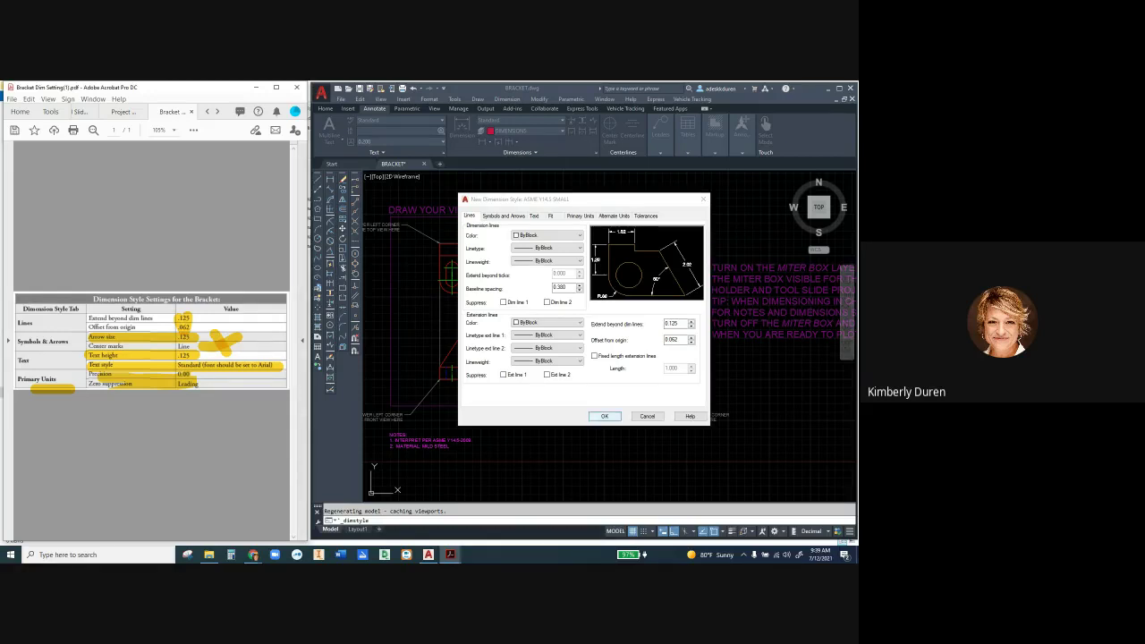
{"action": "key", "text": "Return"}
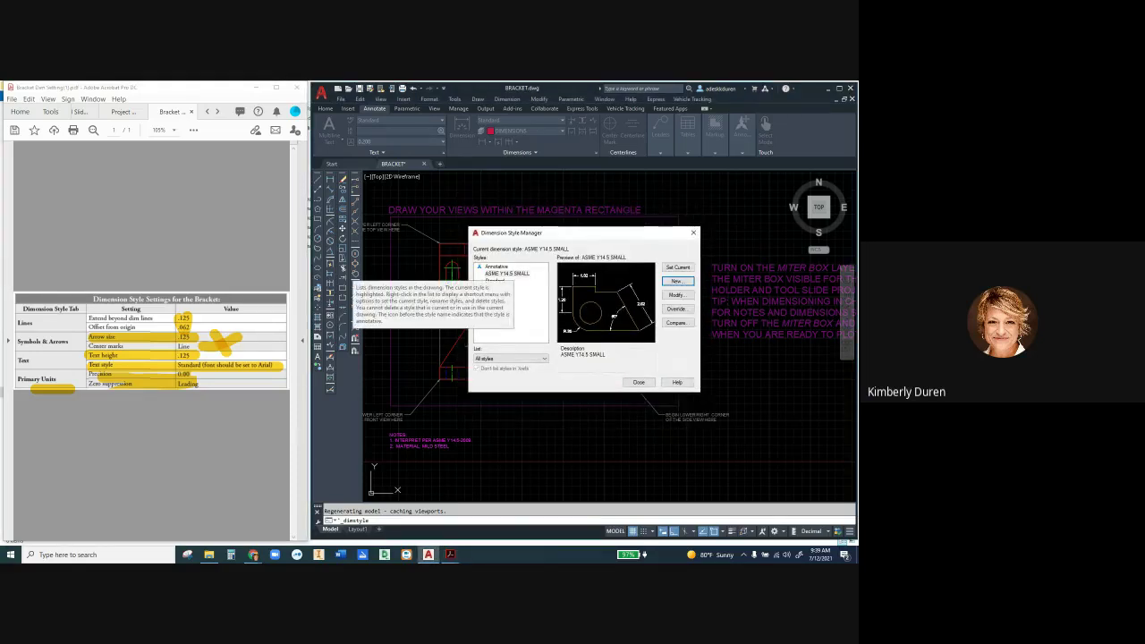
Step: Create a new dimension style named ASME Y14.5 LARGE based on ASME Y14.5 SMALL
{"action": "left_click", "coordinate": [508, 273]}
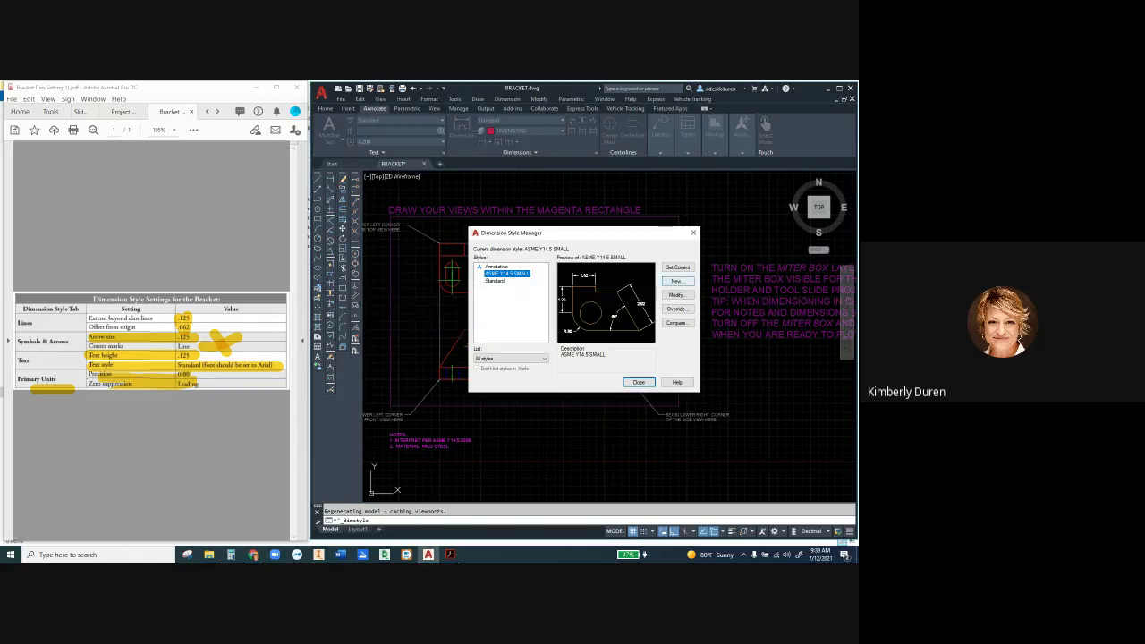
{"action": "left_click", "coordinate": [677, 281]}
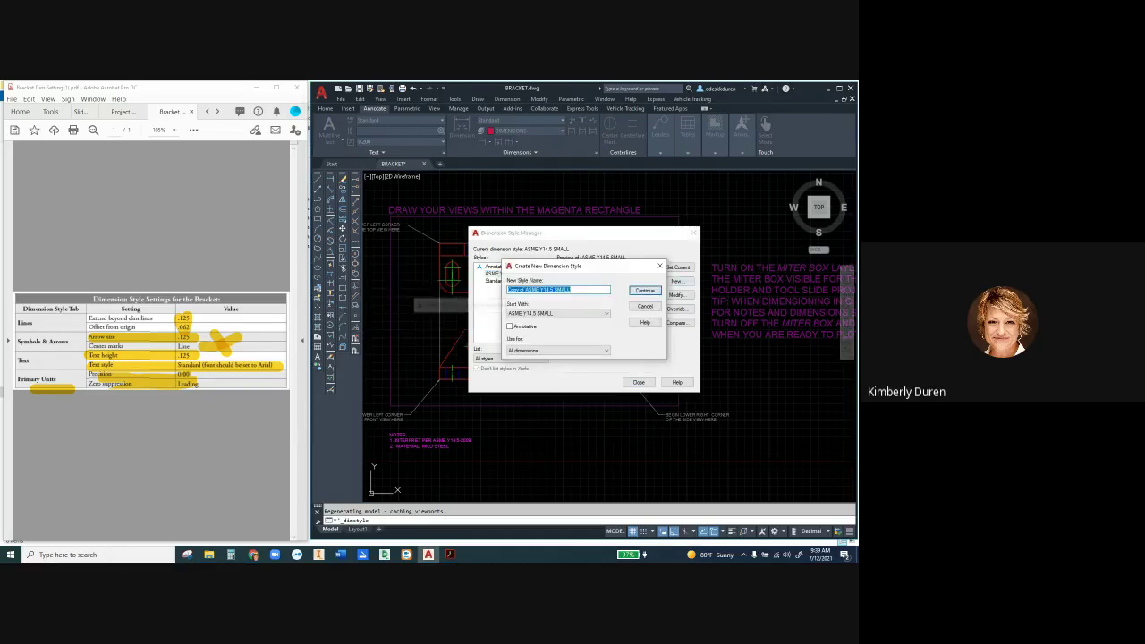
{"action": "left_click_drag", "start_coordinate": [508, 290], "coordinate": [527, 290]}
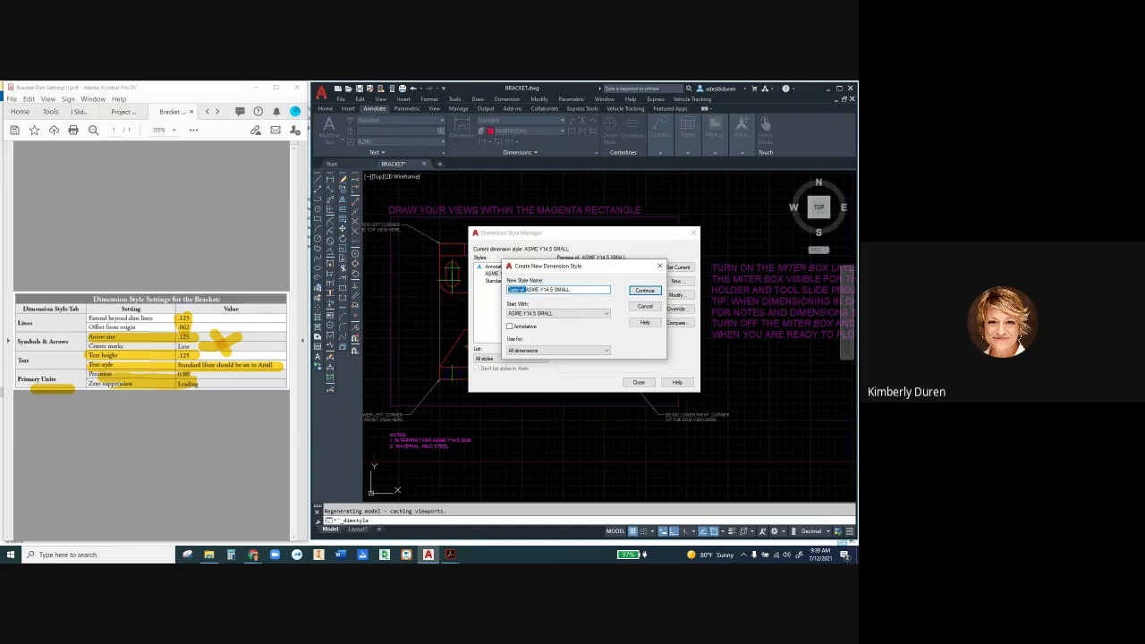
{"action": "key", "text": "Delete"}
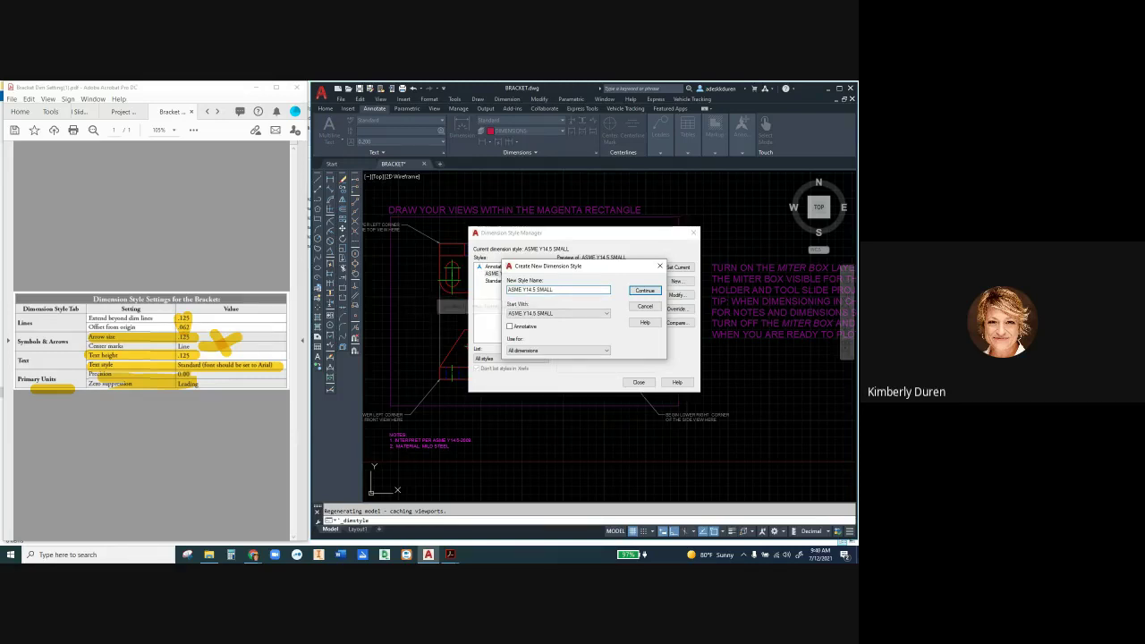
{"action": "double_click", "coordinate": [545, 290]}
{"action": "type", "text": "LARGE"}
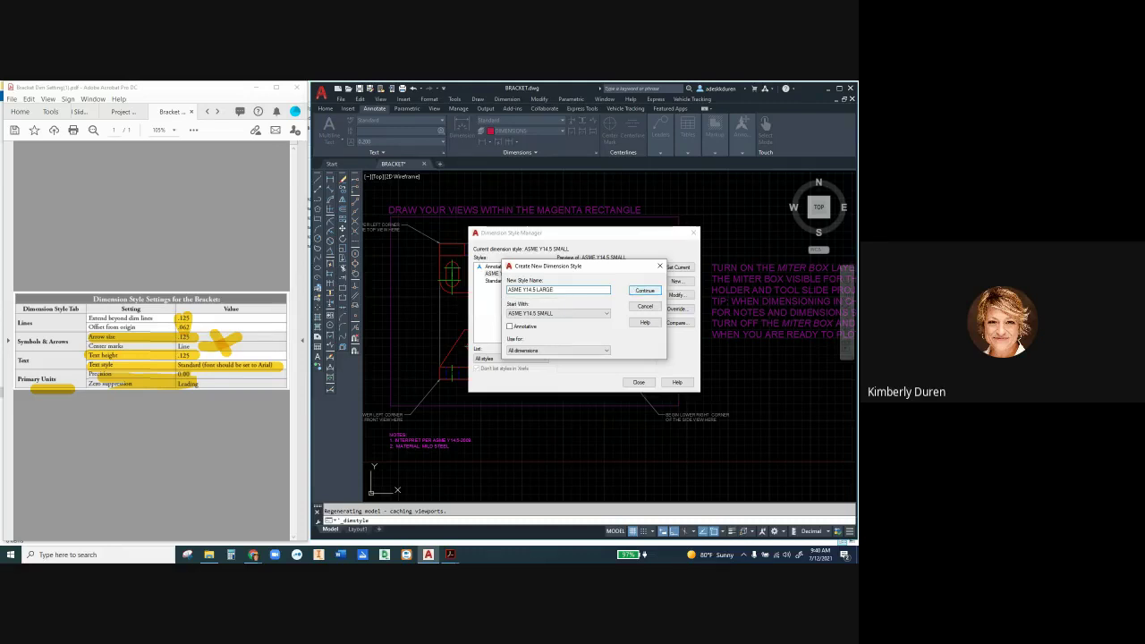
{"action": "key", "text": "Return"}
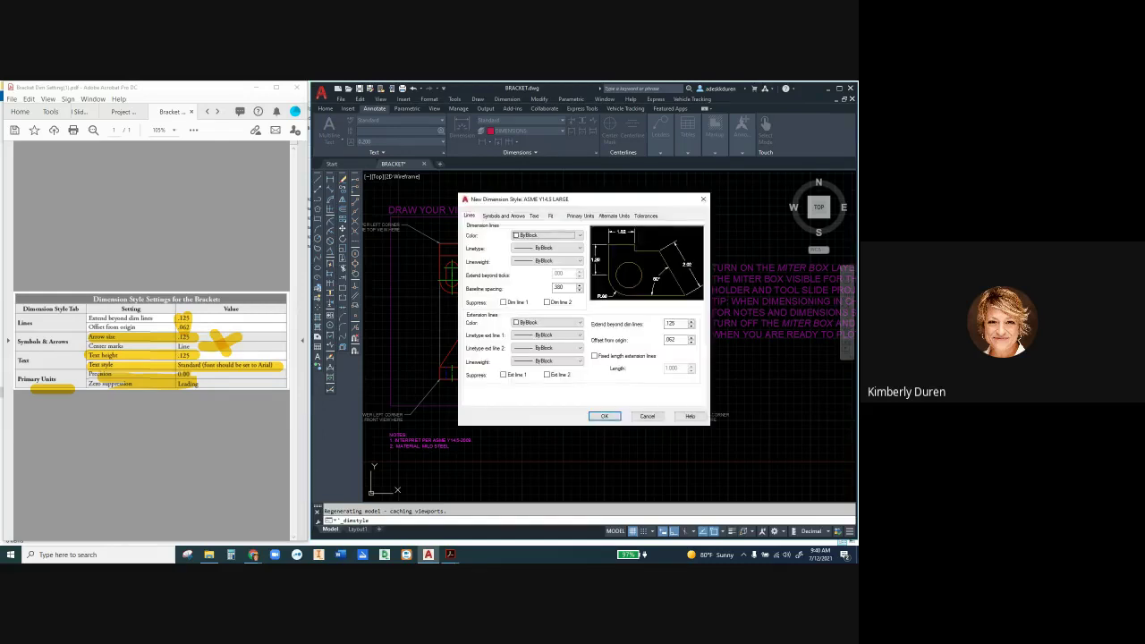
Step: Set the LARGE style's fit option to Text, enable manual text placement and dimension lines between extension lines, and accept the style
{"action": "left_click", "coordinate": [550, 216]}
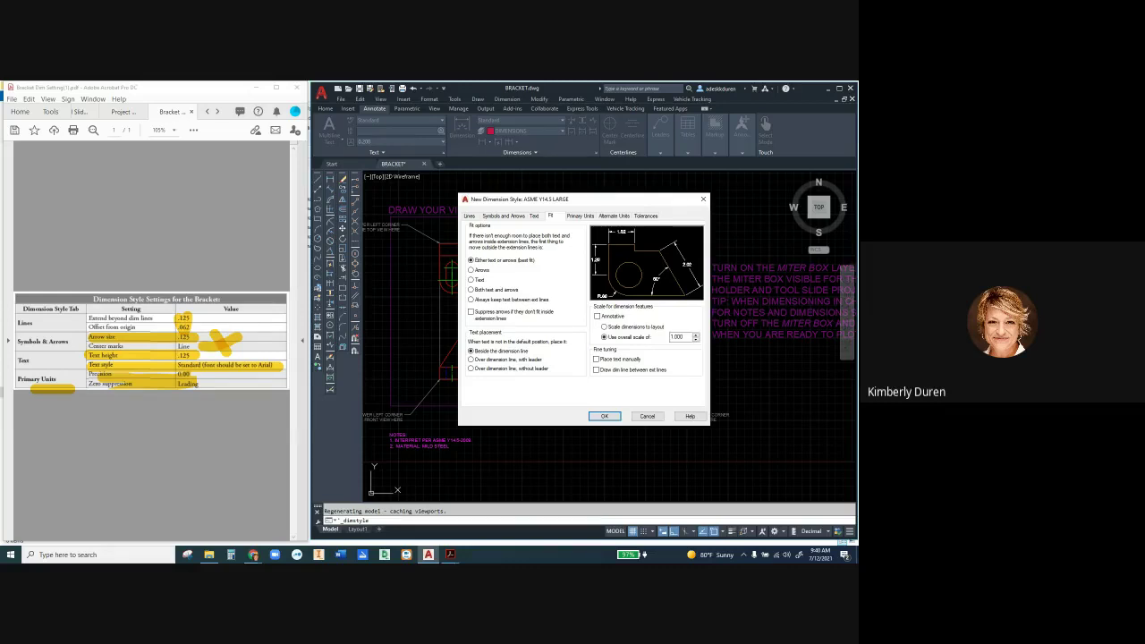
{"action": "left_click", "coordinate": [472, 280]}
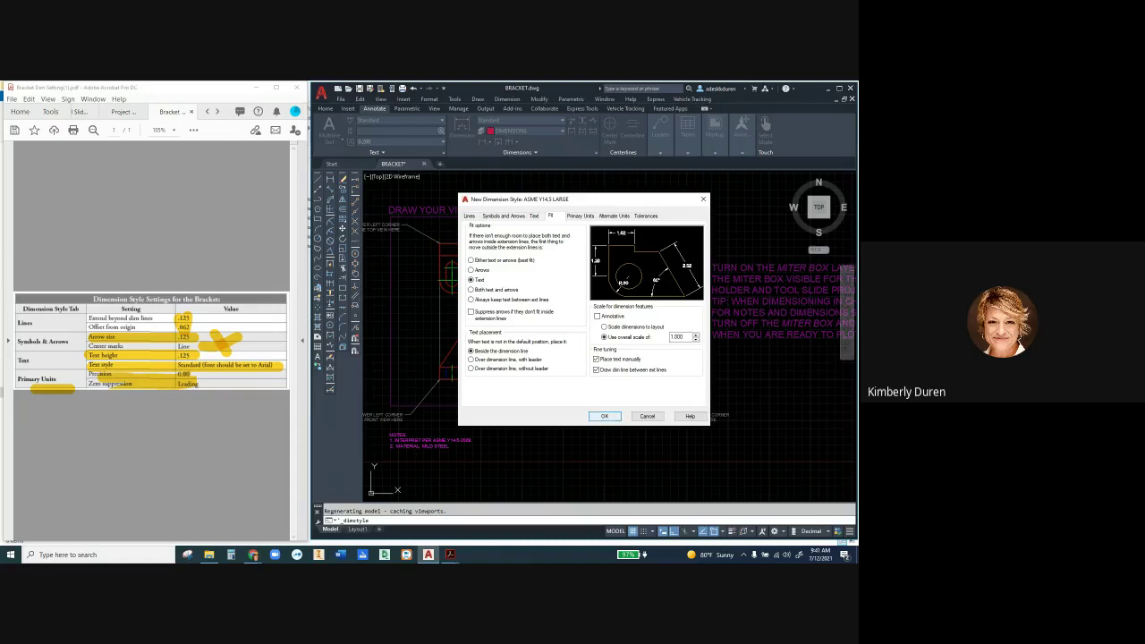
{"action": "left_click", "coordinate": [604, 416]}
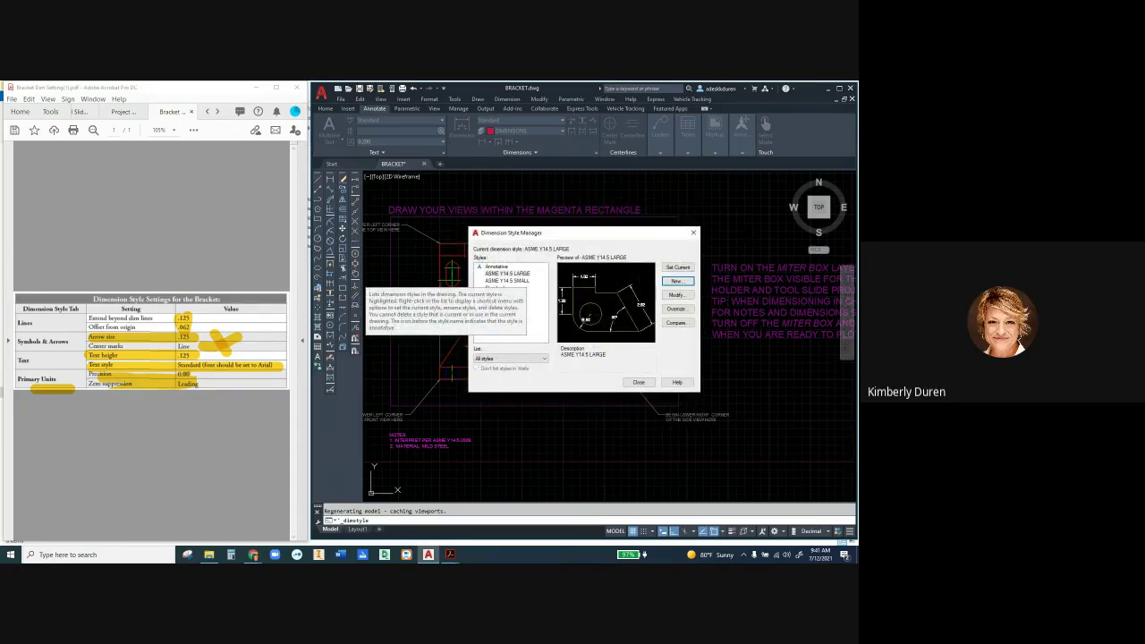
Step: Make ASME Y14.5 SMALL the current dimension style and close the Dimension Style Manager
{"action": "left_click", "coordinate": [507, 281]}
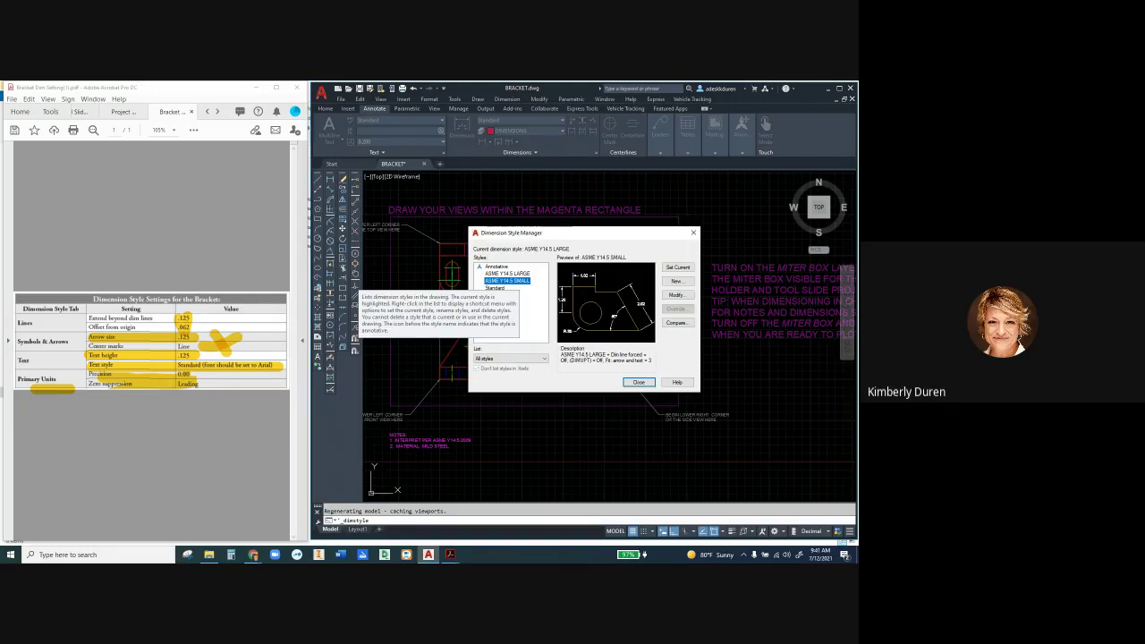
{"action": "key", "text": "alt+u"}
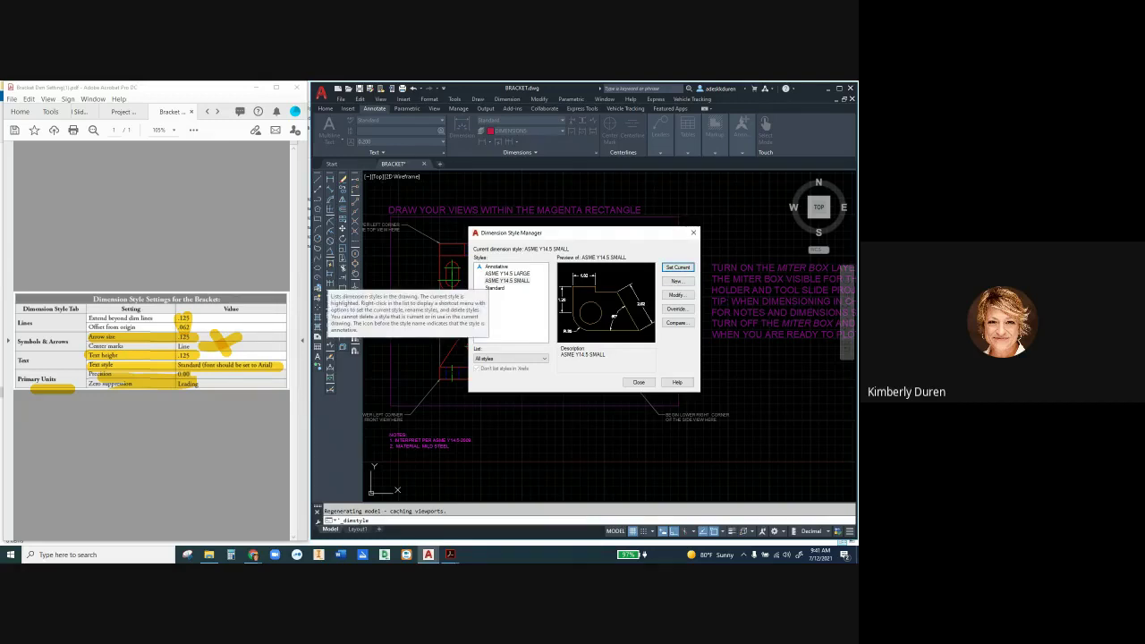
{"action": "left_click", "coordinate": [639, 382]}
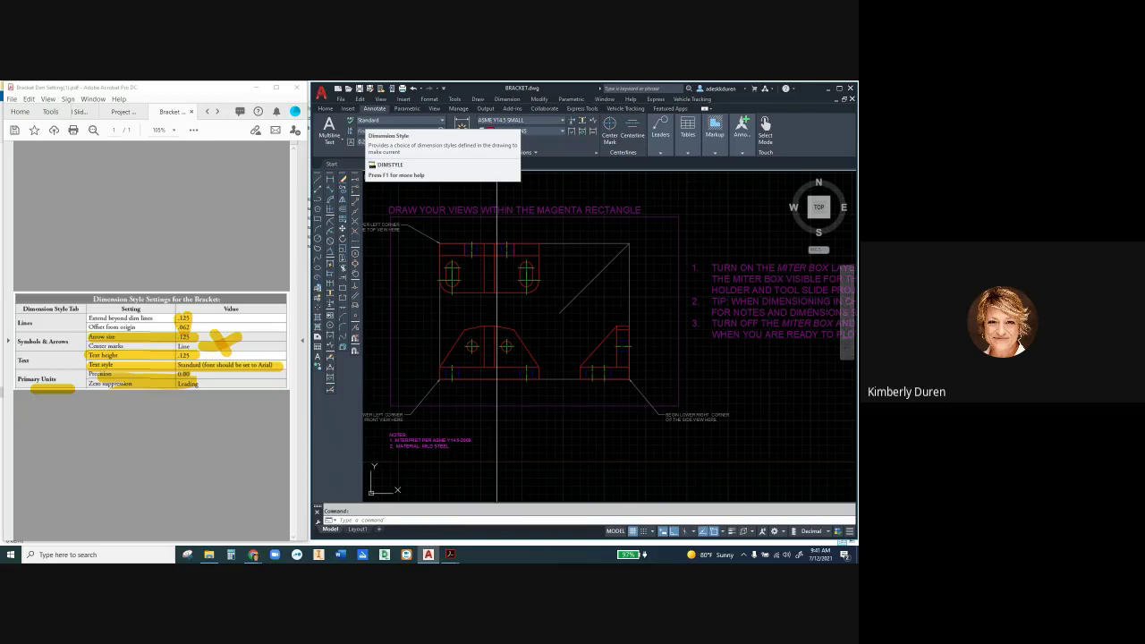
{"action": "left_click", "coordinate": [501, 120]}
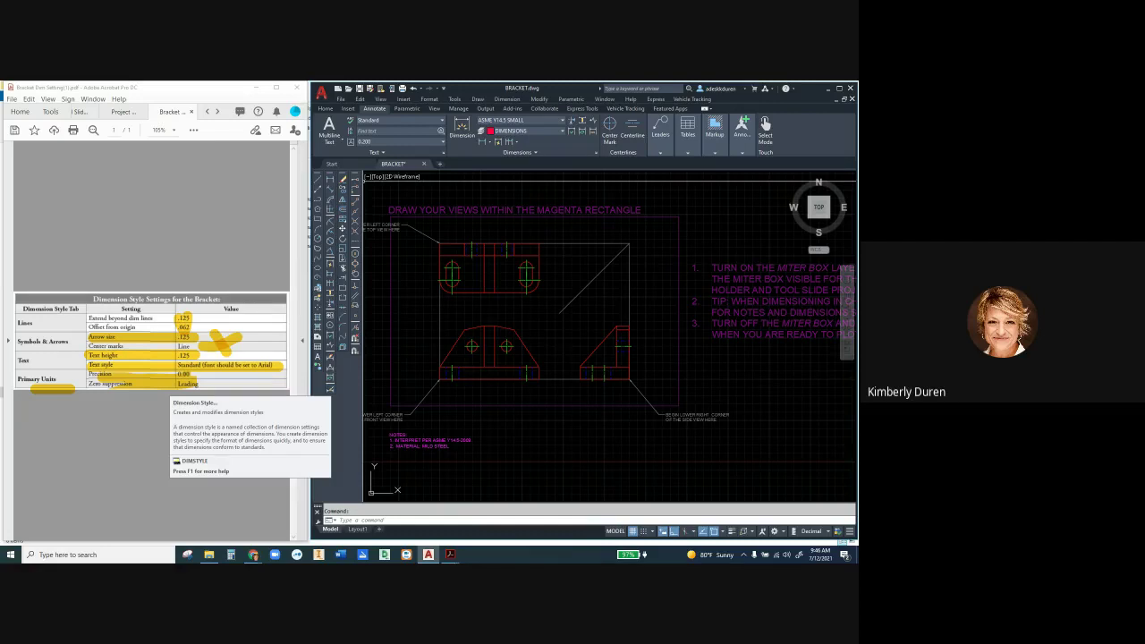
{"action": "left_click", "coordinate": [325, 108]}
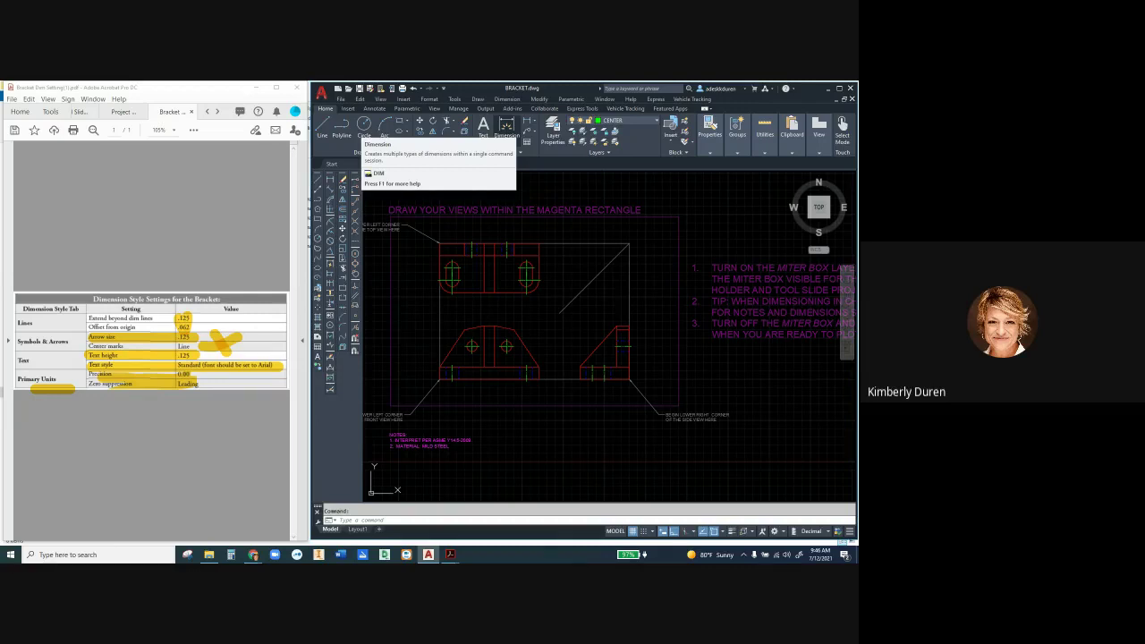
{"action": "left_click", "coordinate": [507, 140]}
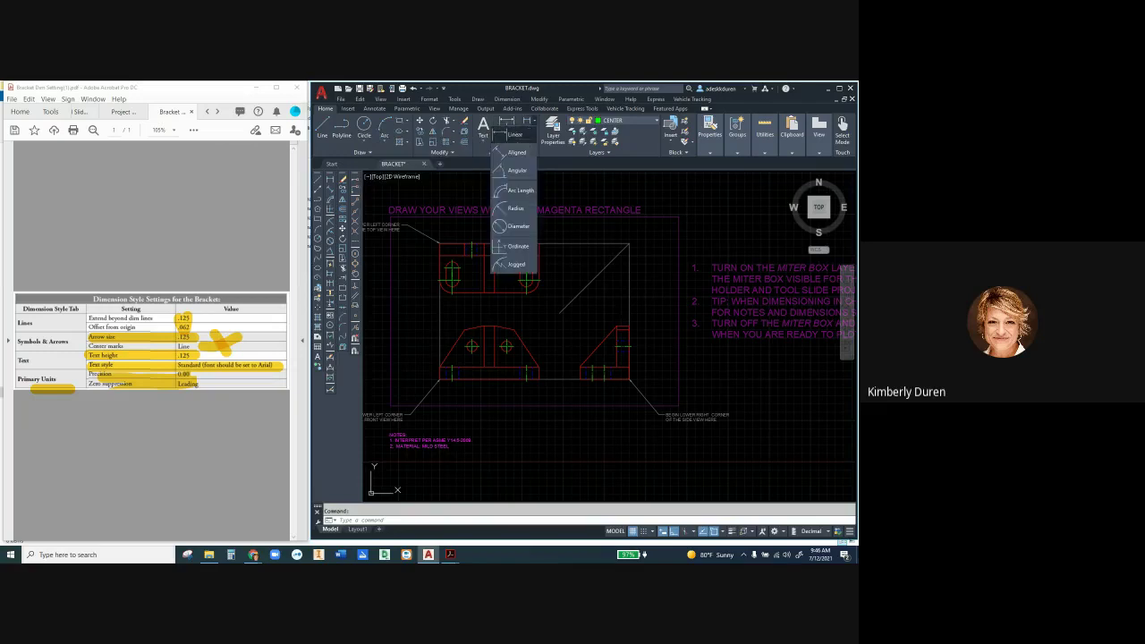
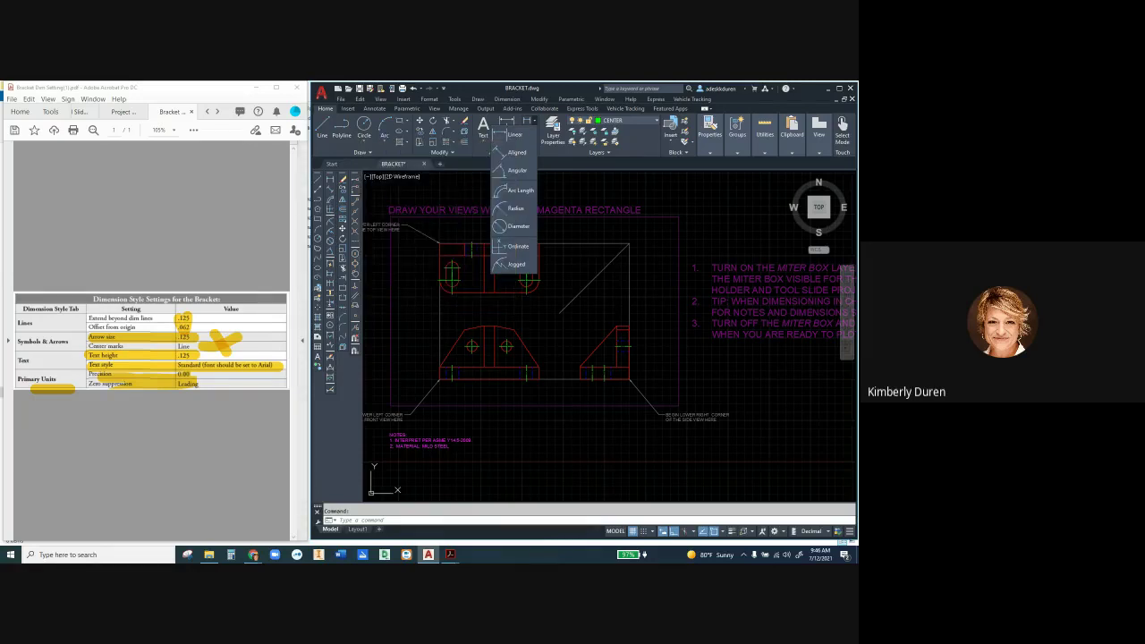
Step: Switch to Acrobat, display the dimensioned designer's sketch in the Project 4.4 Bracket PDF, and return to AutoCAD
{"action": "key", "text": "alt+Tab"}
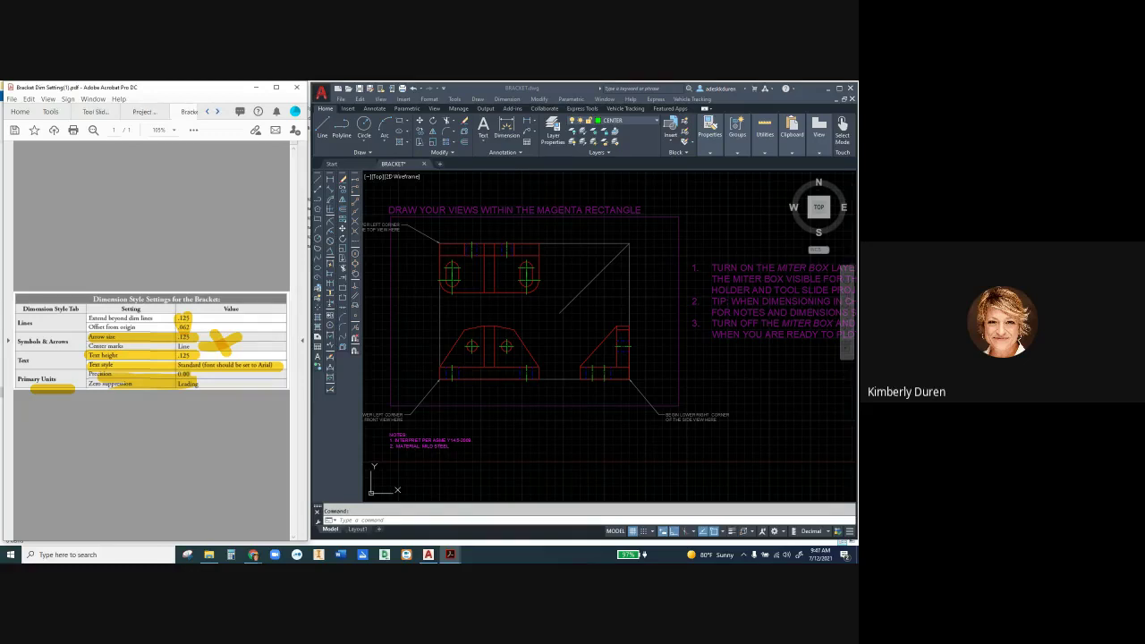
{"action": "left_click", "coordinate": [123, 112]}
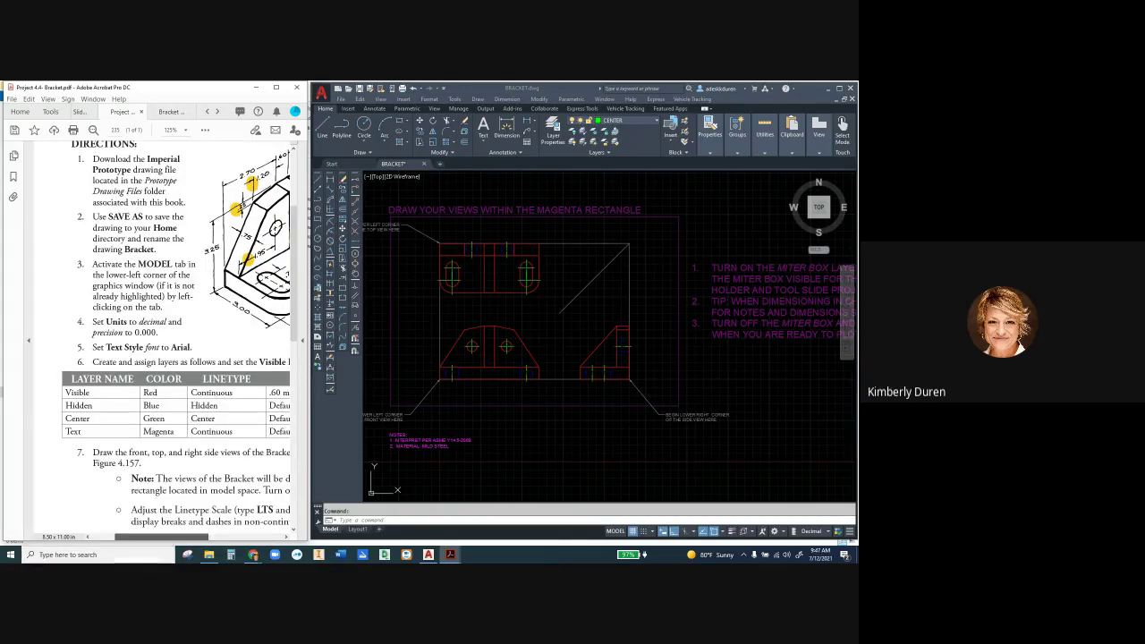
{"action": "scroll", "coordinate": [162, 340], "scroll_direction": "right", "scroll_amount": 5}
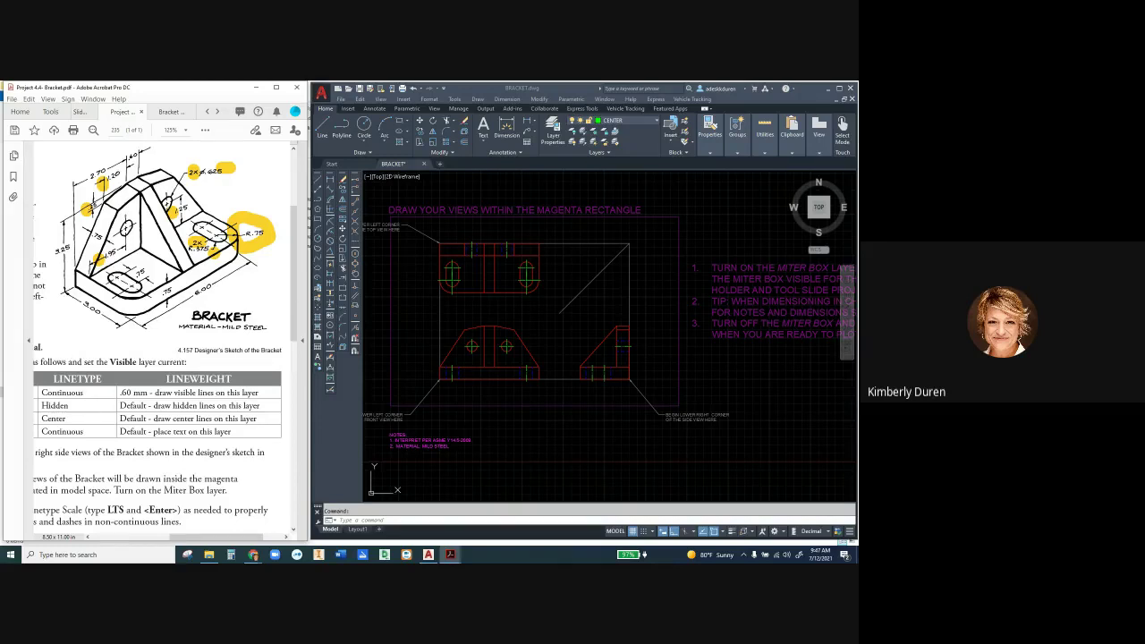
{"action": "left_click", "coordinate": [645, 88]}
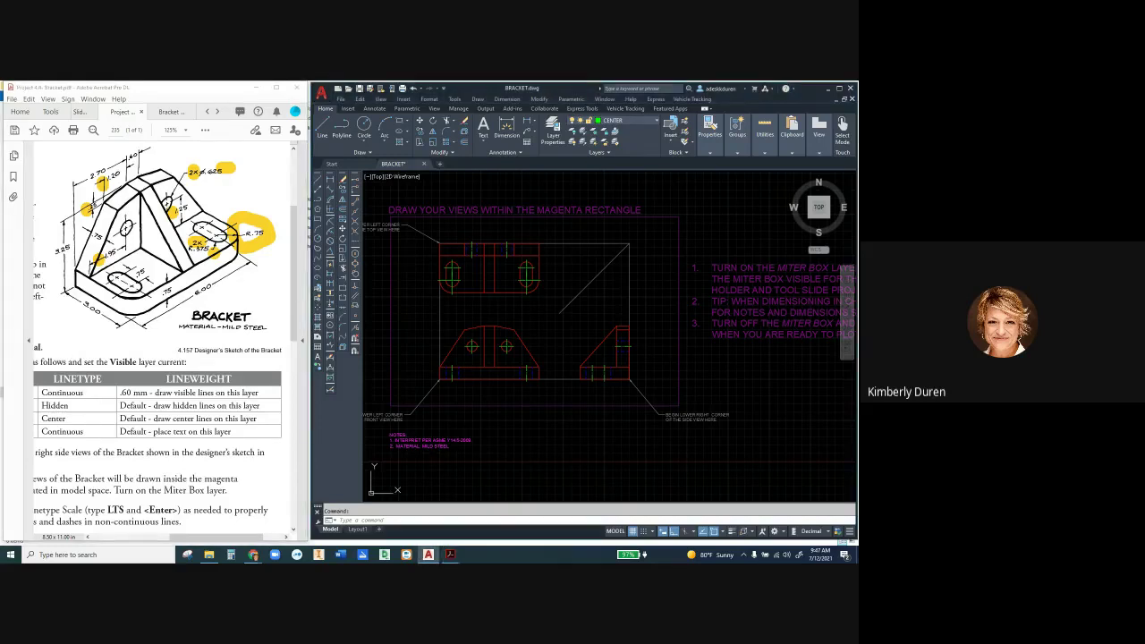
{"action": "left_click", "coordinate": [613, 120]}
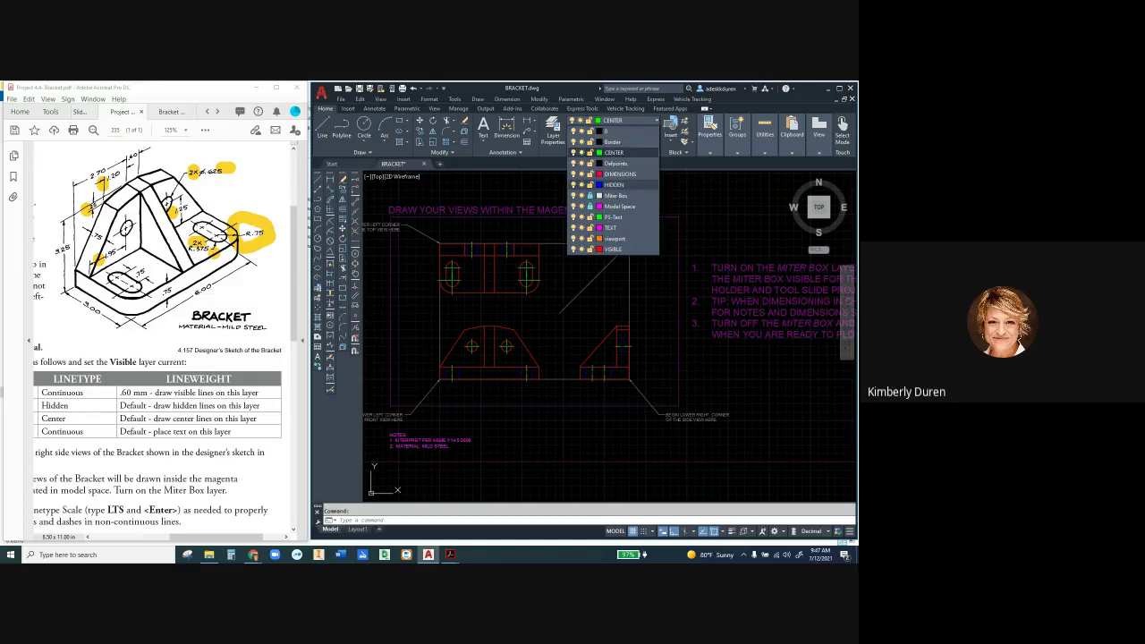
{"action": "left_click", "coordinate": [574, 185]}
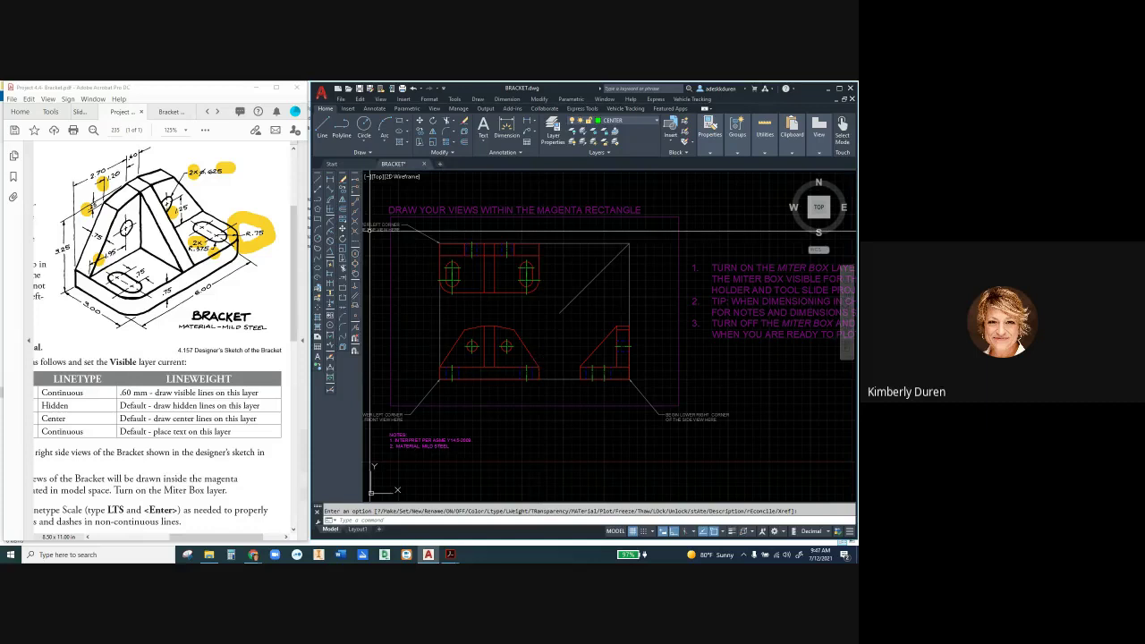
{"action": "mouse_move", "coordinate": [73, 166]}
{"action": "left_mouse_down"}
{"action": "mouse_move", "coordinate": [264, 224]}
{"action": "mouse_move", "coordinate": [234, 279]}
{"action": "left_mouse_up"}
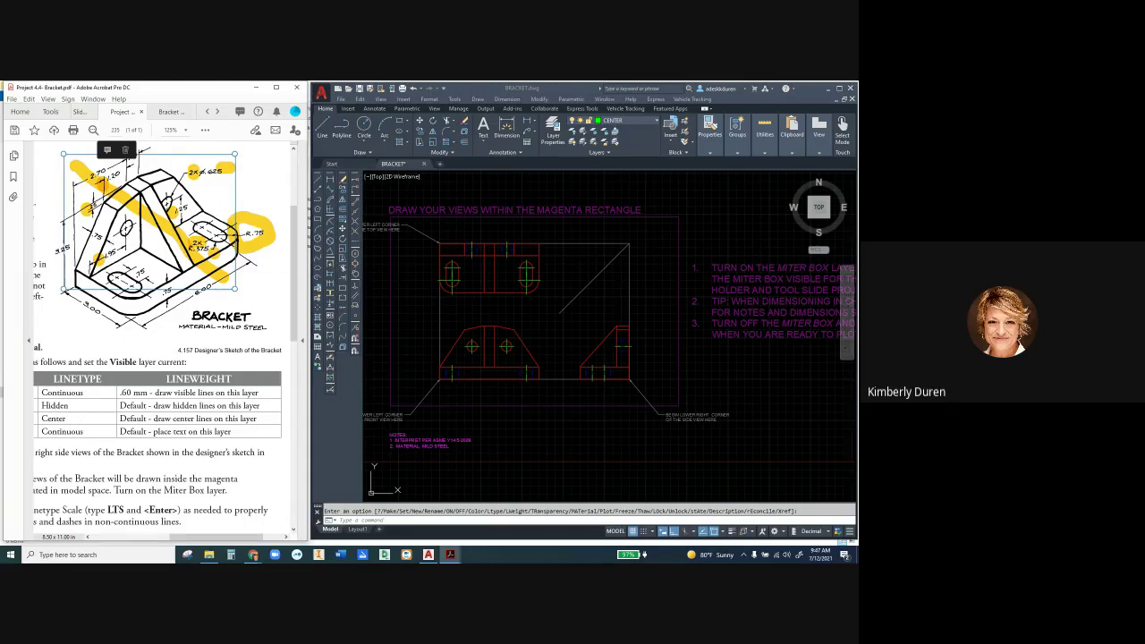
{"action": "key", "text": "Delete"}
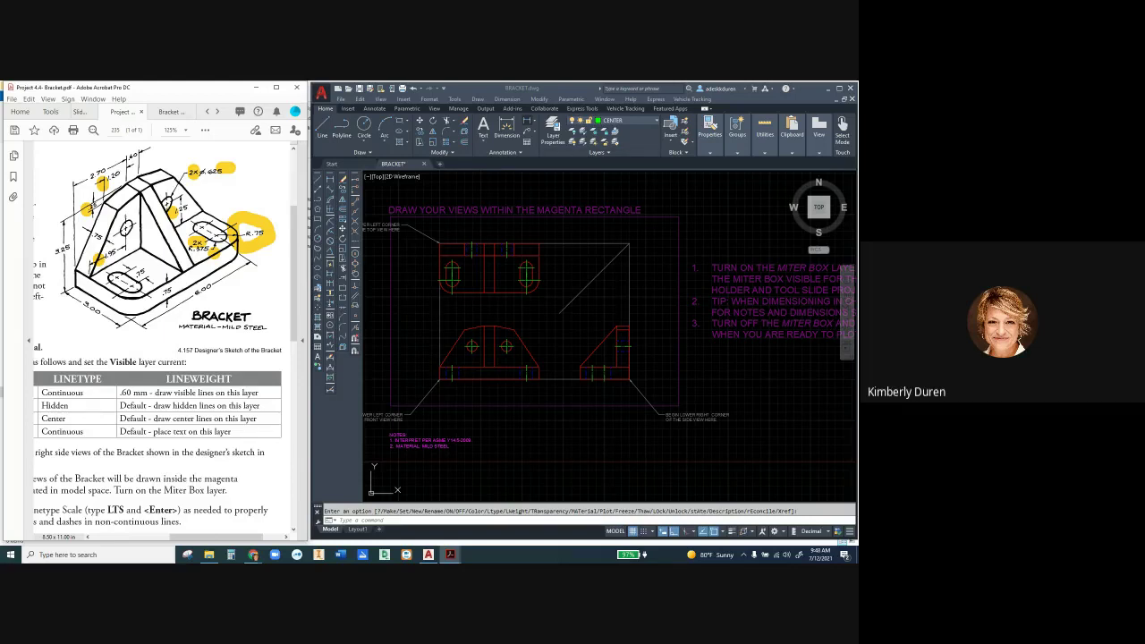
Step: Place a horizontal linear dimension across the top of the central rib in the front view, just above the peak
{"action": "key", "text": "alt+Tab"}
{"action": "left_click", "coordinate": [527, 122]}
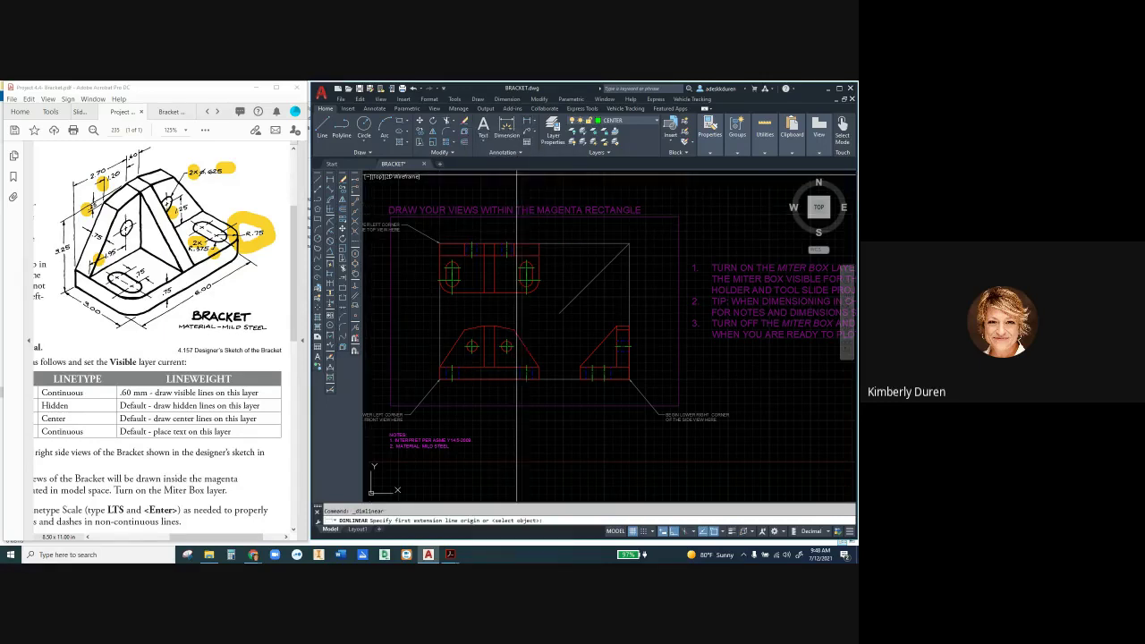
{"action": "scroll", "coordinate": [471, 386], "scroll_direction": "up", "scroll_amount": 2}
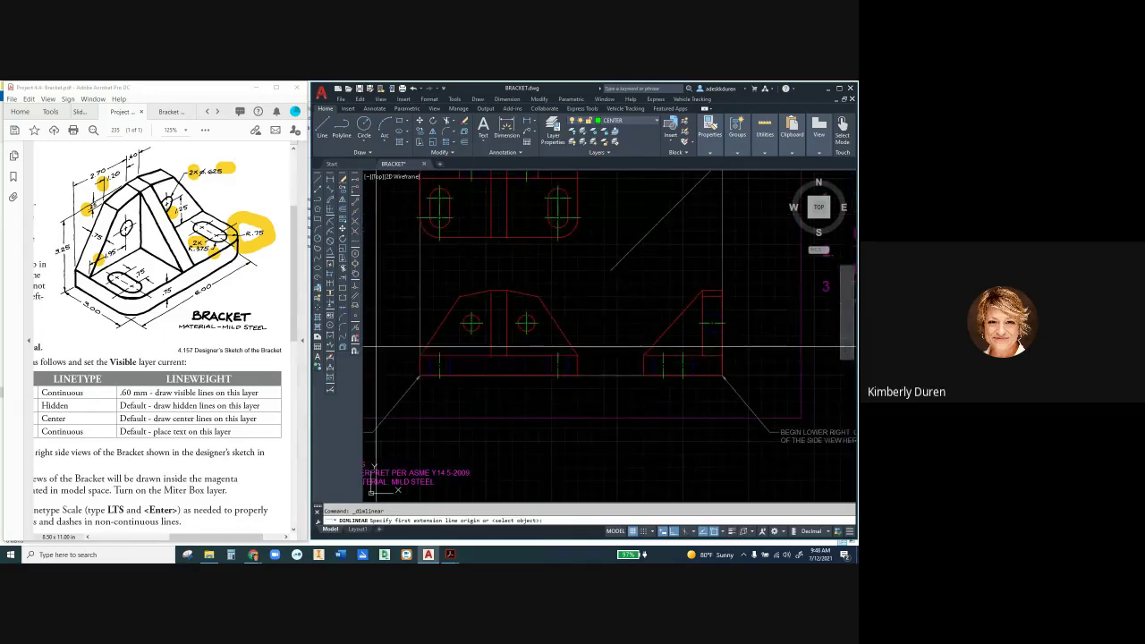
{"action": "left_click", "coordinate": [491, 291]}
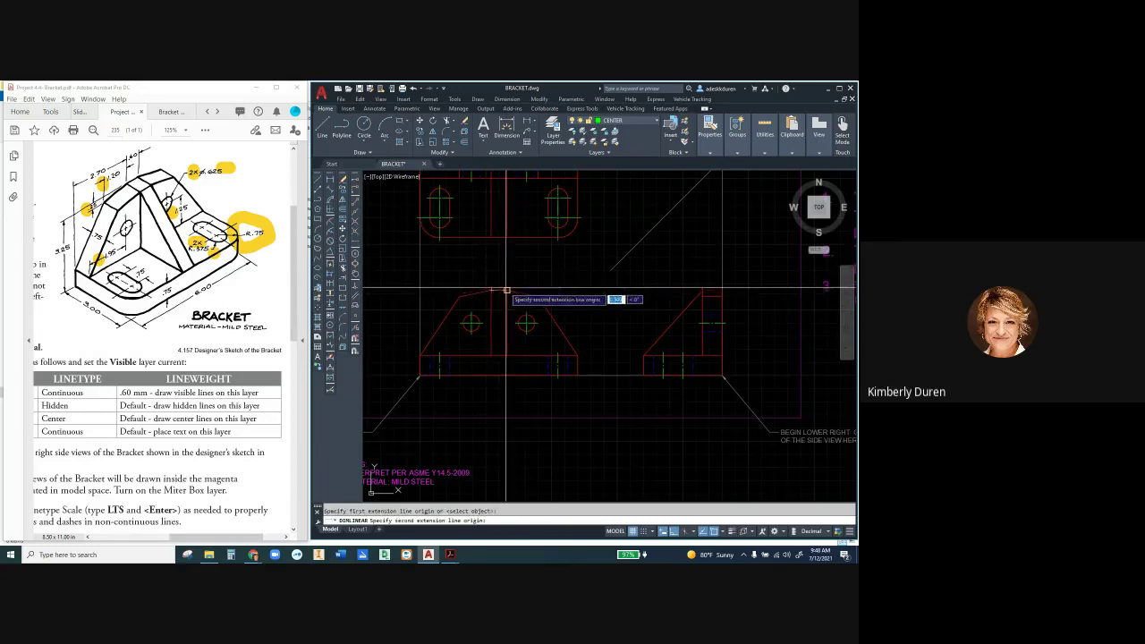
{"action": "left_click", "coordinate": [500, 285]}
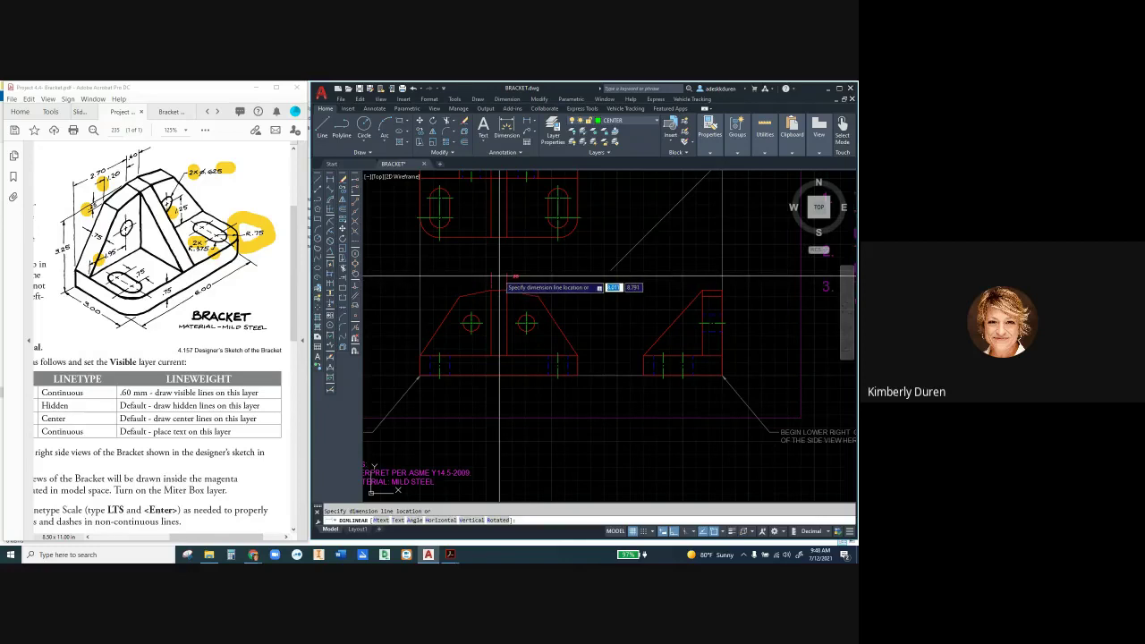
{"action": "left_click", "coordinate": [500, 275]}
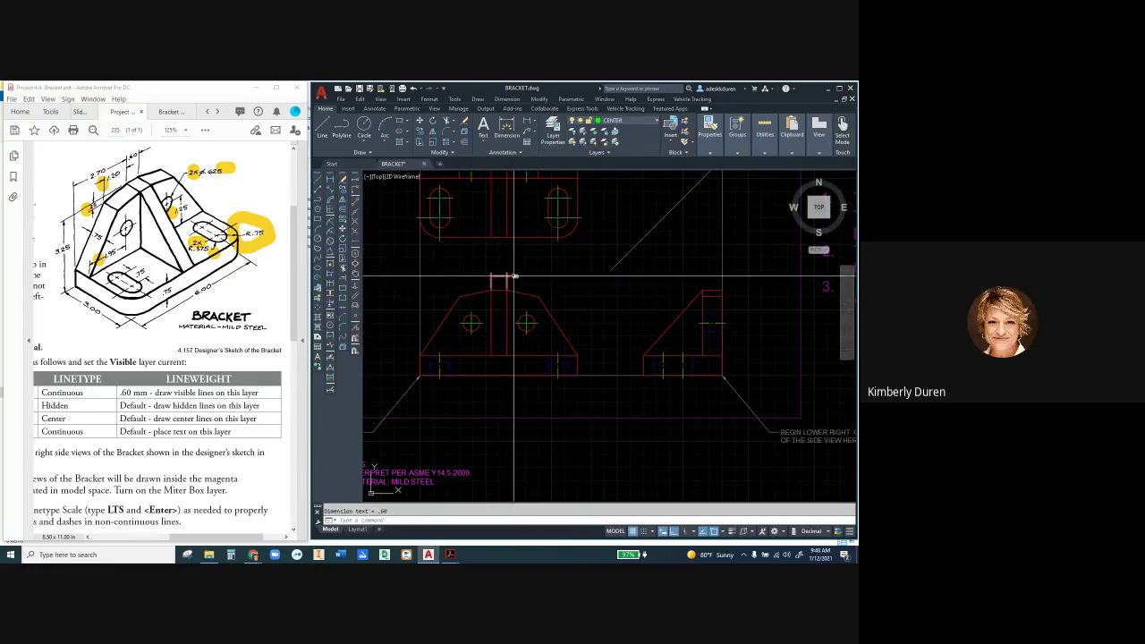
Step: Move the rib width dimension's text to the middle, between its extension lines
{"action": "scroll", "coordinate": [515, 275], "scroll_direction": "up", "scroll_amount": 3}
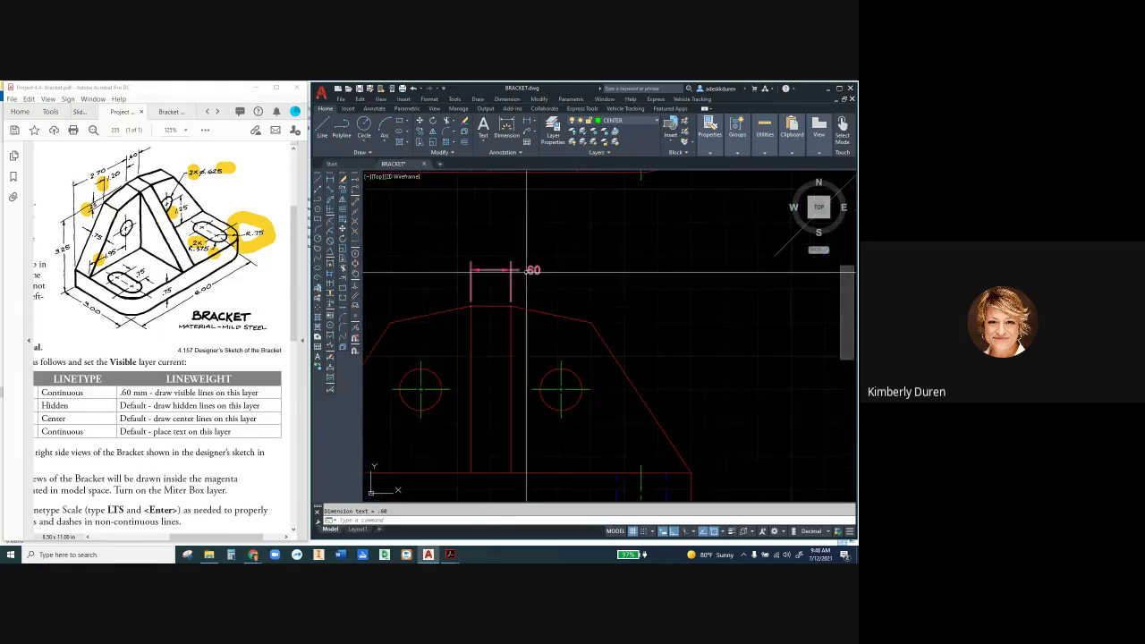
{"action": "left_click", "coordinate": [532, 269]}
{"action": "right_click", "coordinate": [533, 268]}
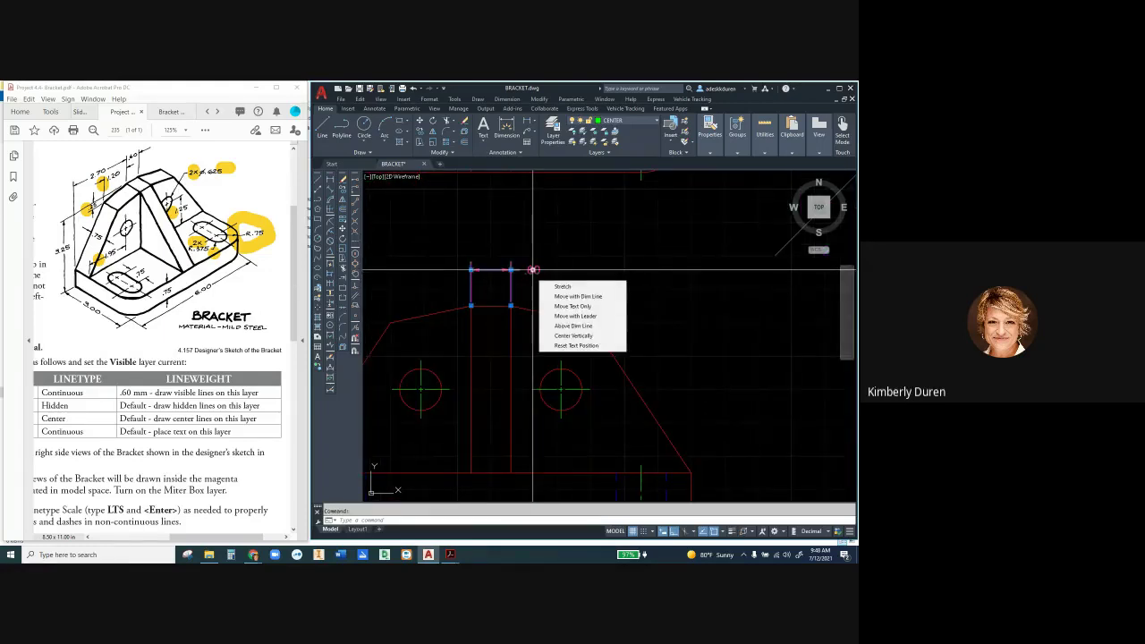
{"action": "key", "text": "Escape"}
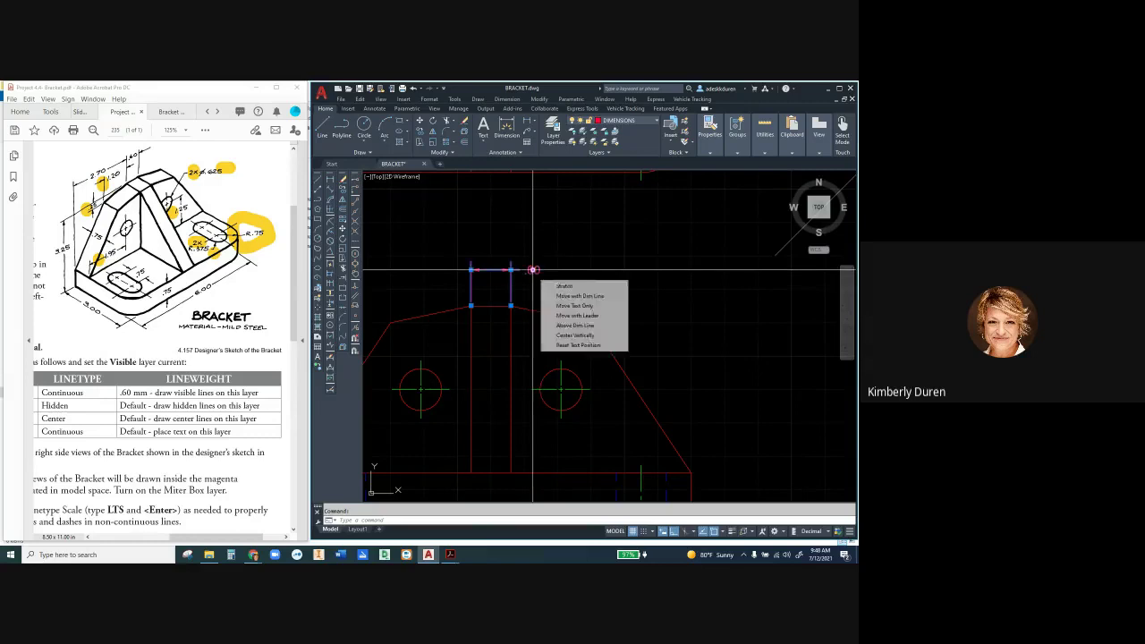
{"action": "left_click", "coordinate": [533, 269]}
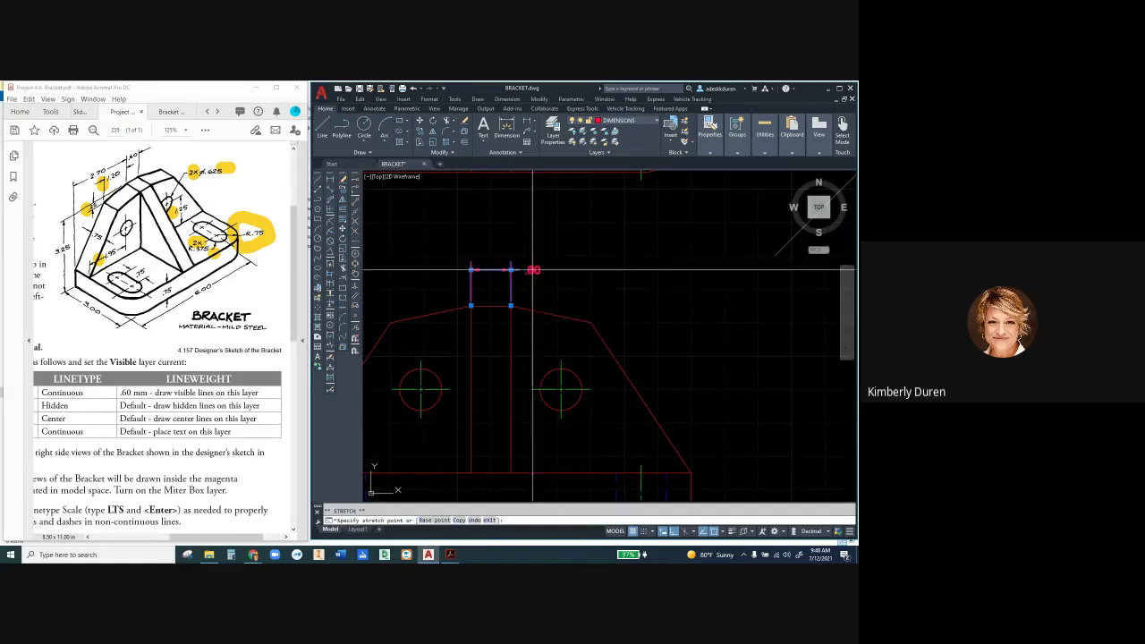
{"action": "left_click", "coordinate": [486, 269]}
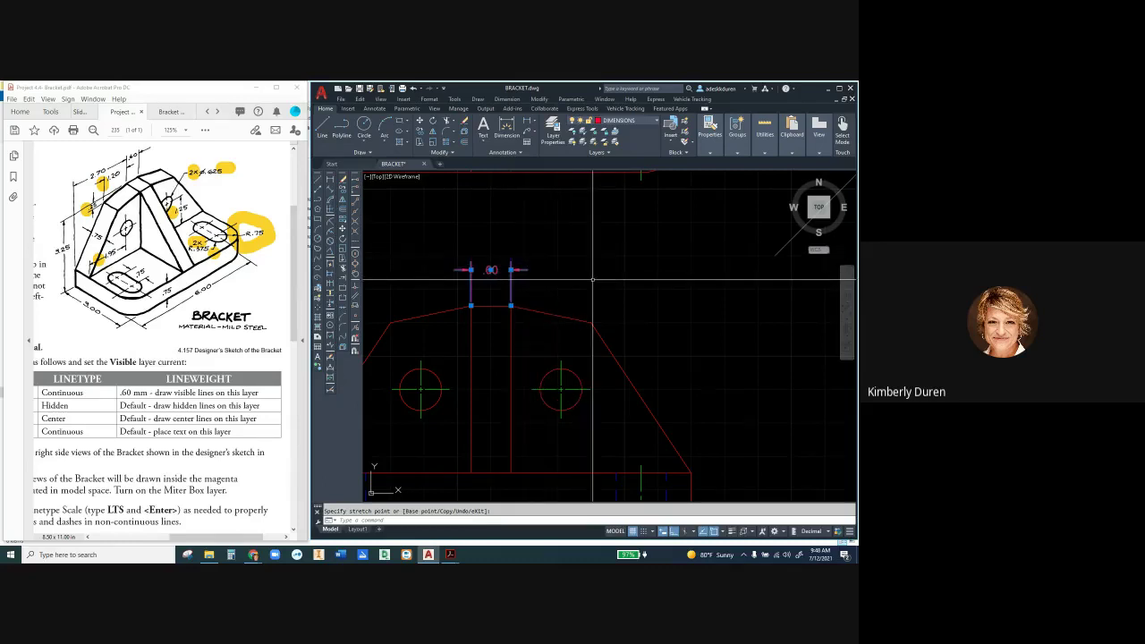
Step: Place a horizontal linear dimension from the front view's left shoulder corner to the rib's left edge, in line with the rib width dimension
{"action": "left_click", "coordinate": [506, 128]}
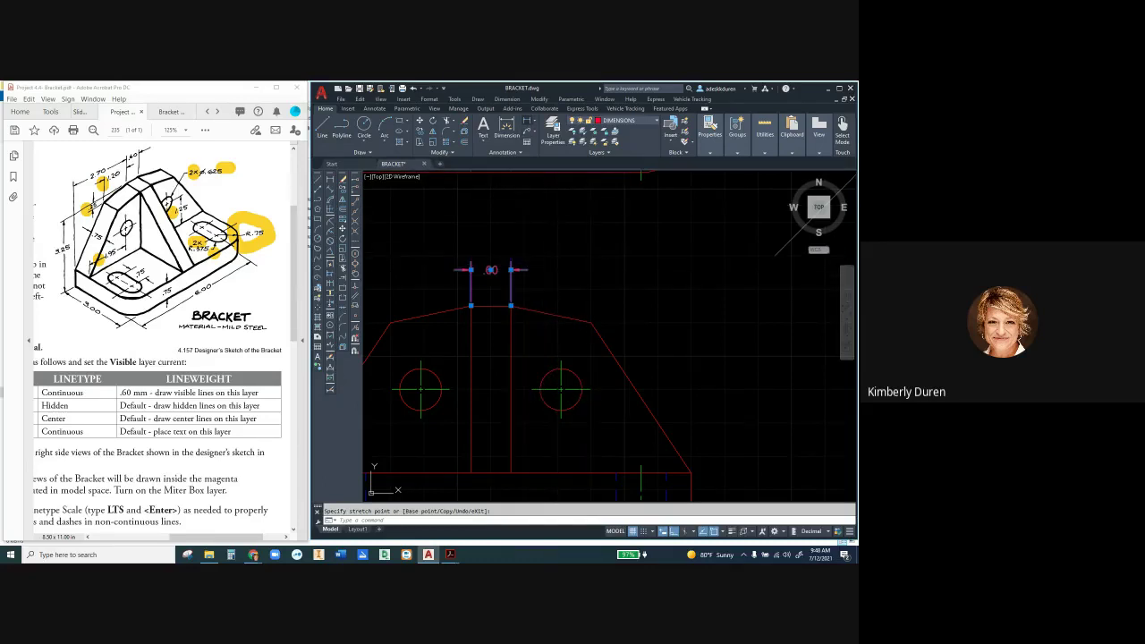
{"action": "left_click", "coordinate": [390, 322]}
{"action": "left_click", "coordinate": [470, 307]}
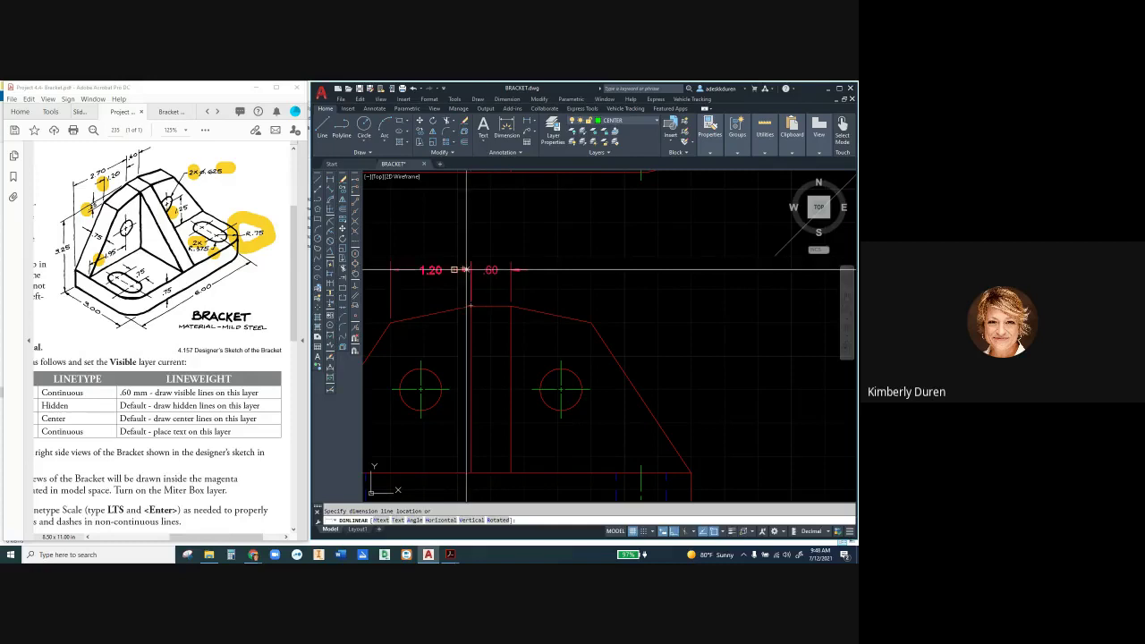
{"action": "left_click", "coordinate": [471, 270]}
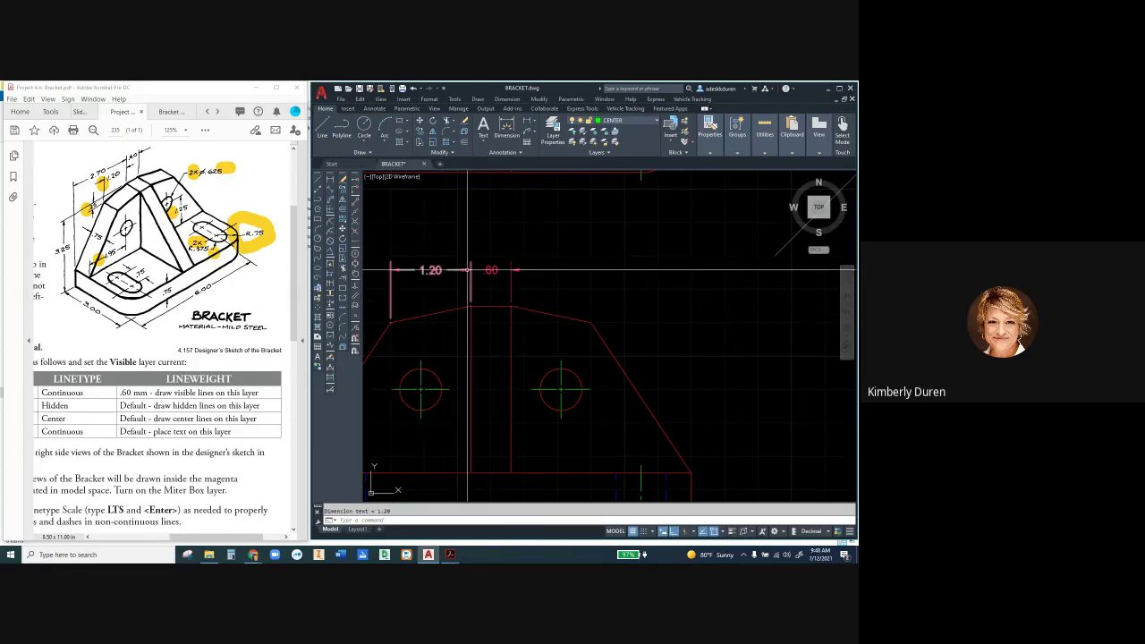
{"action": "mouse_move", "coordinate": [468, 269]}
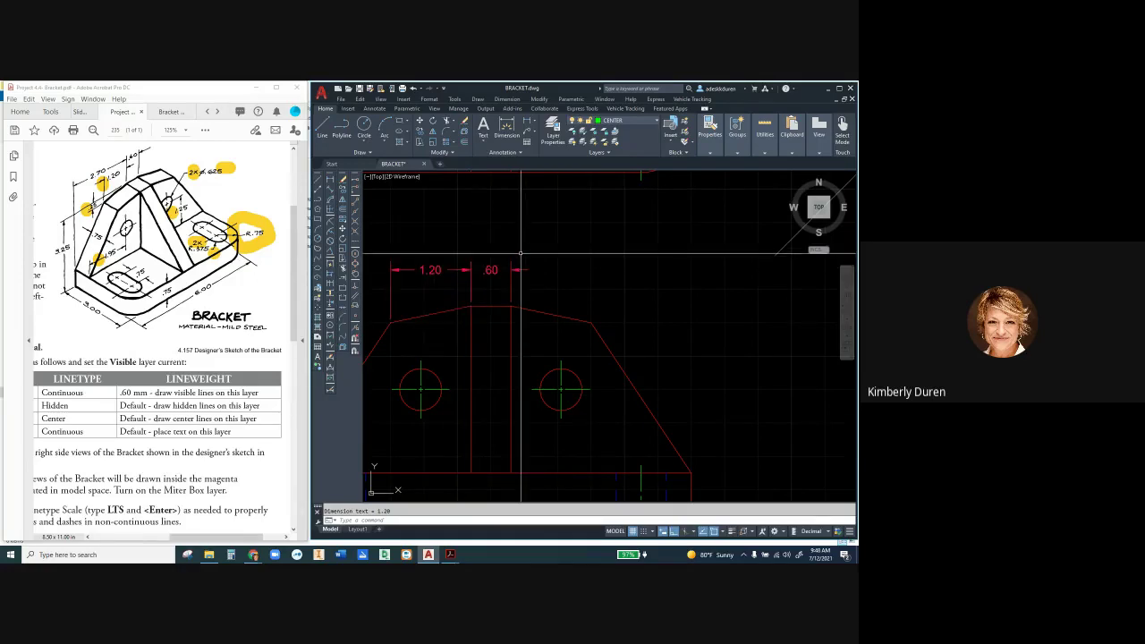
Step: Add a vertical linear dimension between the rib's top left corner and the left shoulder corner, placed just outside the shoulder
{"action": "scroll", "coordinate": [522, 248], "scroll_direction": "down", "scroll_amount": 2}
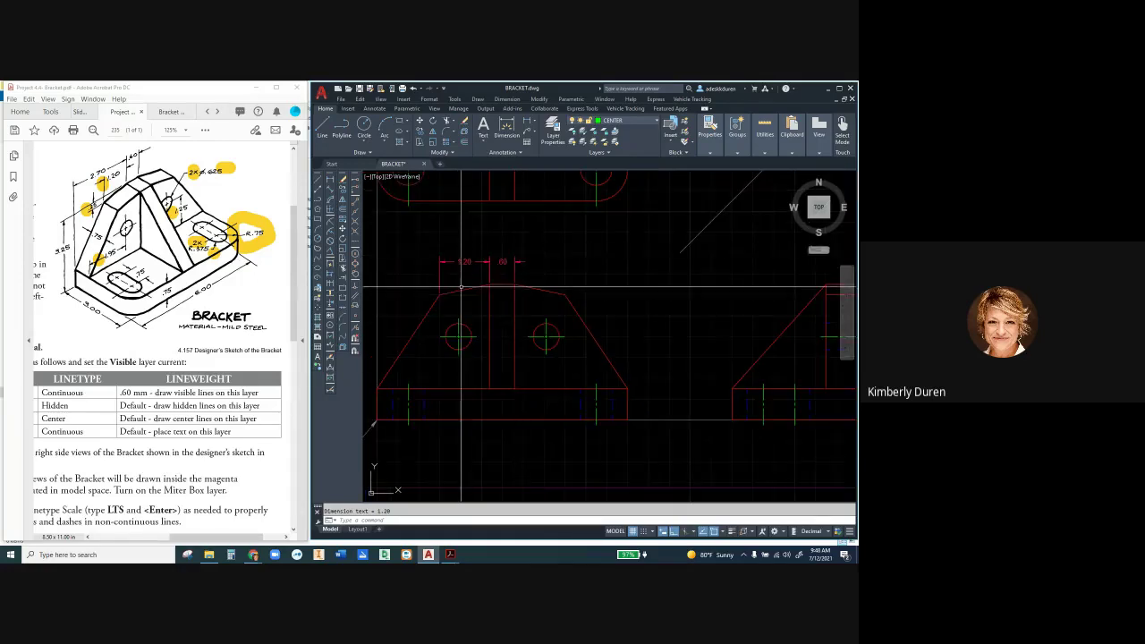
{"action": "key", "text": "Return"}
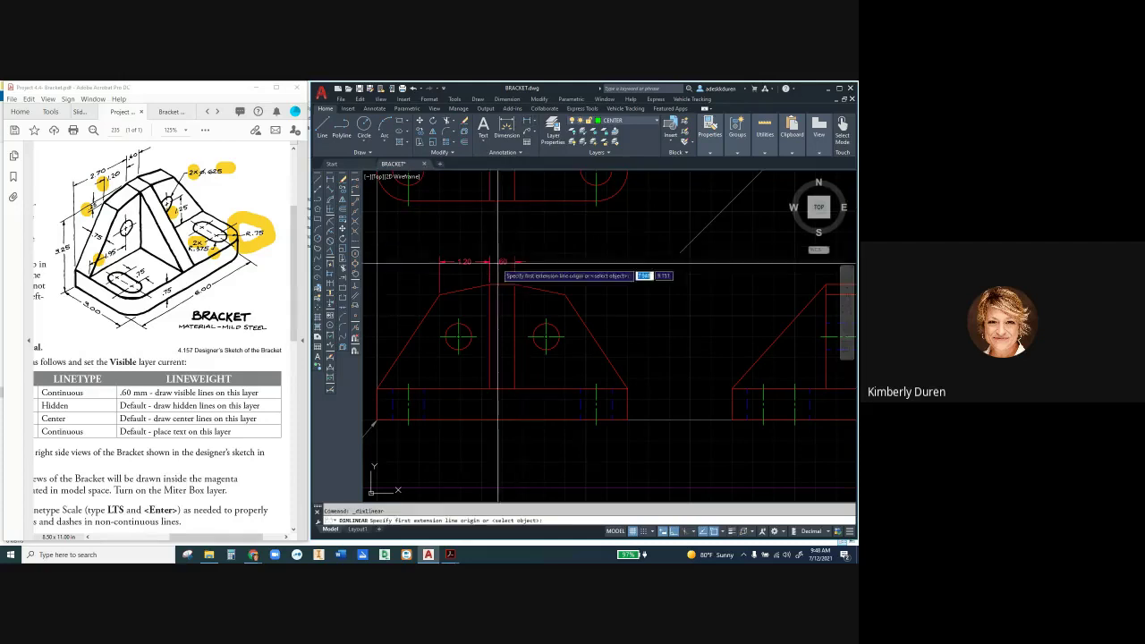
{"action": "left_click", "coordinate": [490, 285]}
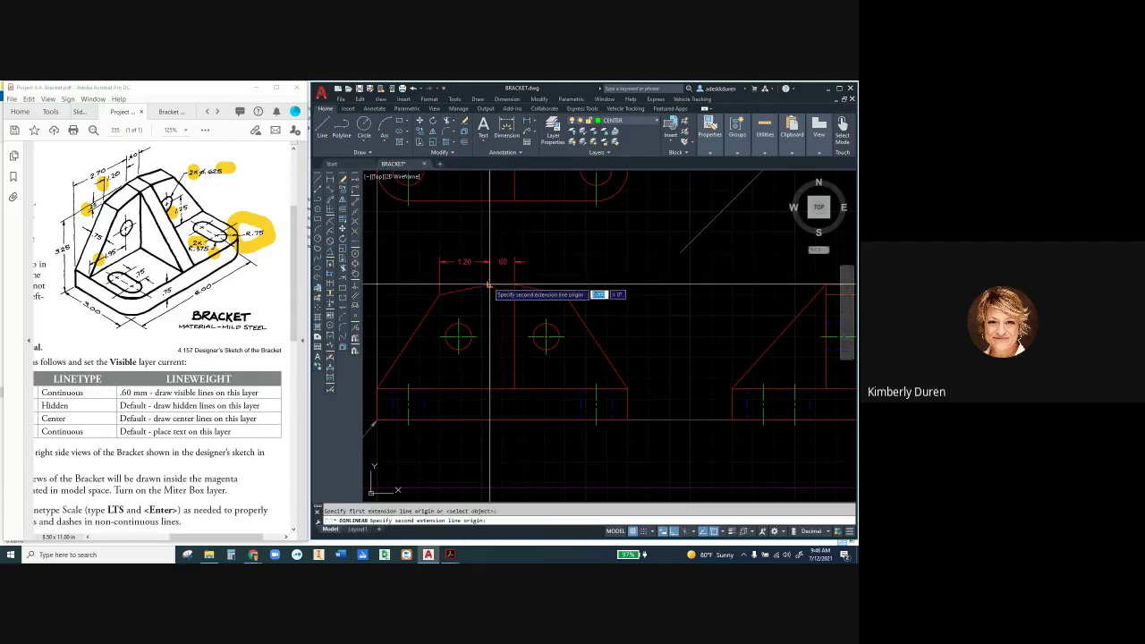
{"action": "left_click", "coordinate": [439, 293]}
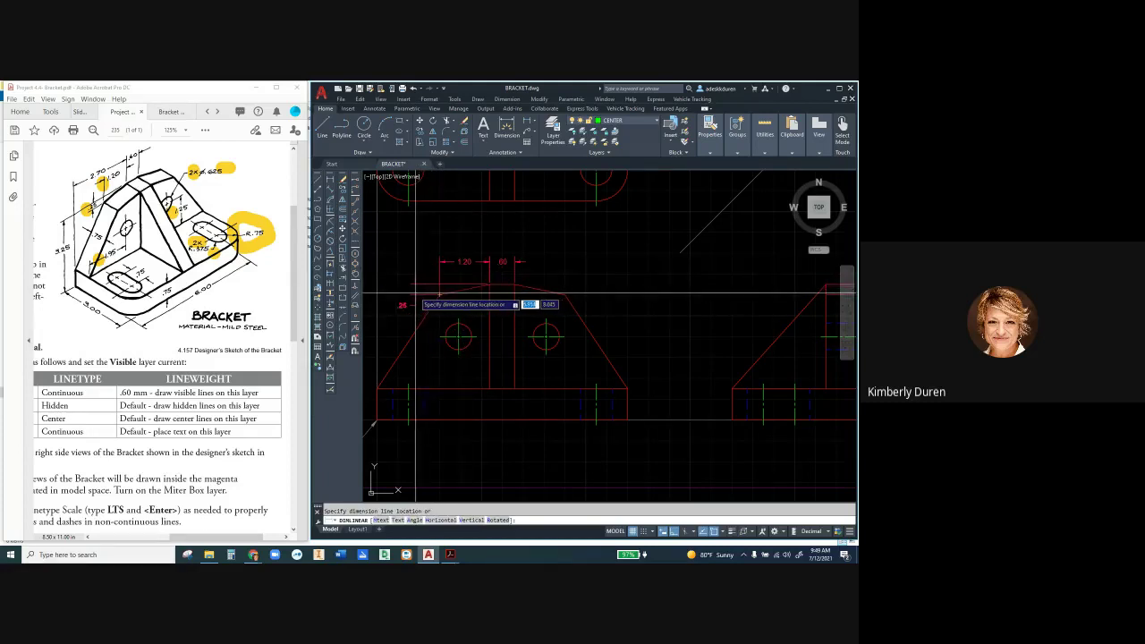
{"action": "left_click", "coordinate": [415, 293]}
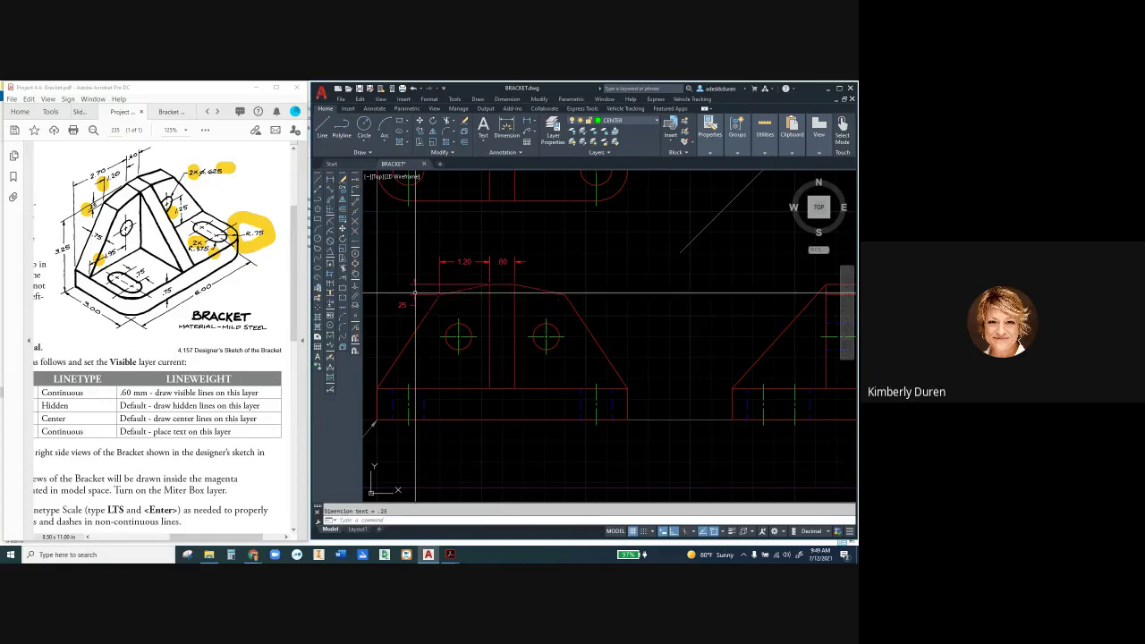
Step: Move the vertical shoulder dimension's text between its extension lines, centered on the dimension line
{"action": "left_click", "coordinate": [401, 304]}
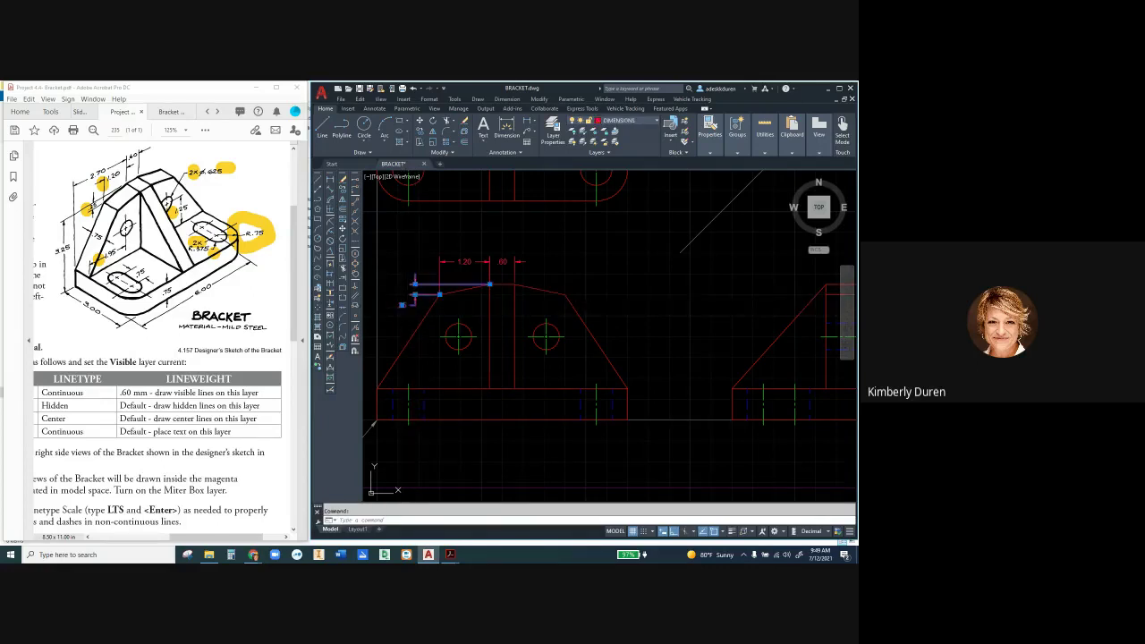
{"action": "scroll", "coordinate": [416, 297], "scroll_direction": "up", "scroll_amount": 4}
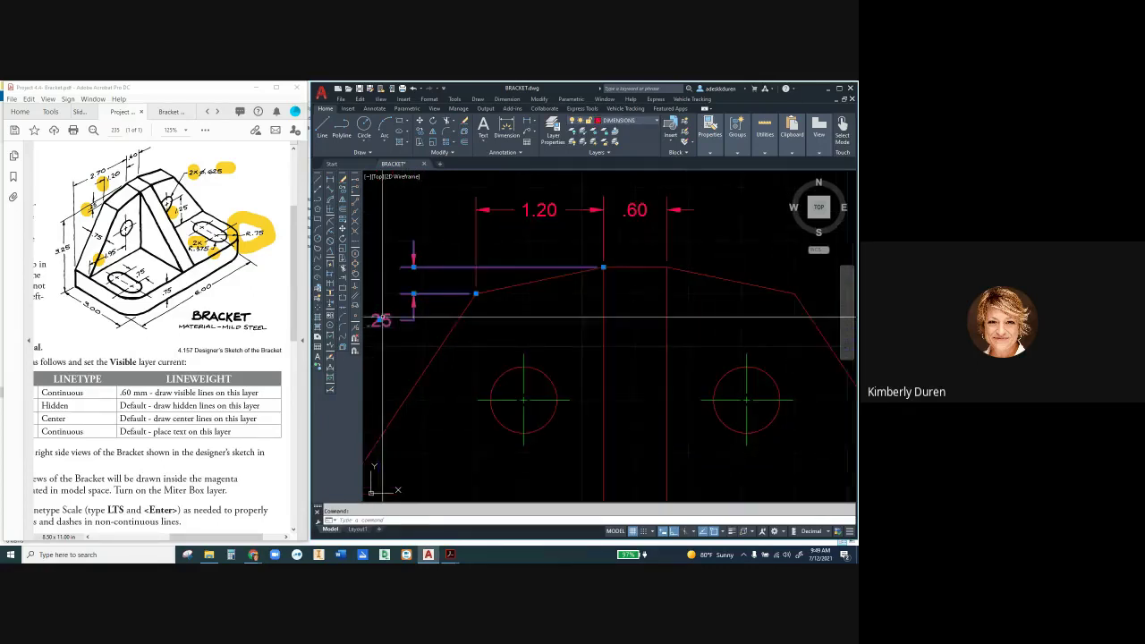
{"action": "left_click", "coordinate": [382, 319]}
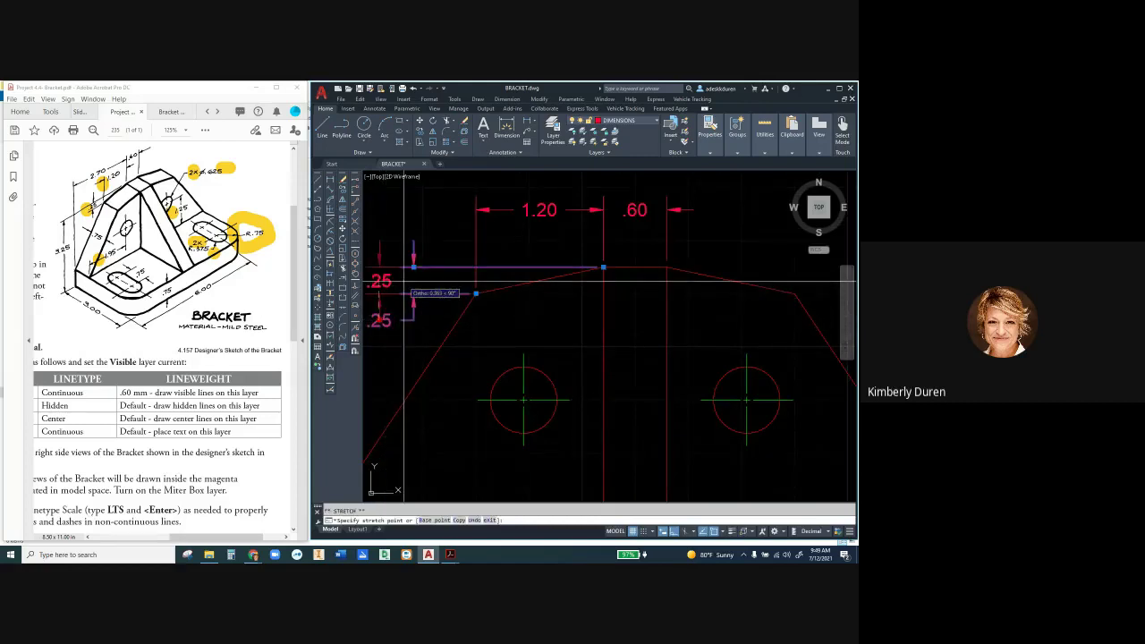
{"action": "scroll", "coordinate": [441, 283], "scroll_direction": "down", "scroll_amount": 4}
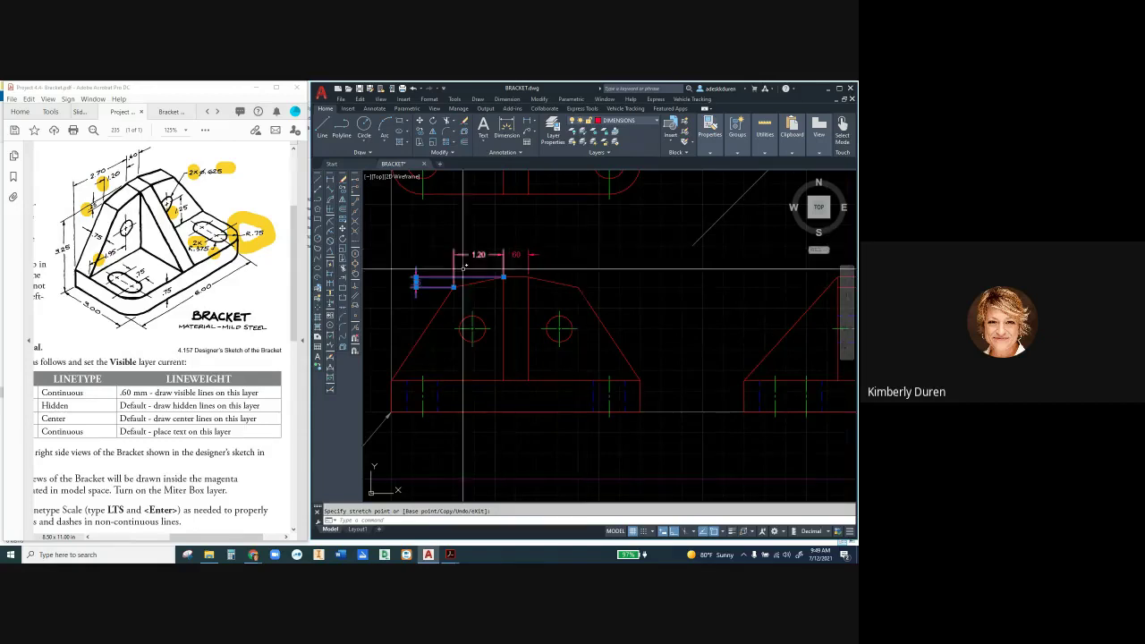
{"action": "left_click", "coordinate": [417, 282]}
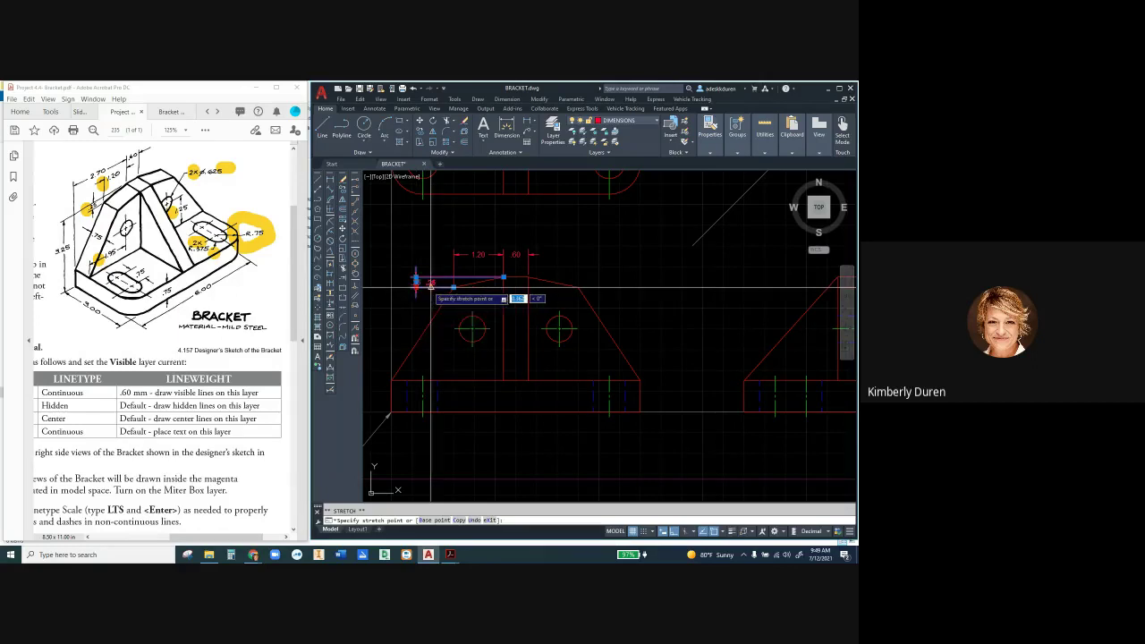
{"action": "left_click", "coordinate": [430, 282]}
{"action": "scroll", "coordinate": [431, 282], "scroll_direction": "up", "scroll_amount": 6}
{"action": "left_click", "coordinate": [412, 295]}
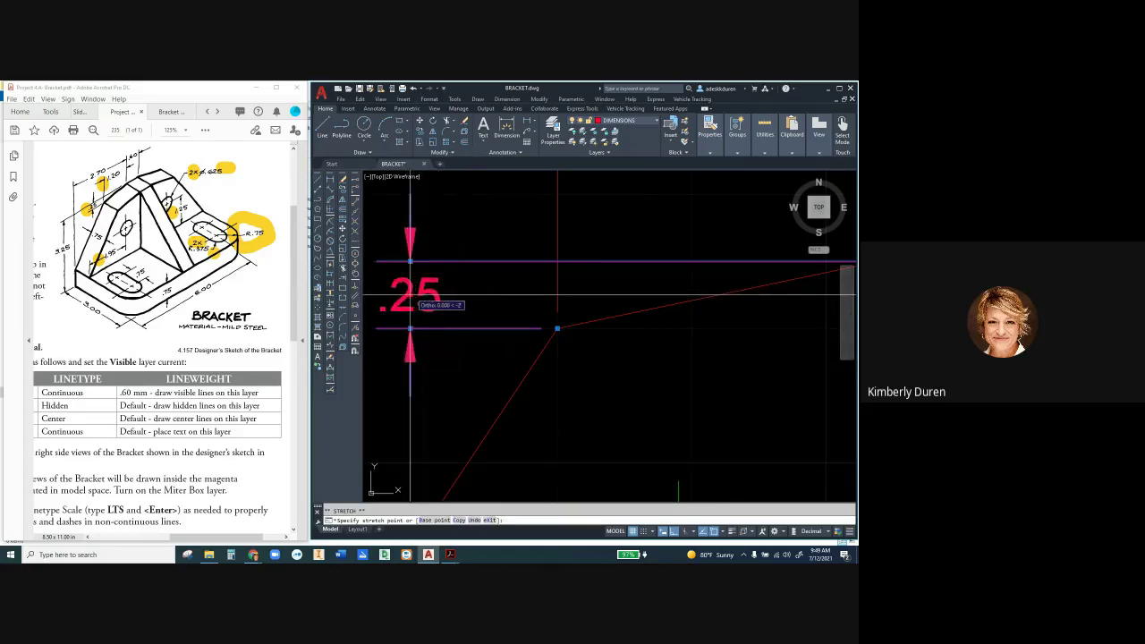
{"action": "right_click", "coordinate": [412, 296]}
{"action": "left_click", "coordinate": [474, 316]}
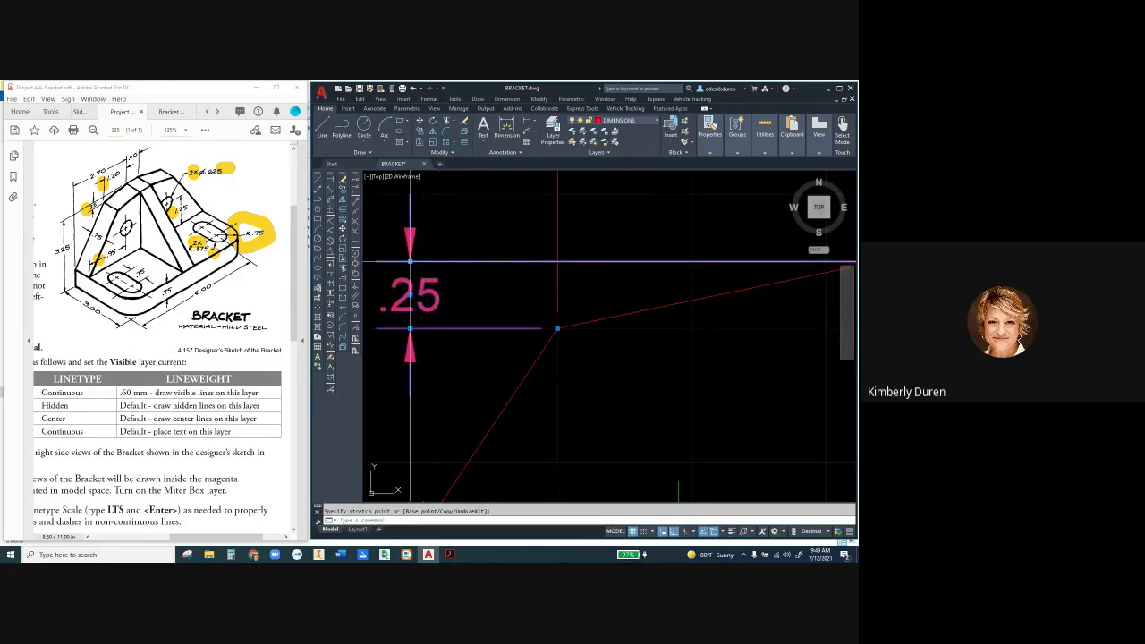
Step: Examine the vertical shoulder dimension's text grip options and its extension line origins at the shoulder corner and rib top
{"action": "mouse_move", "coordinate": [410, 261]}
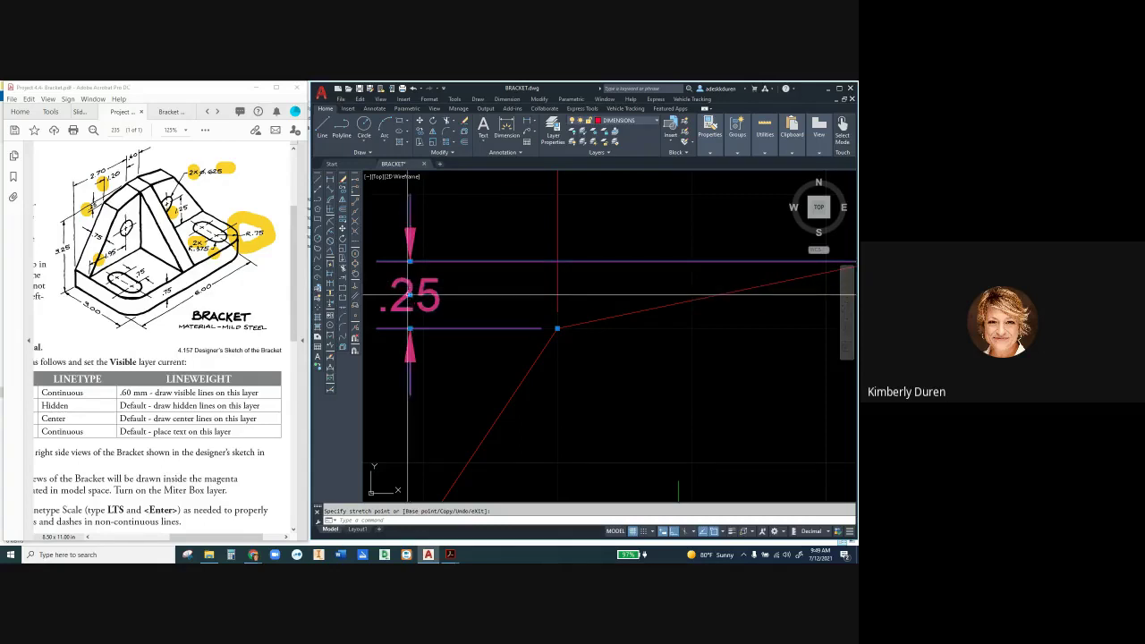
{"action": "mouse_move", "coordinate": [411, 295]}
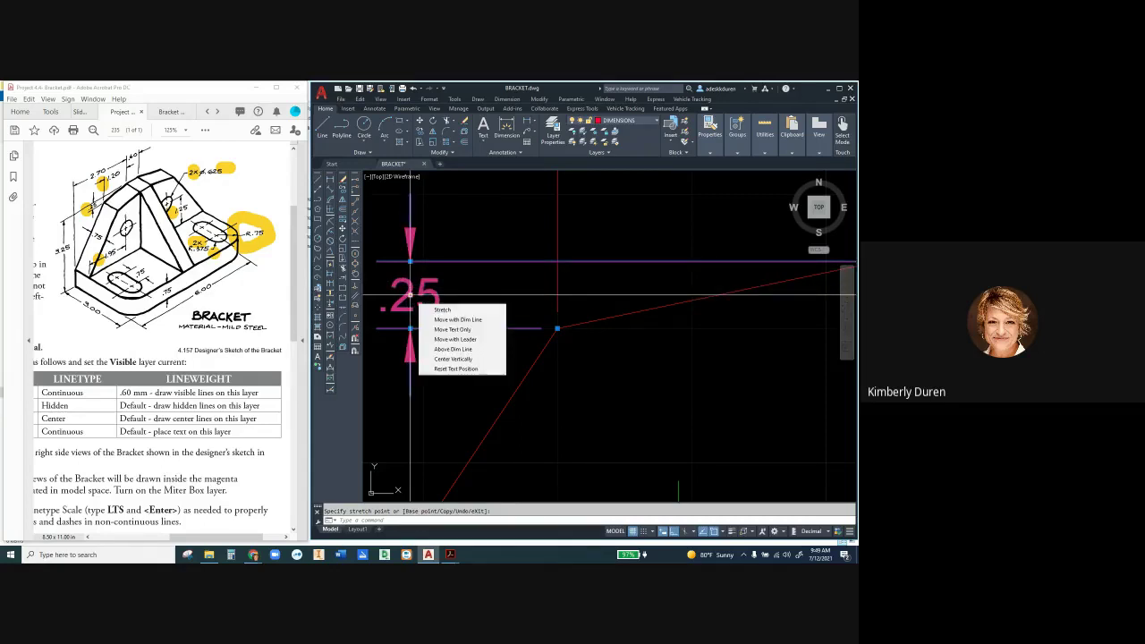
{"action": "scroll", "coordinate": [429, 296], "scroll_direction": "down", "scroll_amount": 6}
{"action": "scroll", "coordinate": [479, 293], "scroll_direction": "up", "scroll_amount": 4}
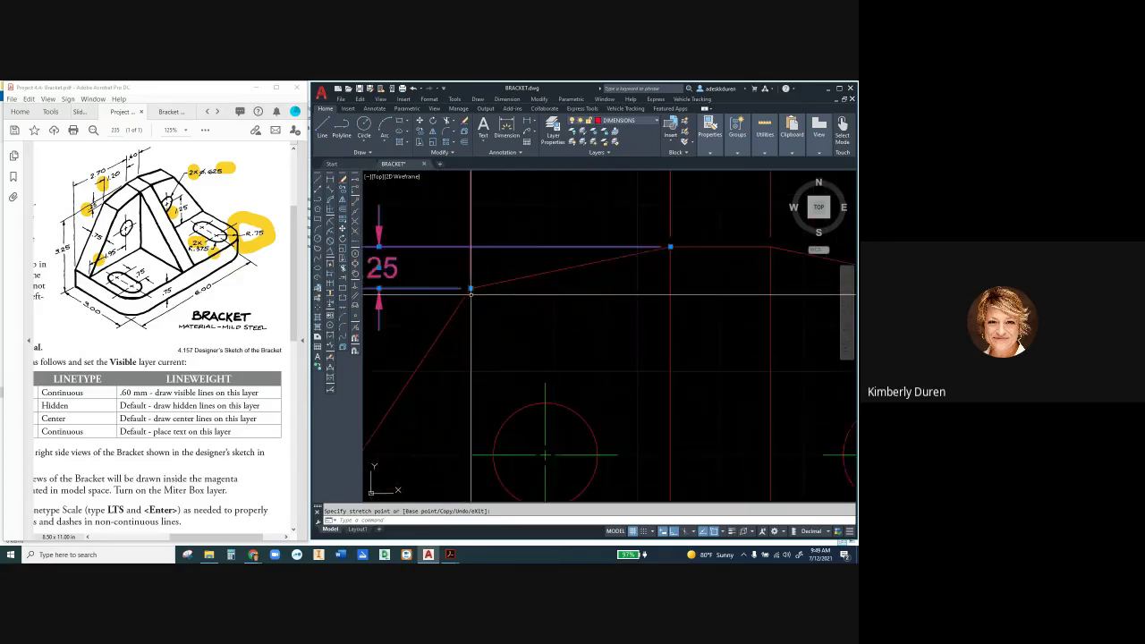
{"action": "scroll", "coordinate": [471, 288], "scroll_direction": "up", "scroll_amount": 3}
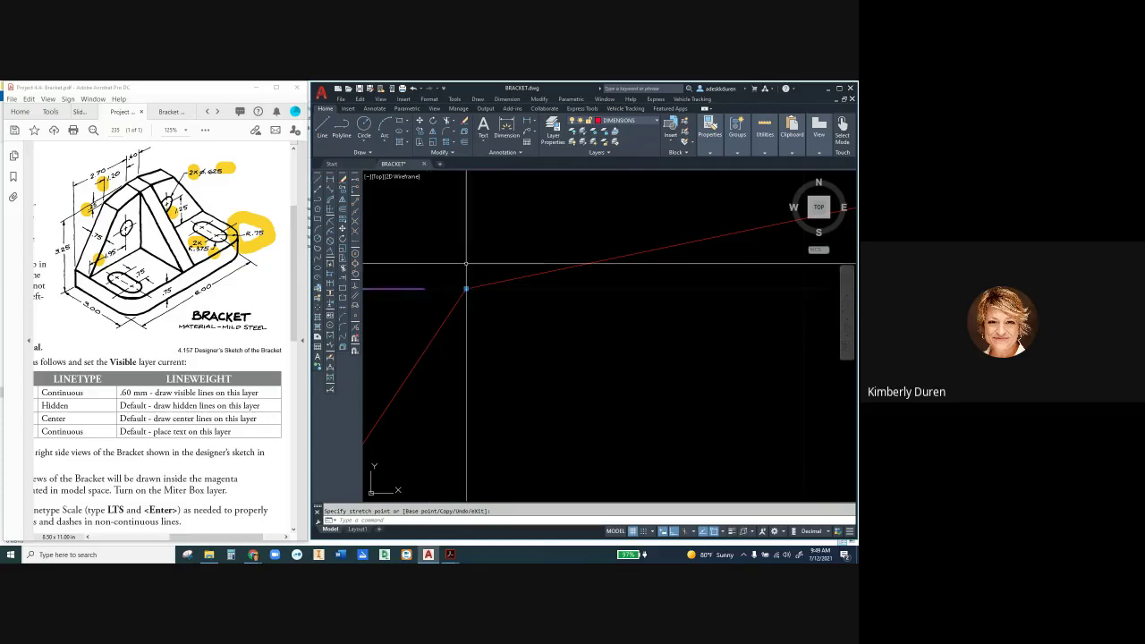
{"action": "scroll", "coordinate": [471, 272], "scroll_direction": "down", "scroll_amount": 2}
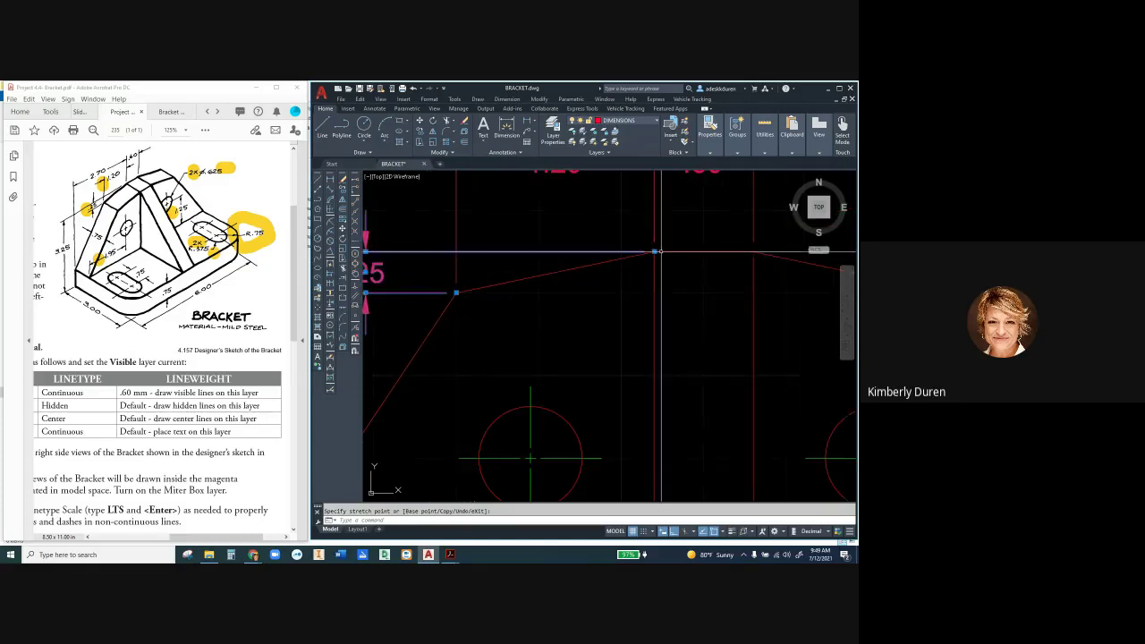
{"action": "scroll", "coordinate": [654, 252], "scroll_direction": "down", "scroll_amount": 3}
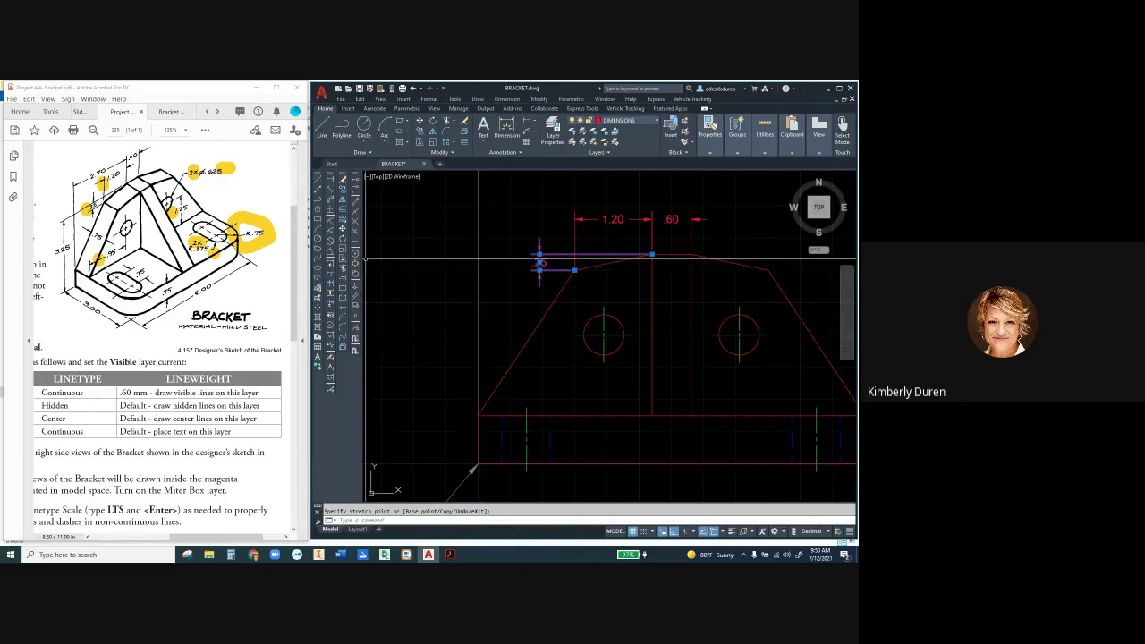
Step: Switch to Acrobat and highlight the .60 and 1.20 dimensions on the designer's sketch as done
{"action": "left_click", "coordinate": [122, 177]}
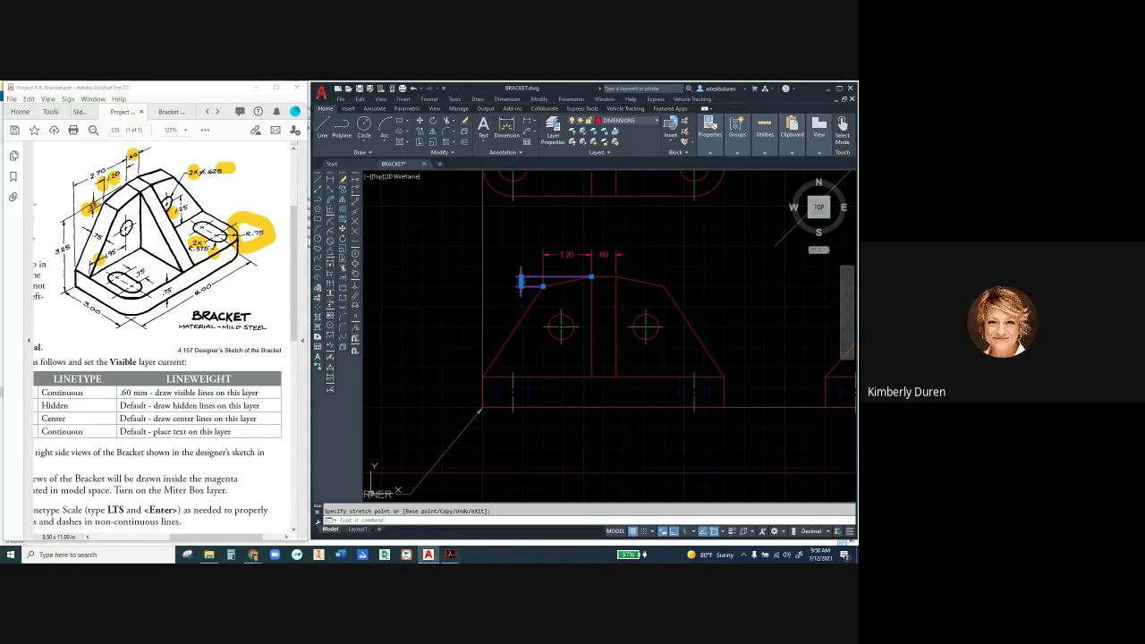
Step: In AutoCAD, place a horizontal linear dimension from the base's upper left corner to the rib's top left corner, above the shoulder dimension
{"action": "left_click", "coordinate": [507, 130]}
{"action": "left_click", "coordinate": [483, 378]}
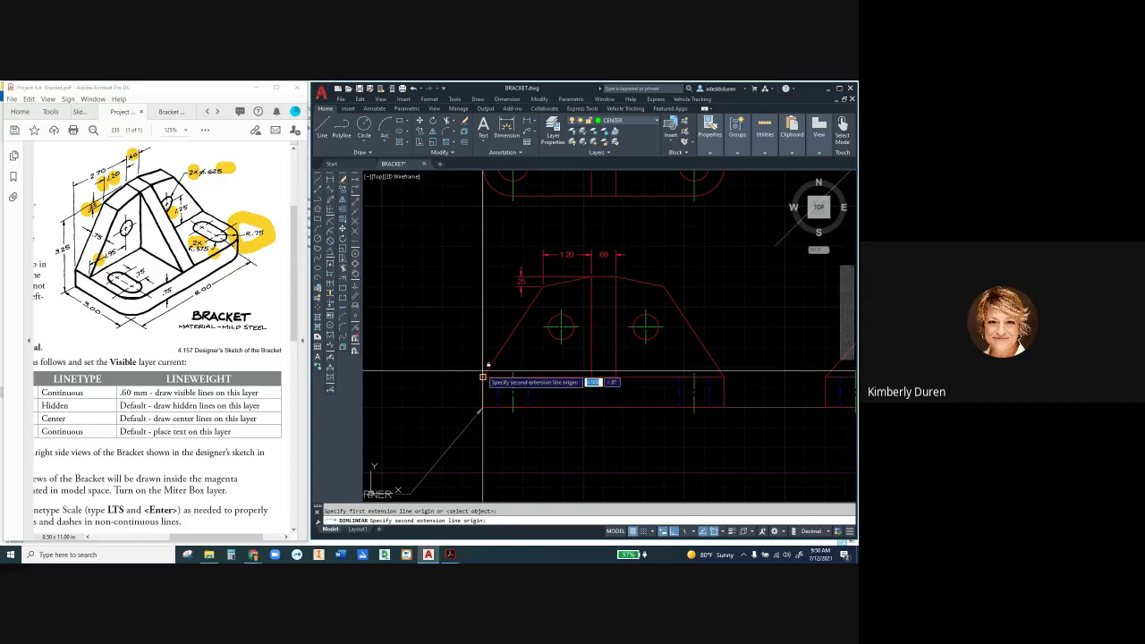
{"action": "left_click", "coordinate": [591, 277]}
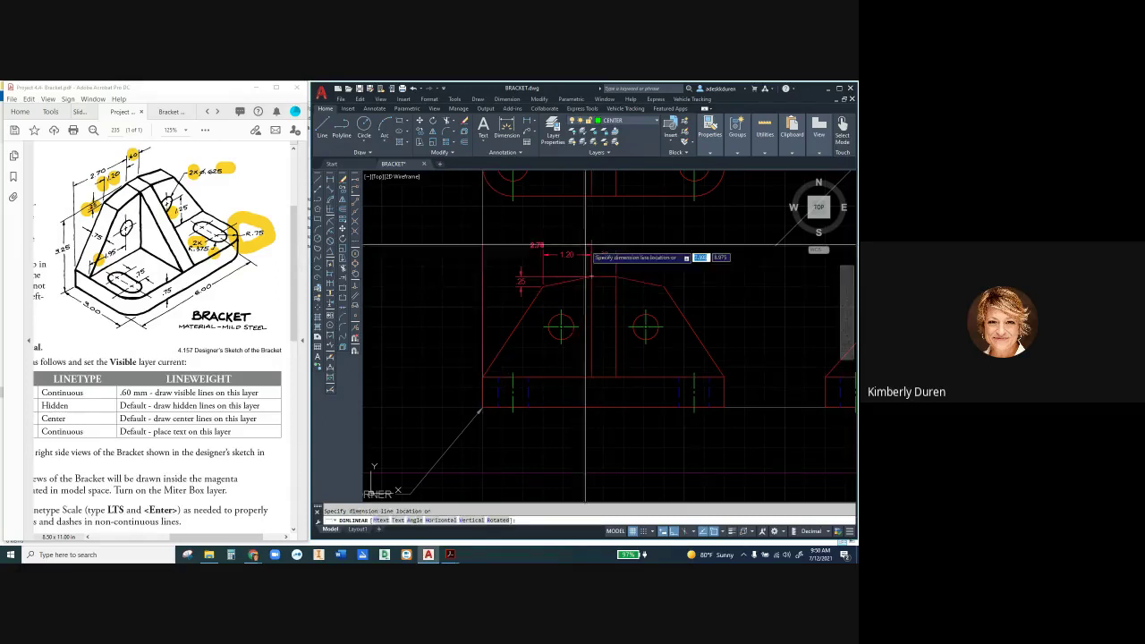
{"action": "left_click", "coordinate": [567, 236]}
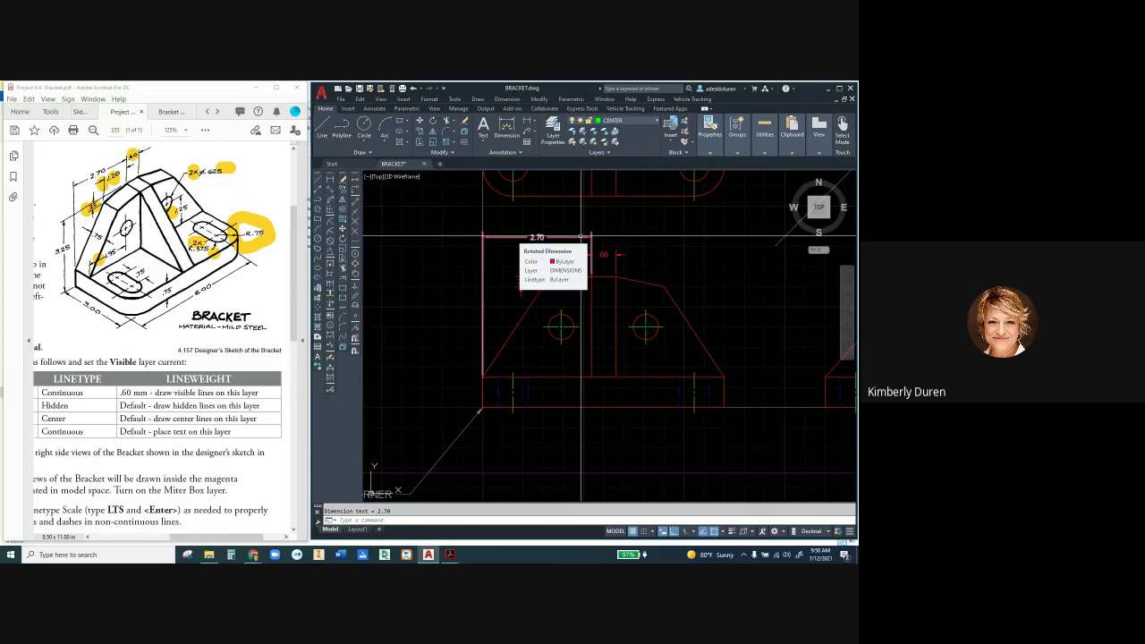
Step: Move the rib width dimension up in line with the base-corner-to-rib dimension and clear the selection
{"action": "left_click", "coordinate": [604, 255]}
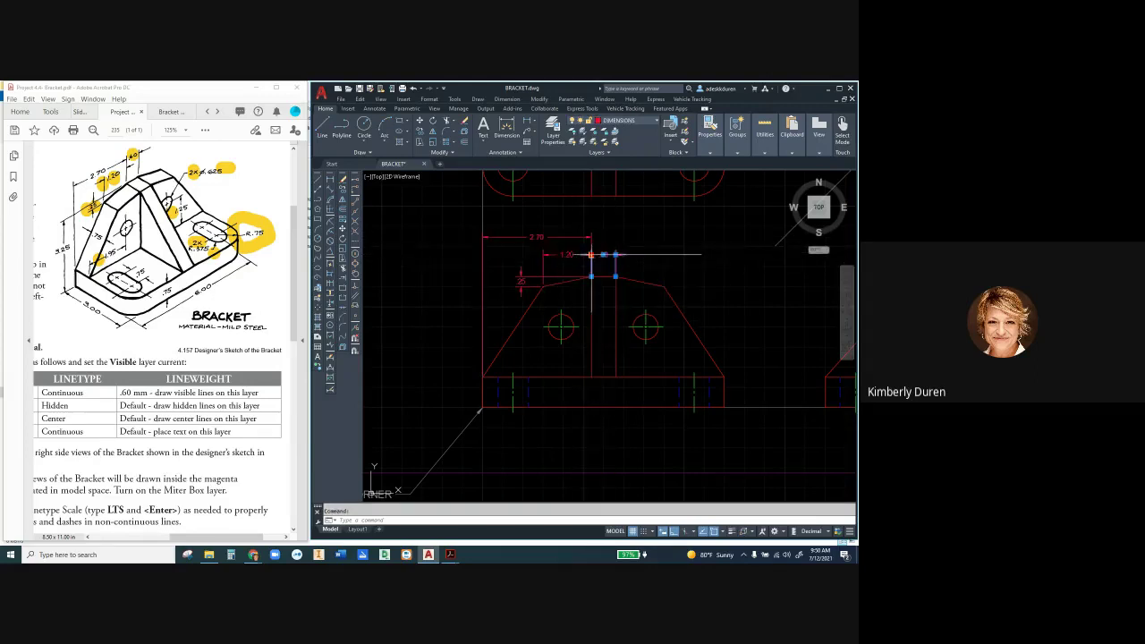
{"action": "left_click", "coordinate": [590, 255]}
{"action": "right_click", "coordinate": [596, 242]}
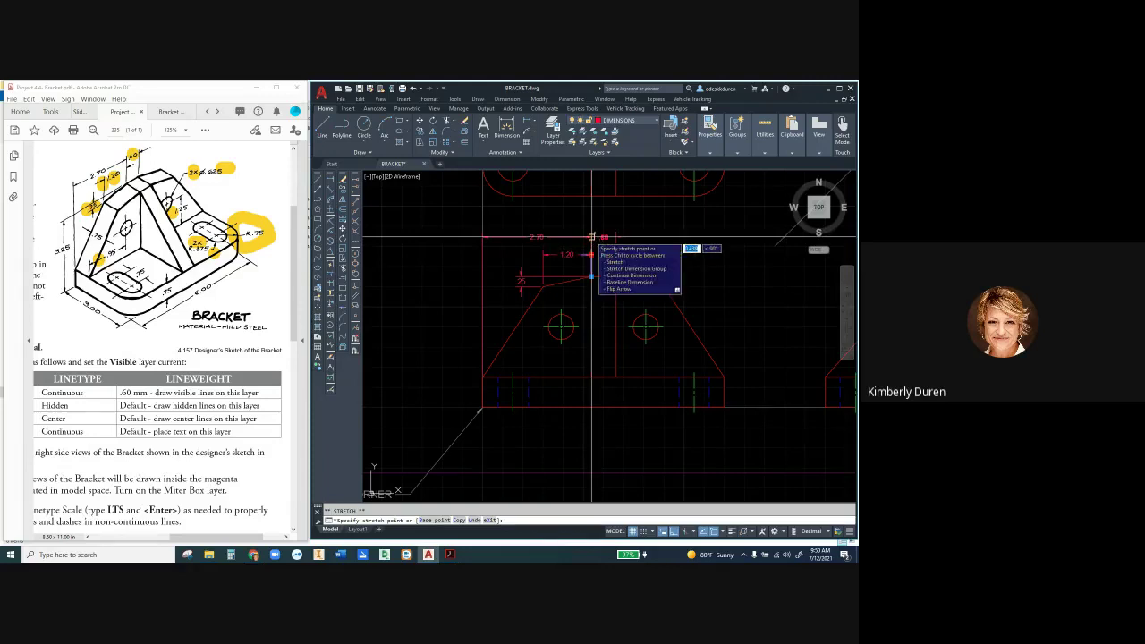
{"action": "left_click", "coordinate": [627, 251]}
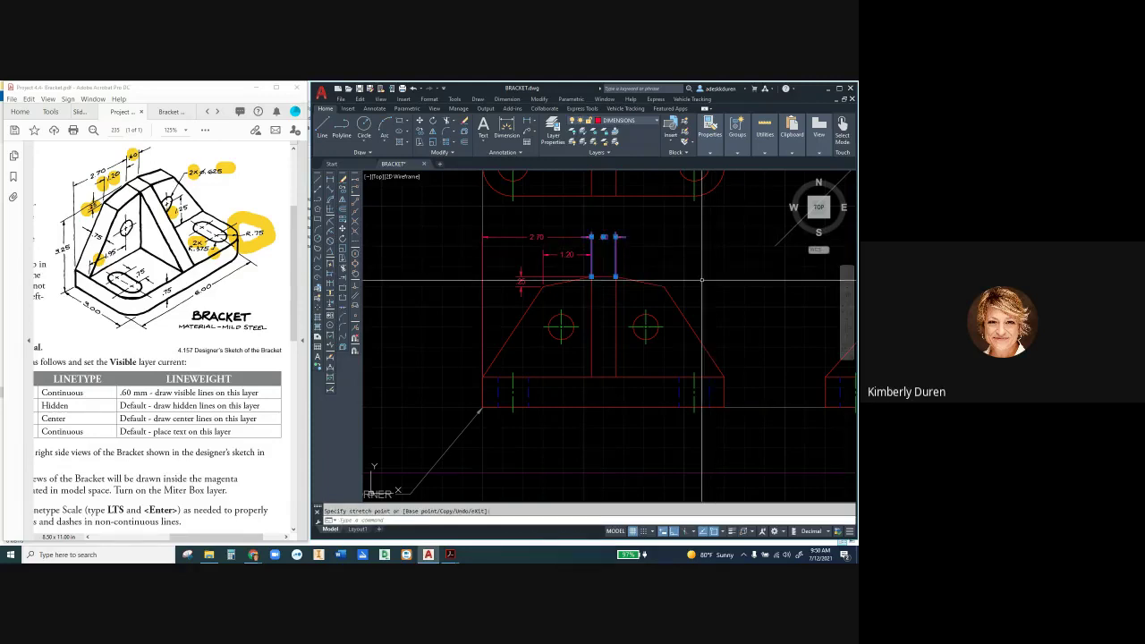
{"action": "key", "text": "Escape"}
{"action": "key", "text": "Escape"}
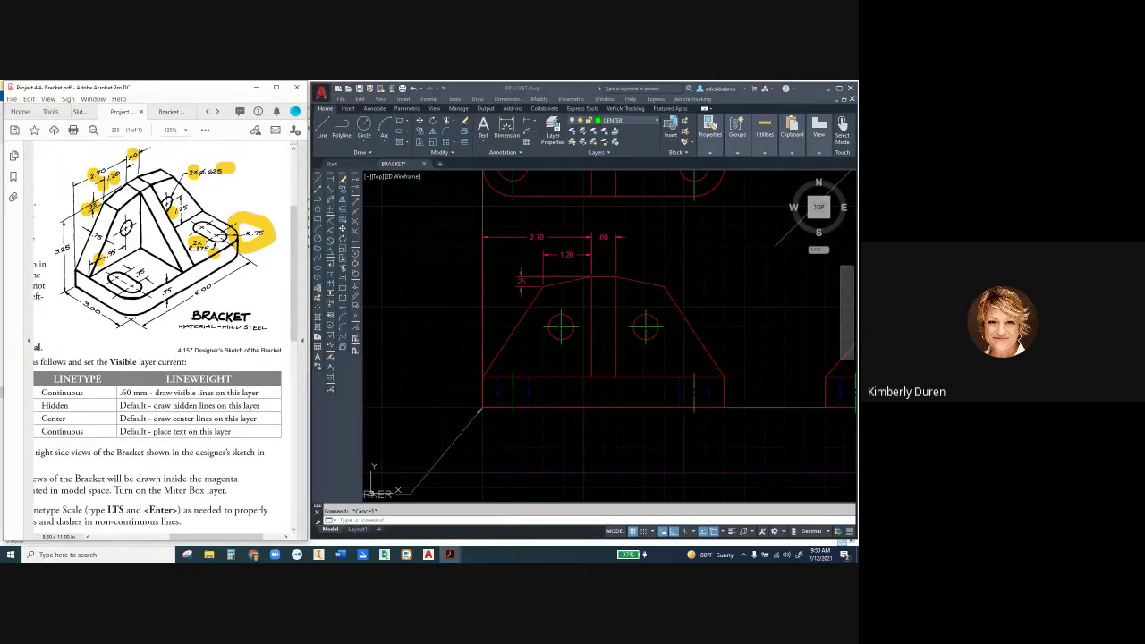
Step: Place a vertical linear dimension from the front view's right hole centerline to the base's upper right corner, outside the right edge
{"action": "scroll", "coordinate": [482, 282], "scroll_direction": "down", "scroll_amount": 2}
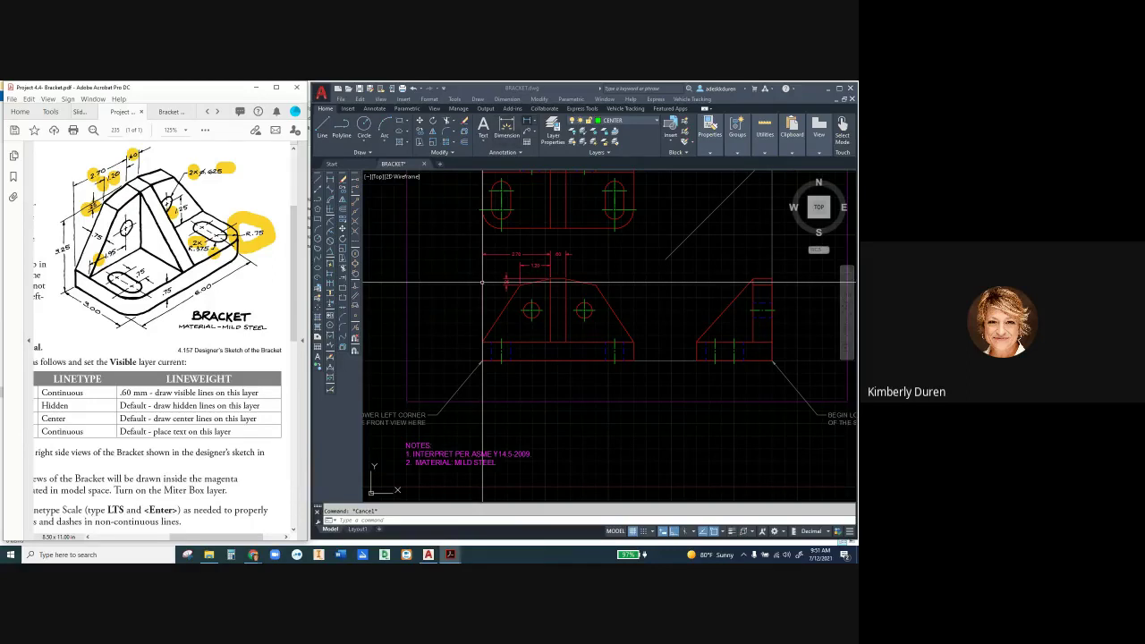
{"action": "left_click", "coordinate": [528, 121]}
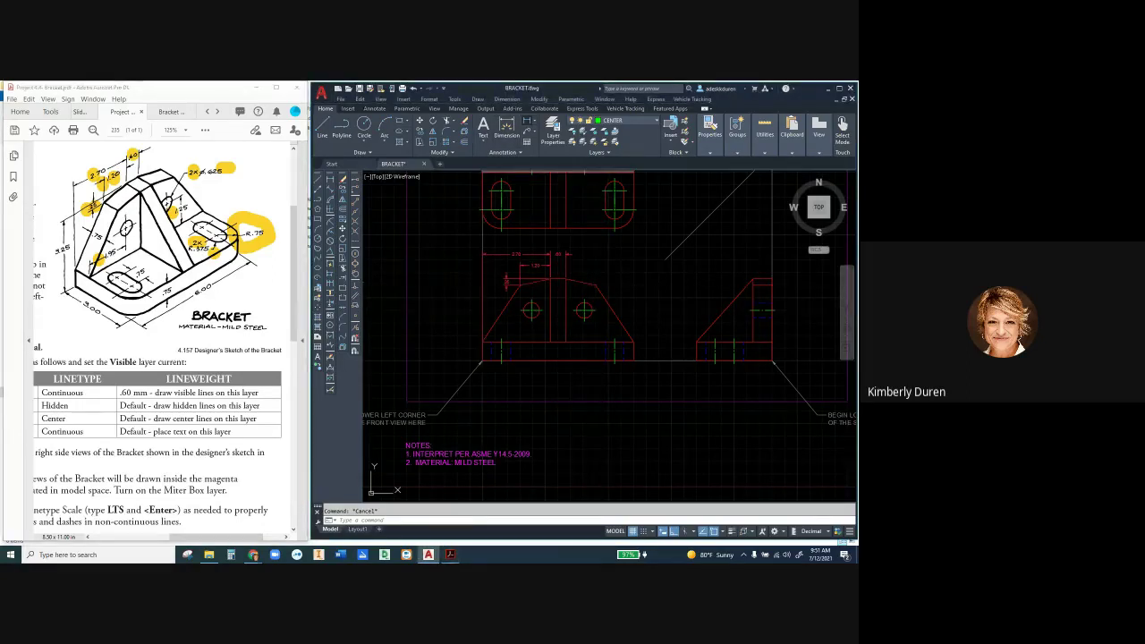
{"action": "scroll", "coordinate": [596, 320], "scroll_direction": "up", "scroll_amount": 8}
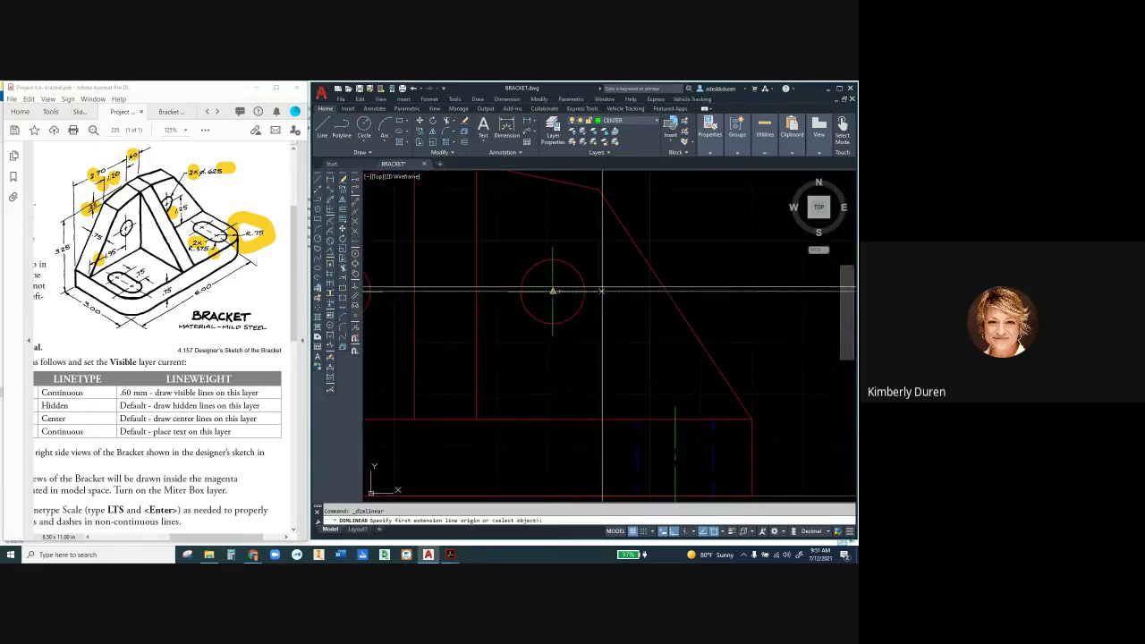
{"action": "left_click", "coordinate": [596, 292]}
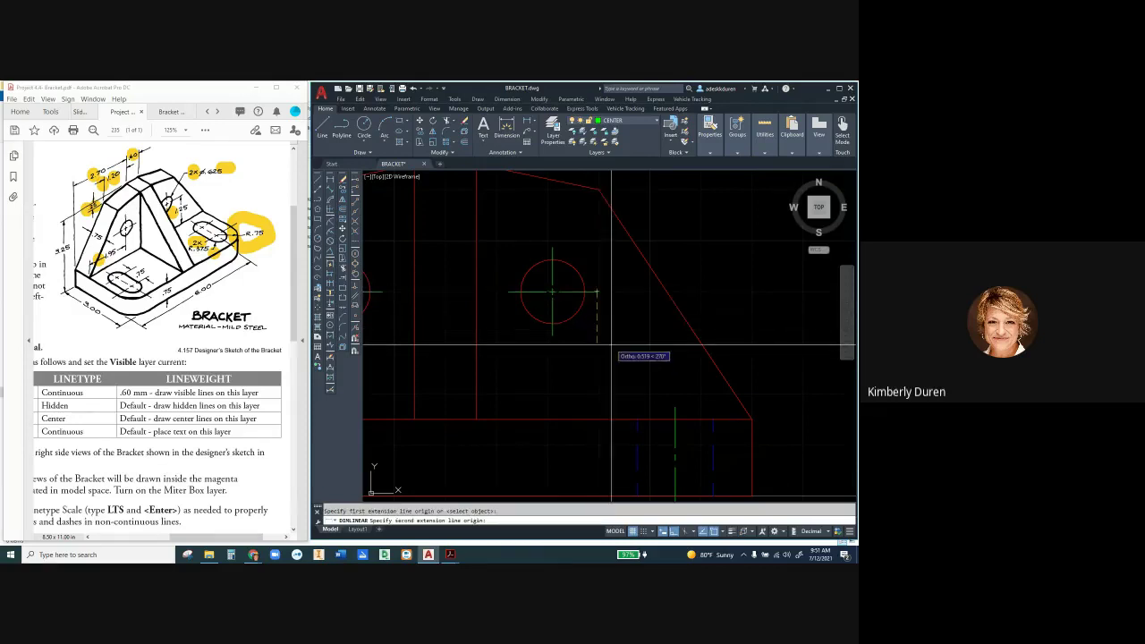
{"action": "scroll", "coordinate": [612, 344], "scroll_direction": "down", "scroll_amount": 4}
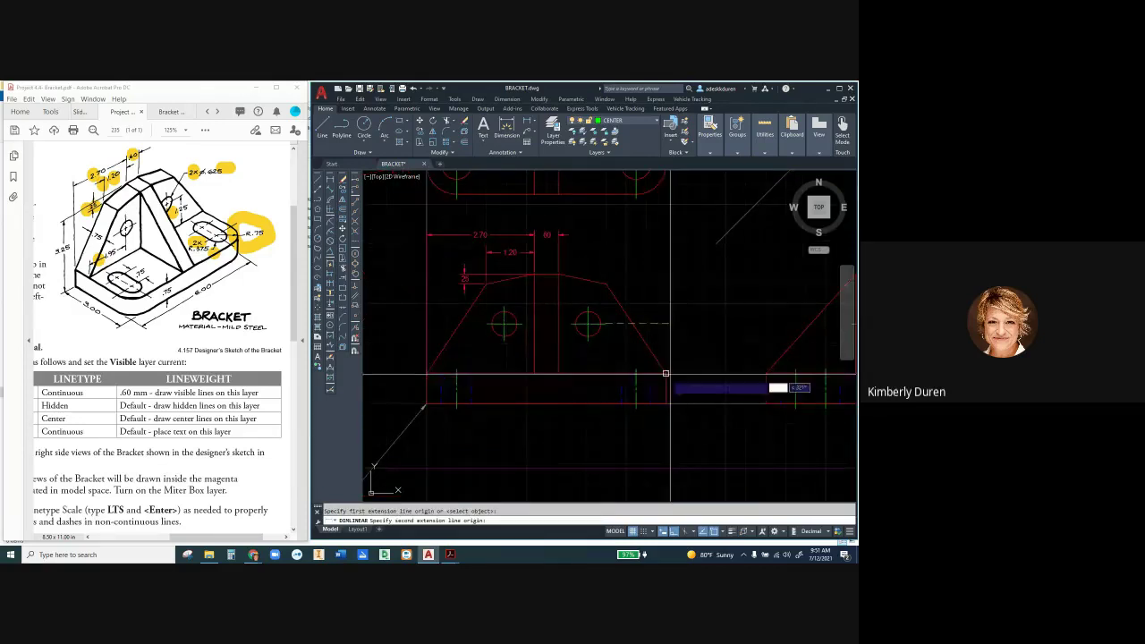
{"action": "left_click", "coordinate": [666, 373]}
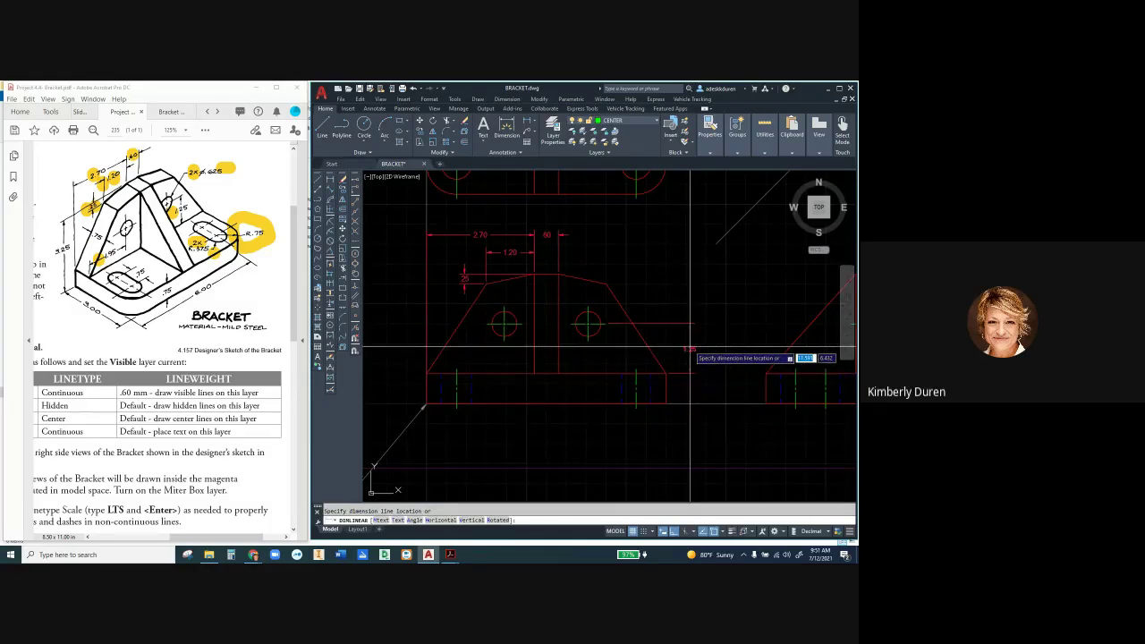
{"action": "left_click", "coordinate": [690, 348]}
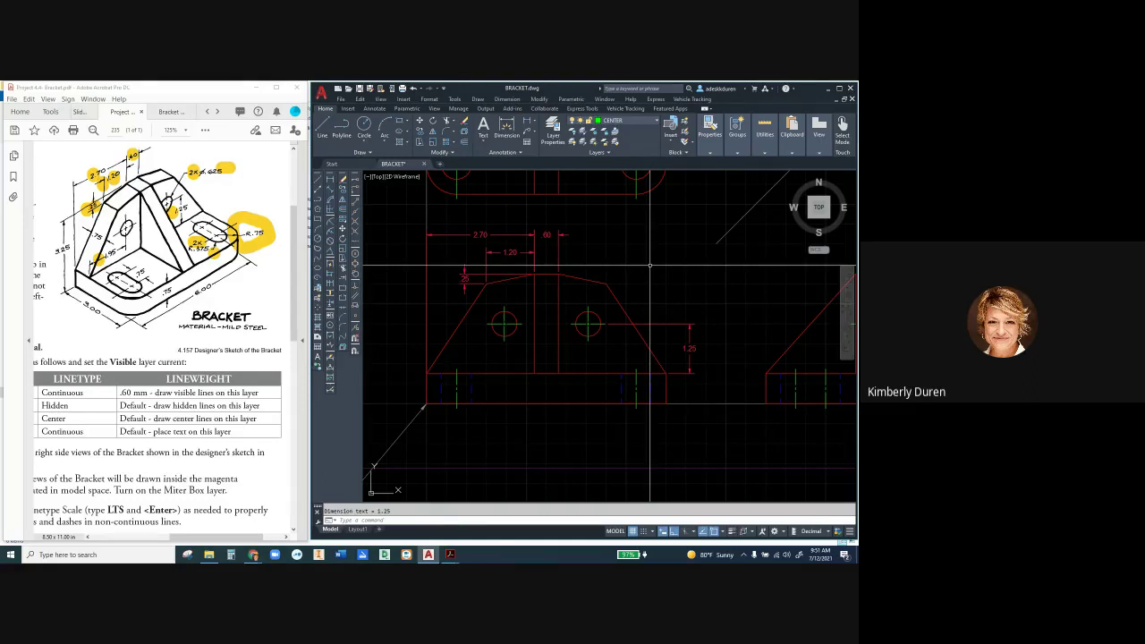
Step: Place a horizontal linear dimension from the base's upper right corner to the right hole's center, in line with the upper dimension row
{"action": "key", "text": "Return"}
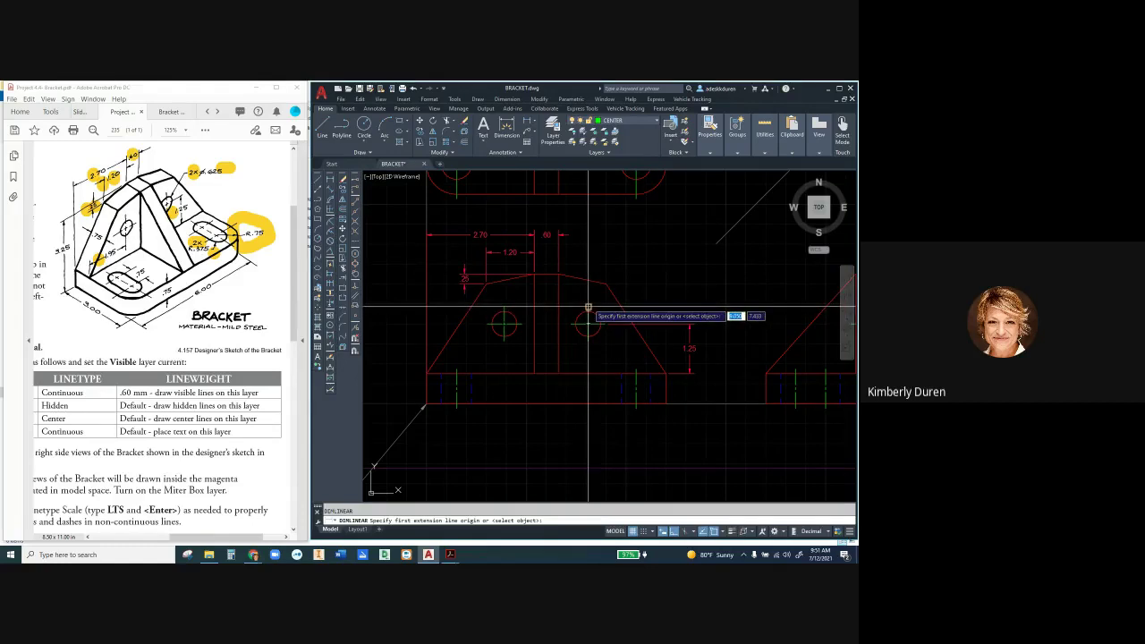
{"action": "left_click", "coordinate": [666, 373]}
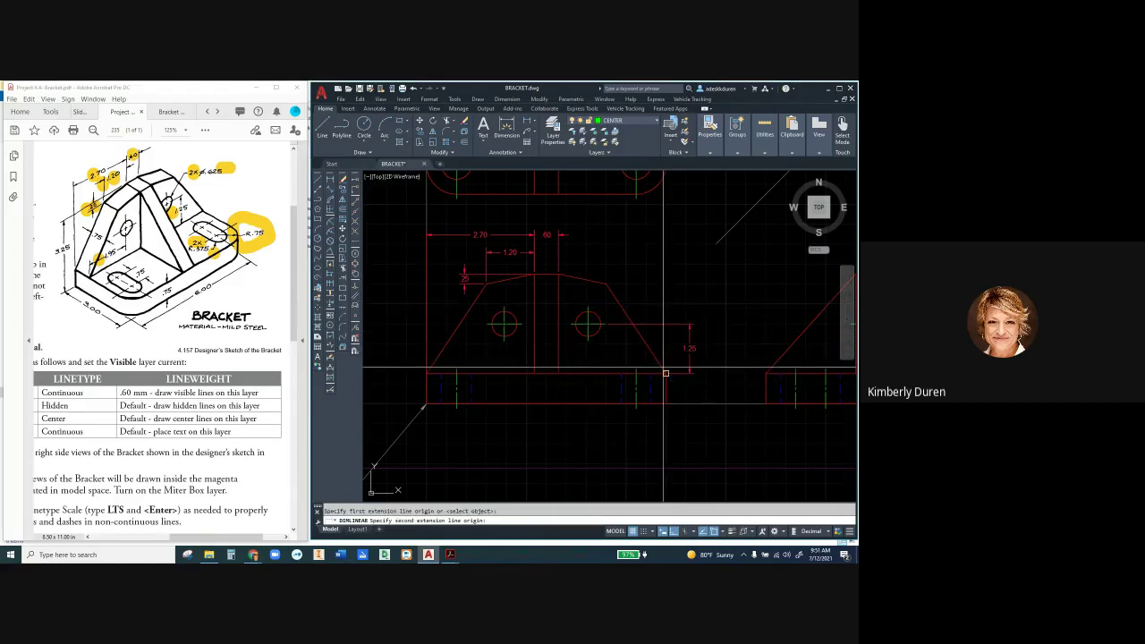
{"action": "left_click", "coordinate": [588, 324]}
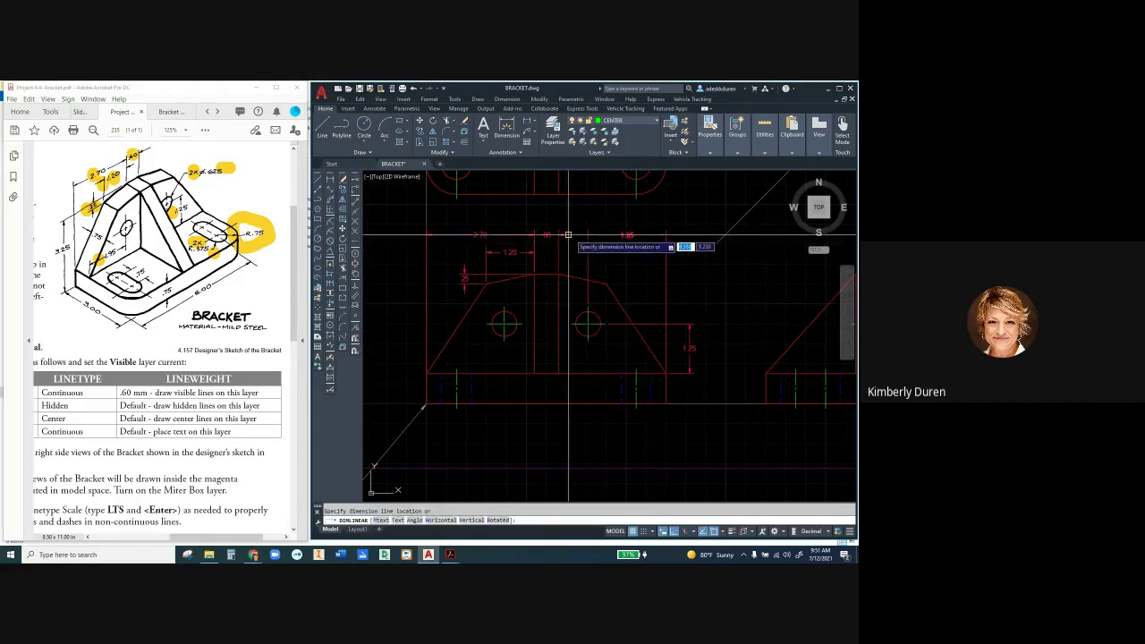
{"action": "left_click", "coordinate": [605, 235]}
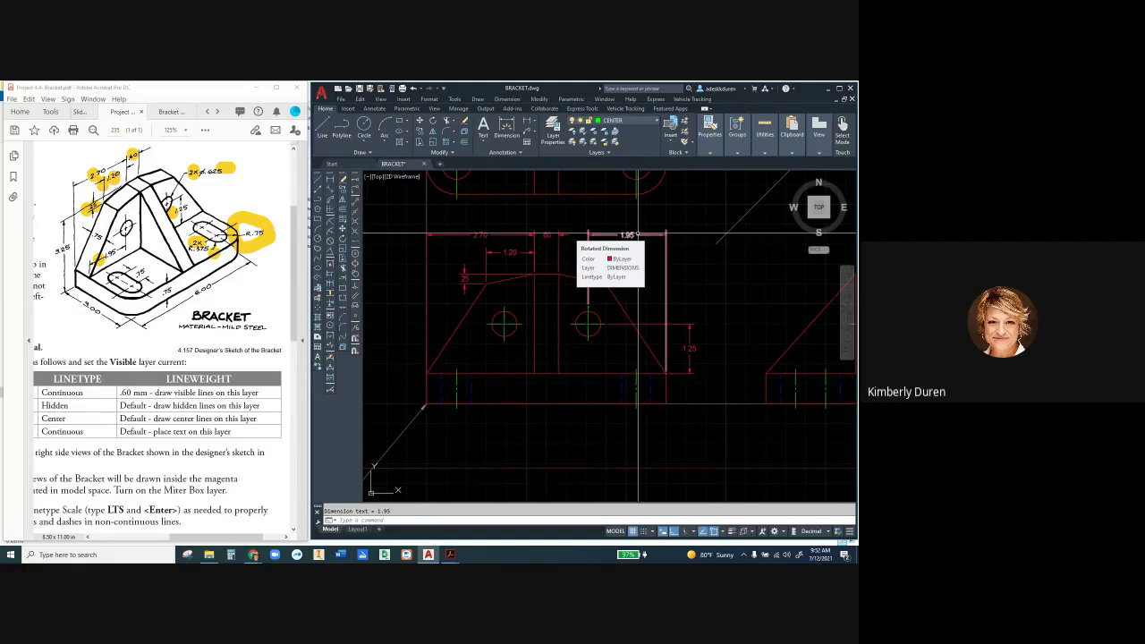
Step: Switch to Acrobat, highlight the 1.95 and 1.25 hole location dimensions on the designer's sketch as done, and return to AutoCAD
{"action": "scroll", "coordinate": [501, 333], "scroll_direction": "down", "scroll_amount": 3}
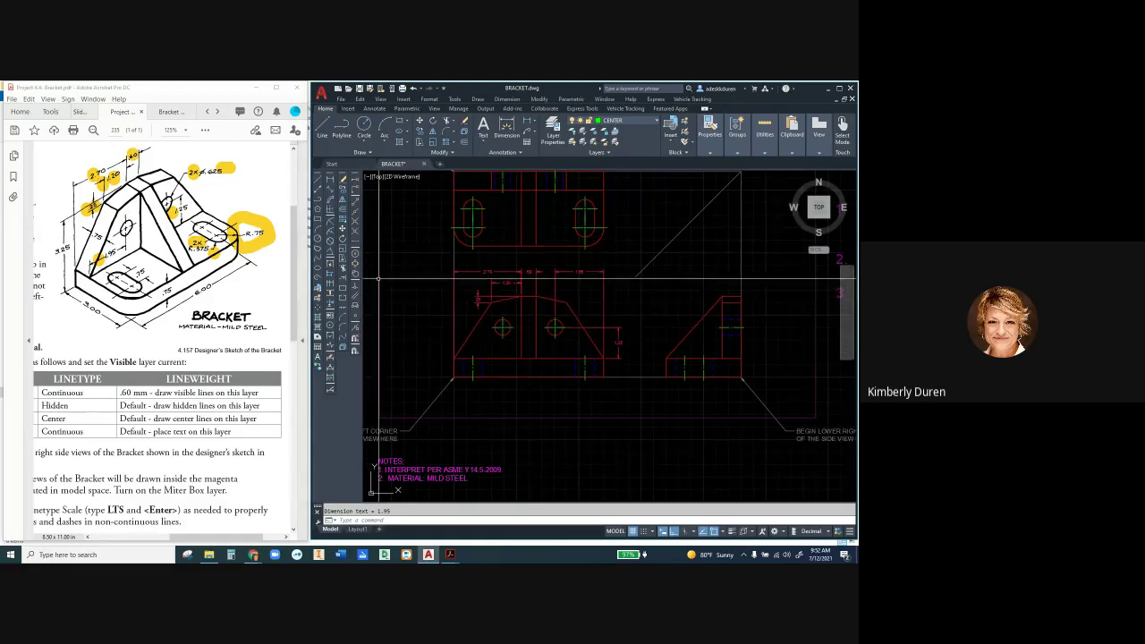
{"action": "key", "text": "alt+Tab"}
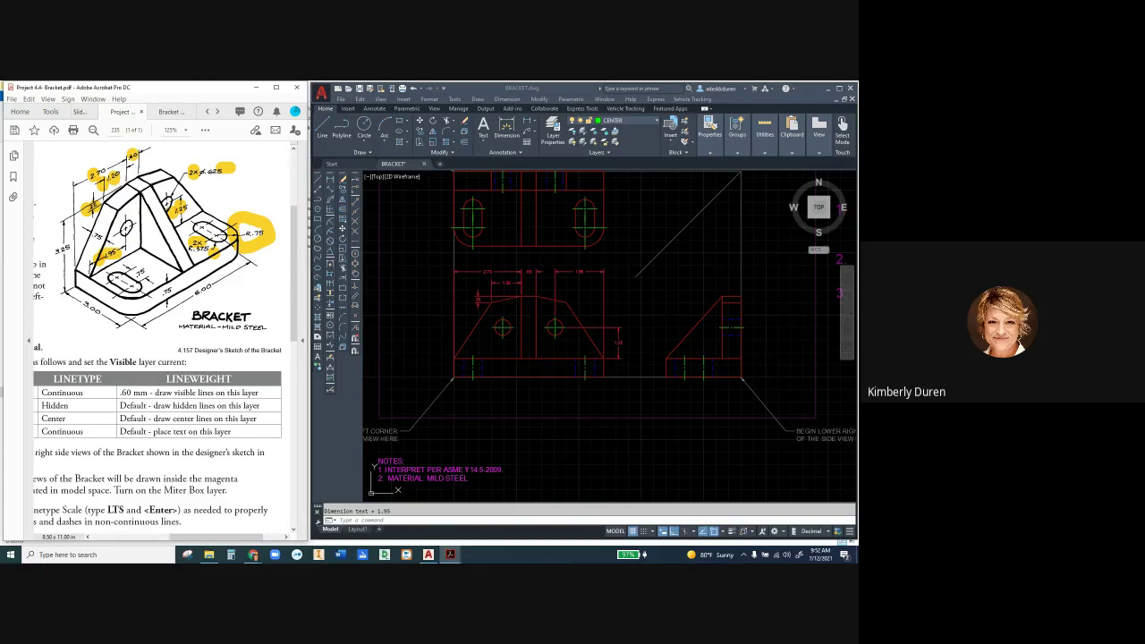
{"action": "left_click", "coordinate": [585, 313]}
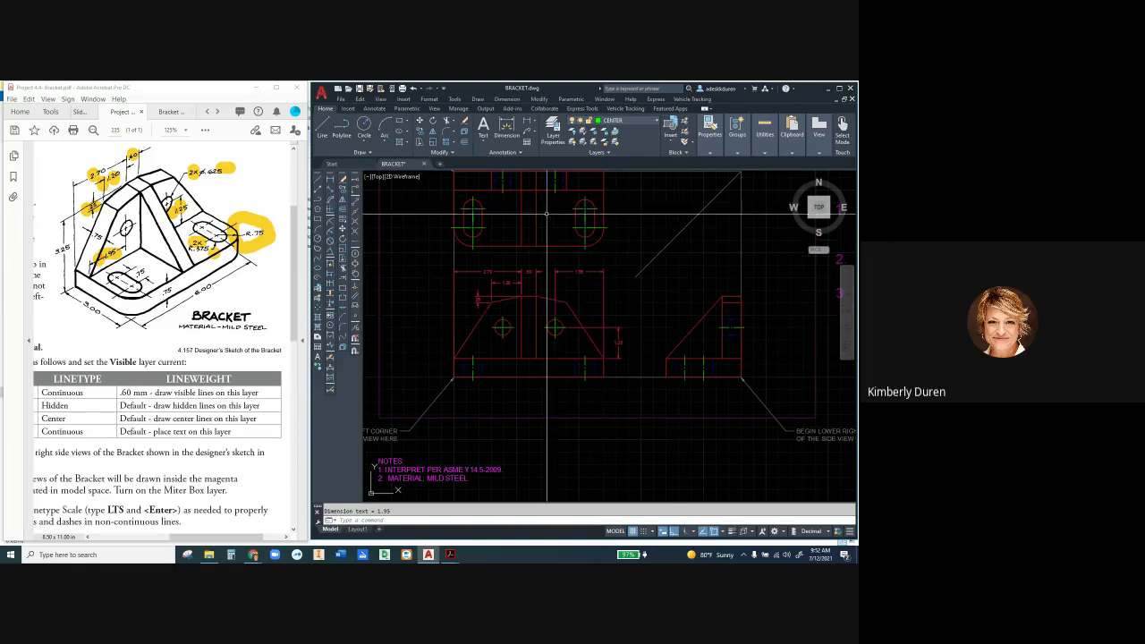
Step: Place a vertical linear dimension for the base thickness on the left side of the side view
{"action": "left_click", "coordinate": [527, 121]}
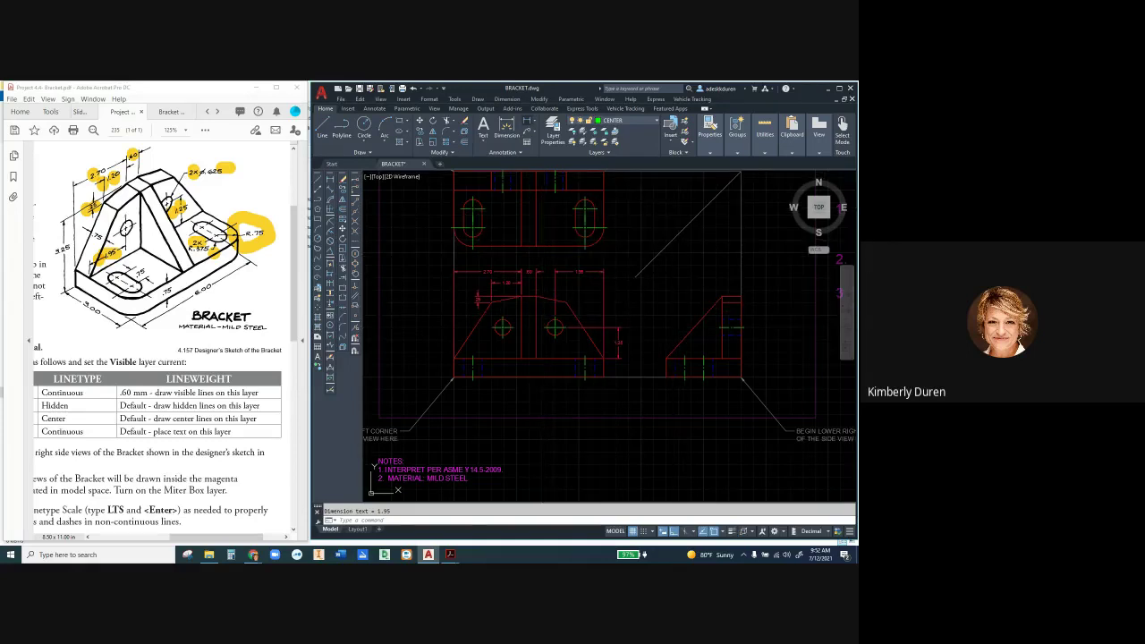
{"action": "left_click", "coordinate": [665, 358]}
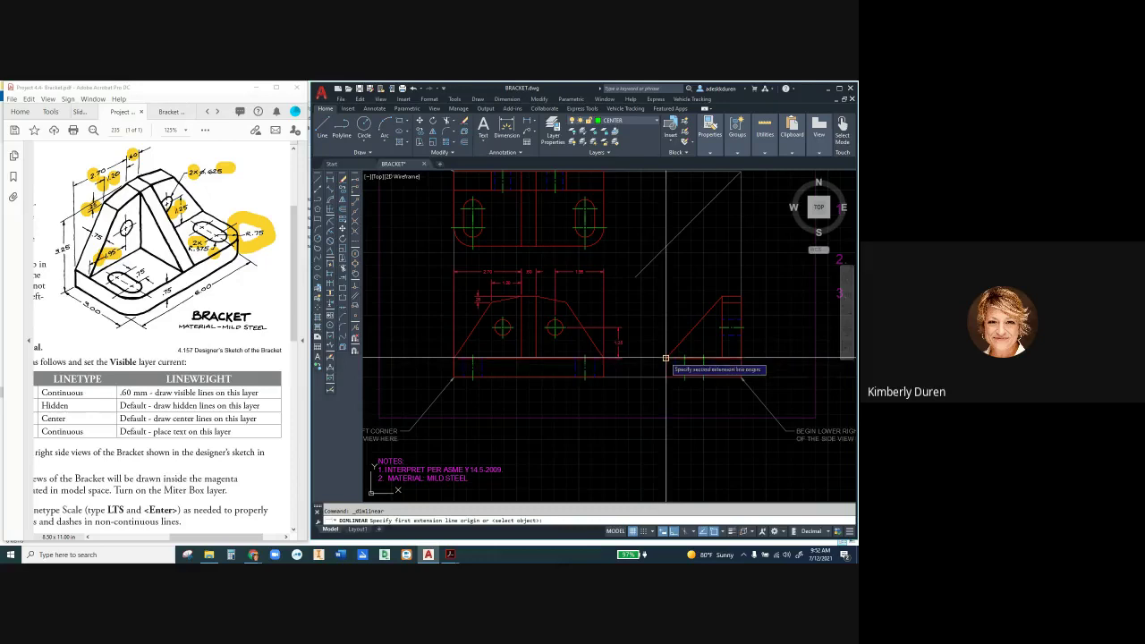
{"action": "left_click", "coordinate": [665, 378]}
{"action": "left_click", "coordinate": [652, 375]}
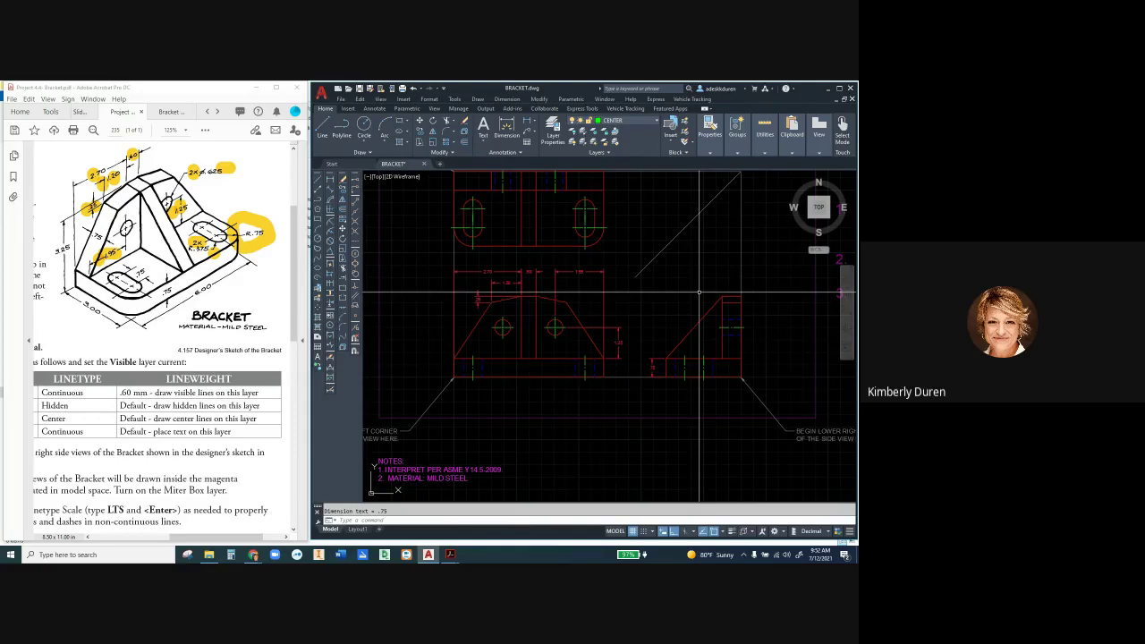
Step: Place a horizontal linear dimension across the upright's top edge above the side view and end the command
{"action": "key", "text": "Return"}
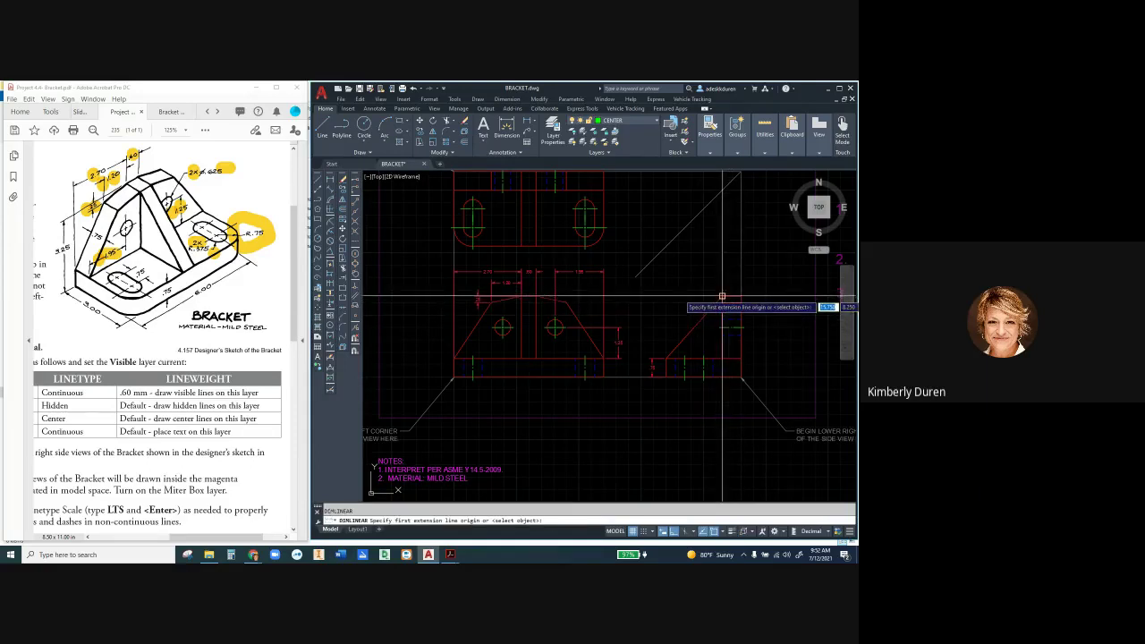
{"action": "left_click", "coordinate": [725, 297]}
{"action": "left_click", "coordinate": [741, 297]}
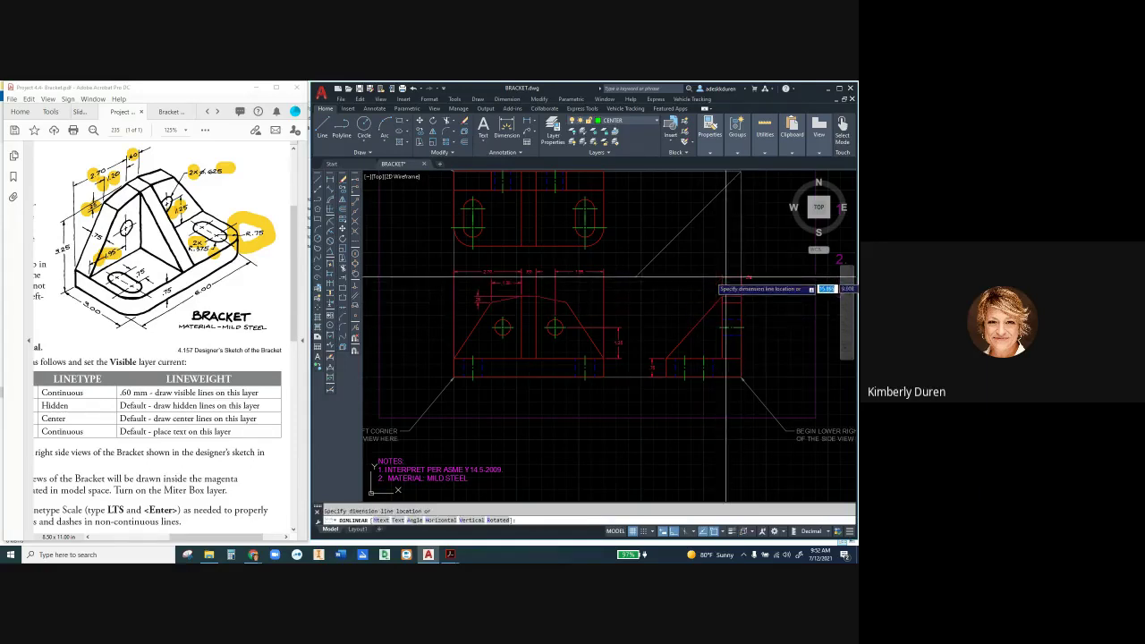
{"action": "left_click", "coordinate": [728, 278]}
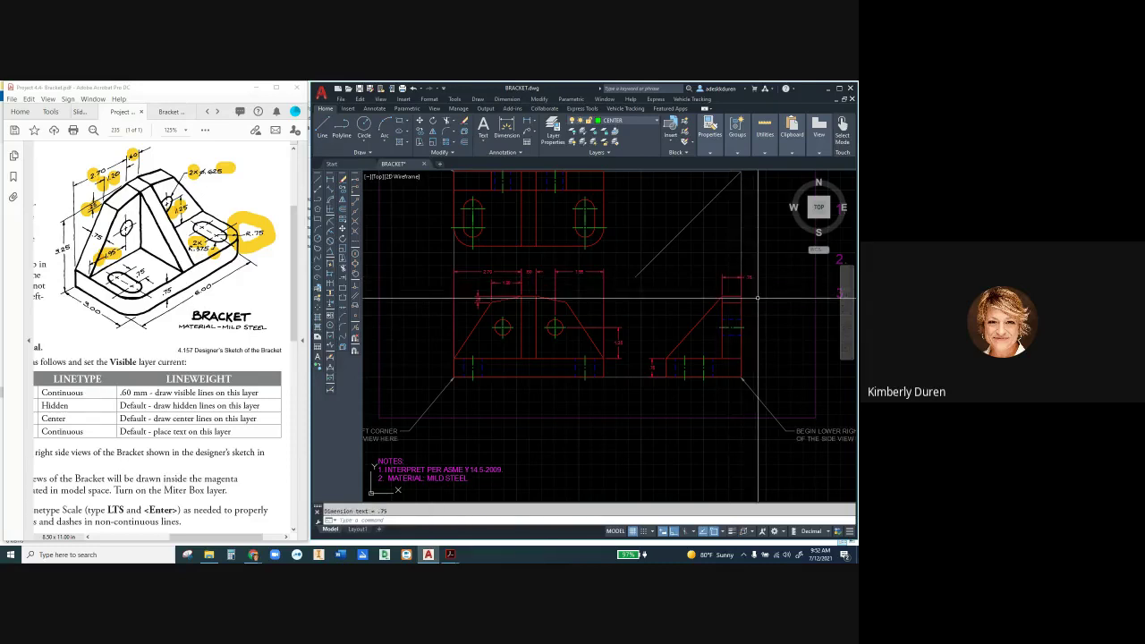
{"action": "key", "text": "Escape"}
Step: Move the side view's top width dimension text between its extension lines and check the arrow spacing
{"action": "scroll", "coordinate": [758, 297], "scroll_direction": "up", "scroll_amount": 3}
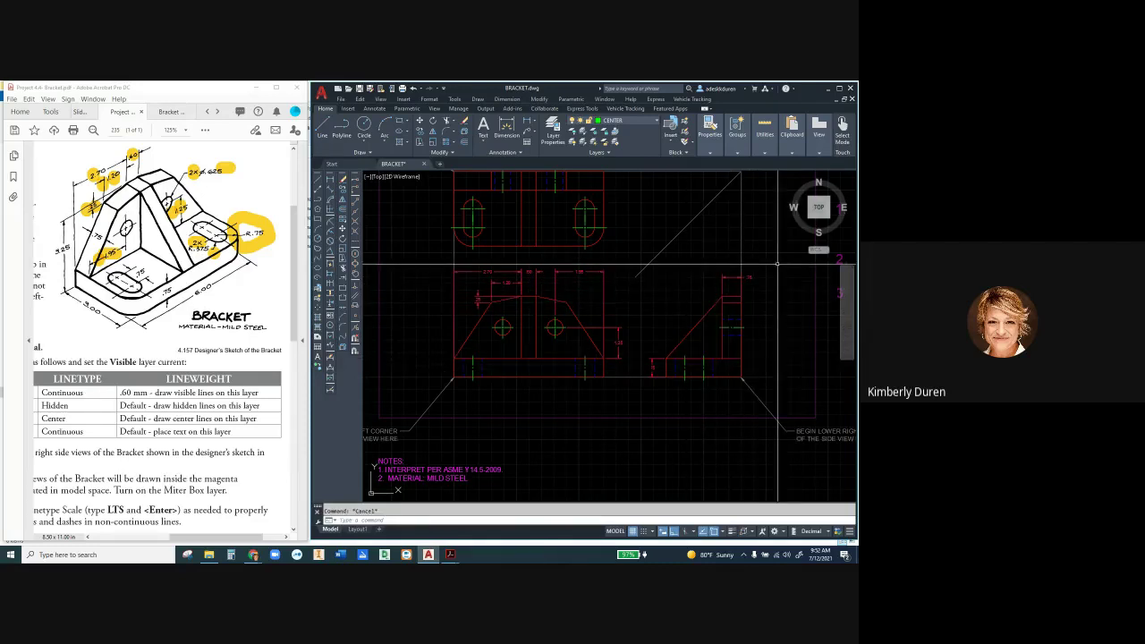
{"action": "left_click", "coordinate": [738, 277]}
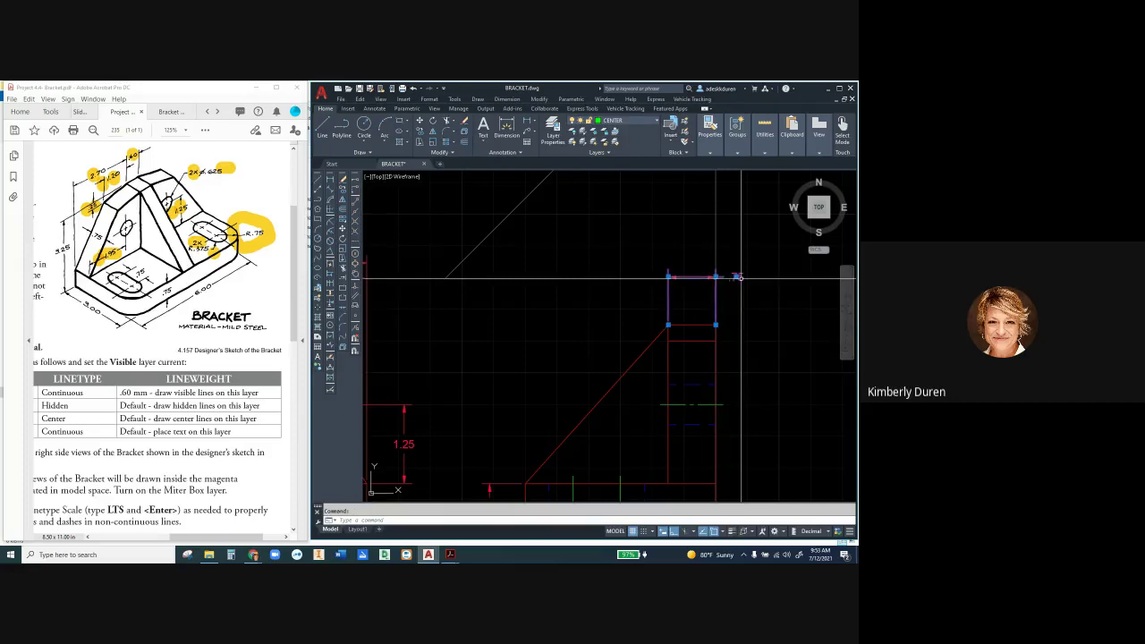
{"action": "left_click", "coordinate": [737, 277]}
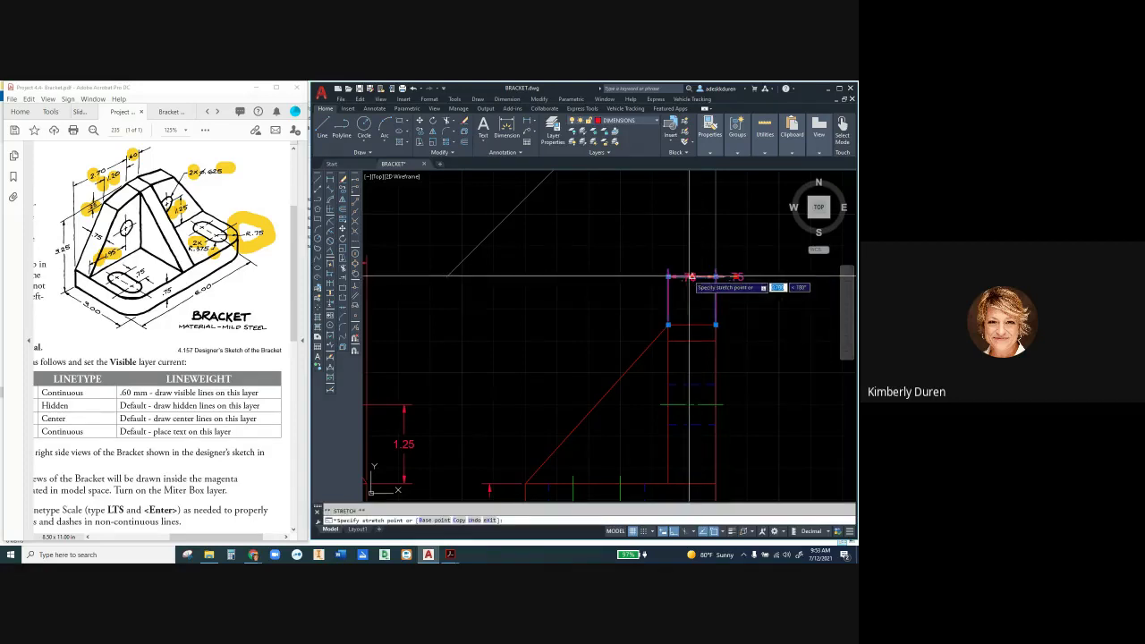
{"action": "key", "text": "Escape"}
{"action": "key", "text": "Escape"}
{"action": "scroll", "coordinate": [732, 317], "scroll_direction": "down", "scroll_amount": 3}
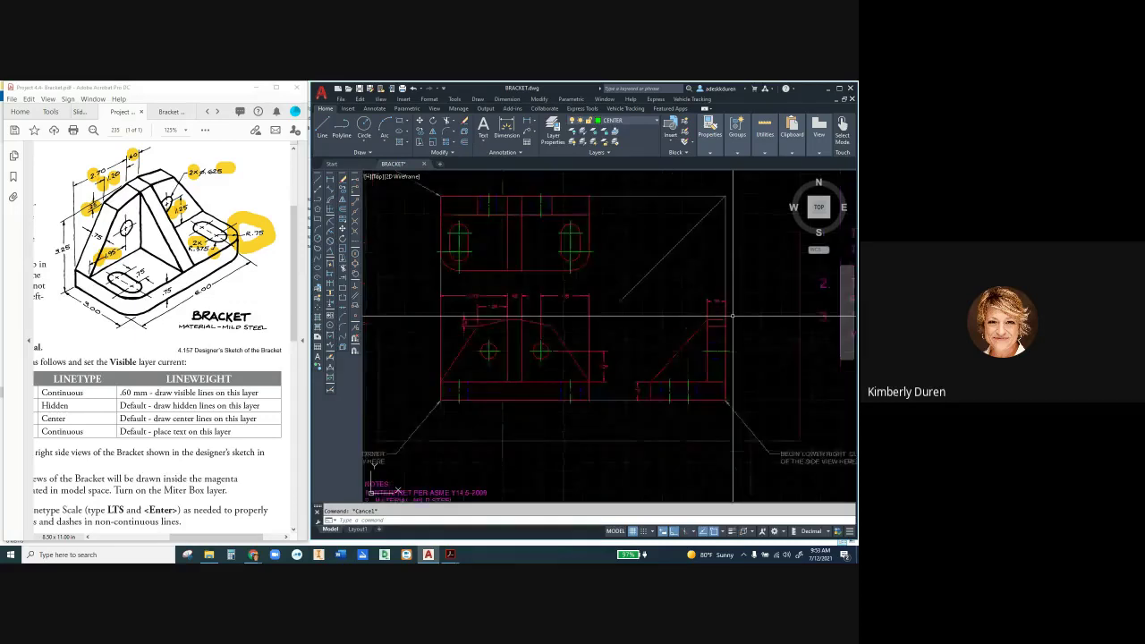
{"action": "scroll", "coordinate": [723, 307], "scroll_direction": "up", "scroll_amount": 1}
{"action": "scroll", "coordinate": [723, 307], "scroll_direction": "up", "scroll_amount": 4}
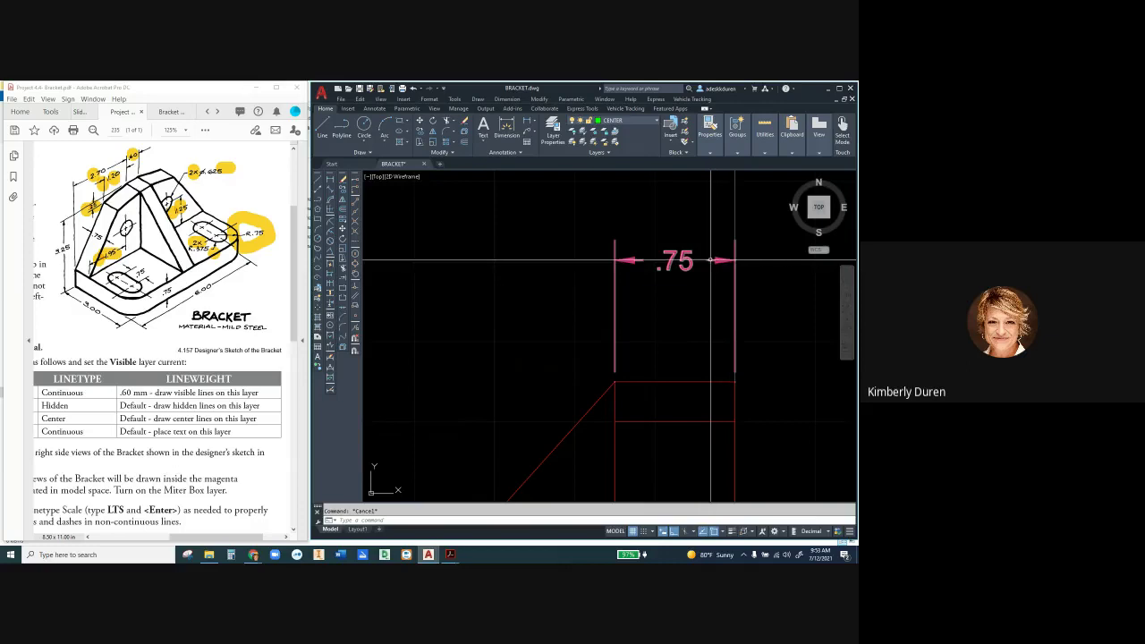
Step: Place a vertical linear dimension for the side view's overall height, to the left of the base thickness dimension
{"action": "scroll", "coordinate": [679, 279], "scroll_direction": "down", "scroll_amount": 2}
{"action": "scroll", "coordinate": [678, 279], "scroll_direction": "down", "scroll_amount": 3}
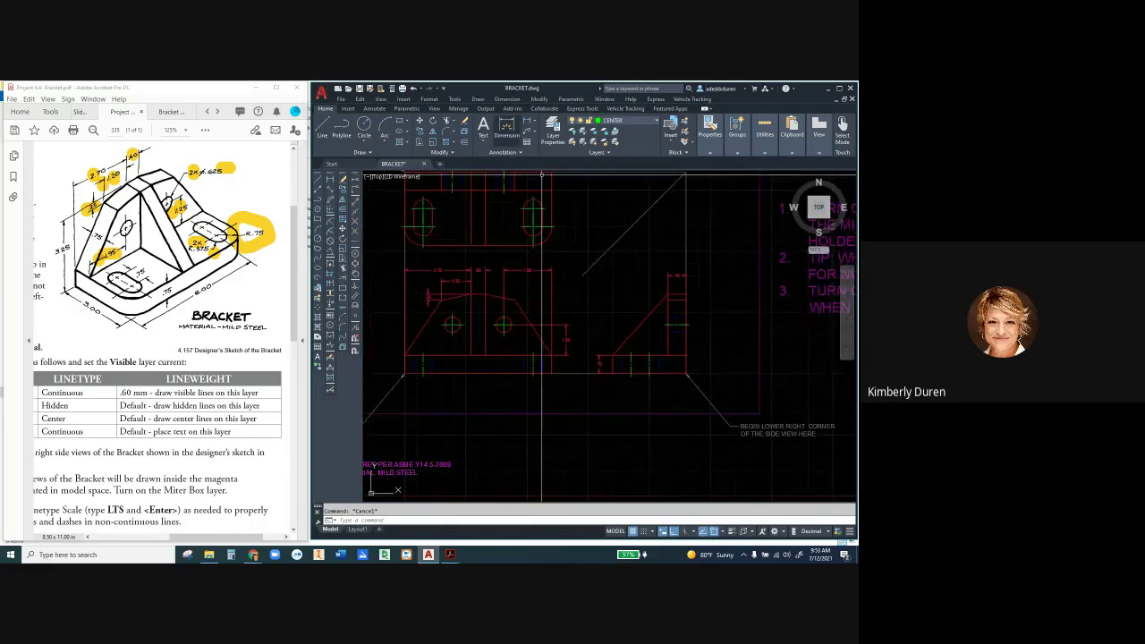
{"action": "left_click", "coordinate": [507, 127]}
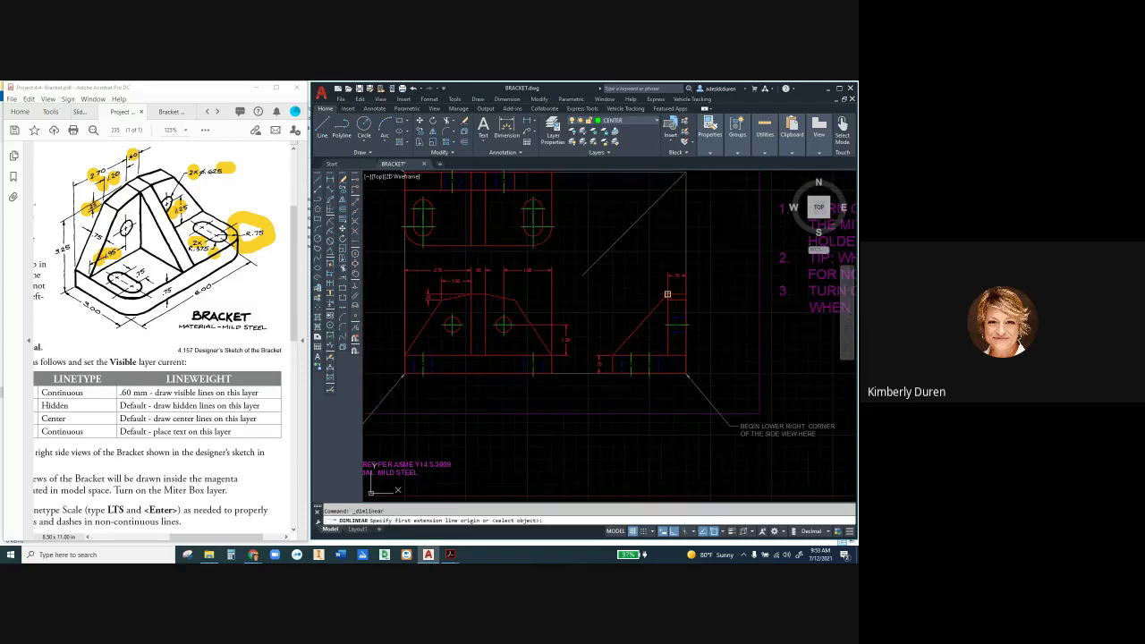
{"action": "left_click", "coordinate": [612, 372]}
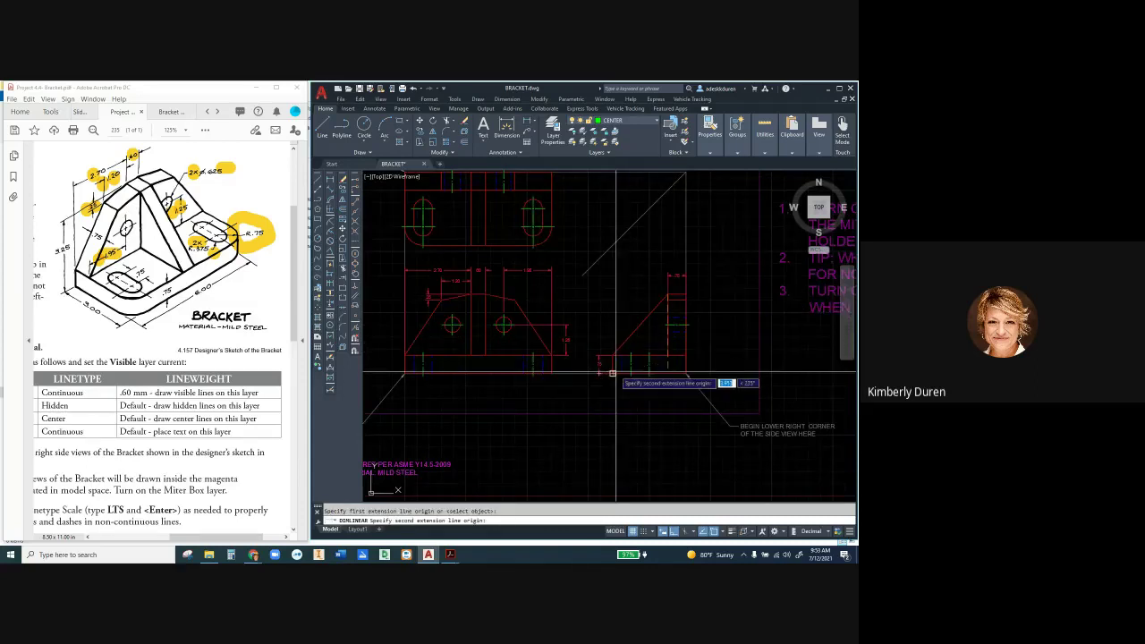
{"action": "left_click", "coordinate": [588, 335]}
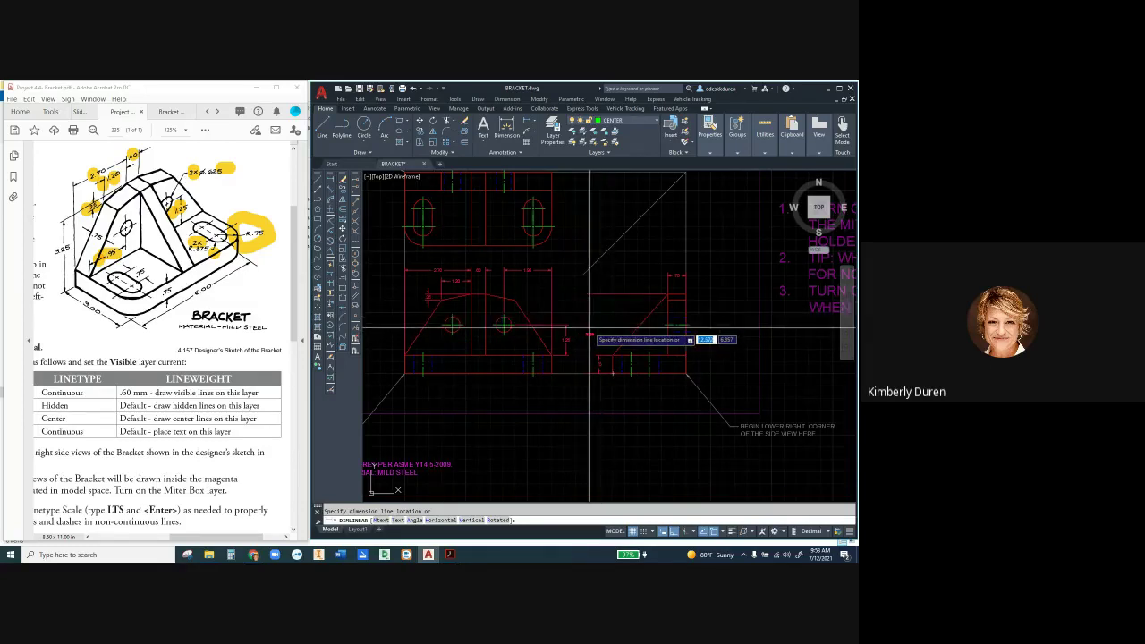
{"action": "left_click", "coordinate": [590, 330]}
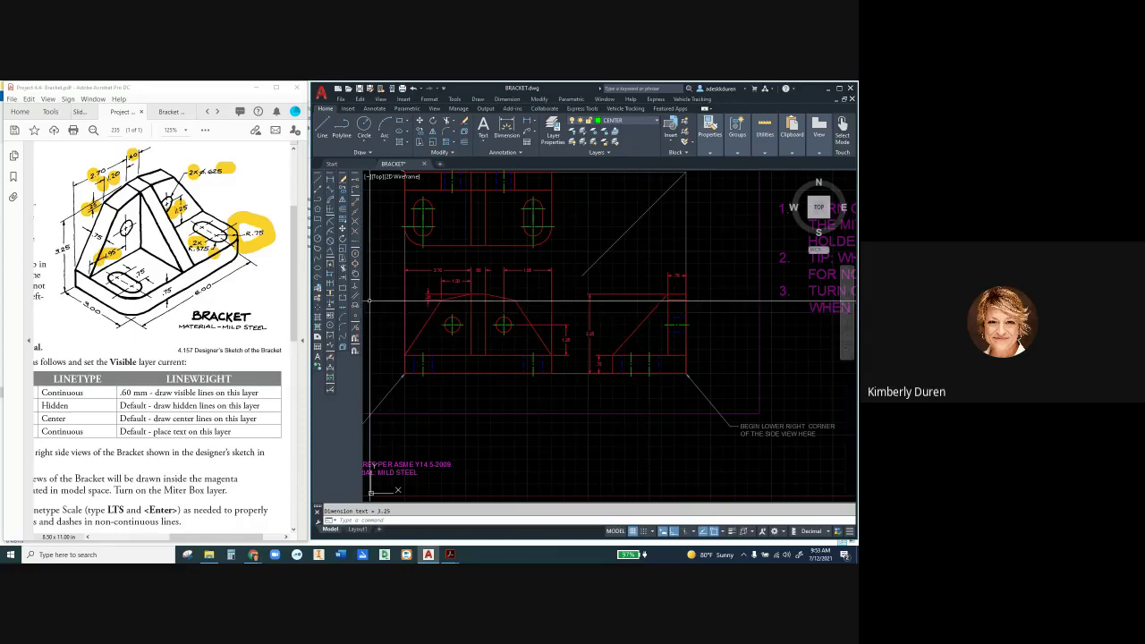
Step: Highlight the 3.25 height and the .75 upright and base thickness dimensions on the sketch in Acrobat, and return to AutoCAD
{"action": "left_click_drag", "start_coordinate": [53, 250], "coordinate": [70, 248]}
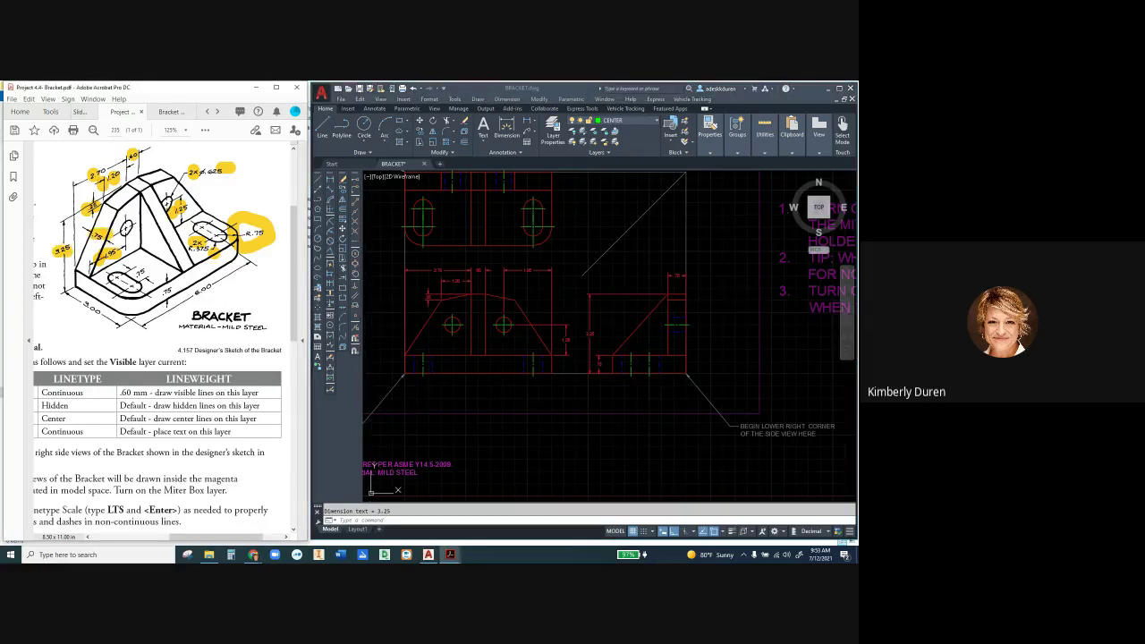
{"action": "left_click_drag", "start_coordinate": [161, 292], "coordinate": [176, 291]}
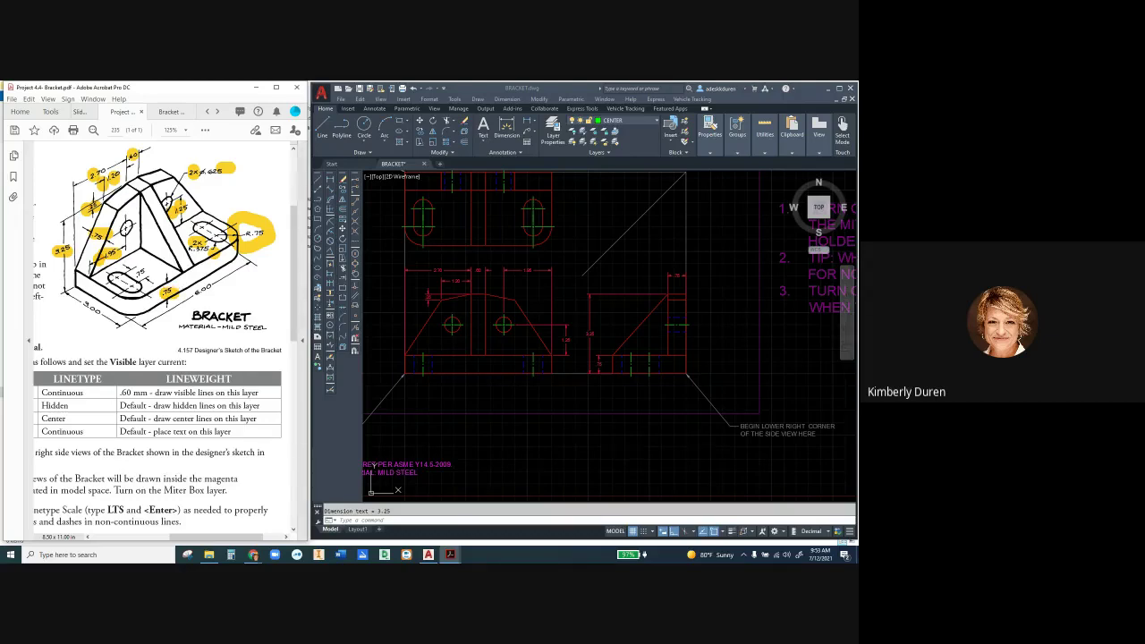
{"action": "left_click", "coordinate": [408, 231]}
{"action": "key", "text": "Escape"}
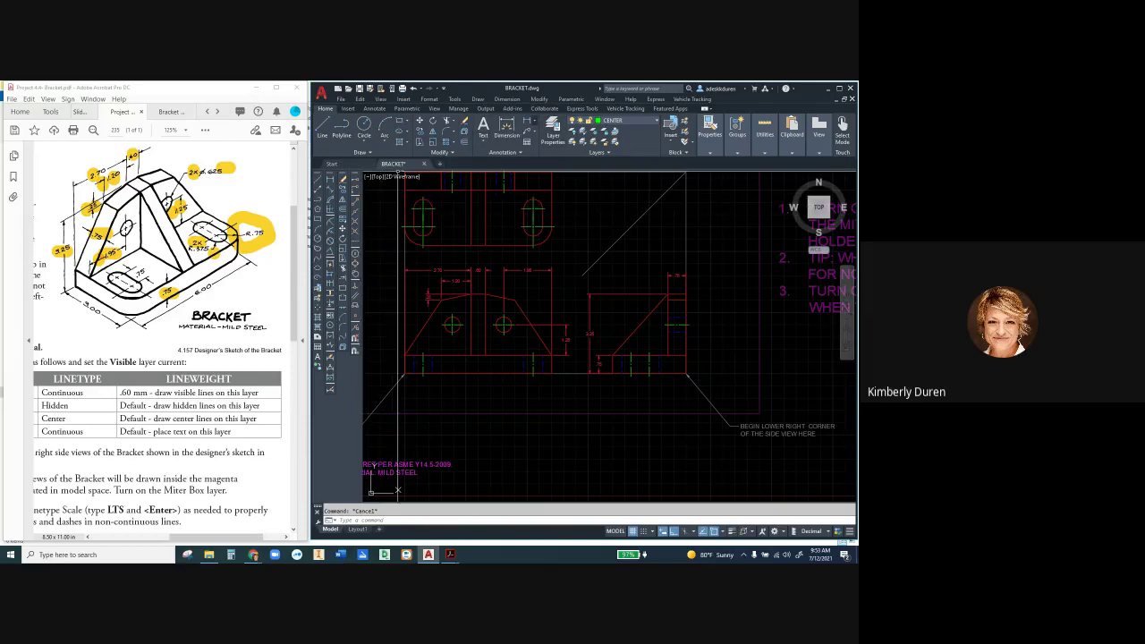
Step: Place a diameter dimension on the front view's right-hand hole, with its text above and to the right of the sloped edge
{"action": "left_click", "coordinate": [507, 139]}
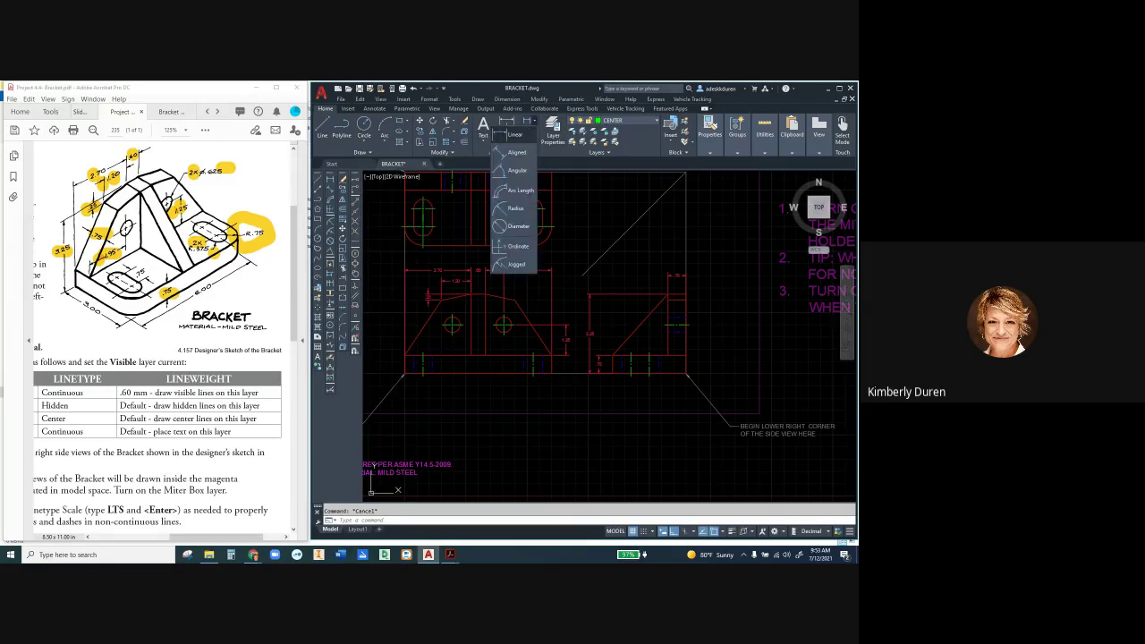
{"action": "left_click", "coordinate": [515, 134]}
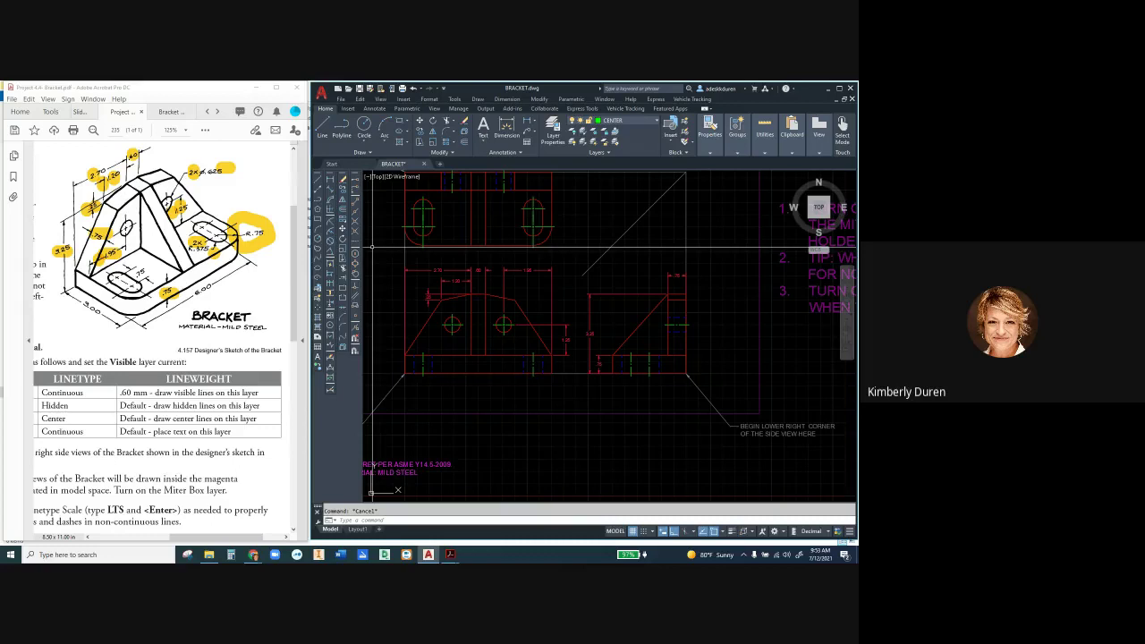
{"action": "left_click", "coordinate": [343, 255]}
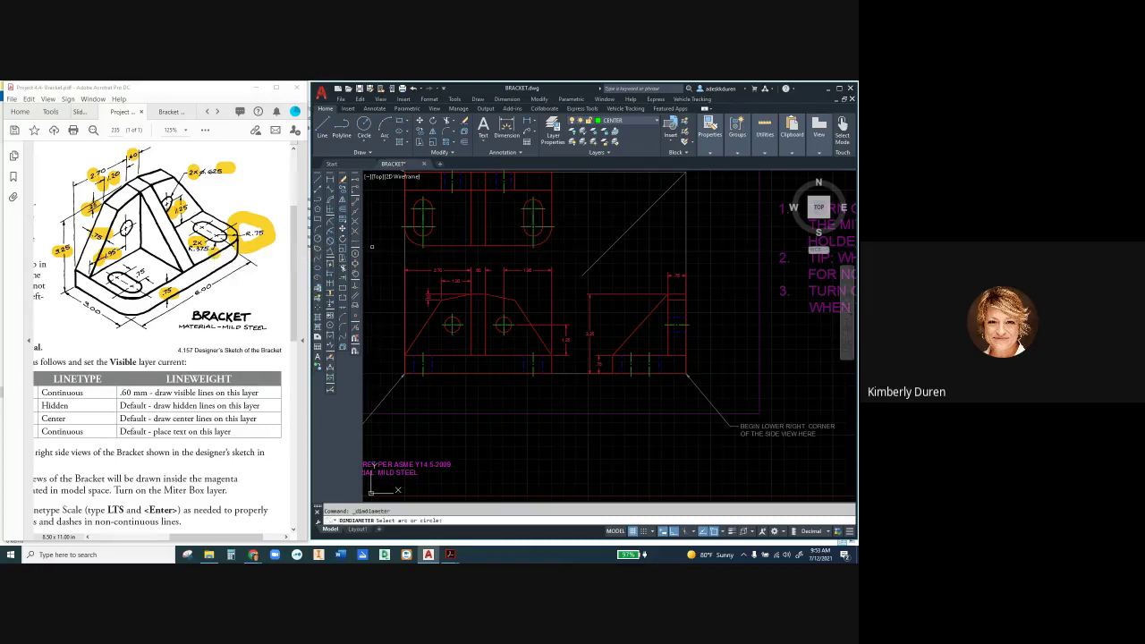
{"action": "left_click", "coordinate": [504, 325]}
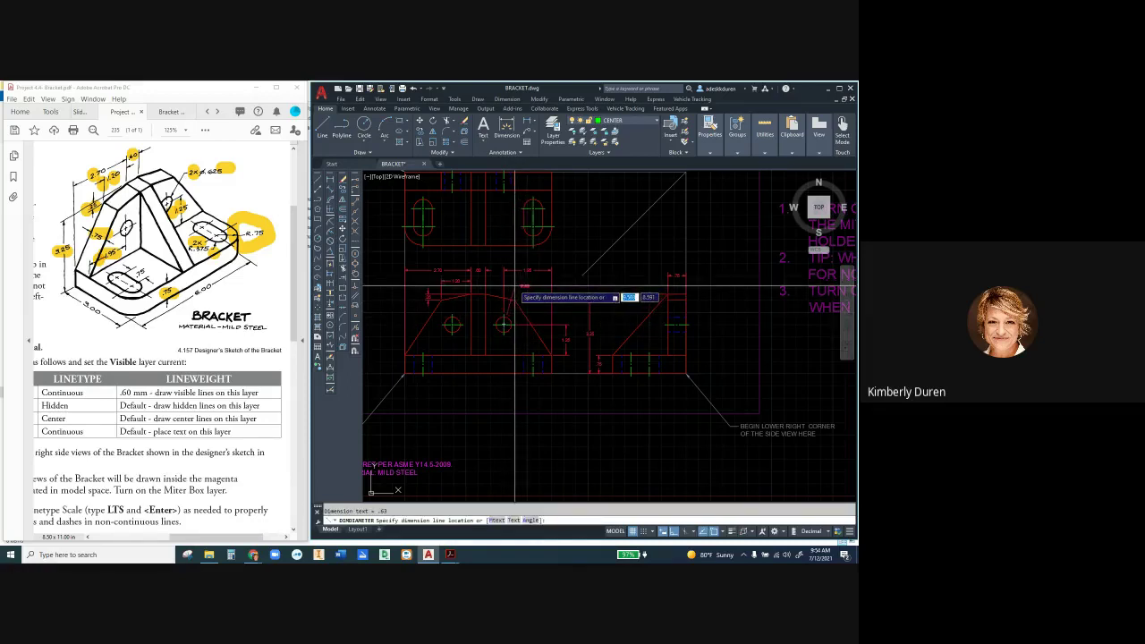
{"action": "left_click", "coordinate": [518, 288]}
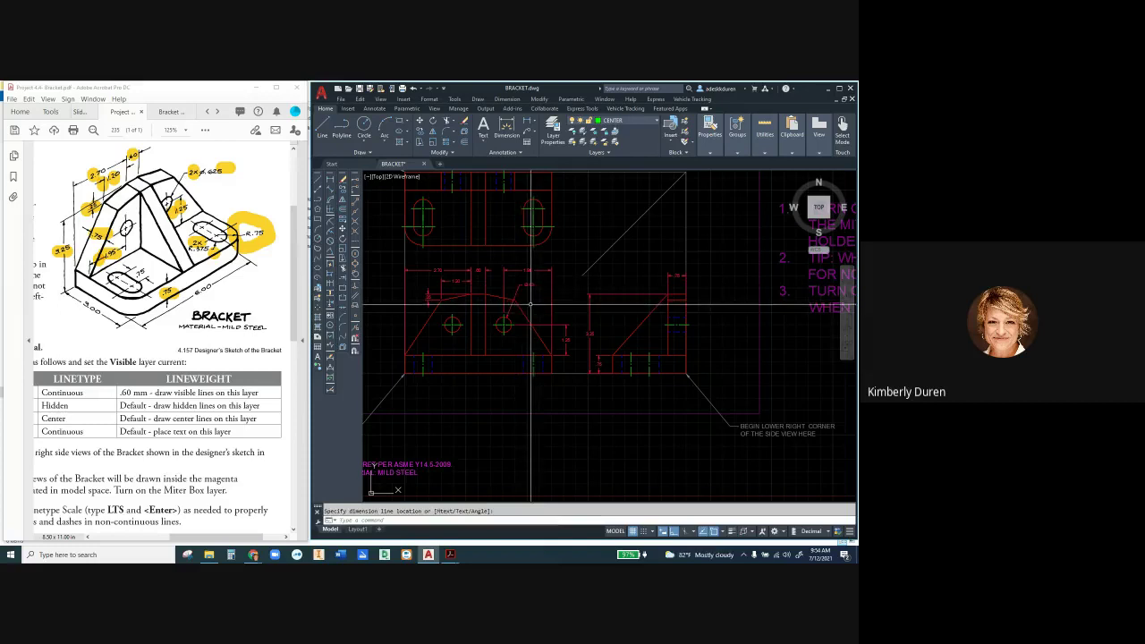
{"action": "scroll", "coordinate": [523, 298], "scroll_direction": "up", "scroll_amount": 5}
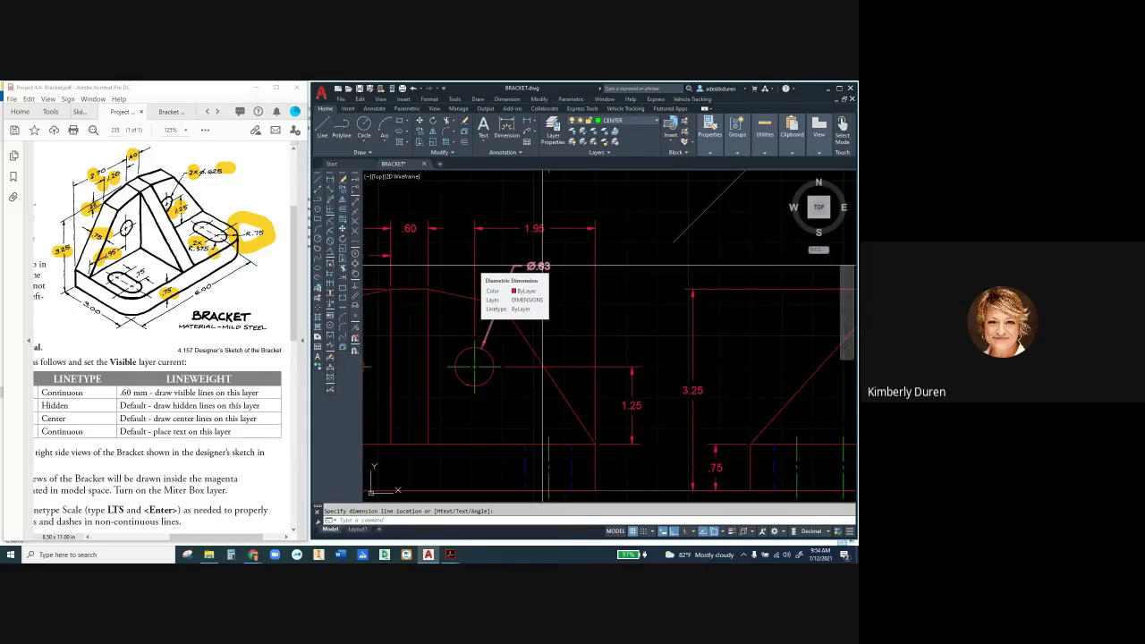
Step: Highlight the 2X Ø.625 hole callout on the sketch in Acrobat, and return to AutoCAD
{"action": "scroll", "coordinate": [543, 266], "scroll_direction": "down", "scroll_amount": 2}
{"action": "scroll", "coordinate": [543, 266], "scroll_direction": "down", "scroll_amount": 2}
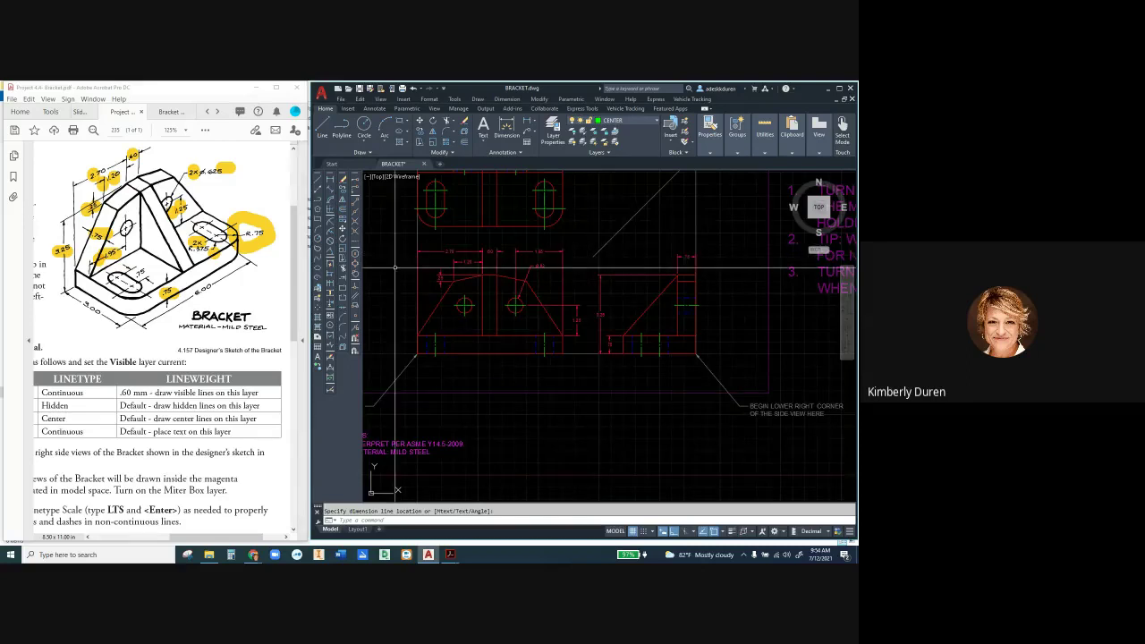
{"action": "left_click", "coordinate": [161, 241]}
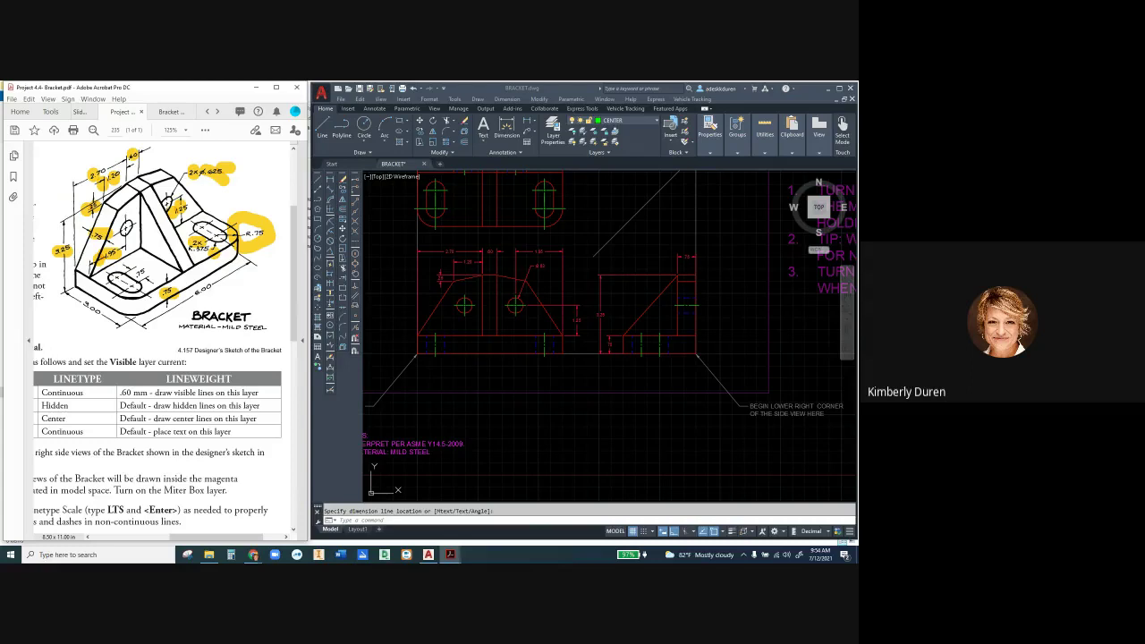
{"action": "left_click", "coordinate": [429, 555]}
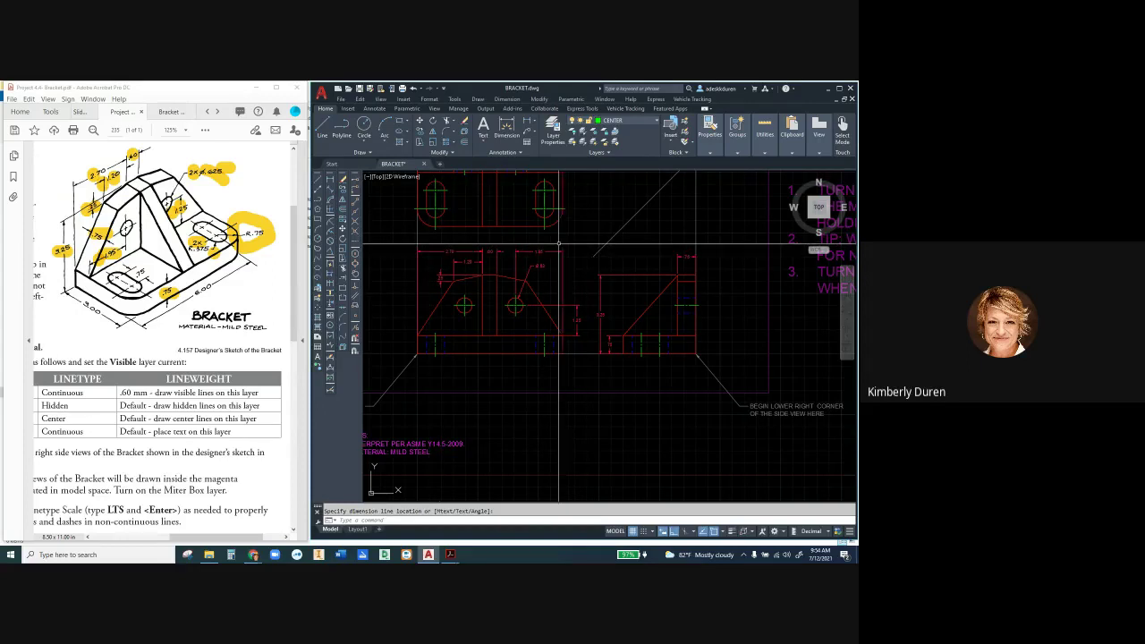
{"action": "scroll", "coordinate": [483, 282], "scroll_direction": "down", "scroll_amount": 2}
{"action": "scroll", "coordinate": [588, 209], "scroll_direction": "up", "scroll_amount": 2}
{"action": "left_click", "coordinate": [588, 242]}
{"action": "key", "text": "Return"}
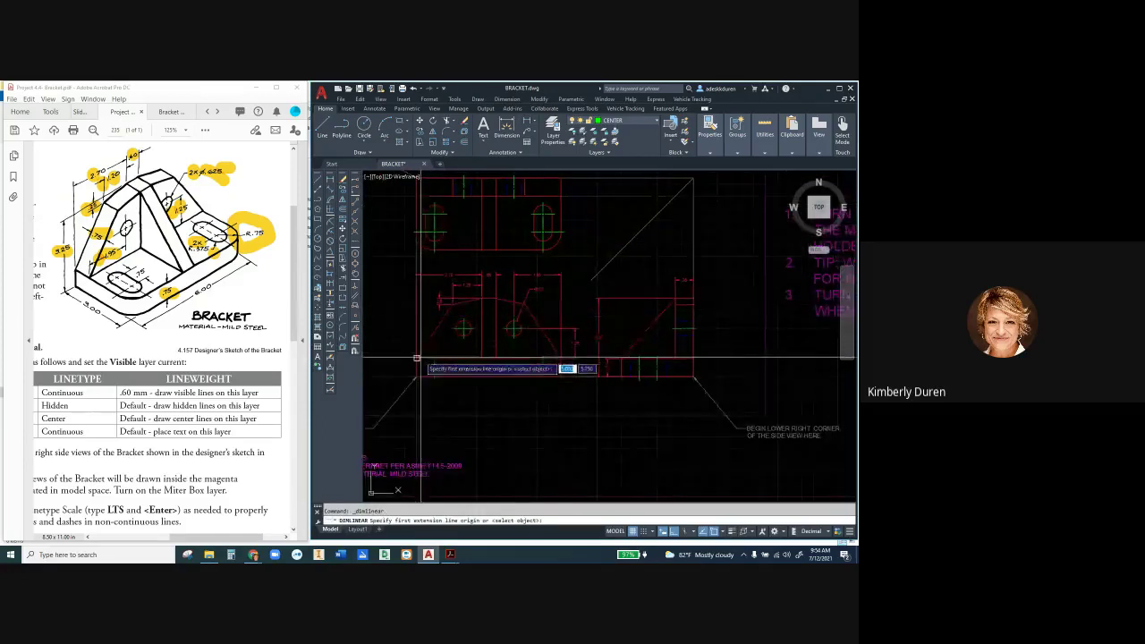
{"action": "scroll", "coordinate": [417, 372], "scroll_direction": "up", "scroll_amount": 2}
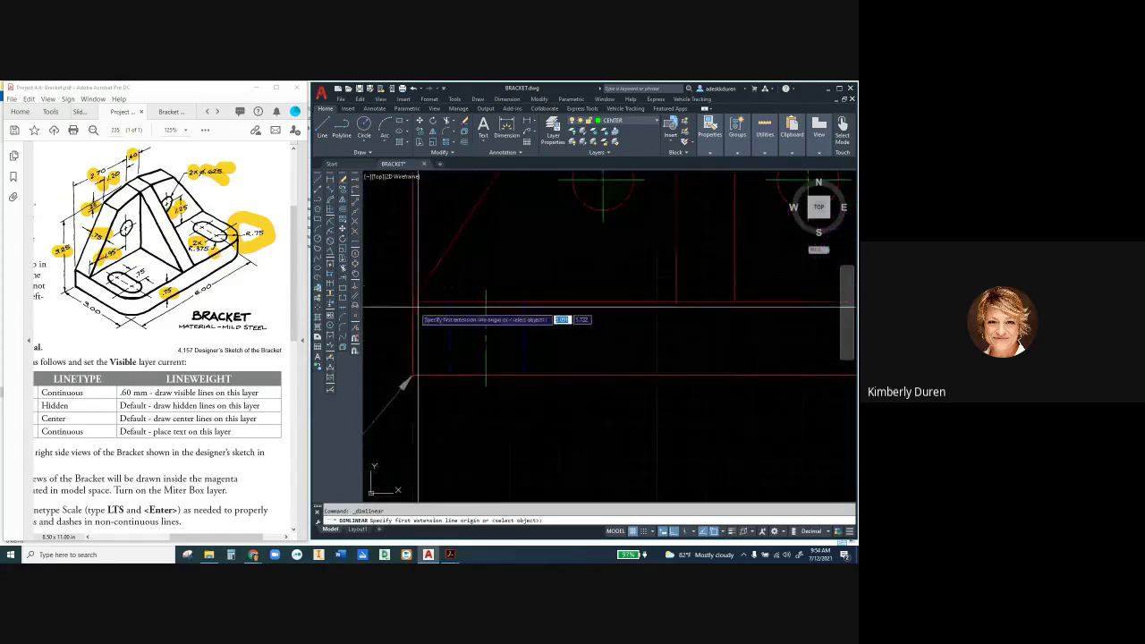
{"action": "scroll", "coordinate": [418, 309], "scroll_direction": "up", "scroll_amount": 2}
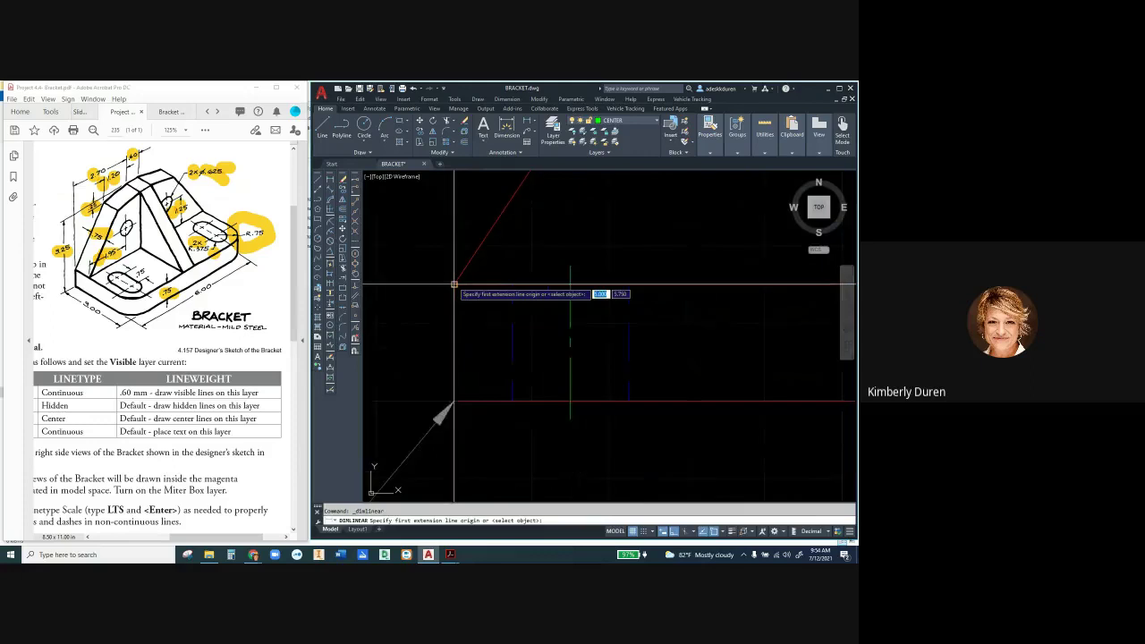
{"action": "scroll", "coordinate": [454, 284], "scroll_direction": "down", "scroll_amount": 4}
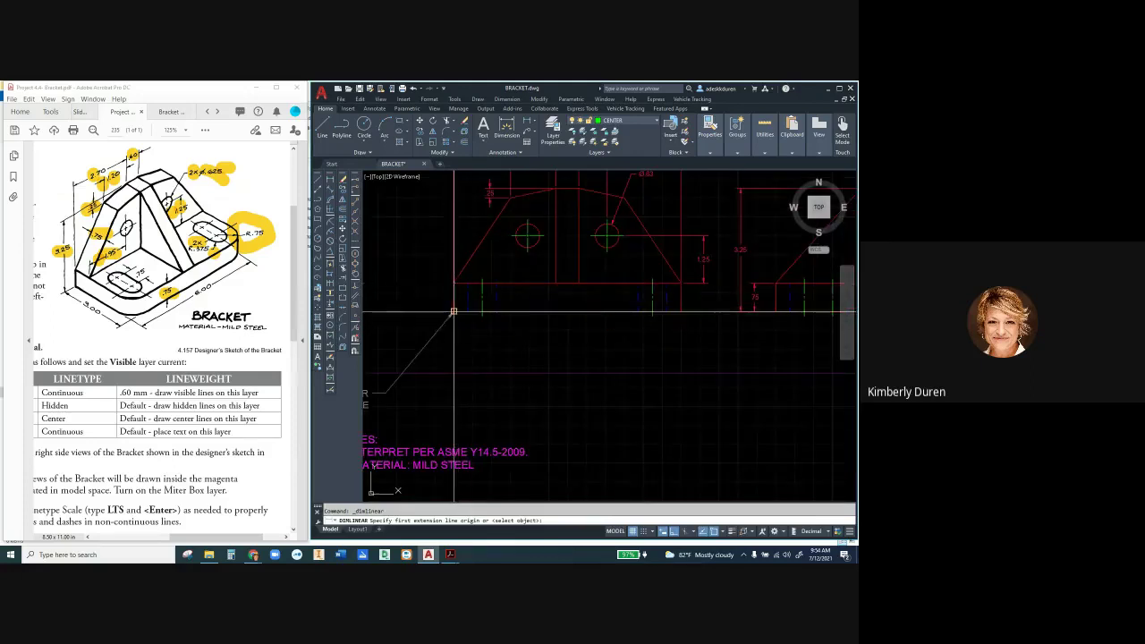
{"action": "left_click", "coordinate": [453, 311]}
{"action": "left_click", "coordinate": [671, 311]}
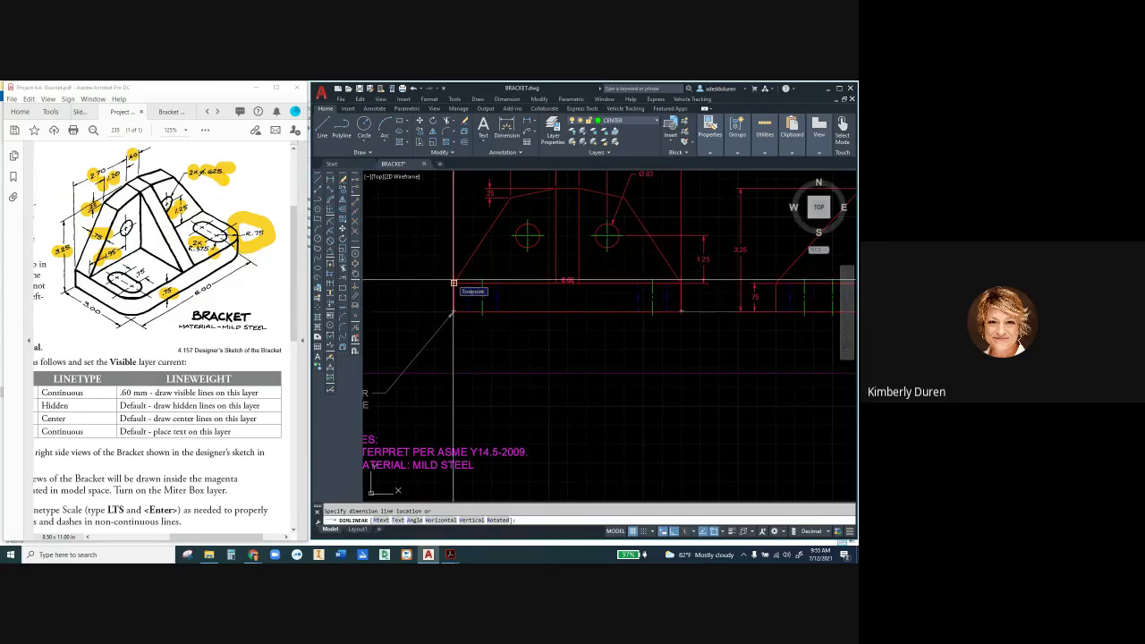
{"action": "key", "text": "Escape"}
Step: Place a horizontal linear dimension for the front view's overall width, from the base's upper corners to just above the row of horizontal dimensions
{"action": "key", "text": "Return"}
{"action": "left_click", "coordinate": [456, 286]}
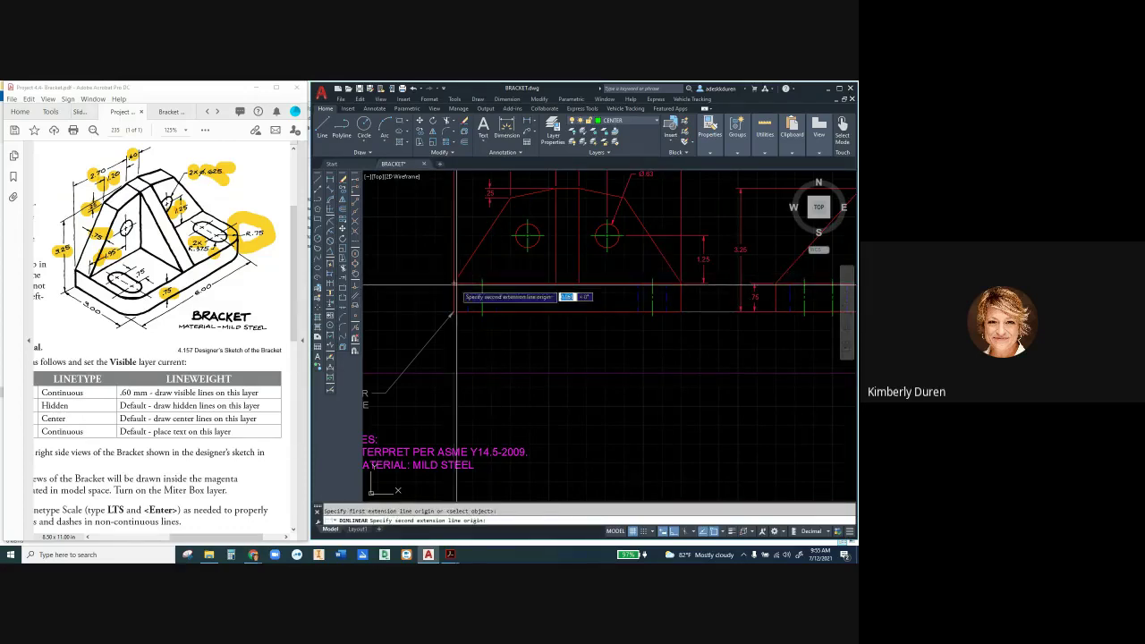
{"action": "left_click", "coordinate": [680, 285]}
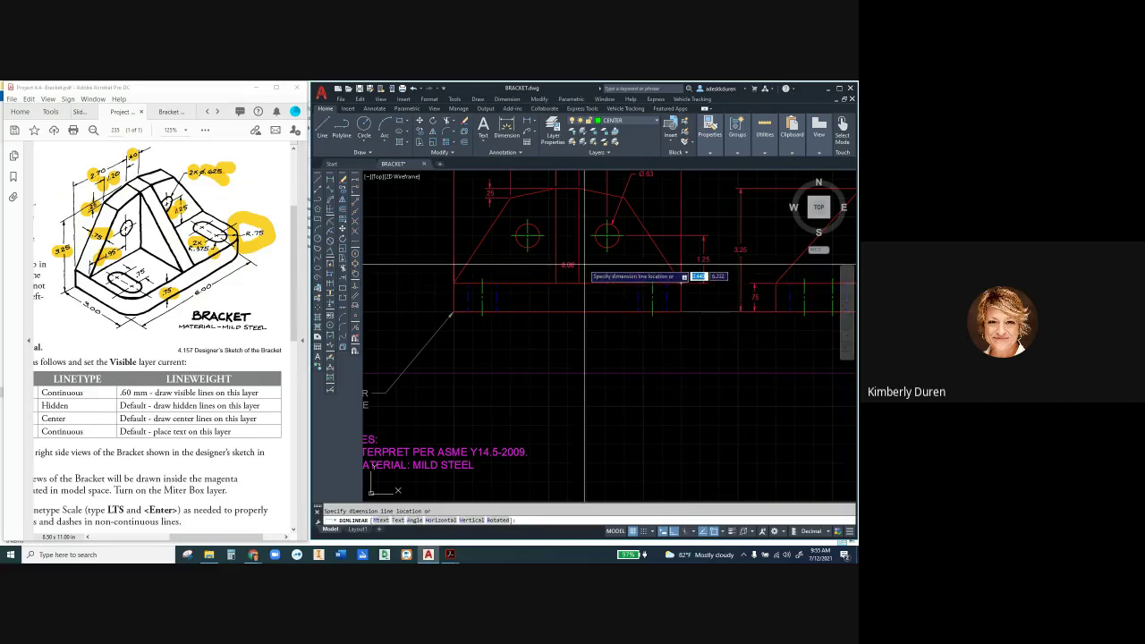
{"action": "scroll", "coordinate": [585, 266], "scroll_direction": "up", "scroll_amount": 2}
{"action": "scroll", "coordinate": [585, 266], "scroll_direction": "down", "scroll_amount": 5}
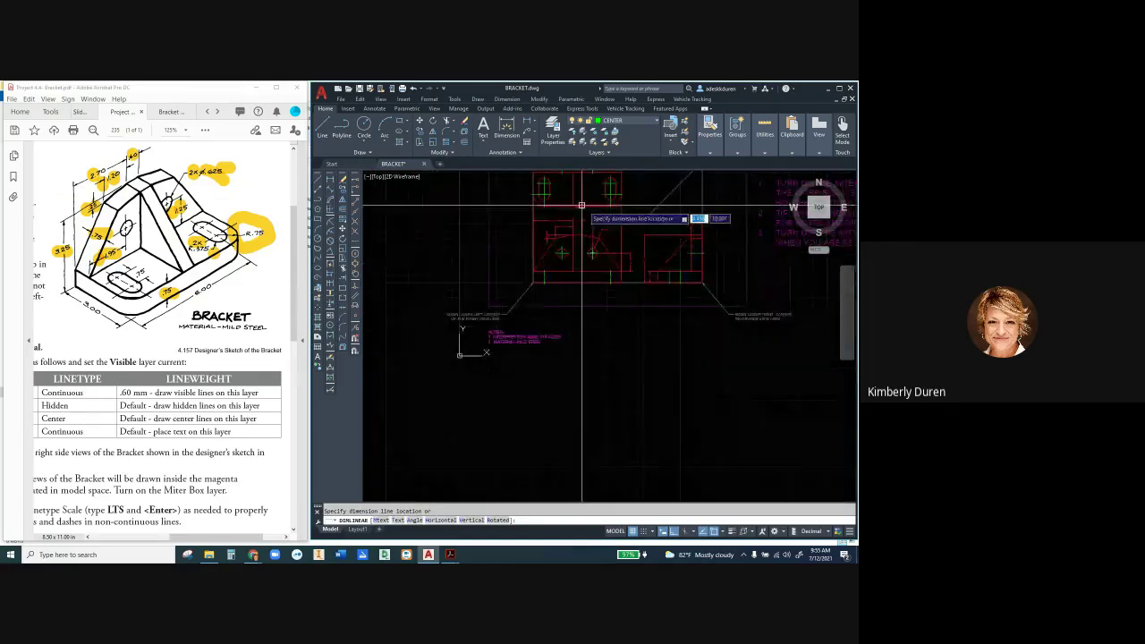
{"action": "scroll", "coordinate": [580, 220], "scroll_direction": "up", "scroll_amount": 2}
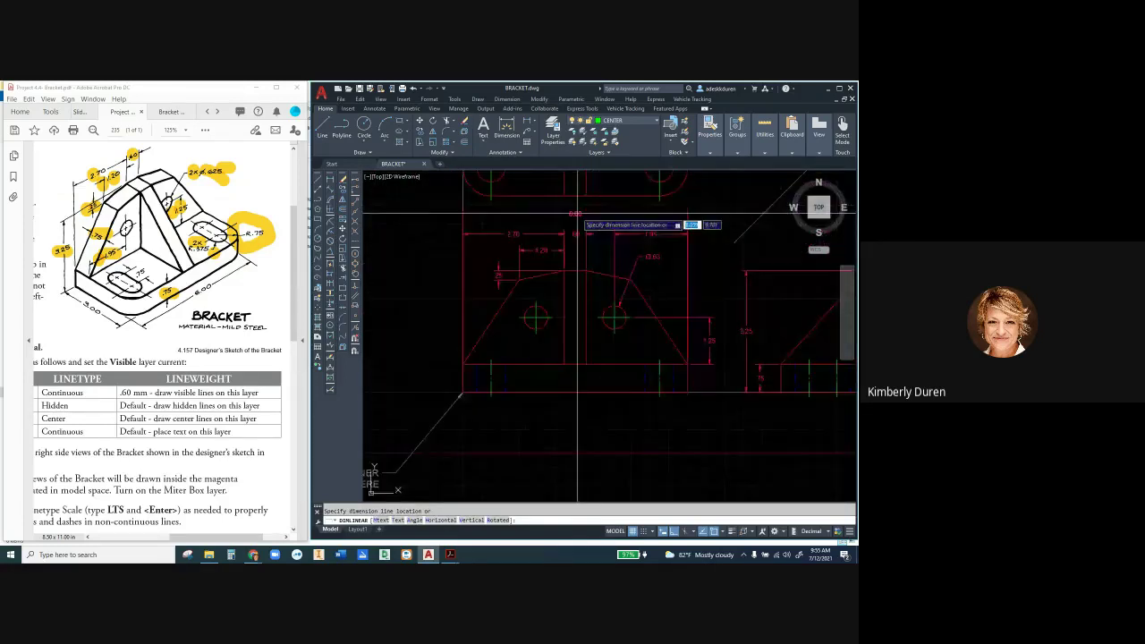
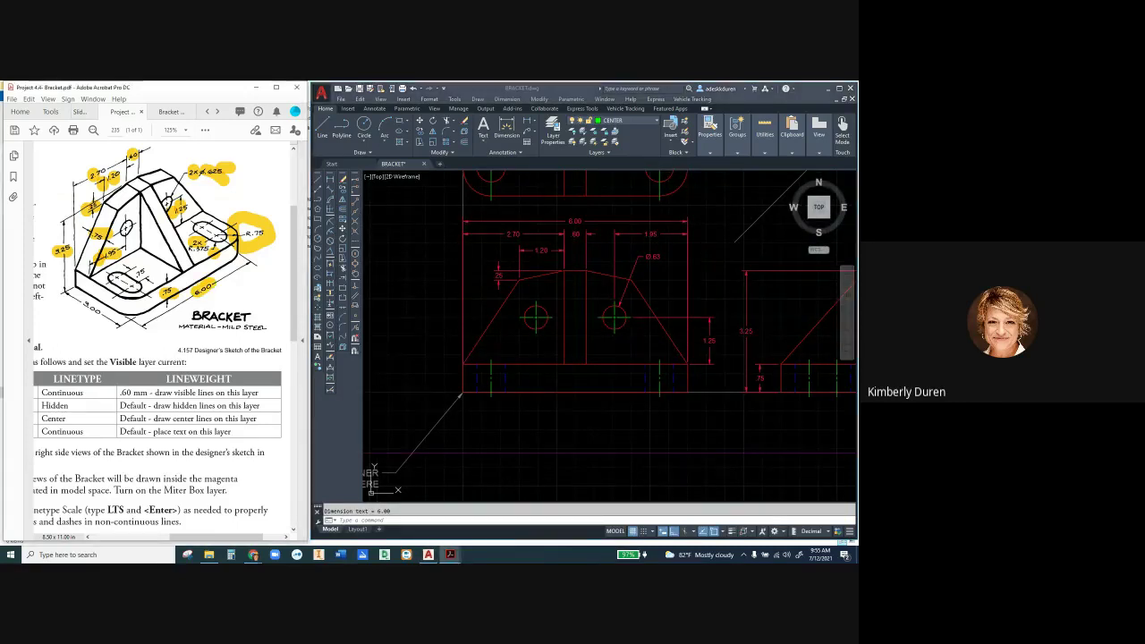
Step: Place a horizontal linear dimension for the side view's overall depth, above the upright thickness dimension
{"action": "scroll", "coordinate": [545, 303], "scroll_direction": "down", "scroll_amount": 2}
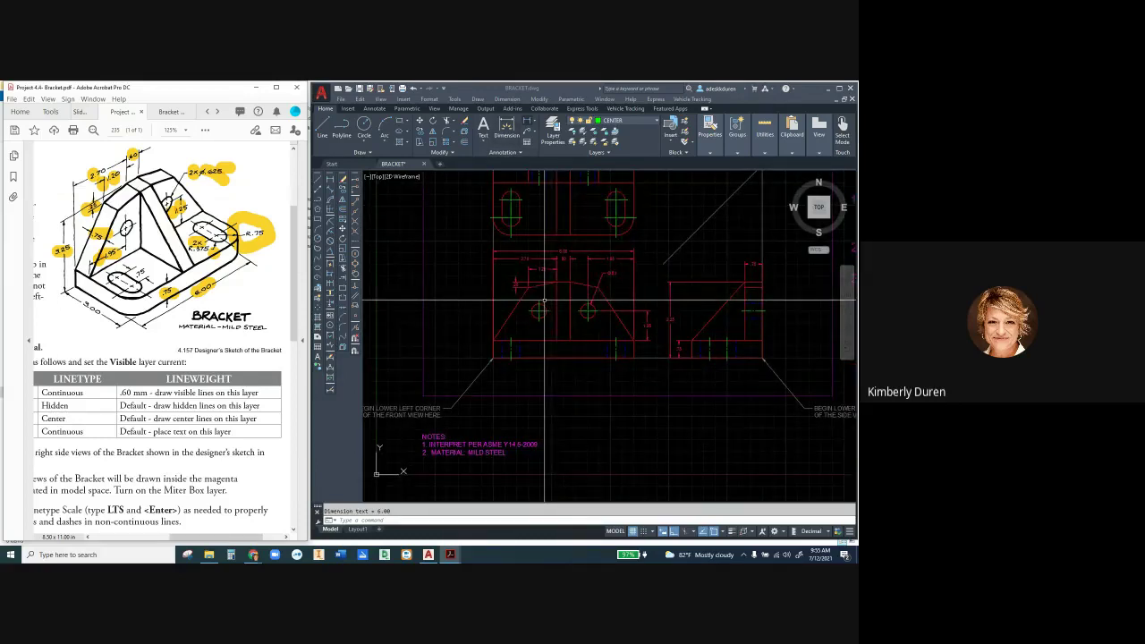
{"action": "left_click", "coordinate": [544, 302]}
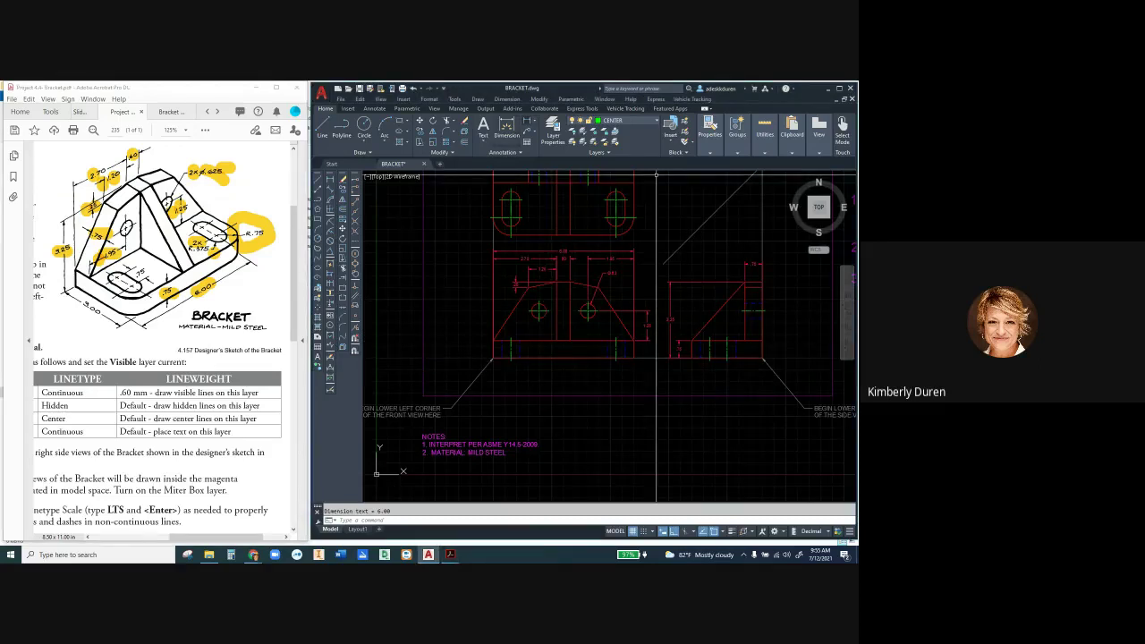
{"action": "left_click", "coordinate": [507, 130]}
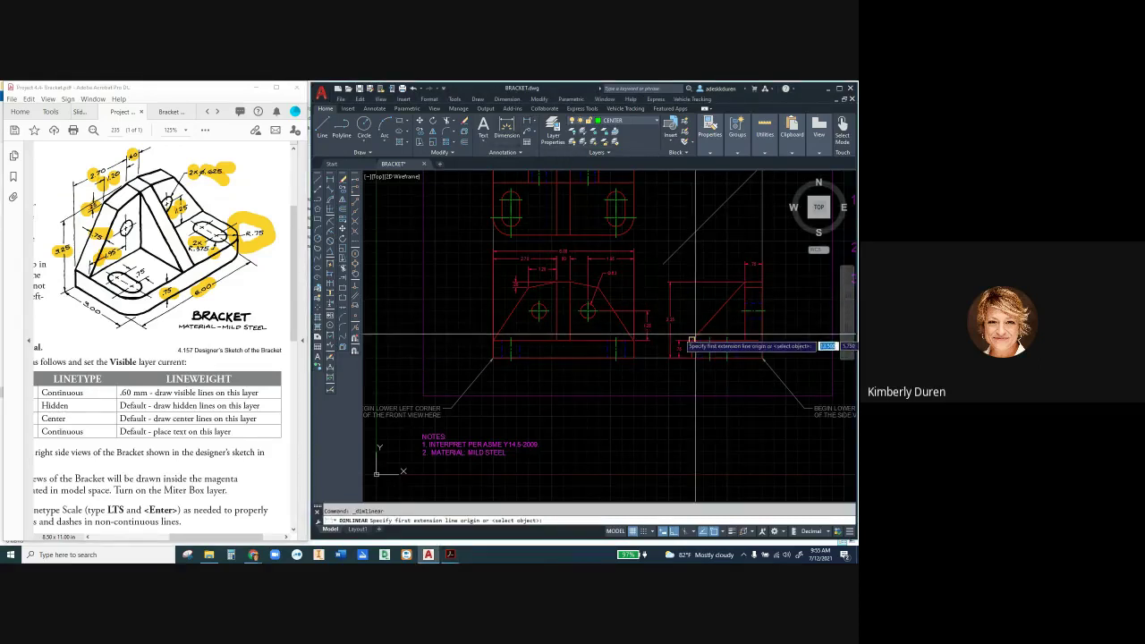
{"action": "left_click", "coordinate": [692, 342]}
{"action": "left_click", "coordinate": [721, 287]}
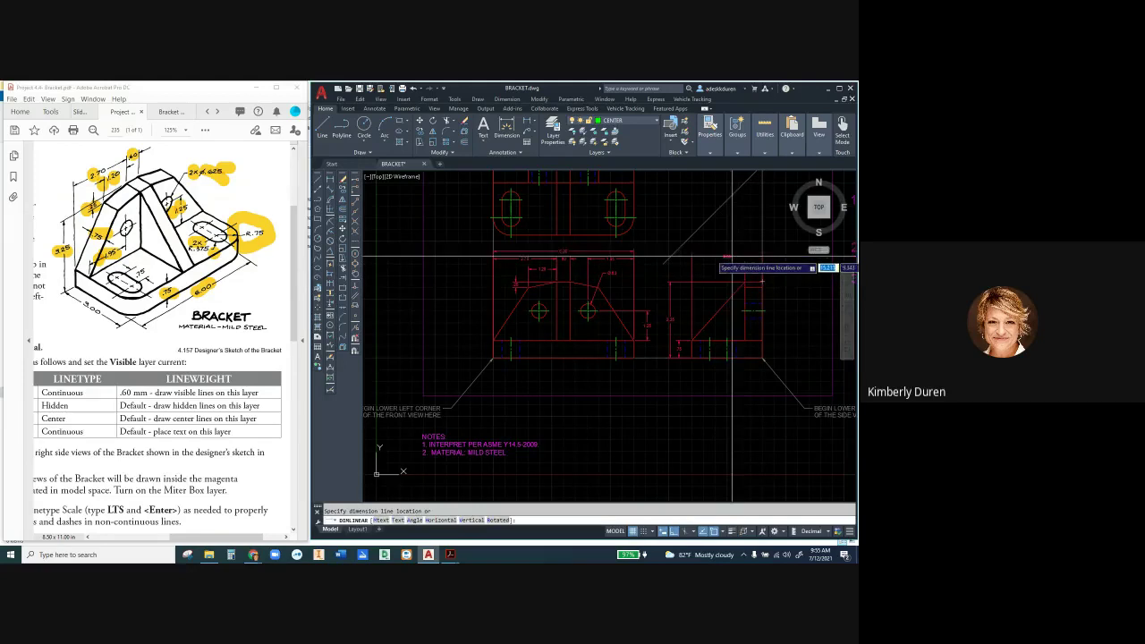
{"action": "left_click", "coordinate": [732, 258]}
{"action": "scroll", "coordinate": [709, 284], "scroll_direction": "up", "scroll_amount": 3}
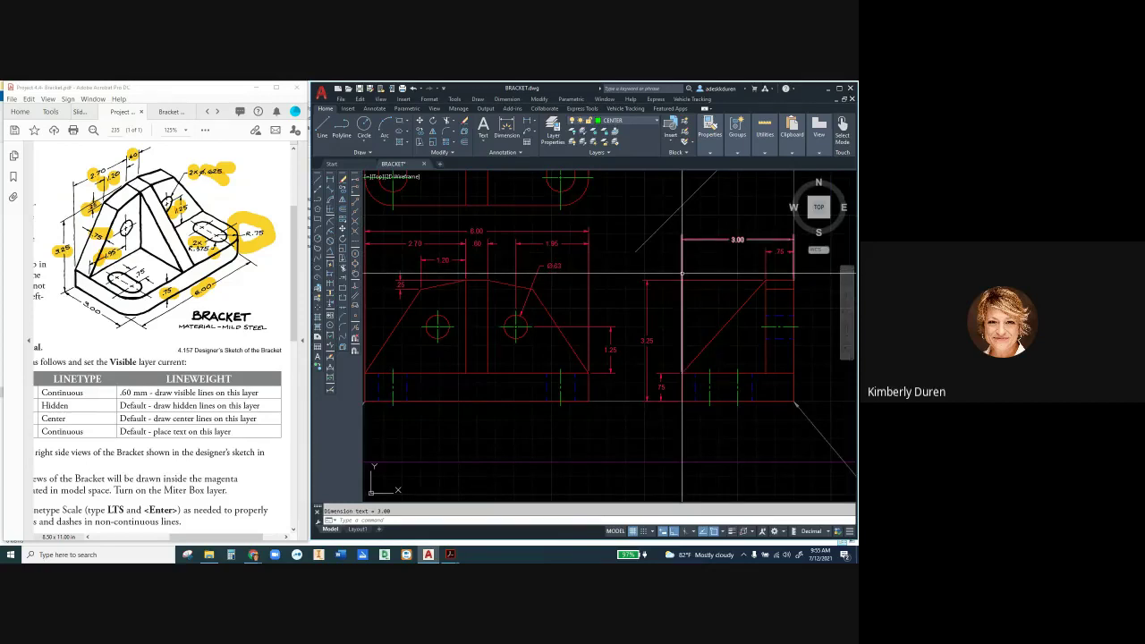
Step: Raise the side view's overall depth dimension line into line with the front view's overall width dimension
{"action": "mouse_move", "coordinate": [683, 274]}
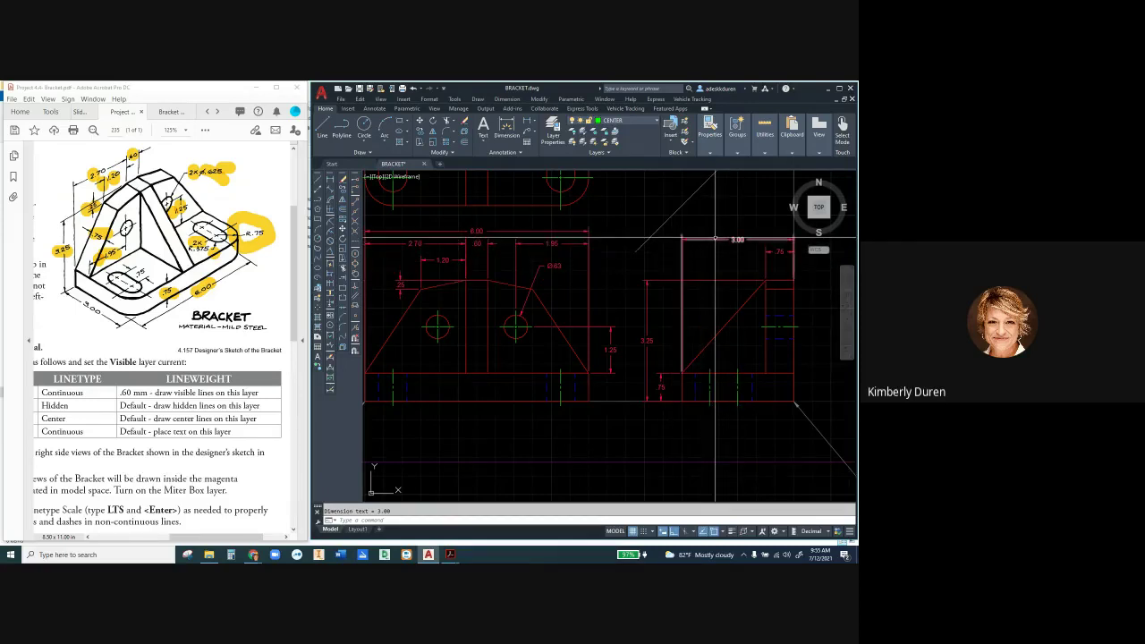
{"action": "mouse_move", "coordinate": [715, 240]}
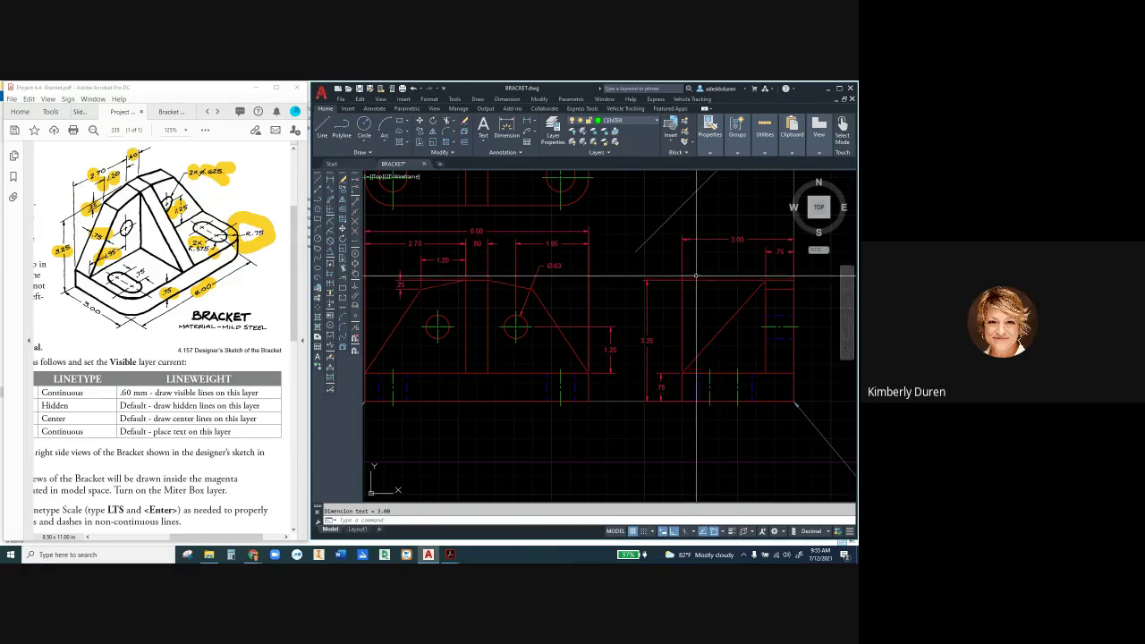
{"action": "left_click", "coordinate": [684, 239]}
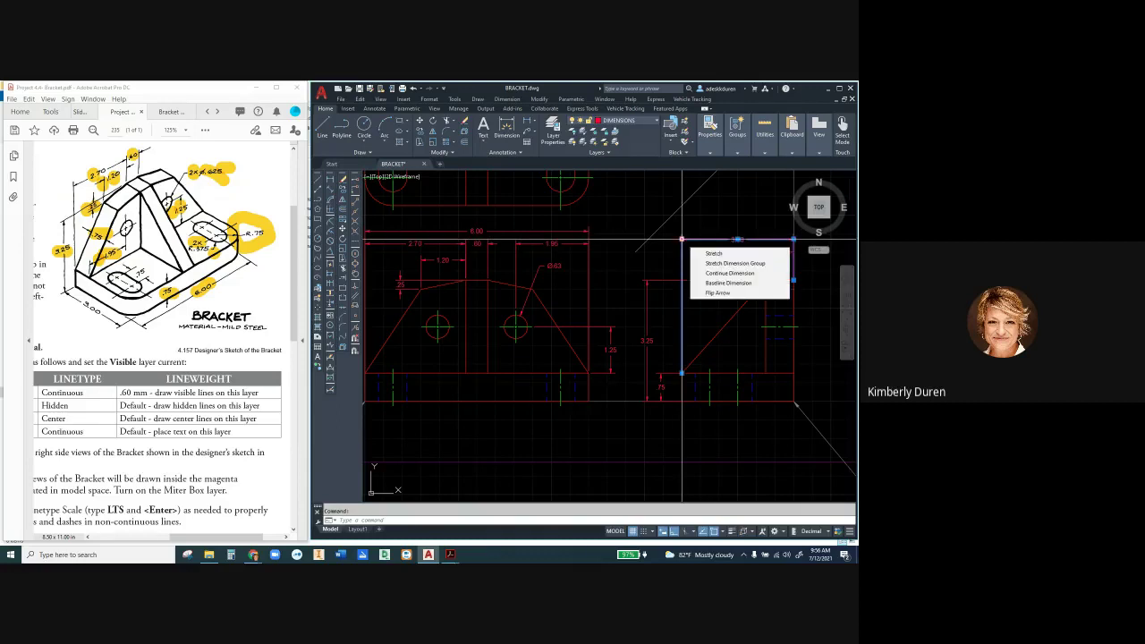
{"action": "left_click", "coordinate": [682, 240]}
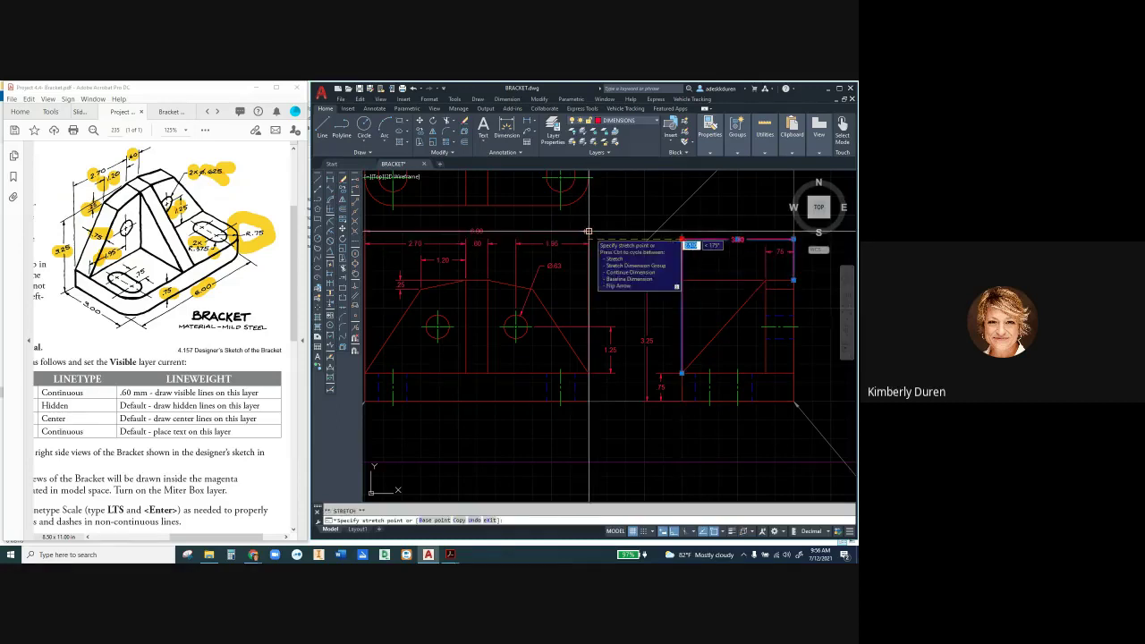
{"action": "left_click", "coordinate": [682, 233]}
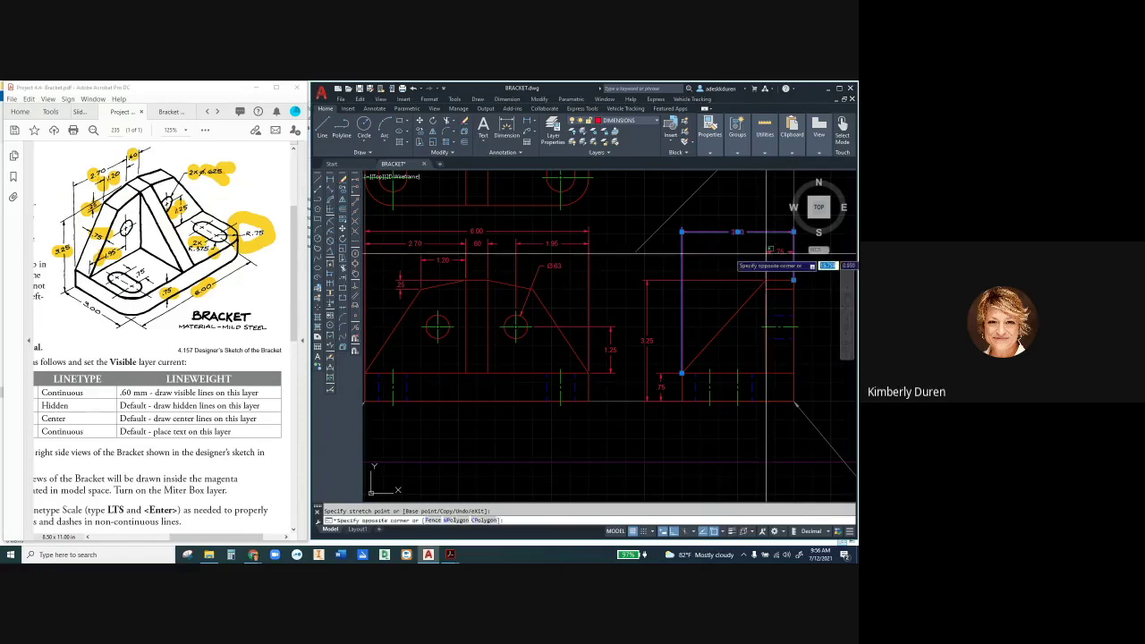
Step: Stretch the side view's upright thickness dimension line down closer to the view's top edge
{"action": "left_click", "coordinate": [794, 280]}
{"action": "left_click", "coordinate": [766, 251]}
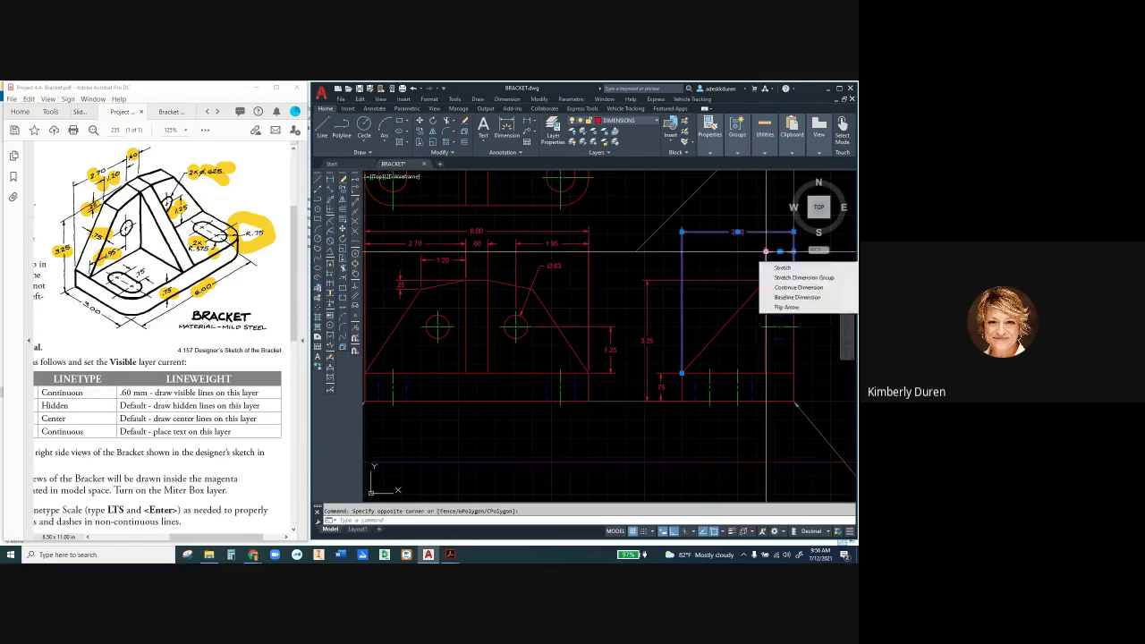
{"action": "left_click", "coordinate": [766, 251]}
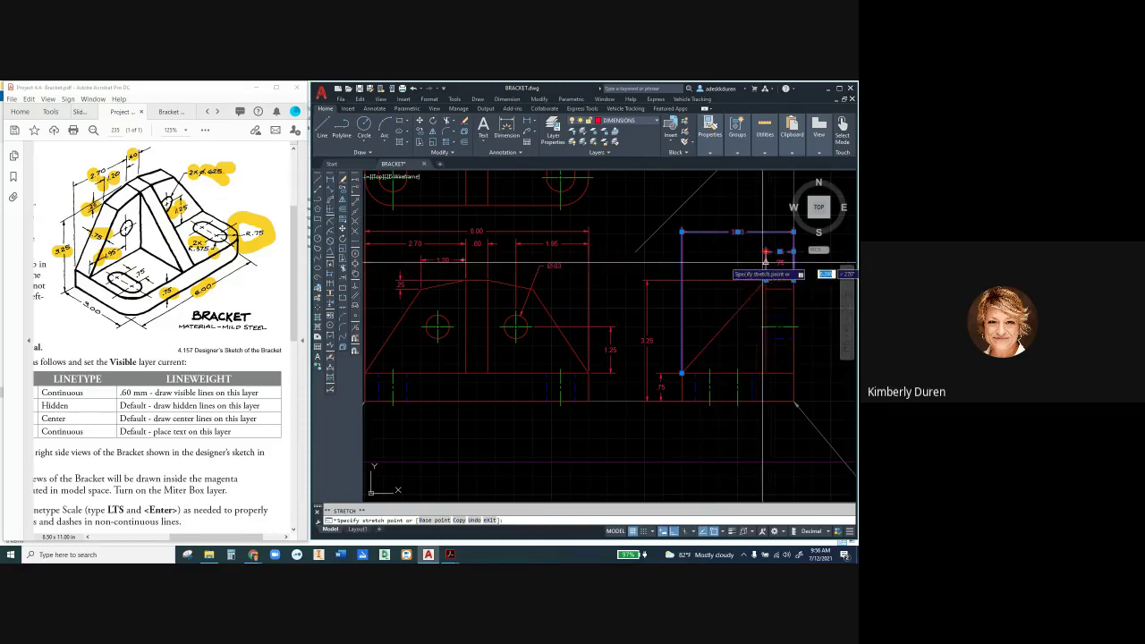
{"action": "right_click", "coordinate": [732, 266]}
{"action": "left_click", "coordinate": [742, 270]}
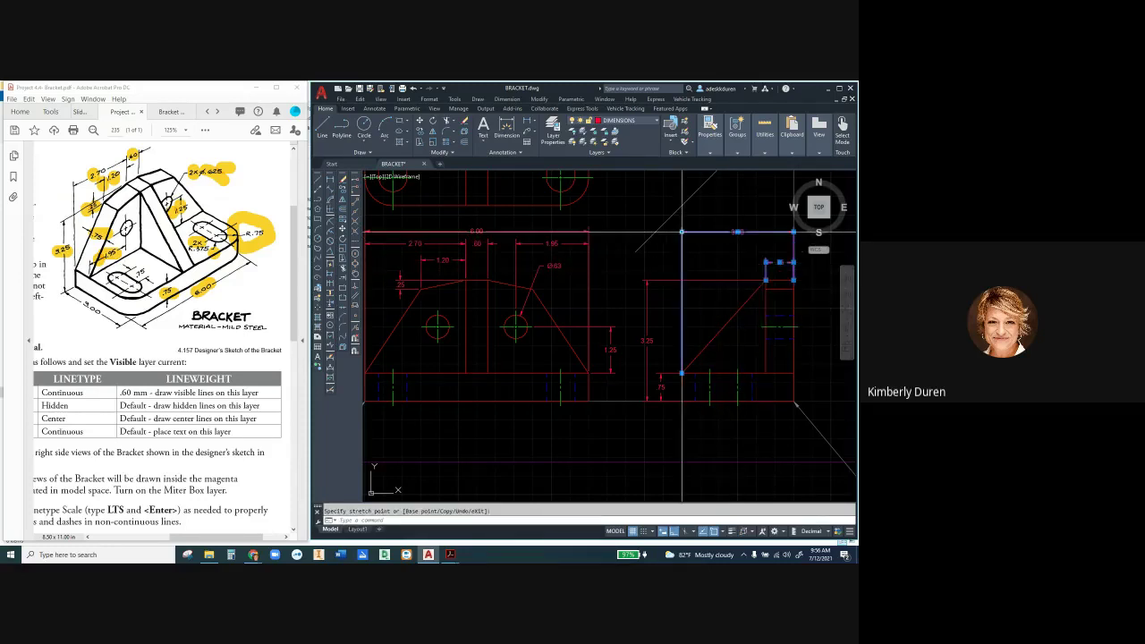
Step: Lower the side view's overall depth dimension line into line with the front view's 2.70 dimension row
{"action": "left_click", "coordinate": [682, 233]}
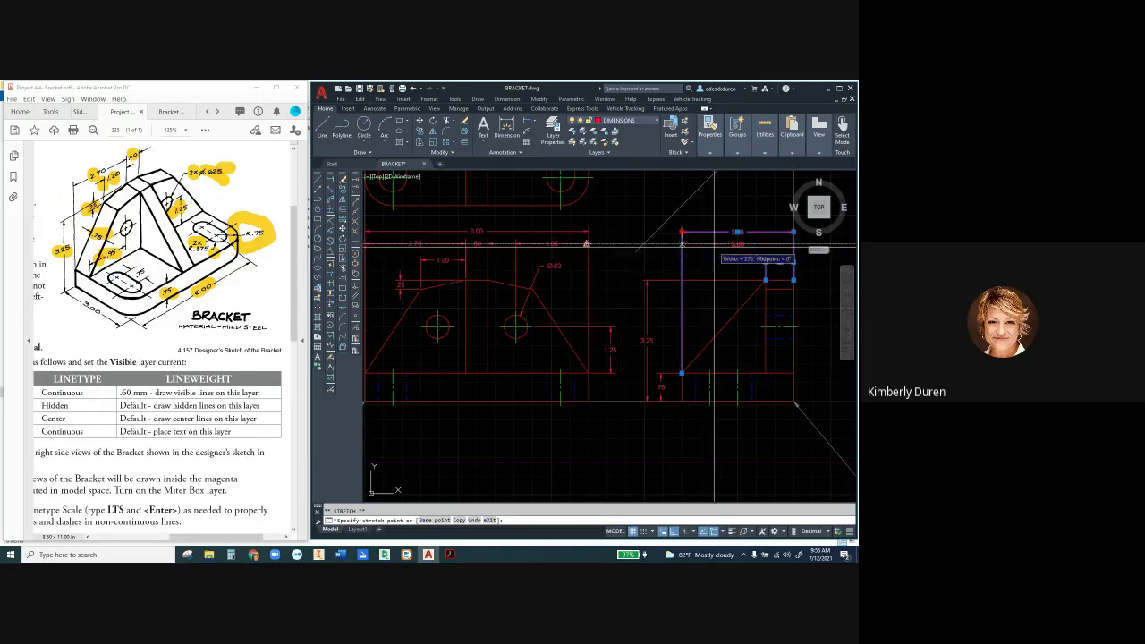
{"action": "left_click", "coordinate": [682, 243]}
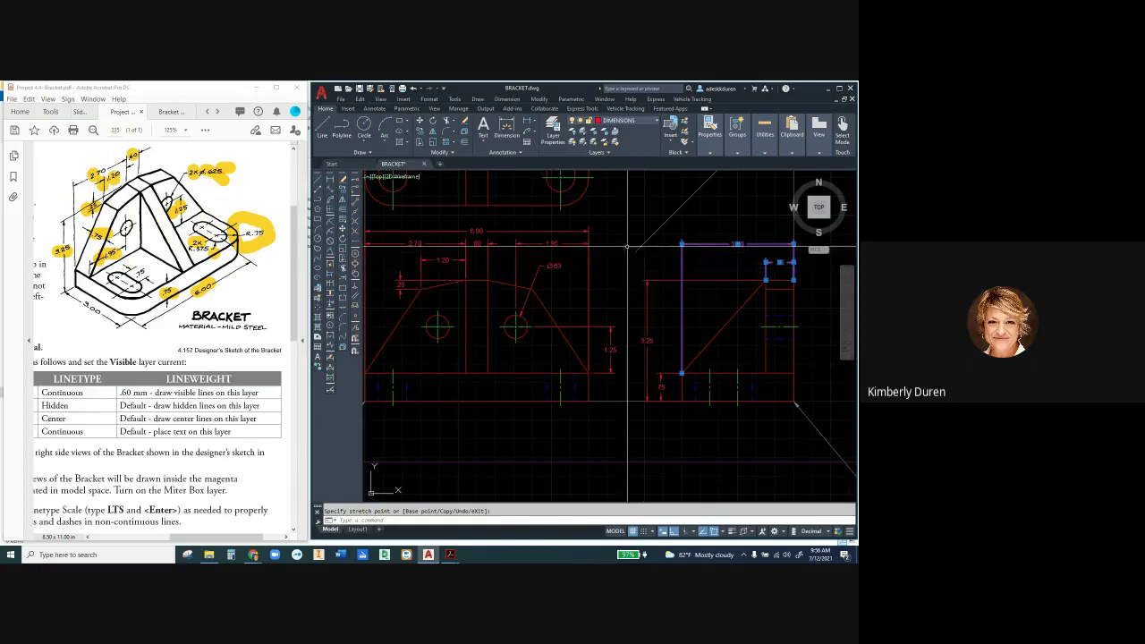
{"action": "scroll", "coordinate": [628, 273], "scroll_direction": "down", "scroll_amount": 2}
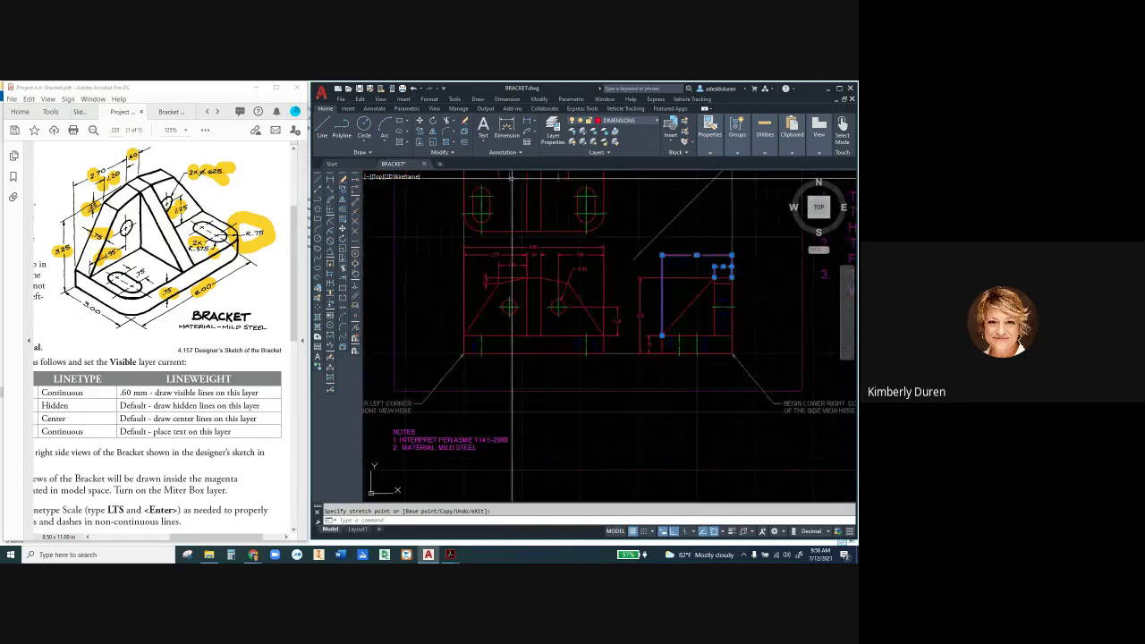
{"action": "scroll", "coordinate": [528, 207], "scroll_direction": "down", "scroll_amount": 2}
{"action": "scroll", "coordinate": [513, 257], "scroll_direction": "up", "scroll_amount": 4}
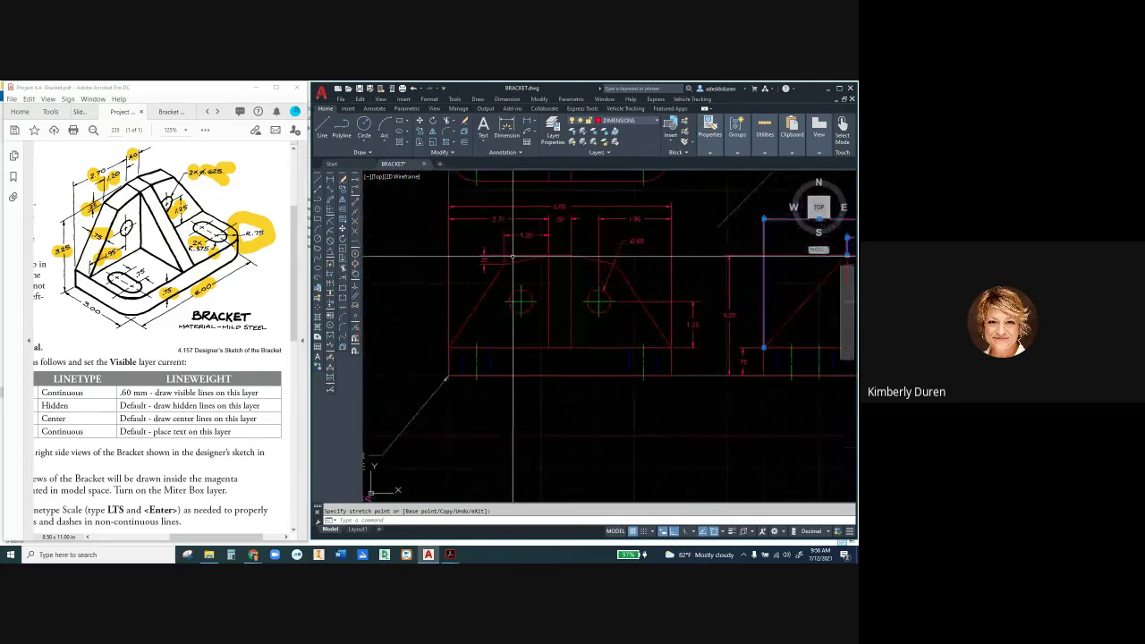
{"action": "left_click", "coordinate": [524, 218]}
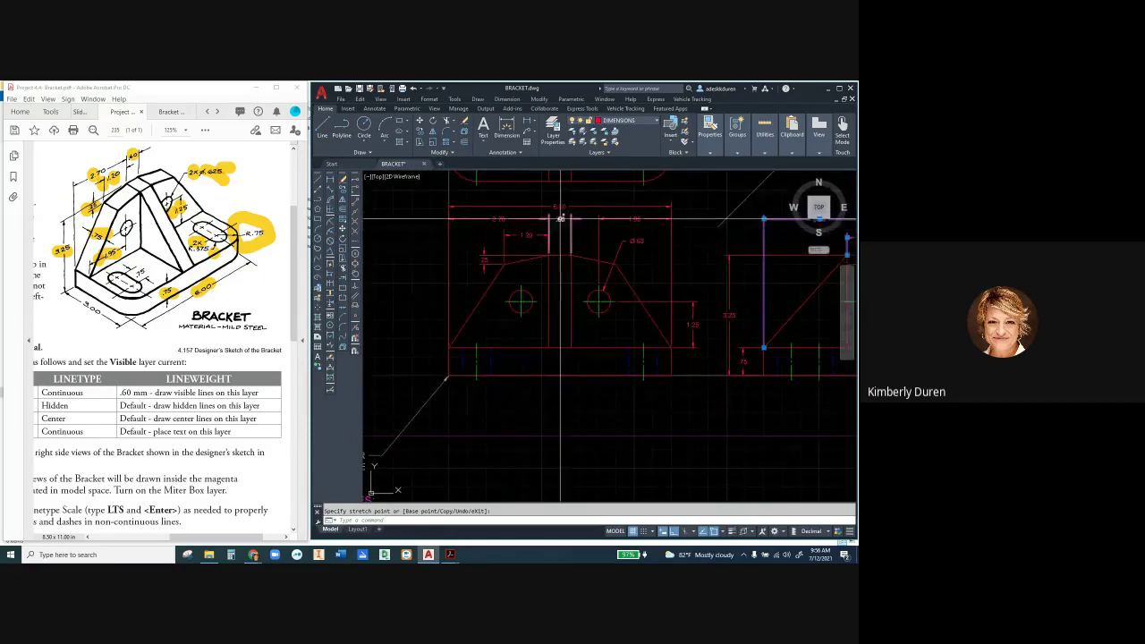
{"action": "left_click", "coordinate": [529, 234]}
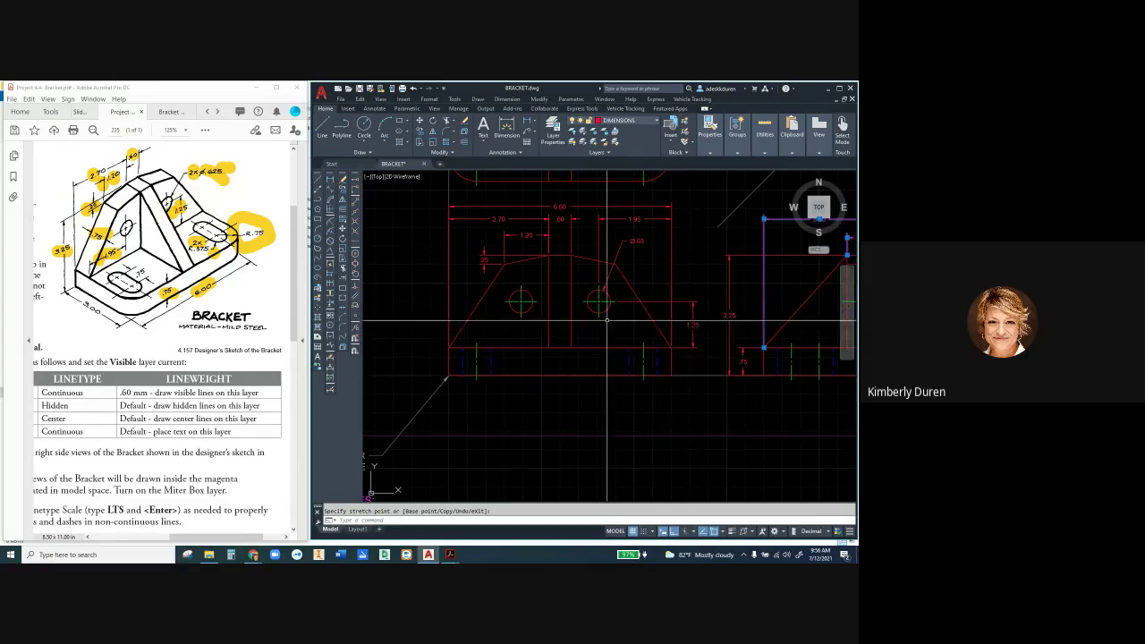
{"action": "scroll", "coordinate": [608, 319], "scroll_direction": "down", "scroll_amount": 2}
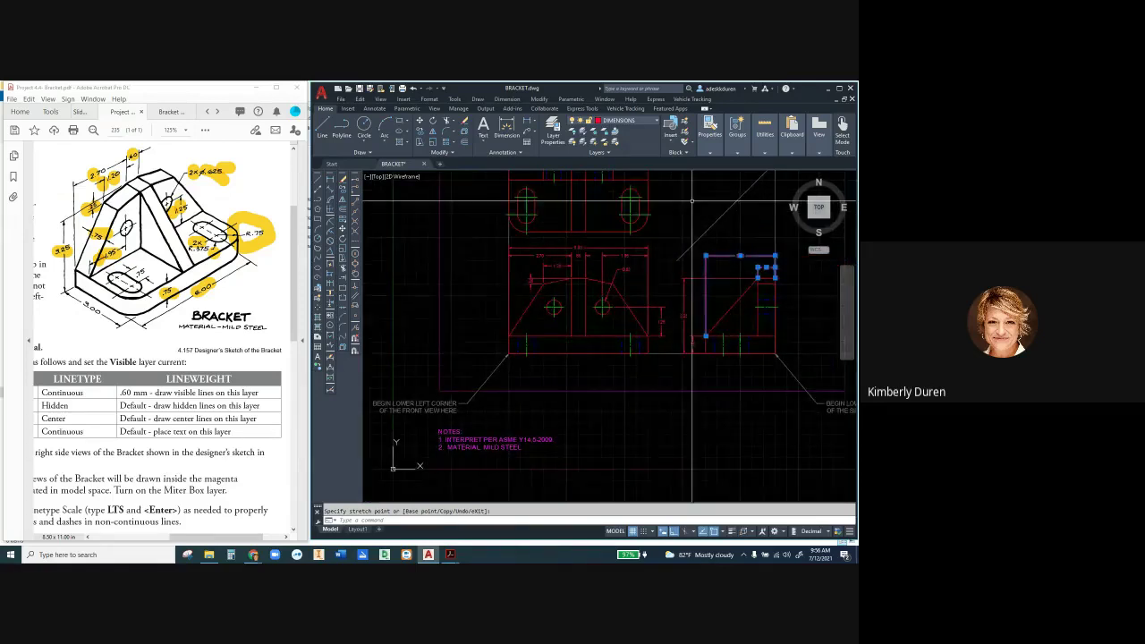
{"action": "scroll", "coordinate": [691, 200], "scroll_direction": "up", "scroll_amount": 2}
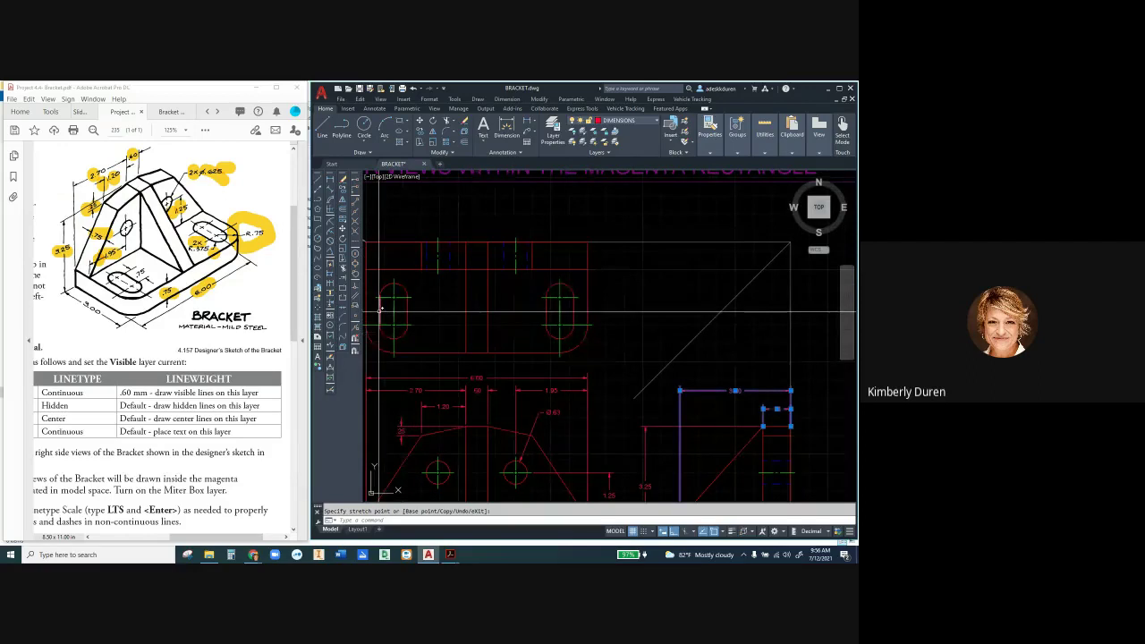
Step: Highlight the 3.00 depth value in the PDF sketch and clear the selection of the side view's dimensions
{"action": "left_click", "coordinate": [80, 303]}
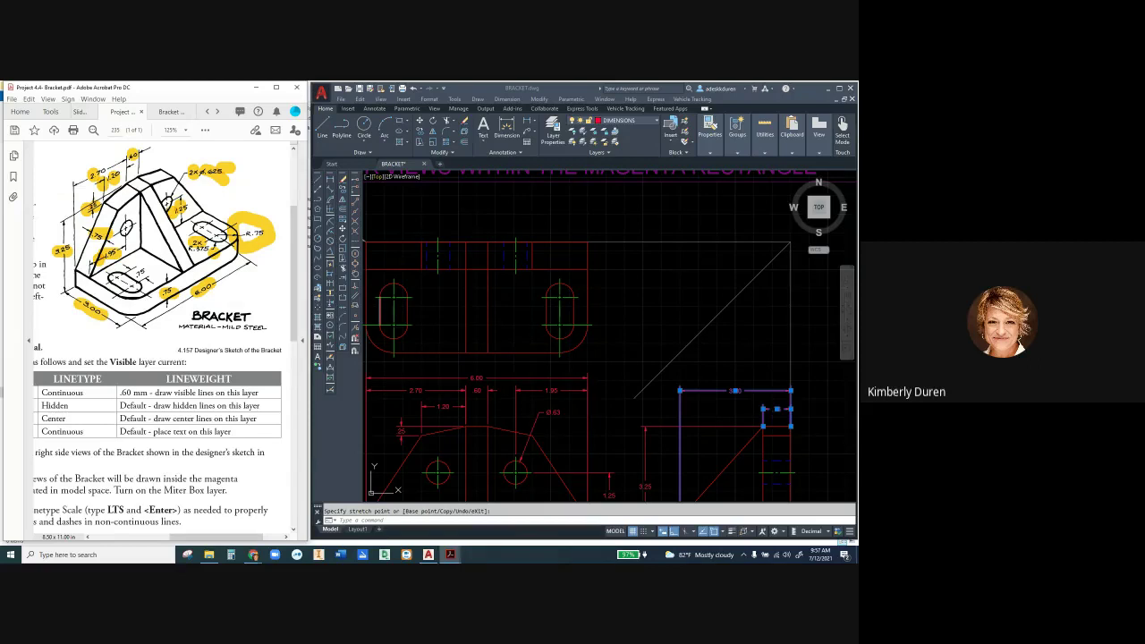
{"action": "left_click", "coordinate": [367, 212]}
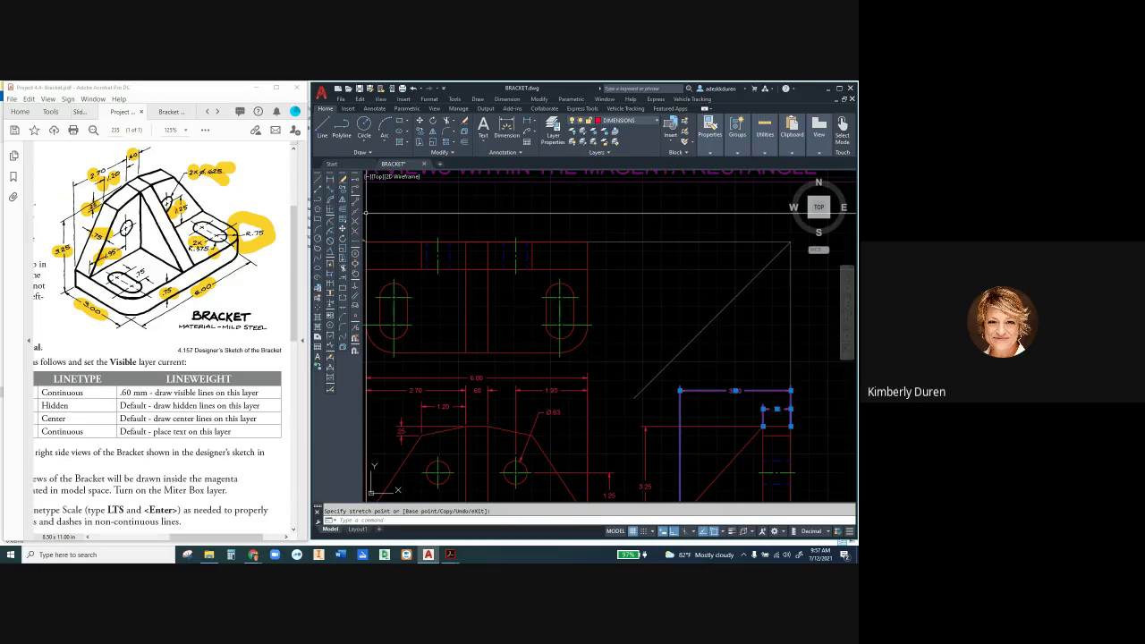
{"action": "key", "text": "Escape"}
Step: Place a radius dimension on the upper arc of the top view's right-hand slot, with its text up and to the right
{"action": "left_click", "coordinate": [362, 217]}
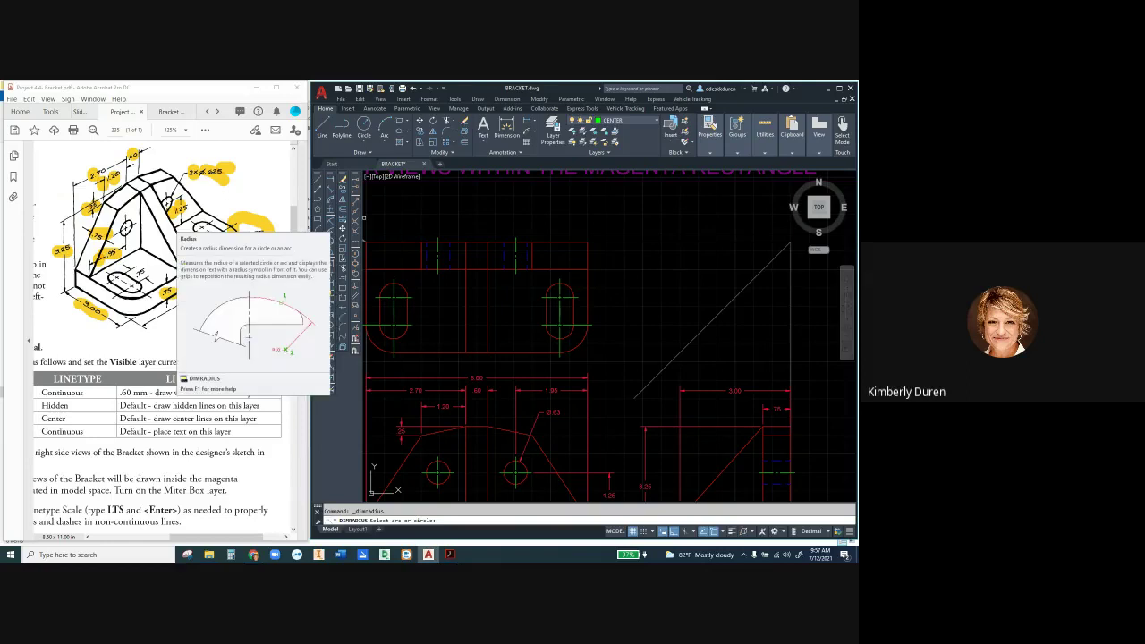
{"action": "left_click", "coordinate": [570, 288]}
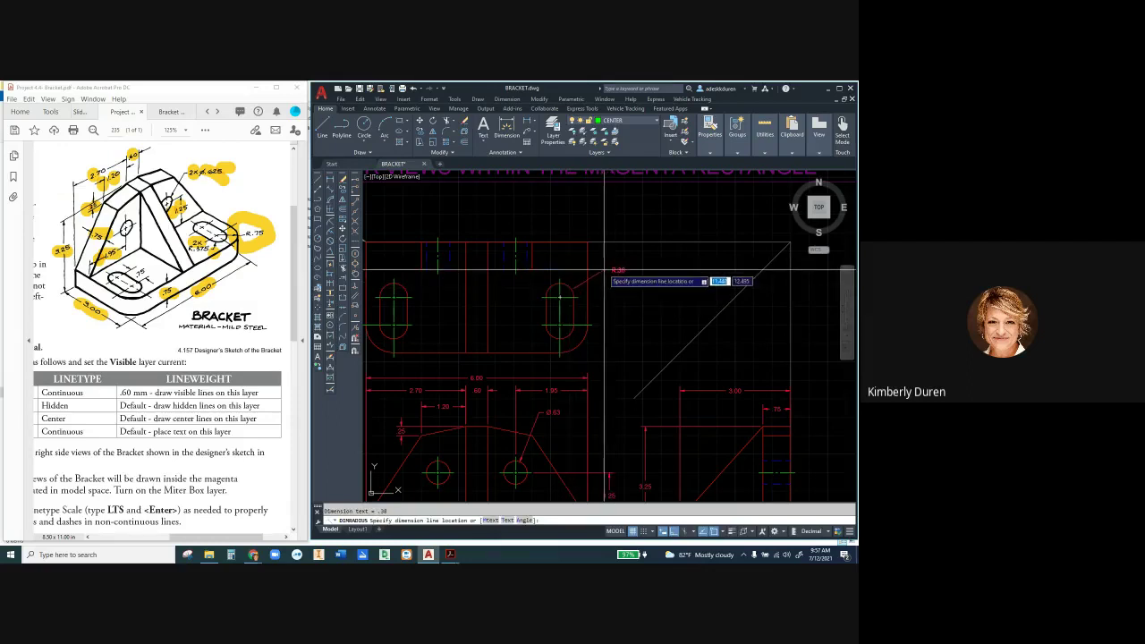
{"action": "left_click", "coordinate": [604, 269]}
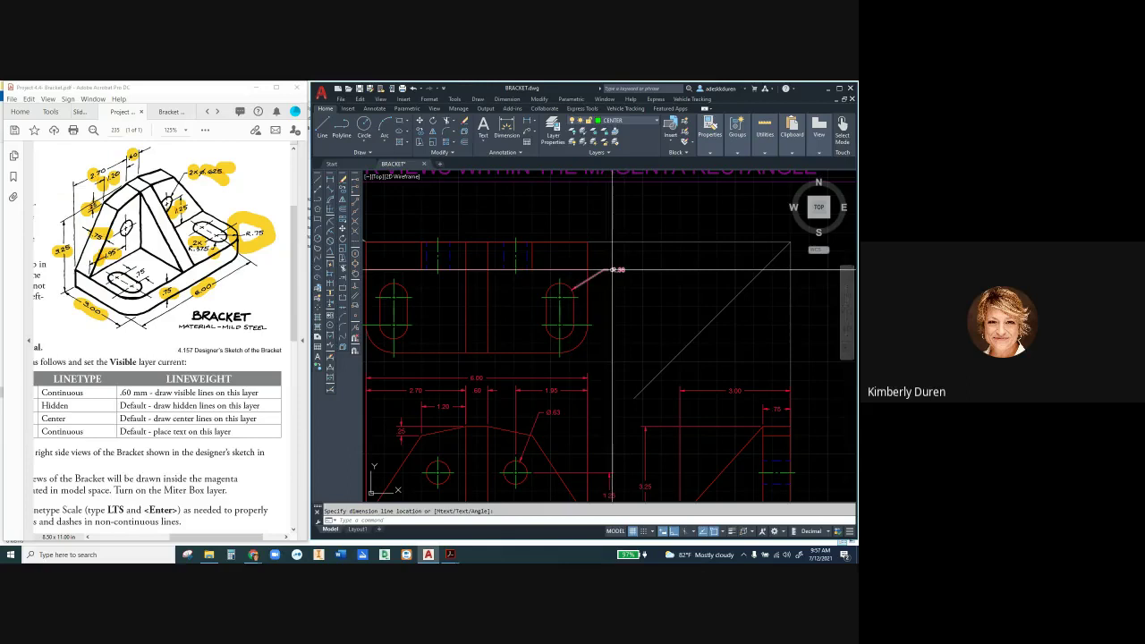
{"action": "left_click", "coordinate": [612, 269]}
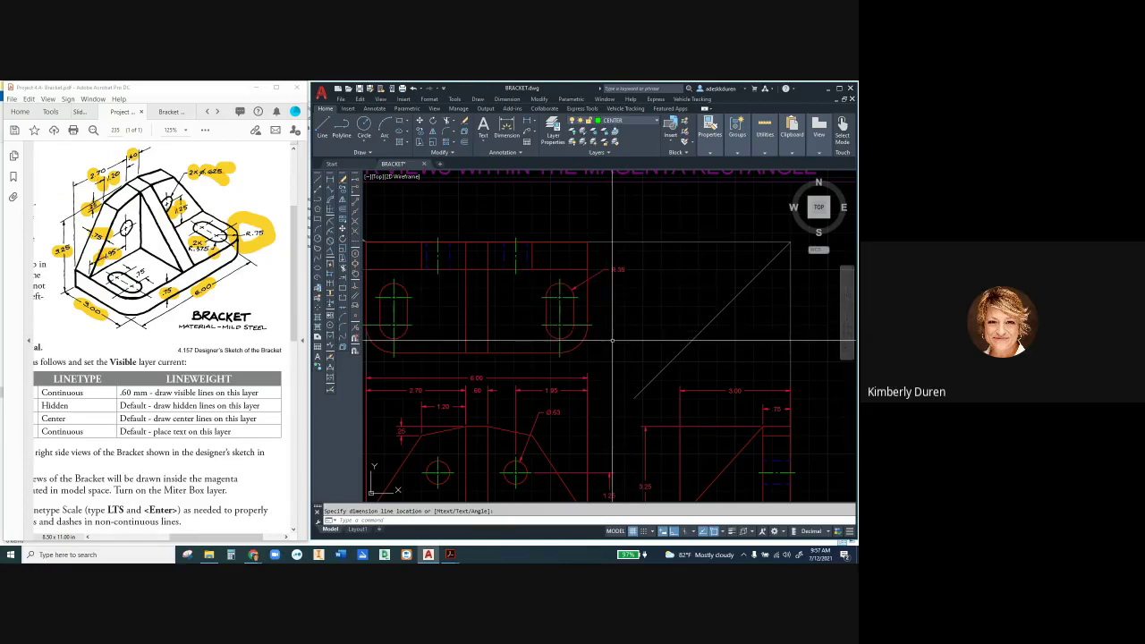
Step: Place a radius dimension on the top view's lower right rounded corner, with its text outside the view
{"action": "key", "text": "Return"}
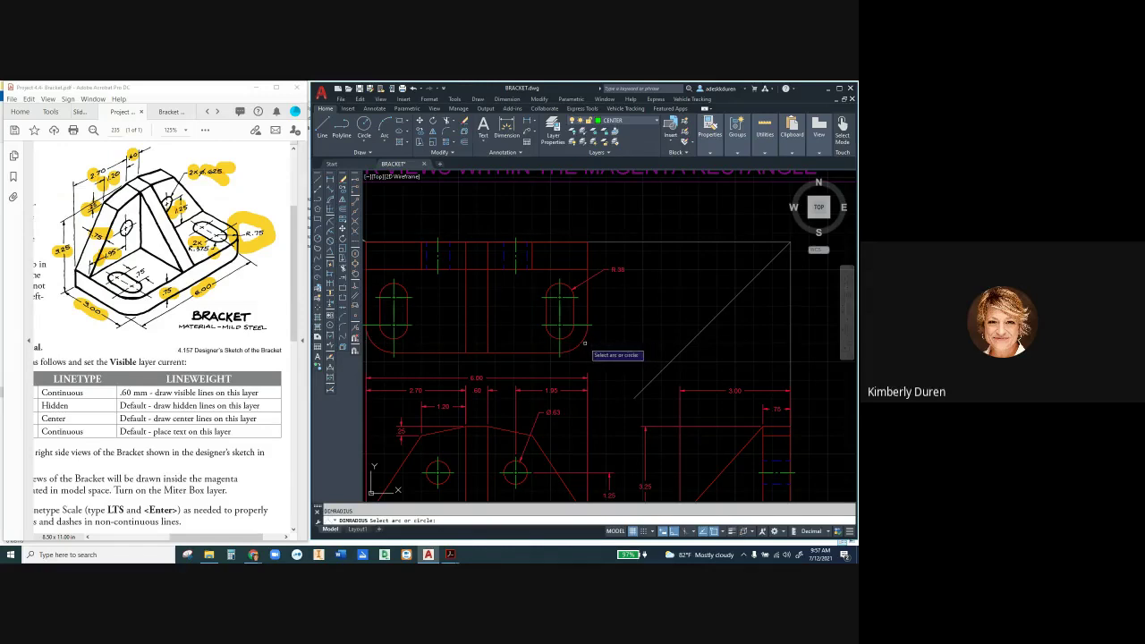
{"action": "left_click", "coordinate": [584, 344]}
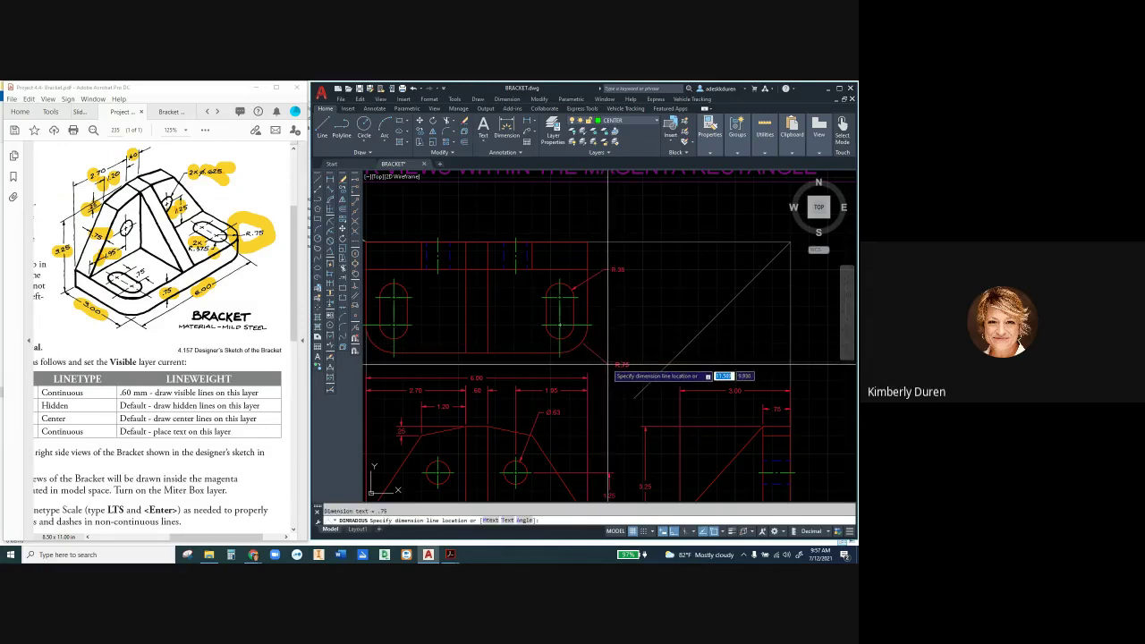
{"action": "left_click", "coordinate": [609, 365]}
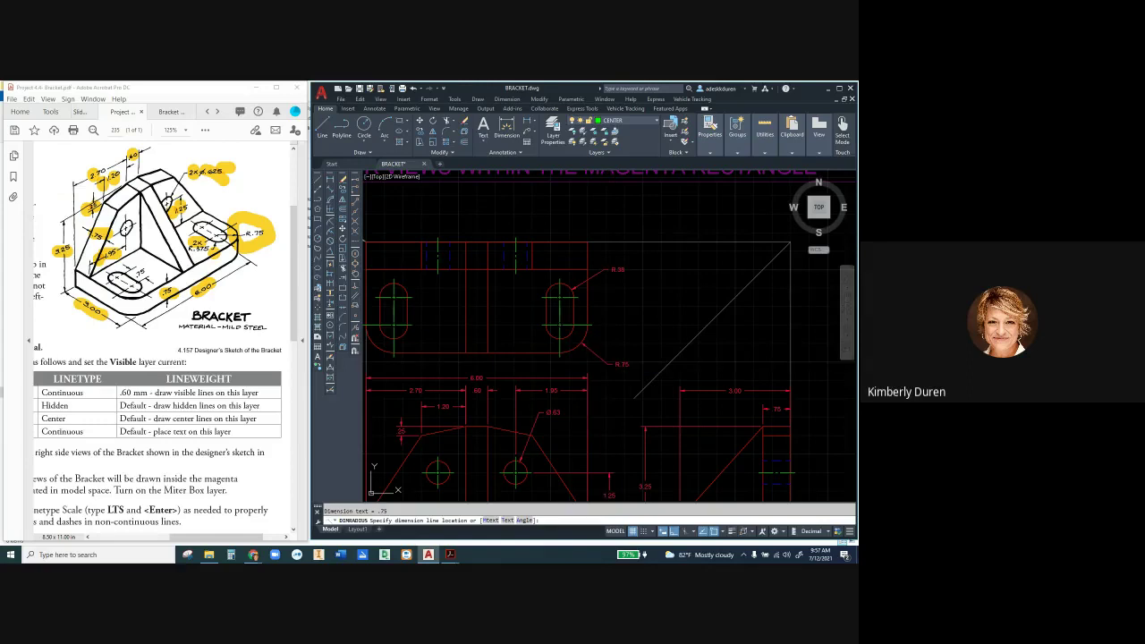
{"action": "left_click", "coordinate": [587, 350]}
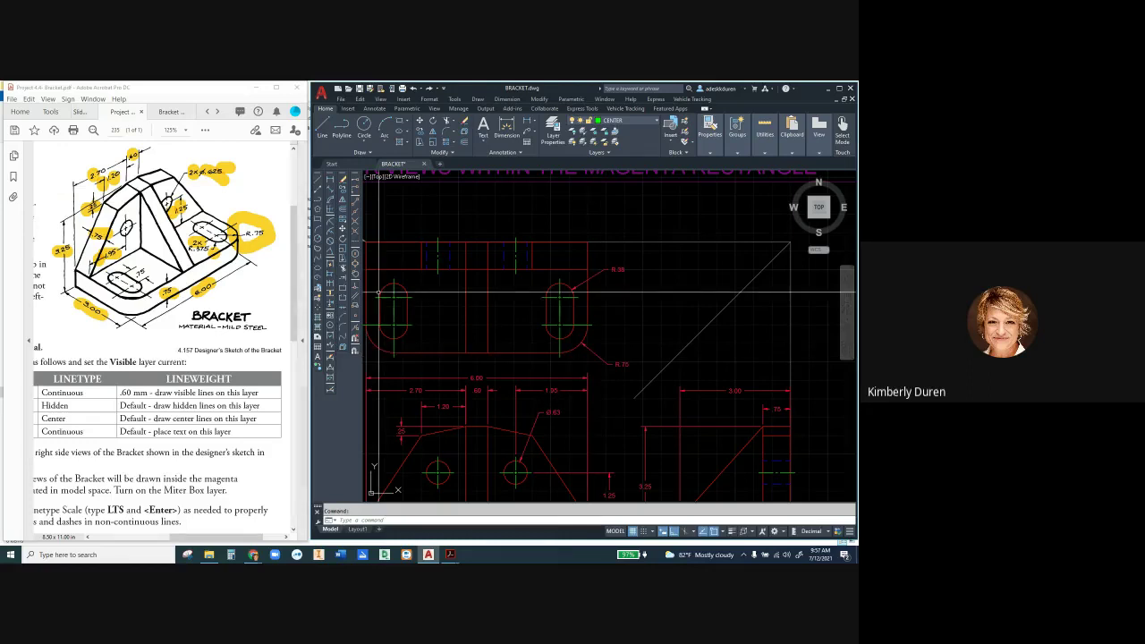
Step: Highlight the slot's .75 value in the PDF sketch and place a vertical linear dimension between the right-hand slot's arc centers in the top view
{"action": "left_click", "coordinate": [246, 233]}
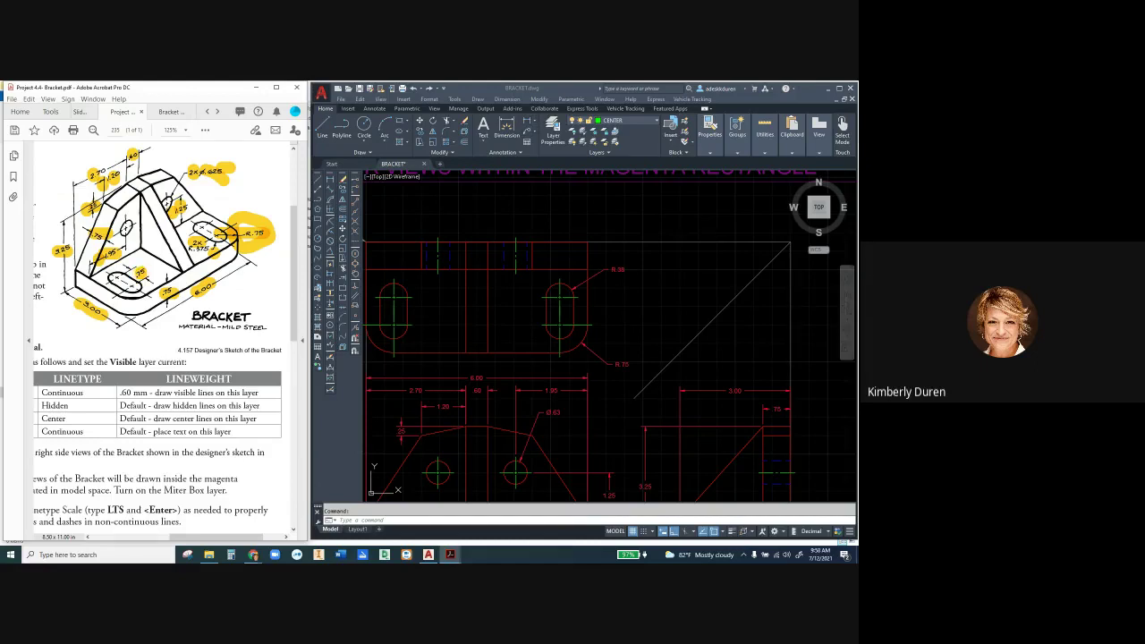
{"action": "left_click", "coordinate": [537, 134]}
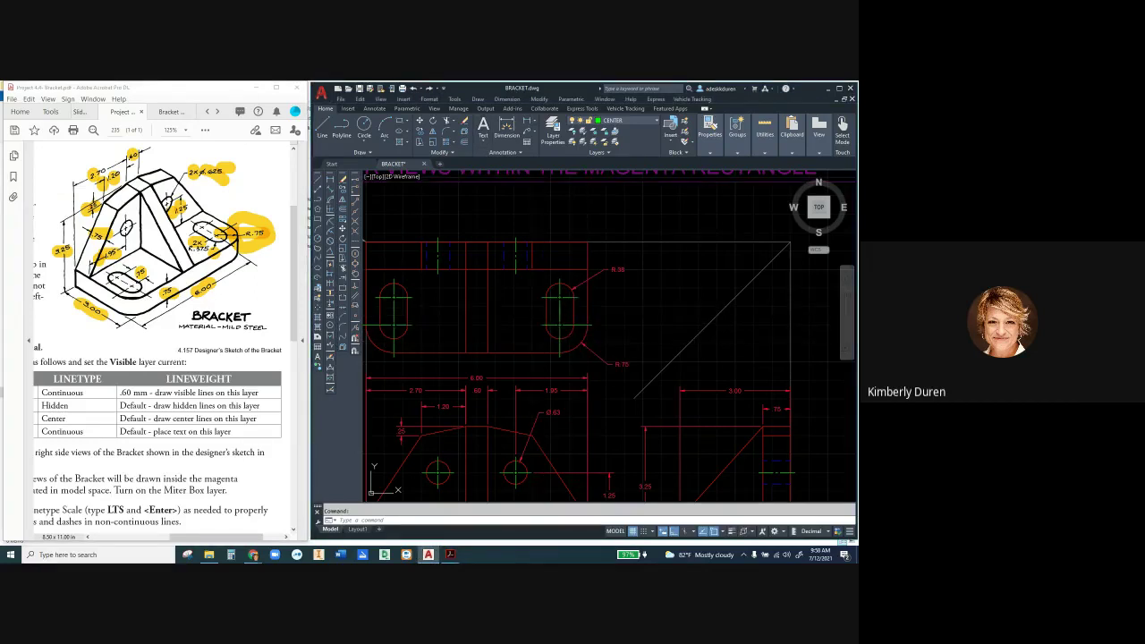
{"action": "left_click", "coordinate": [506, 127]}
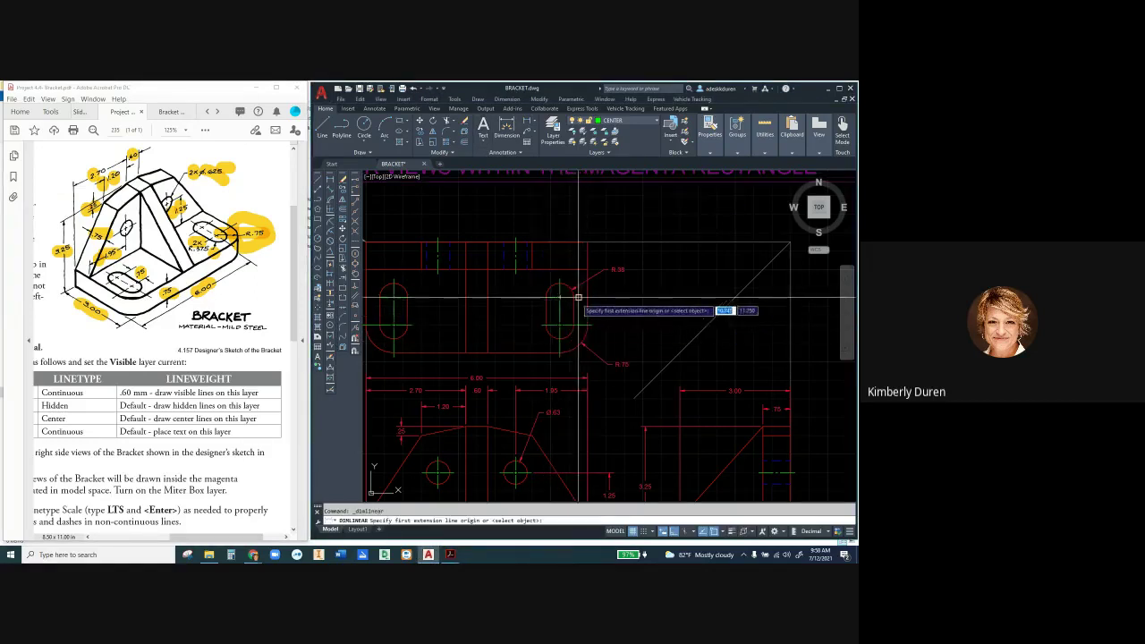
{"action": "left_click", "coordinate": [578, 299]}
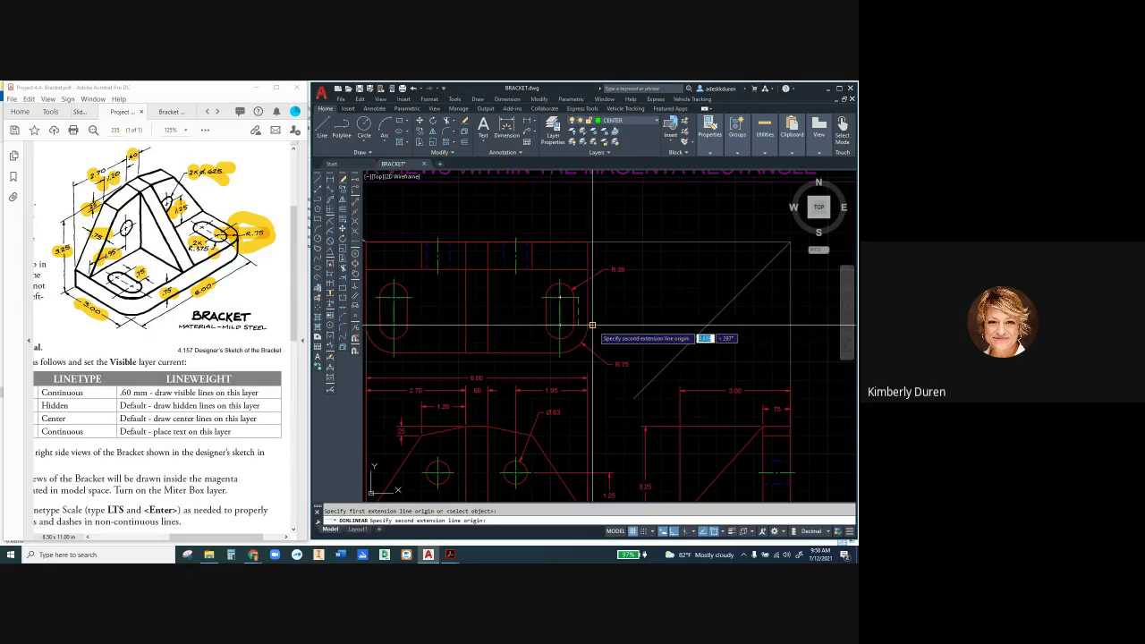
{"action": "left_click", "coordinate": [592, 326]}
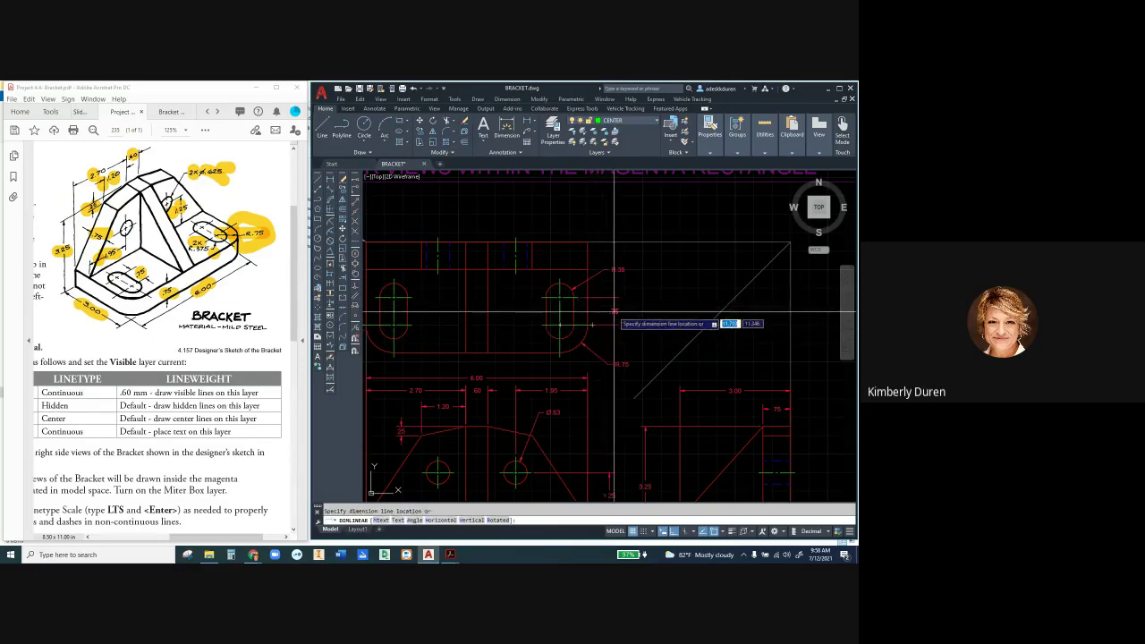
{"action": "left_click", "coordinate": [614, 312]}
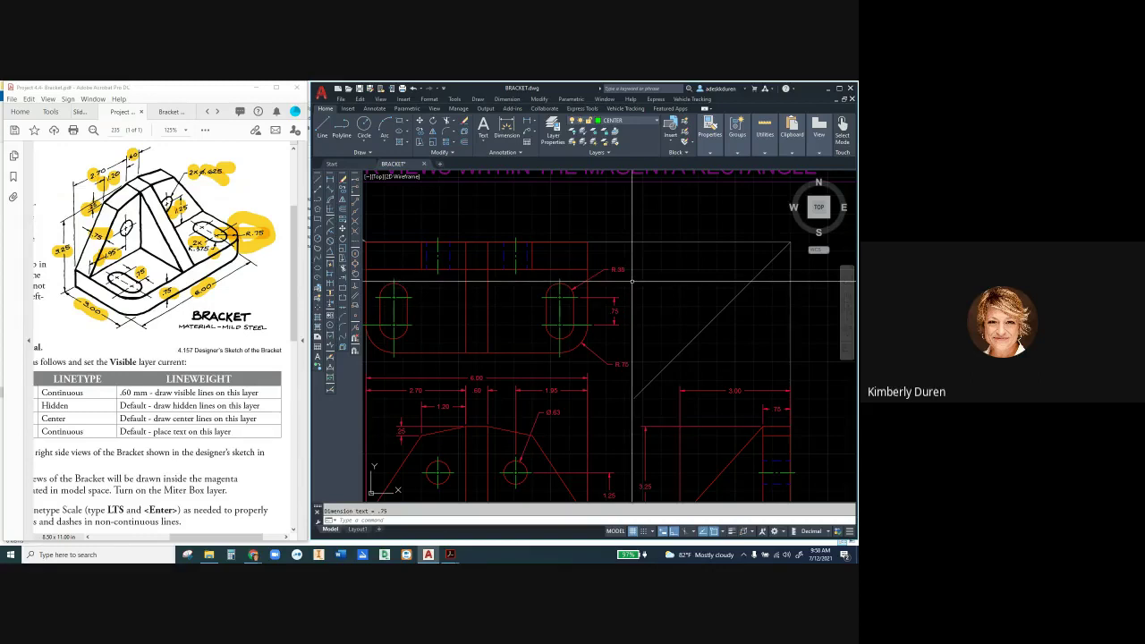
Step: Highlight the R.75 callout in the PDF sketch and apply the ASME Y14.5 LARGE dimension style to the top view's corner radius dimension
{"action": "left_click", "coordinate": [618, 365]}
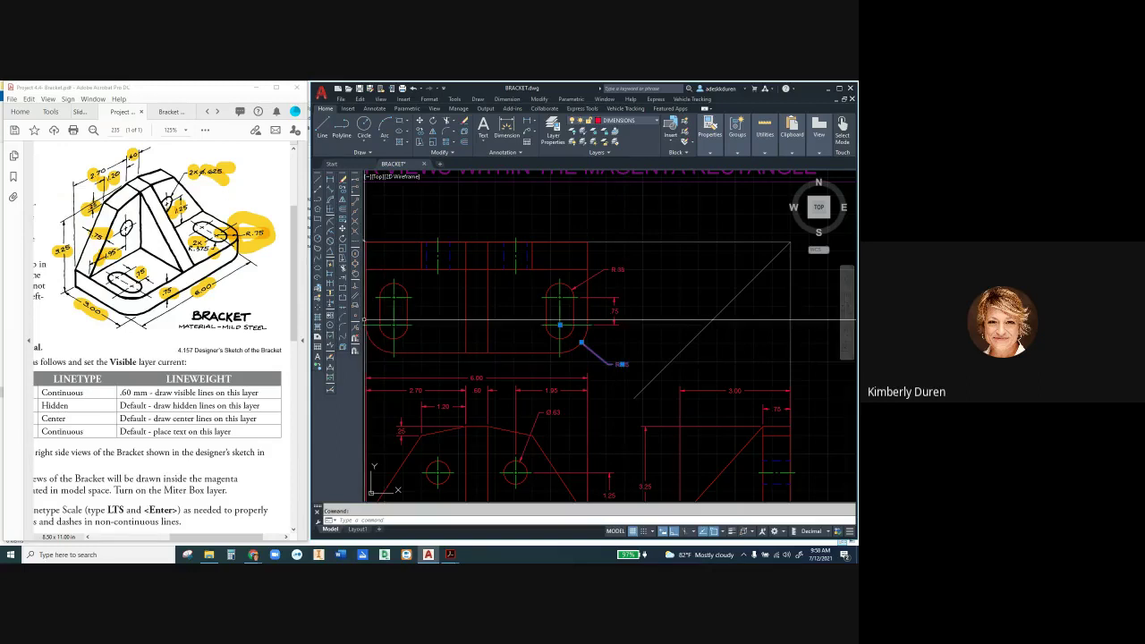
{"action": "mouse_move", "coordinate": [210, 241]}
{"action": "left_mouse_down"}
{"action": "mouse_move", "coordinate": [234, 247]}
{"action": "mouse_move", "coordinate": [274, 220]}
{"action": "mouse_move", "coordinate": [241, 253]}
{"action": "left_mouse_up"}
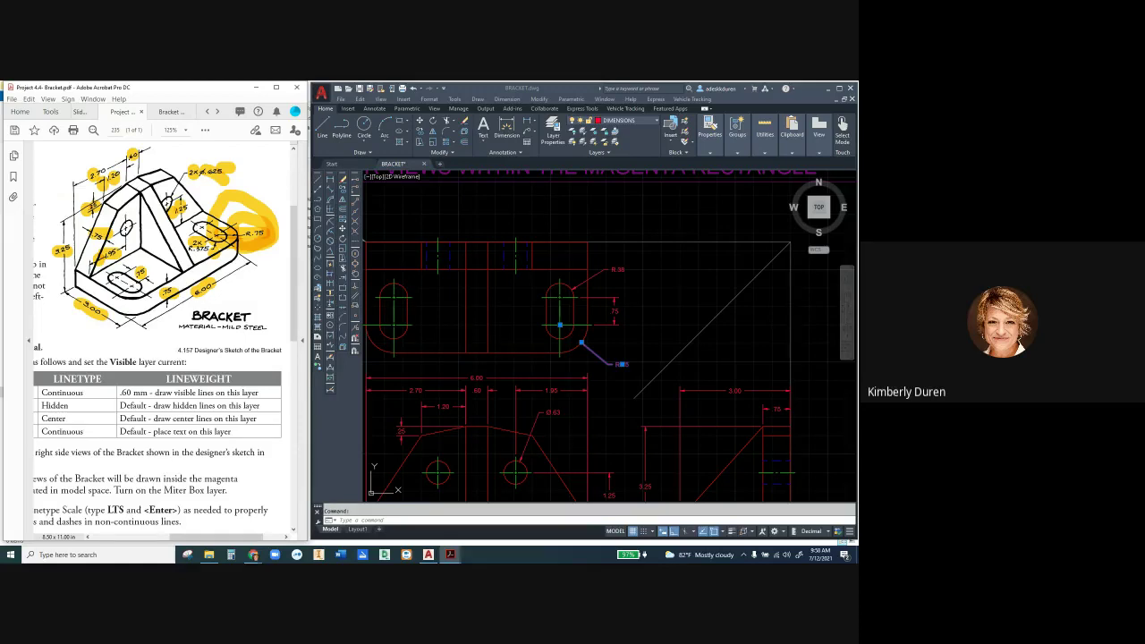
{"action": "left_click", "coordinate": [622, 364]}
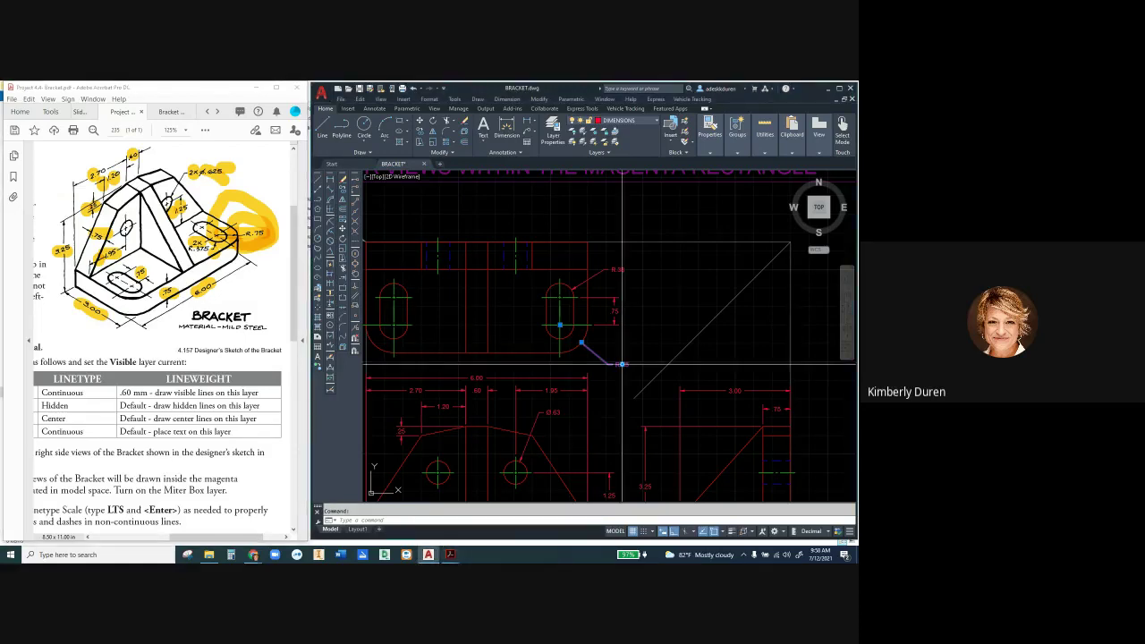
{"action": "right_click", "coordinate": [622, 365]}
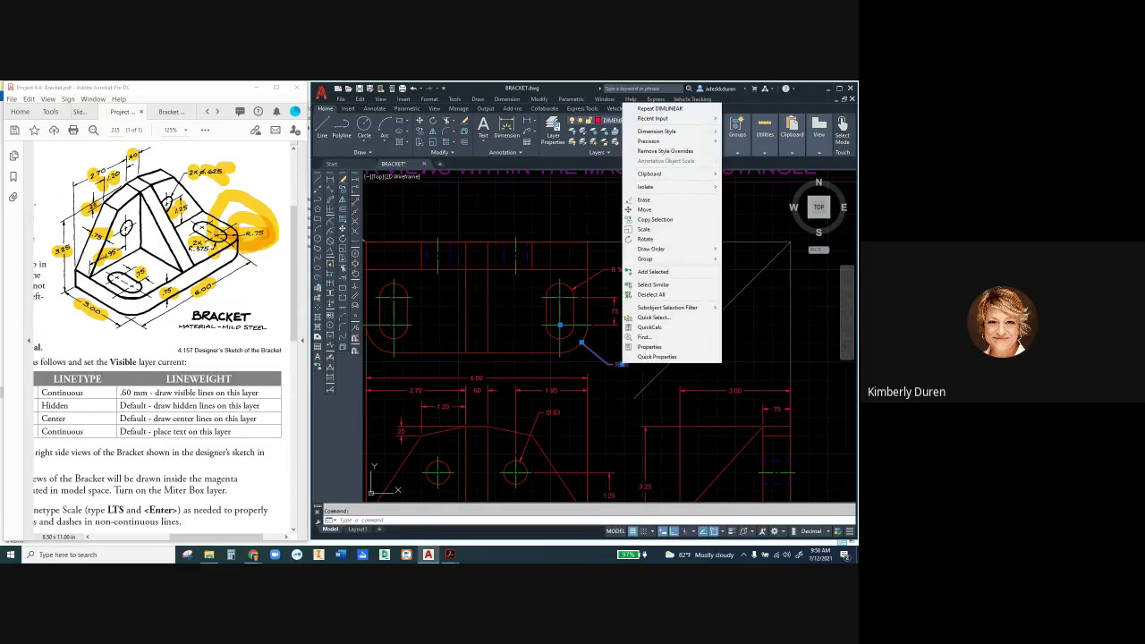
{"action": "mouse_move", "coordinate": [662, 132]}
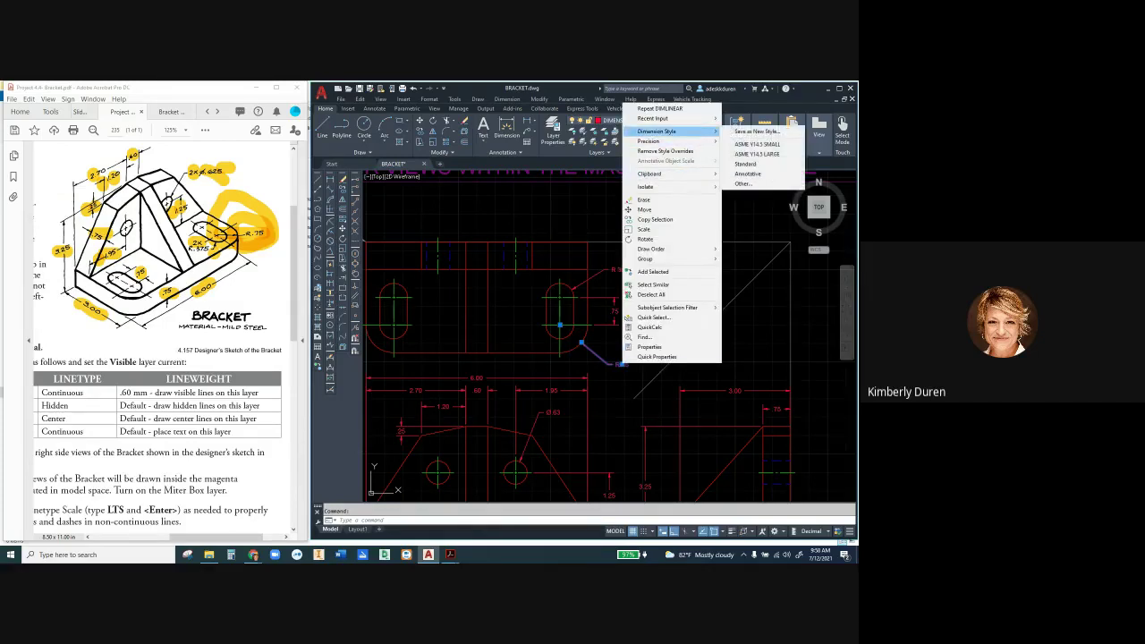
{"action": "left_click", "coordinate": [757, 154]}
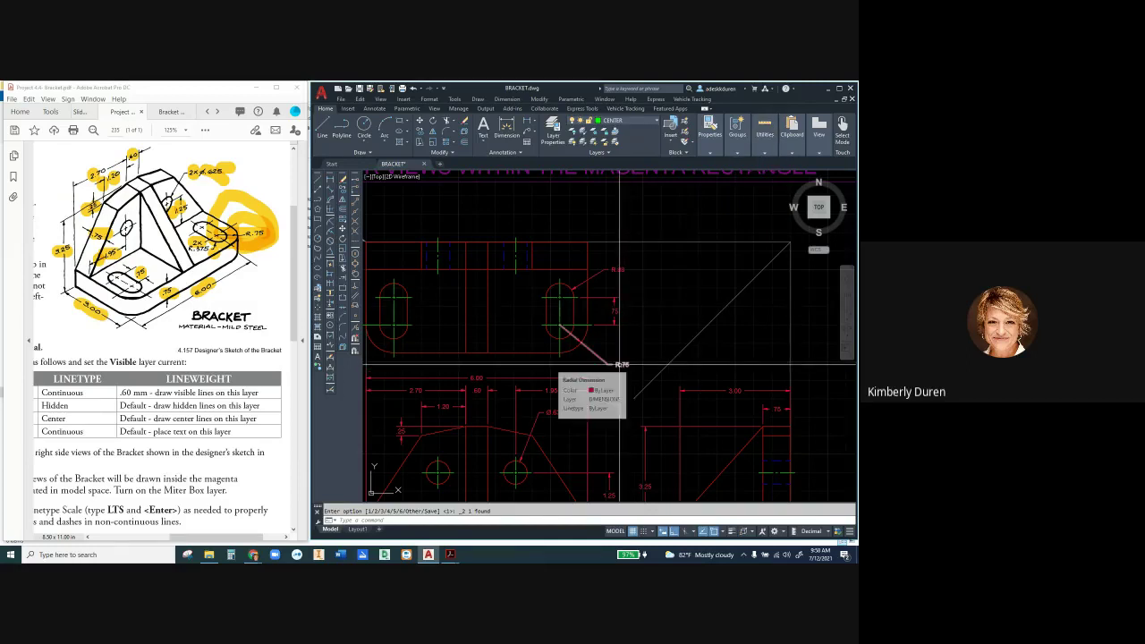
{"action": "scroll", "coordinate": [562, 333], "scroll_direction": "up", "scroll_amount": 5}
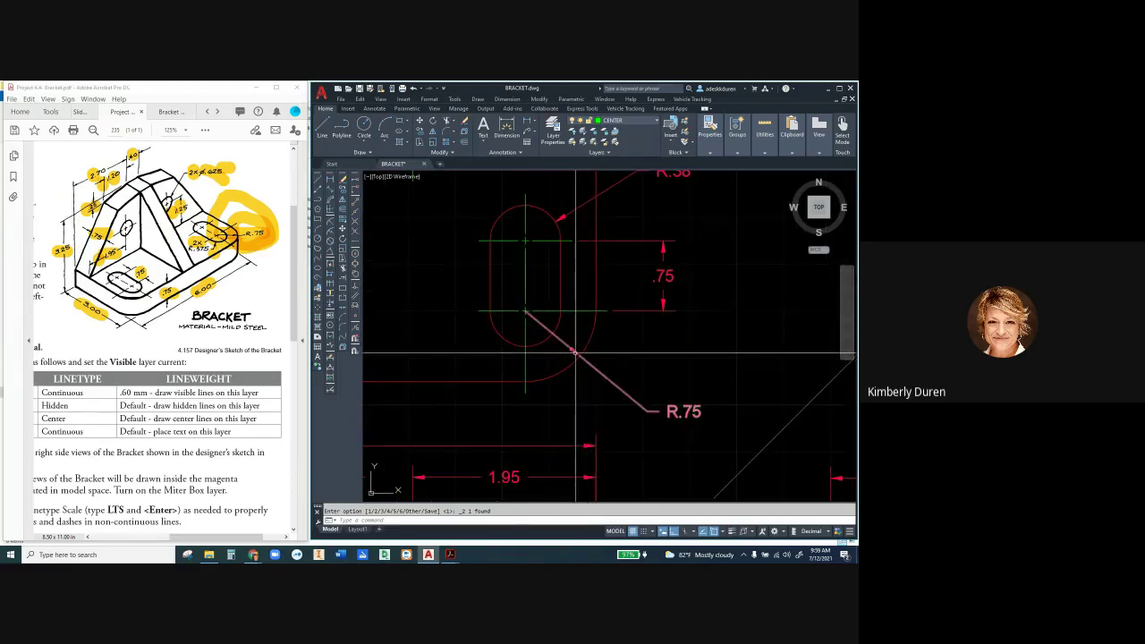
{"action": "mouse_move", "coordinate": [571, 350]}
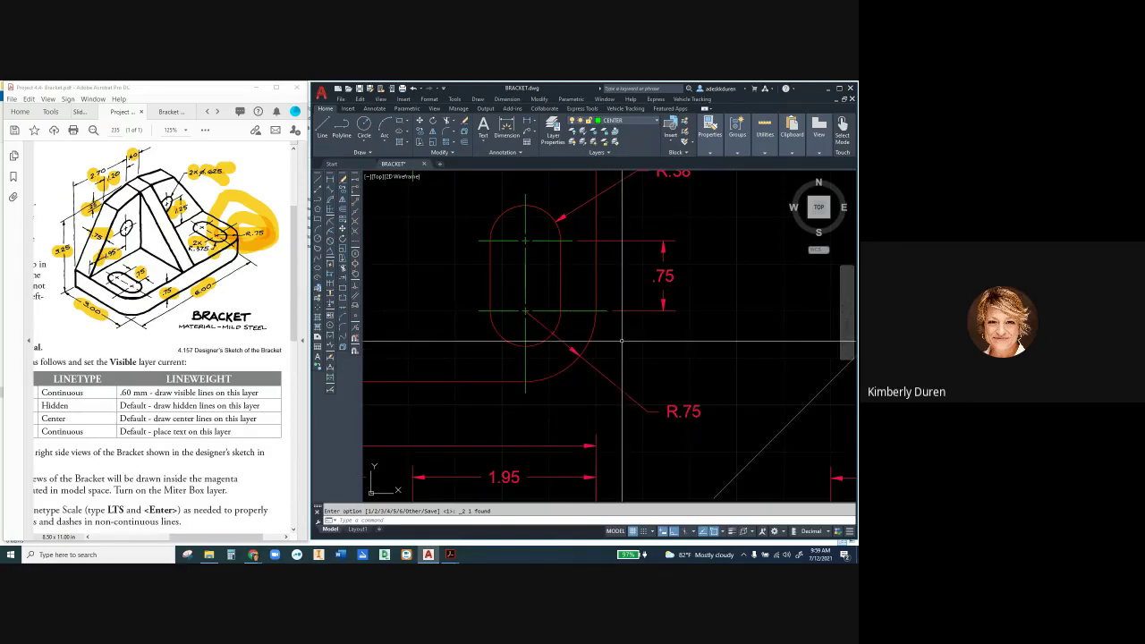
{"action": "scroll", "coordinate": [622, 341], "scroll_direction": "down", "scroll_amount": 2}
{"action": "scroll", "coordinate": [622, 341], "scroll_direction": "down", "scroll_amount": 2}
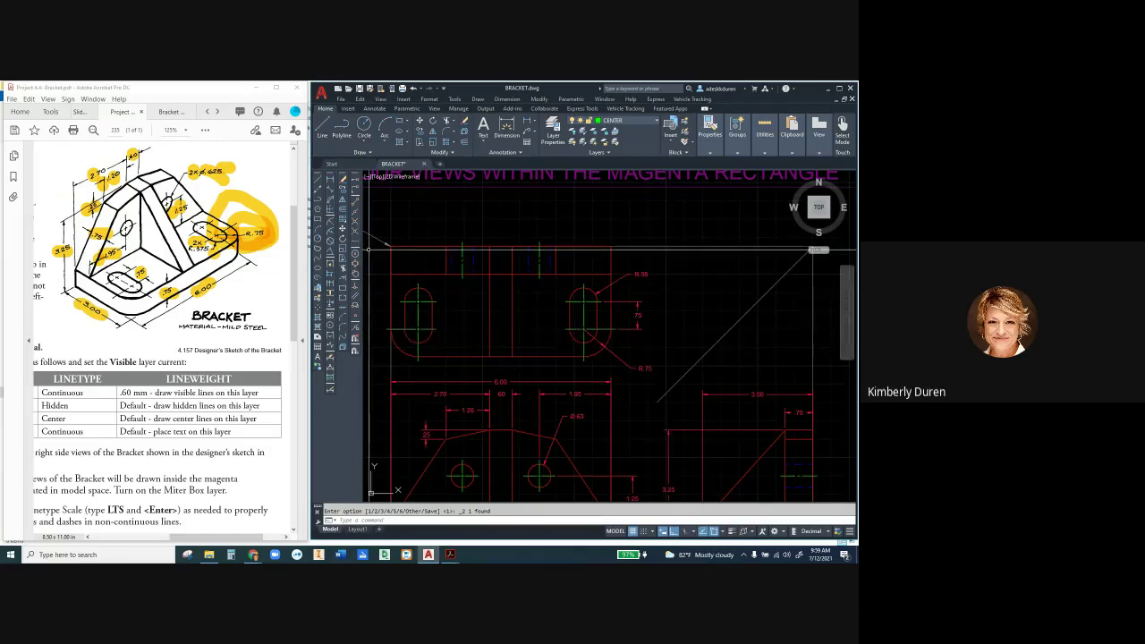
Step: Mark the 2X Ø.625 hole and 2X R.375 slot callouts in the PDF sketch with the highlighter
{"action": "key", "text": "alt+Tab"}
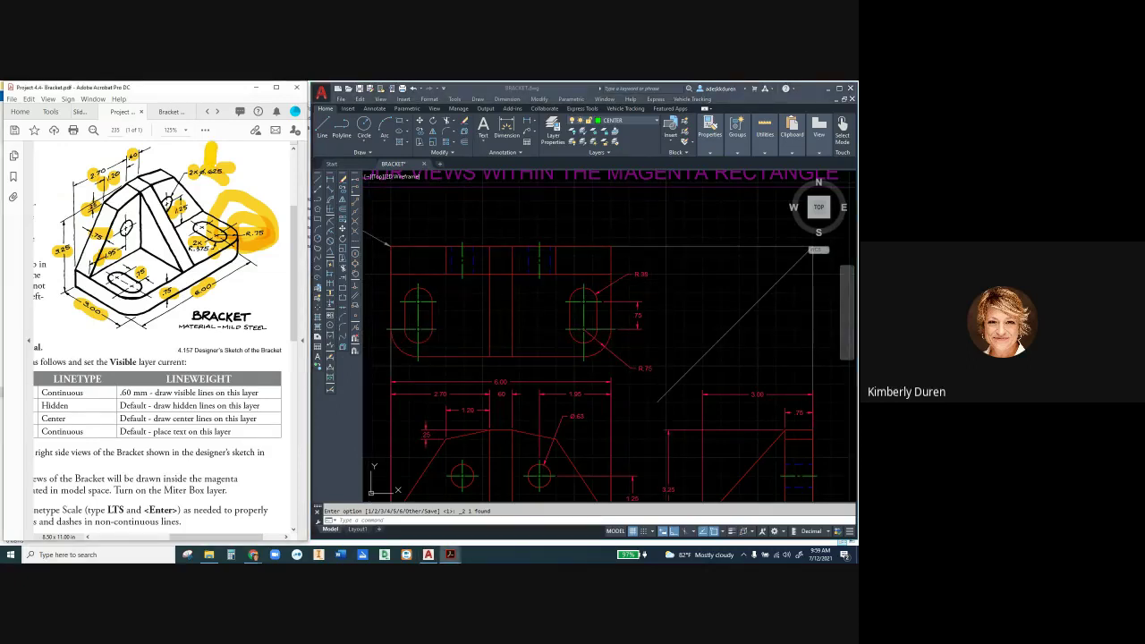
{"action": "key", "text": "ctrl+z"}
{"action": "key", "text": "ctrl+z"}
{"action": "key", "text": "alt+Tab"}
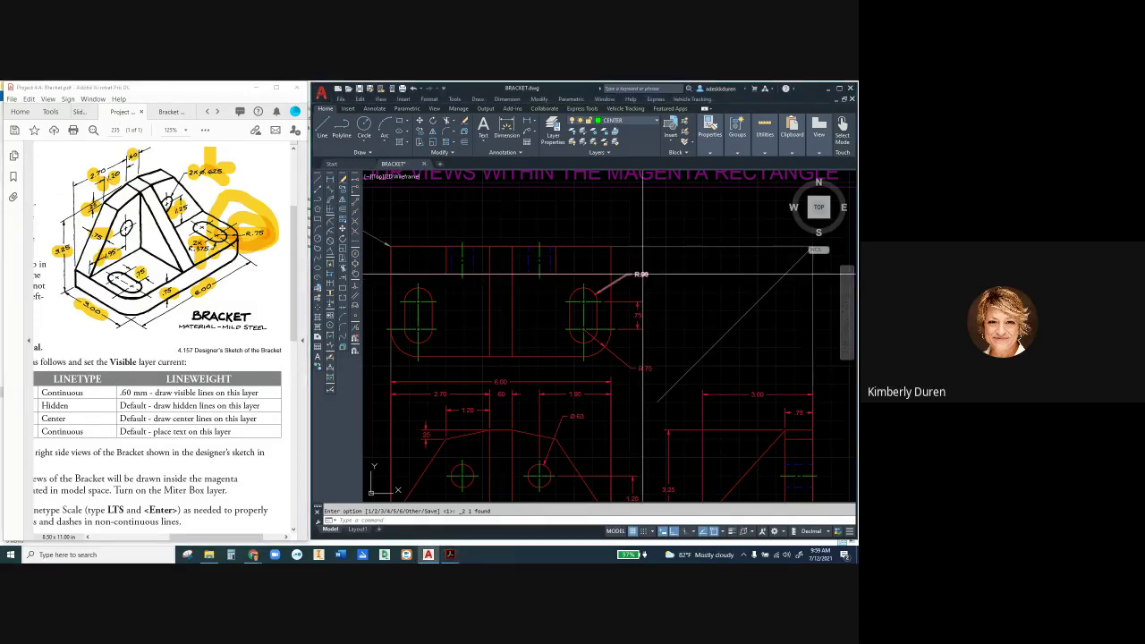
Step: Set the precision of the top view's slot radius and the front view's hole diameter dimensions to 0.000
{"action": "left_click", "coordinate": [639, 274]}
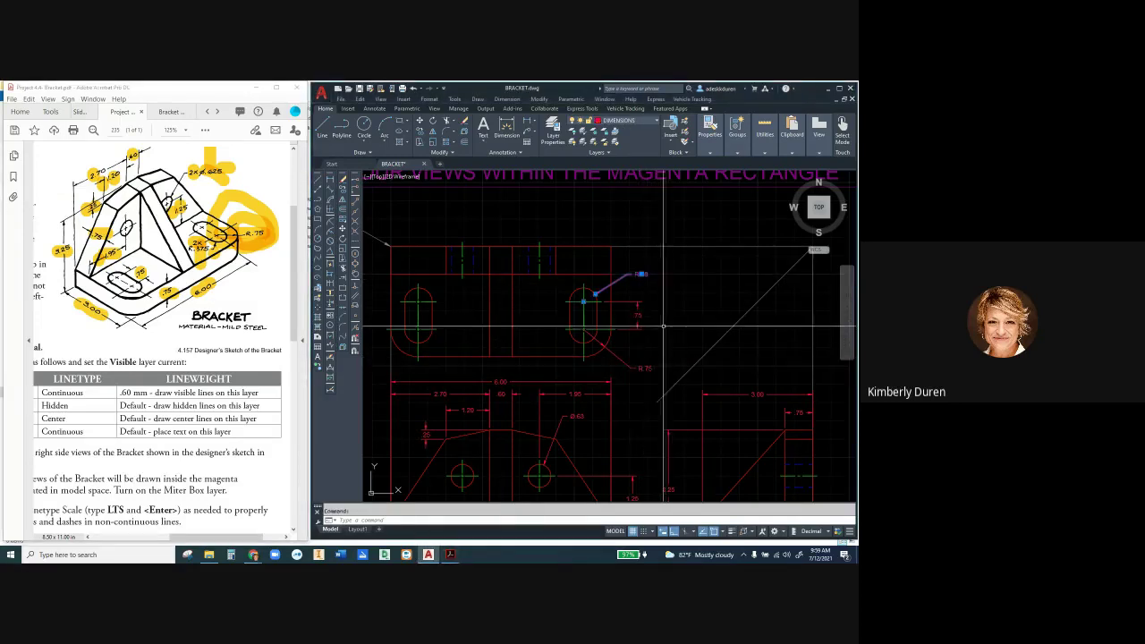
{"action": "left_click", "coordinate": [577, 418]}
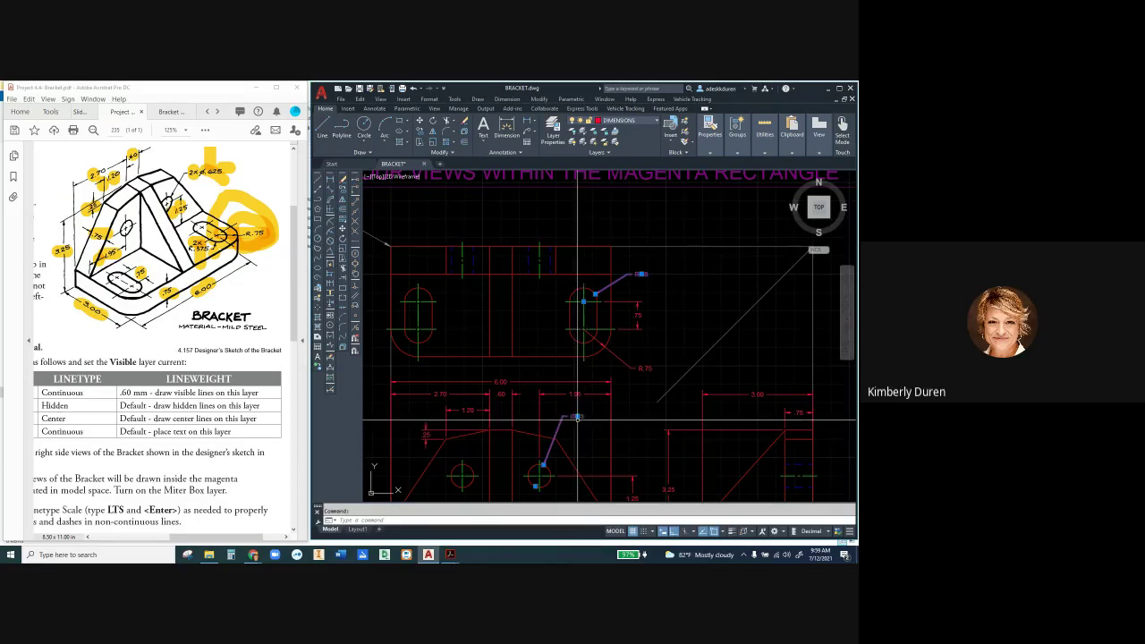
{"action": "right_click", "coordinate": [577, 418]}
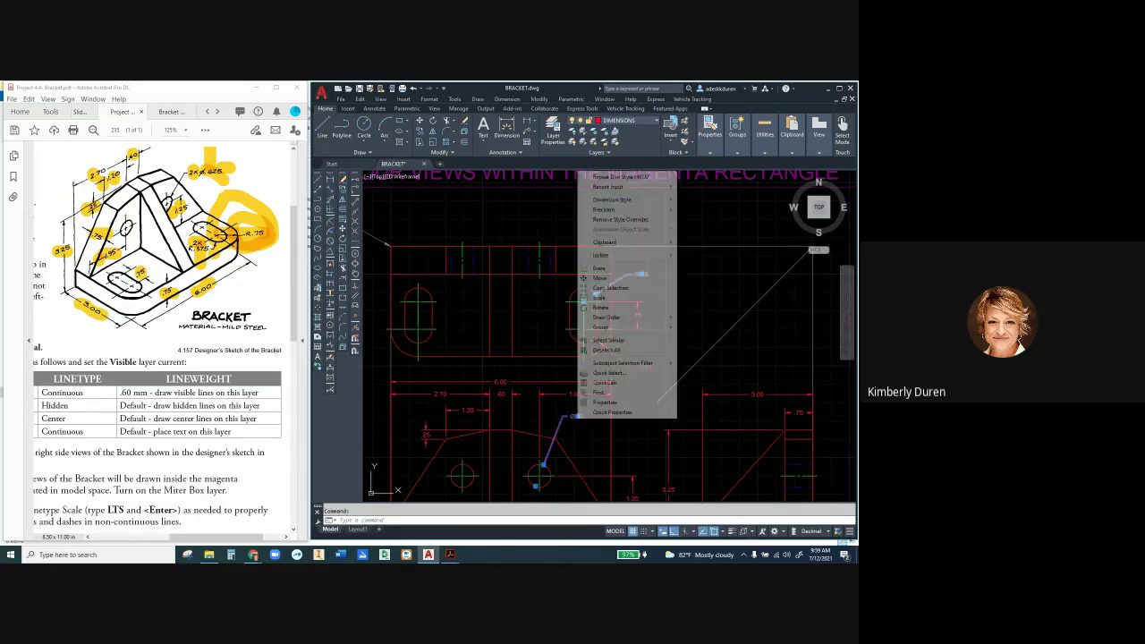
{"action": "mouse_move", "coordinate": [604, 210]}
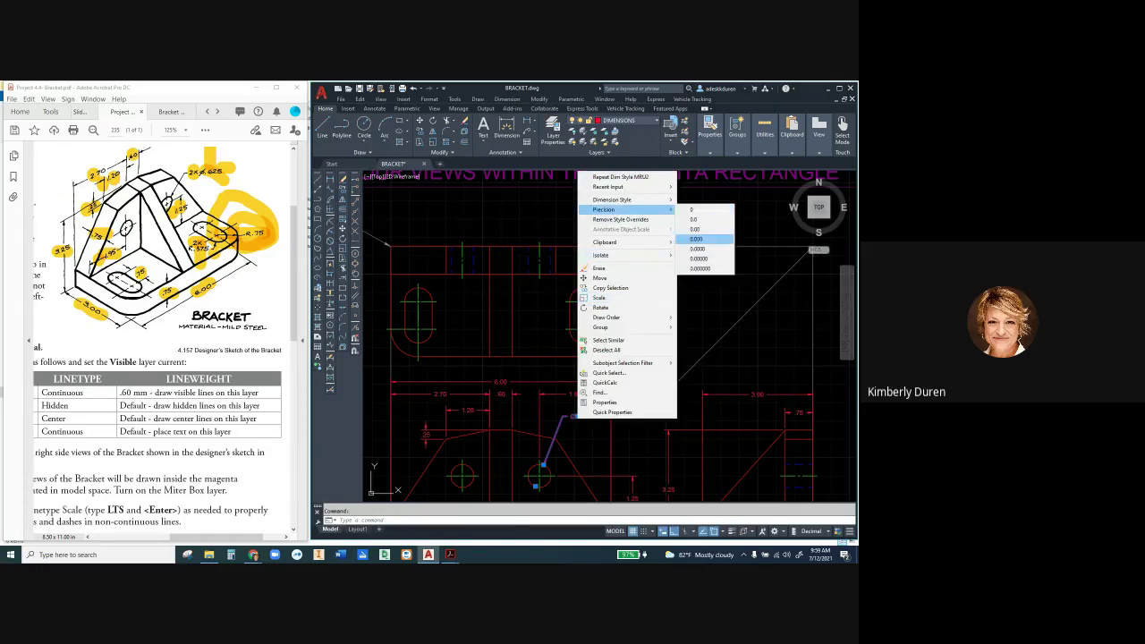
{"action": "left_click", "coordinate": [703, 239]}
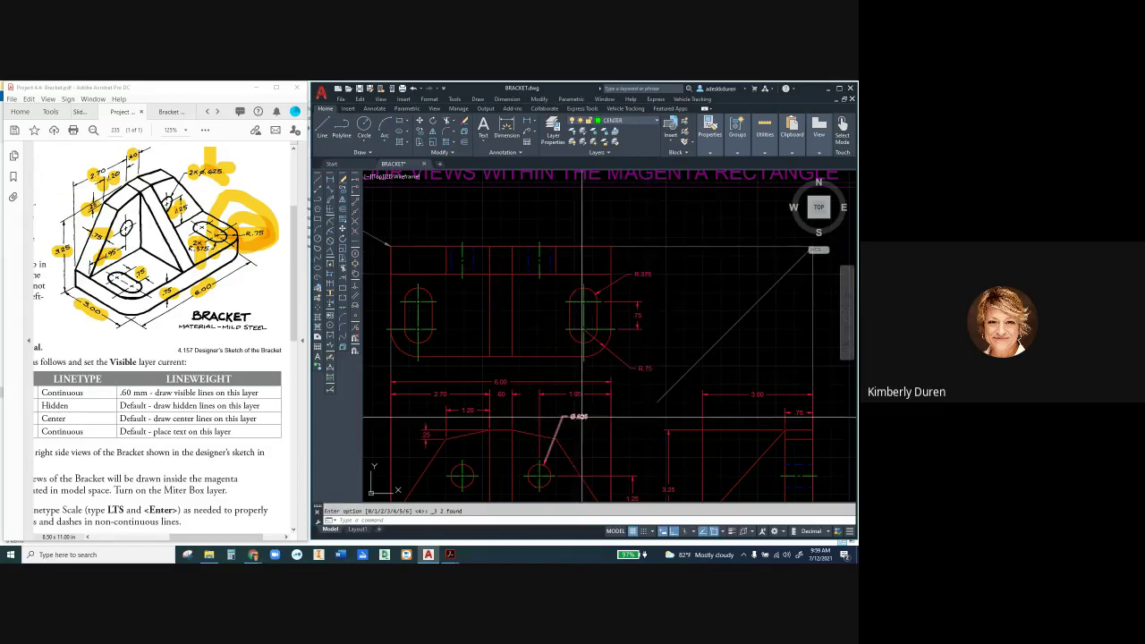
{"action": "mouse_move", "coordinate": [583, 416]}
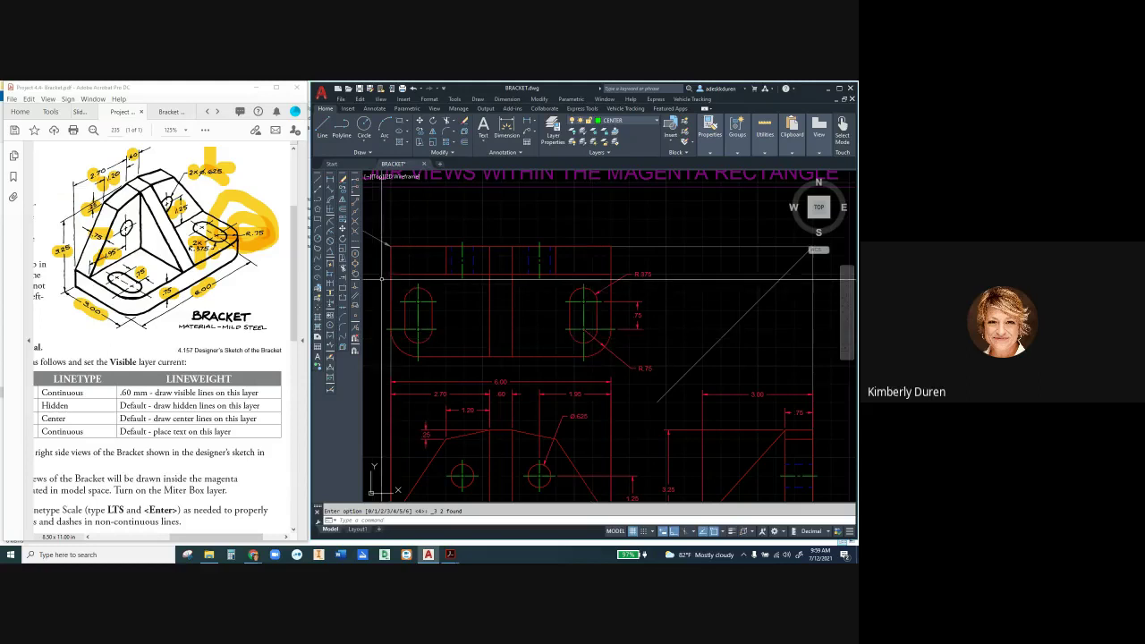
Step: Add the prefix 4X to the slot radius dimension's text in the top view
{"action": "left_click", "coordinate": [645, 275]}
{"action": "left_click", "coordinate": [643, 273]}
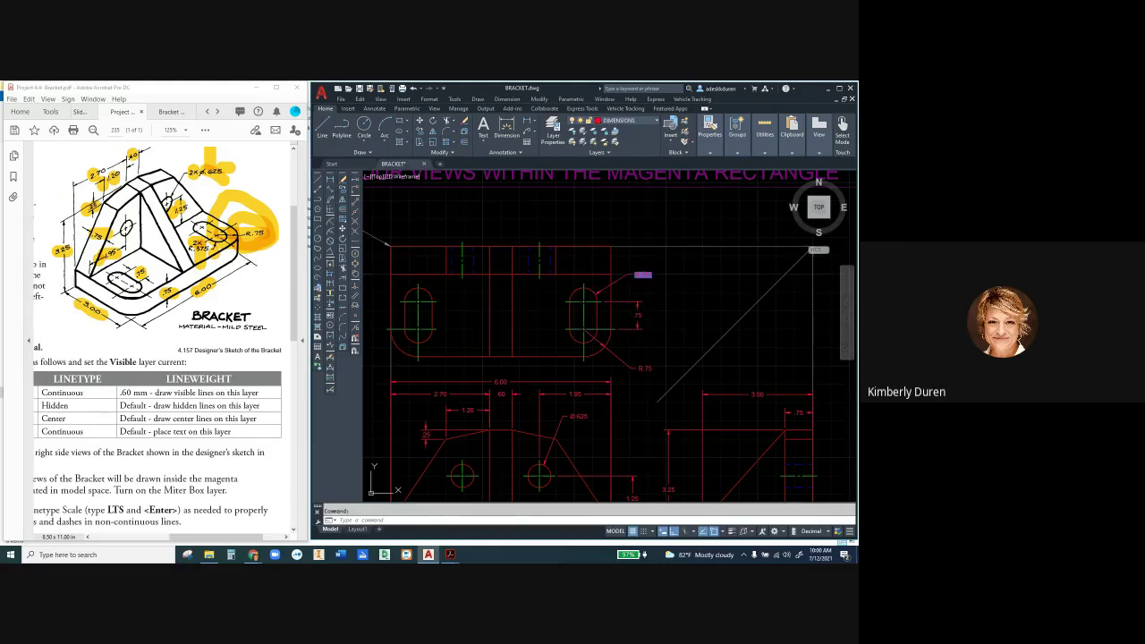
{"action": "double_click", "coordinate": [643, 275]}
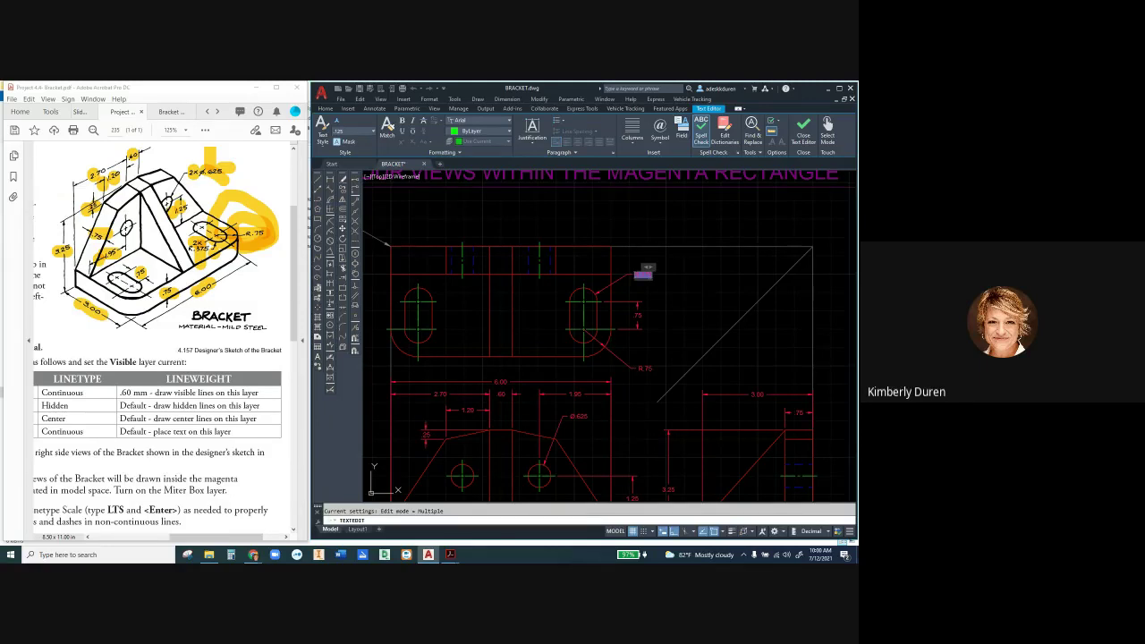
{"action": "type", "text": "M"}
{"action": "key", "text": "Delete"}
{"action": "key", "text": "Escape"}
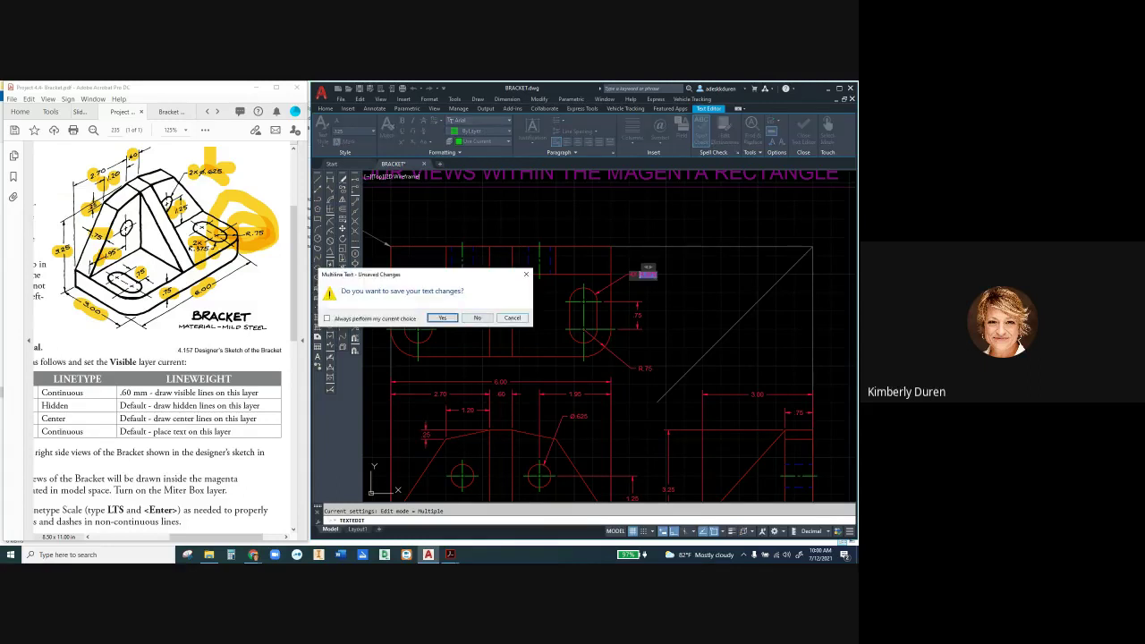
{"action": "left_click", "coordinate": [511, 317]}
{"action": "left_click", "coordinate": [819, 248]}
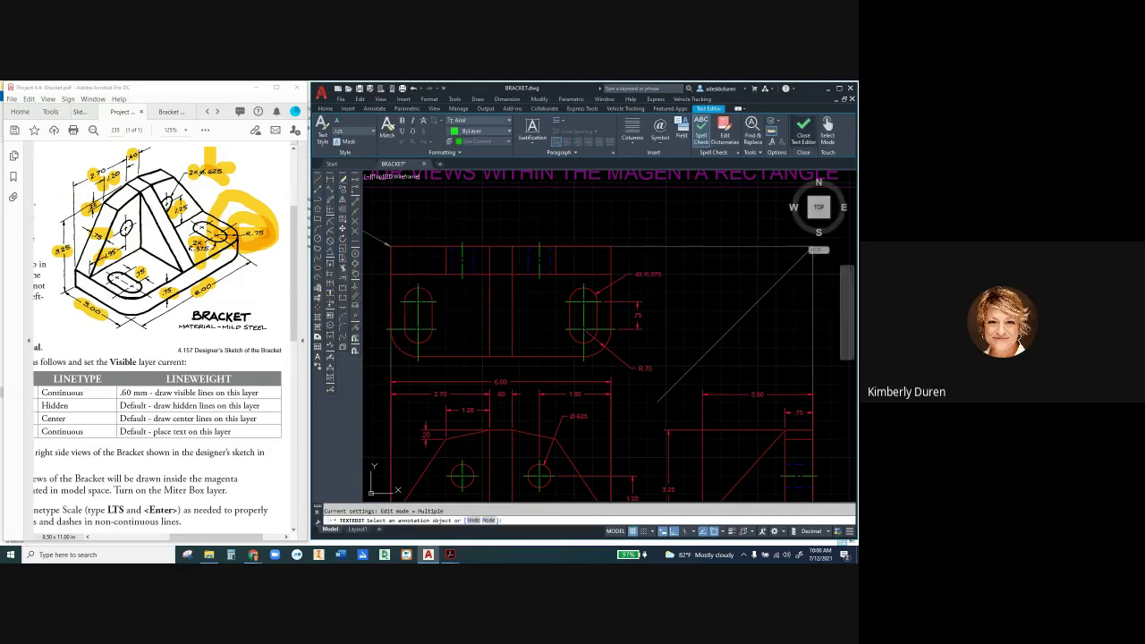
{"action": "key", "text": "Escape"}
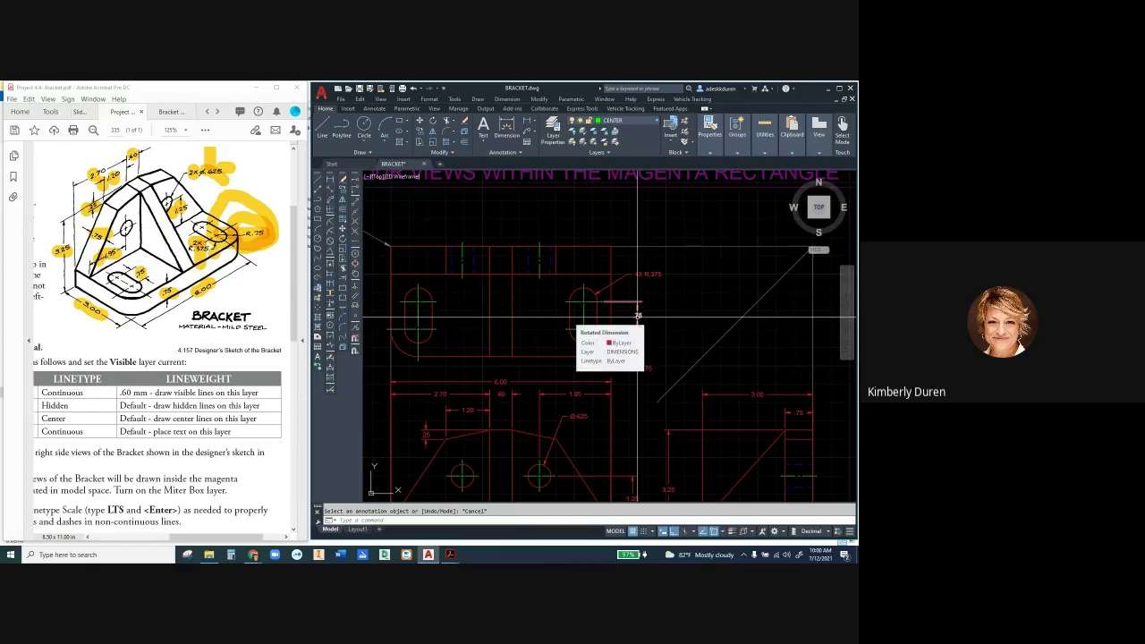
Step: Add the prefix 2X to the text of the vertical dimension between the slot's arc centers in the top view
{"action": "left_click", "coordinate": [638, 315]}
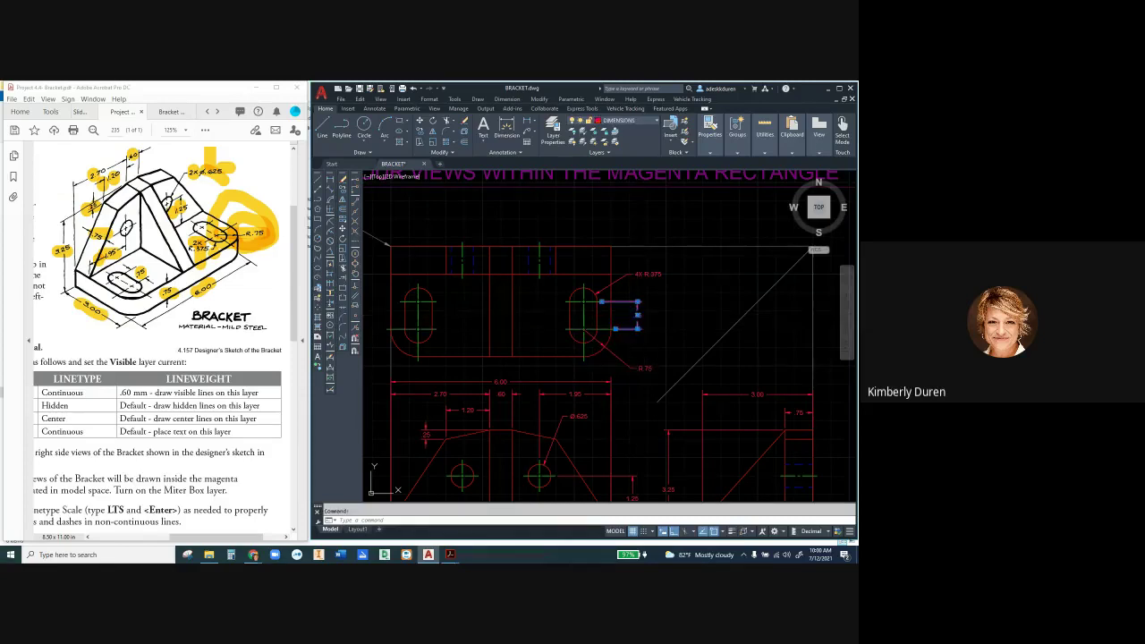
{"action": "mouse_move", "coordinate": [637, 315]}
{"action": "key", "text": "Escape"}
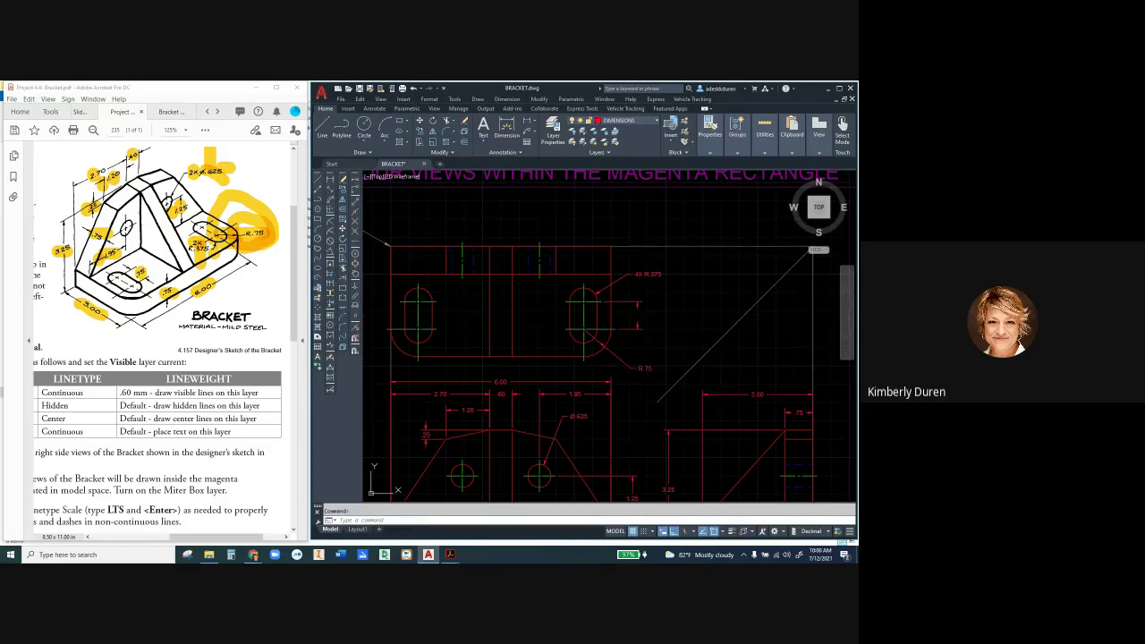
{"action": "double_click", "coordinate": [638, 315]}
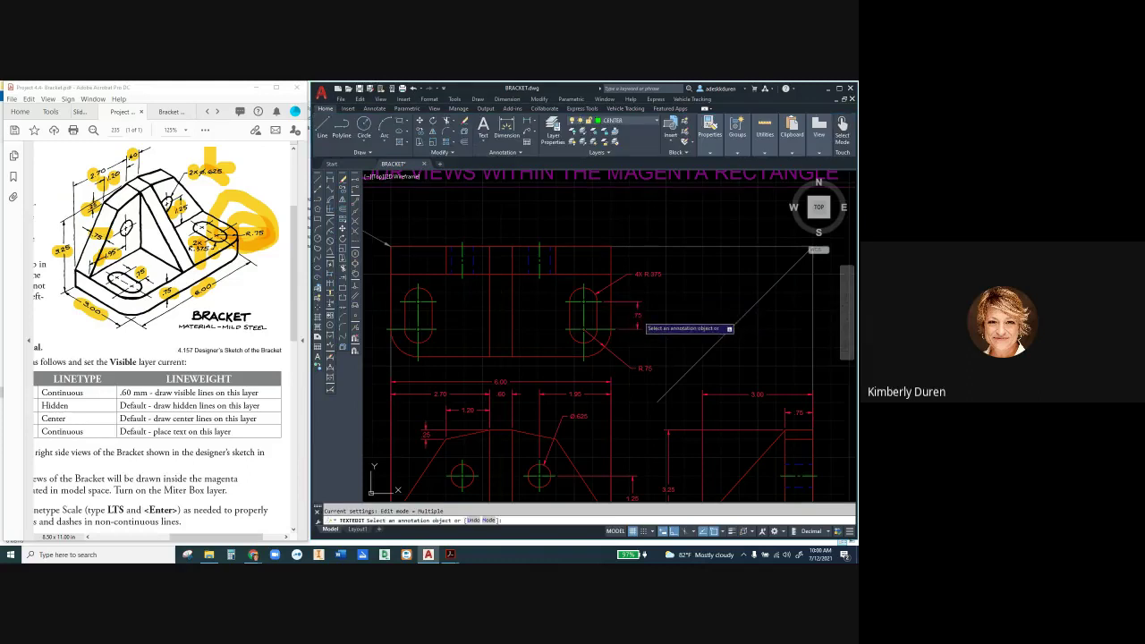
{"action": "left_click", "coordinate": [637, 315]}
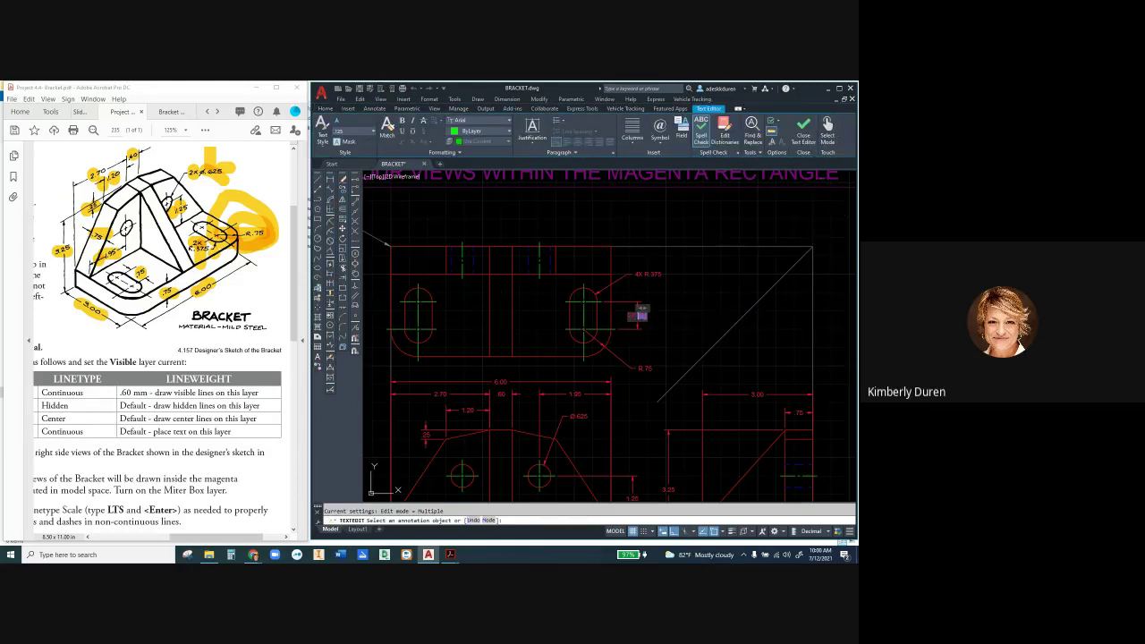
{"action": "left_click", "coordinate": [663, 324]}
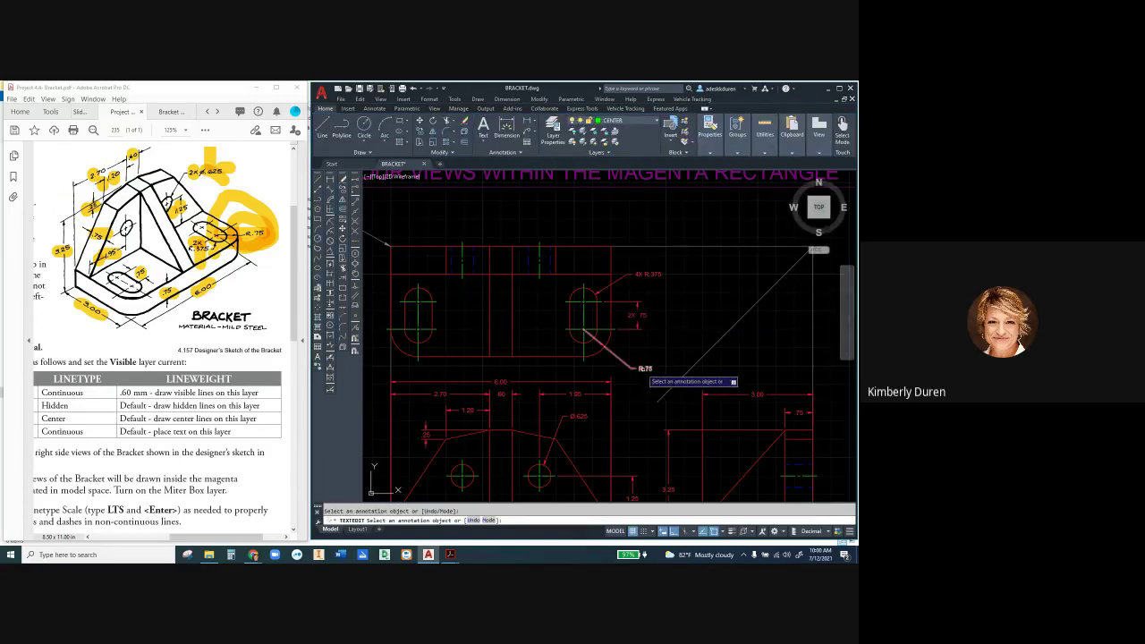
Step: Add the prefix 2X to the corner radius dimension's text in the top view
{"action": "left_click", "coordinate": [643, 368]}
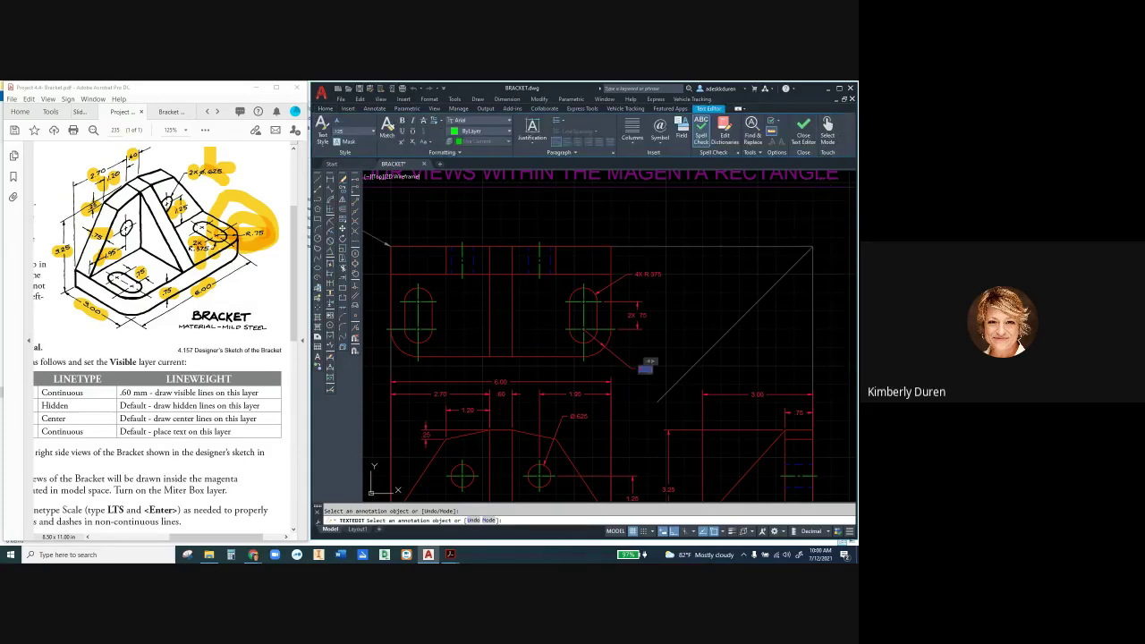
{"action": "type", "text": "2X"}
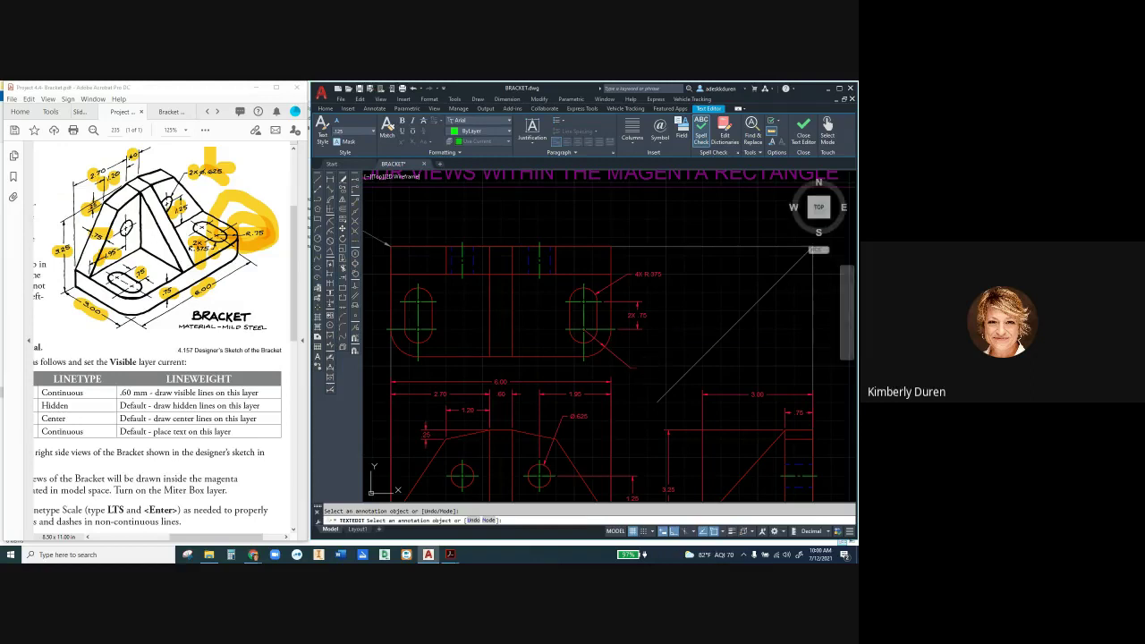
{"action": "left_click", "coordinate": [658, 345]}
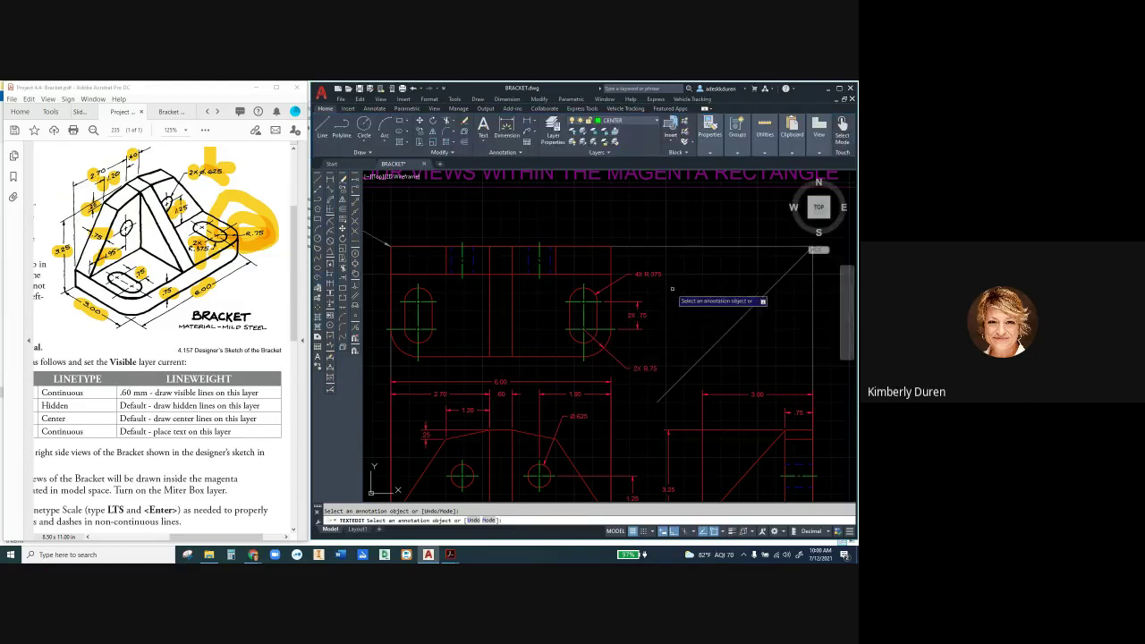
Step: Add the prefix 2X to the front view's hole dimensions: the horizontal 1.95 location, the diameter and the vertical 1.25 location
{"action": "scroll", "coordinate": [666, 303], "scroll_direction": "down", "scroll_amount": 1}
{"action": "scroll", "coordinate": [641, 365], "scroll_direction": "up", "scroll_amount": 1}
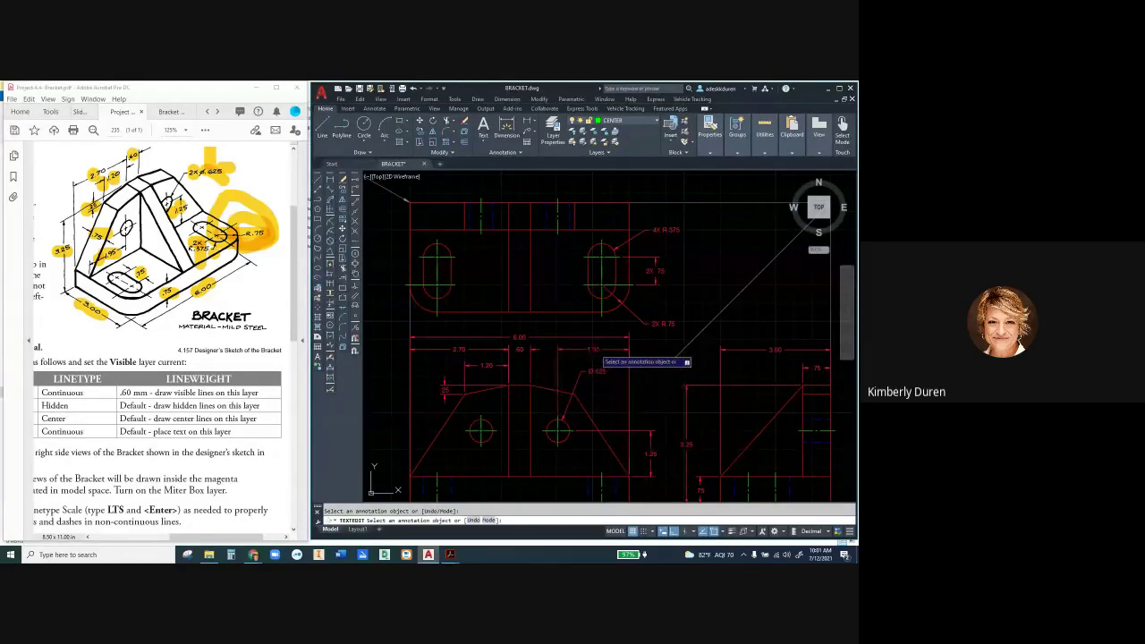
{"action": "left_click", "coordinate": [593, 349]}
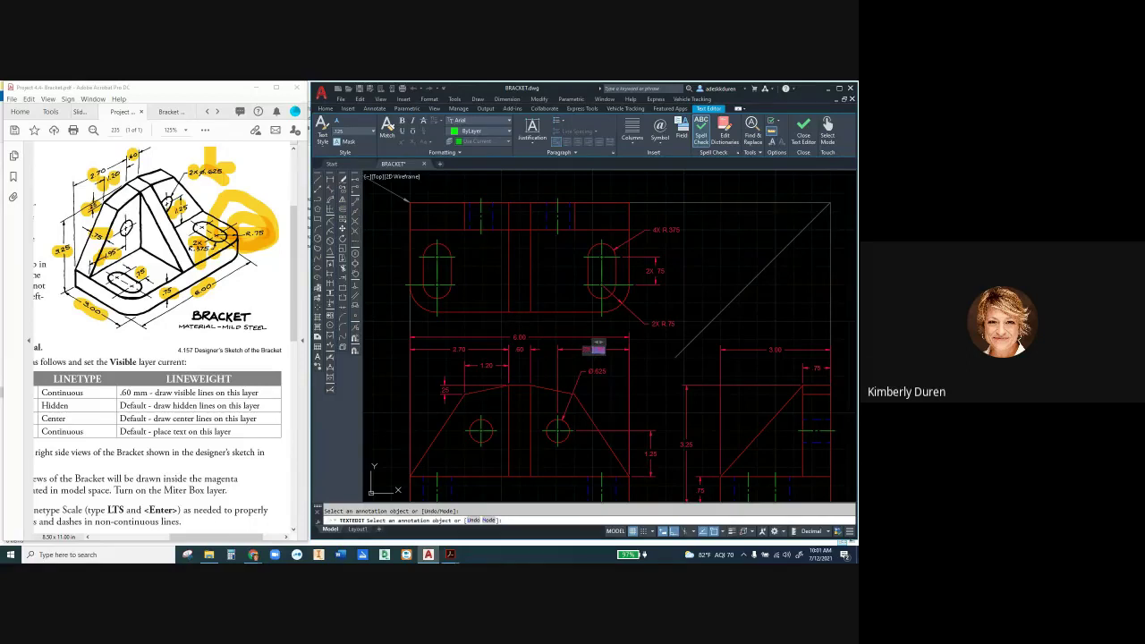
{"action": "left_click", "coordinate": [595, 370]}
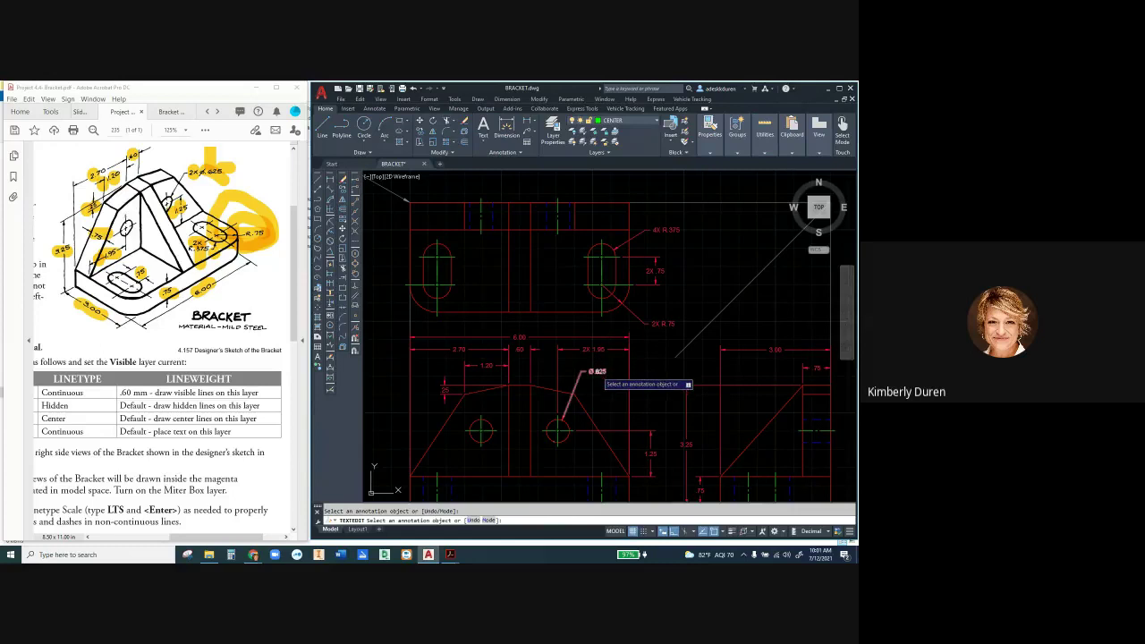
{"action": "left_click", "coordinate": [598, 368]}
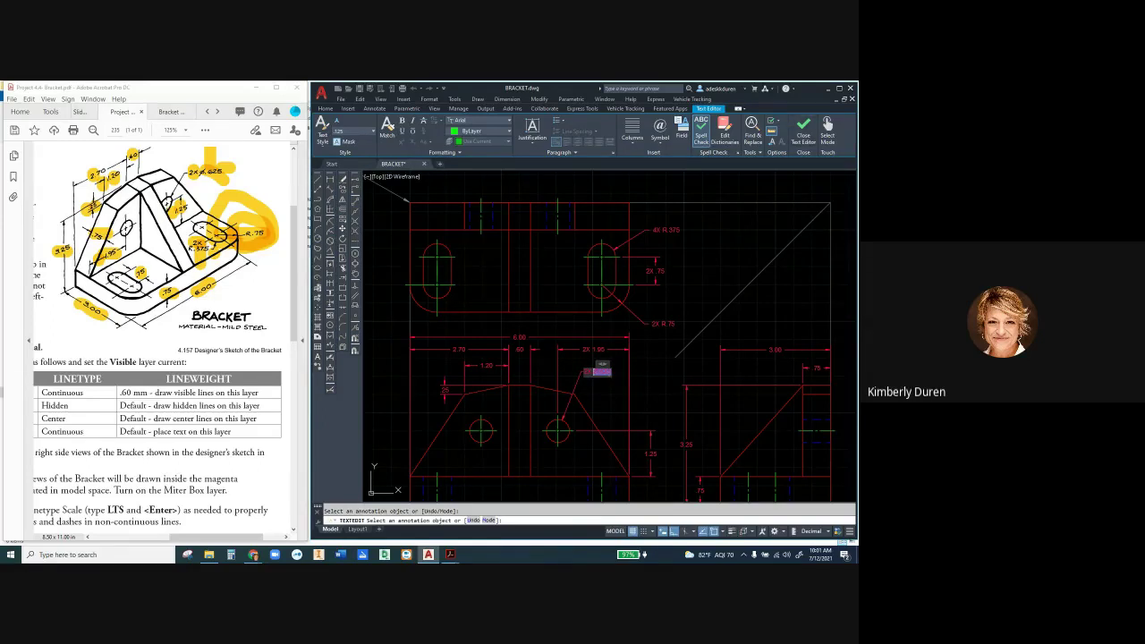
{"action": "left_click", "coordinate": [652, 412]}
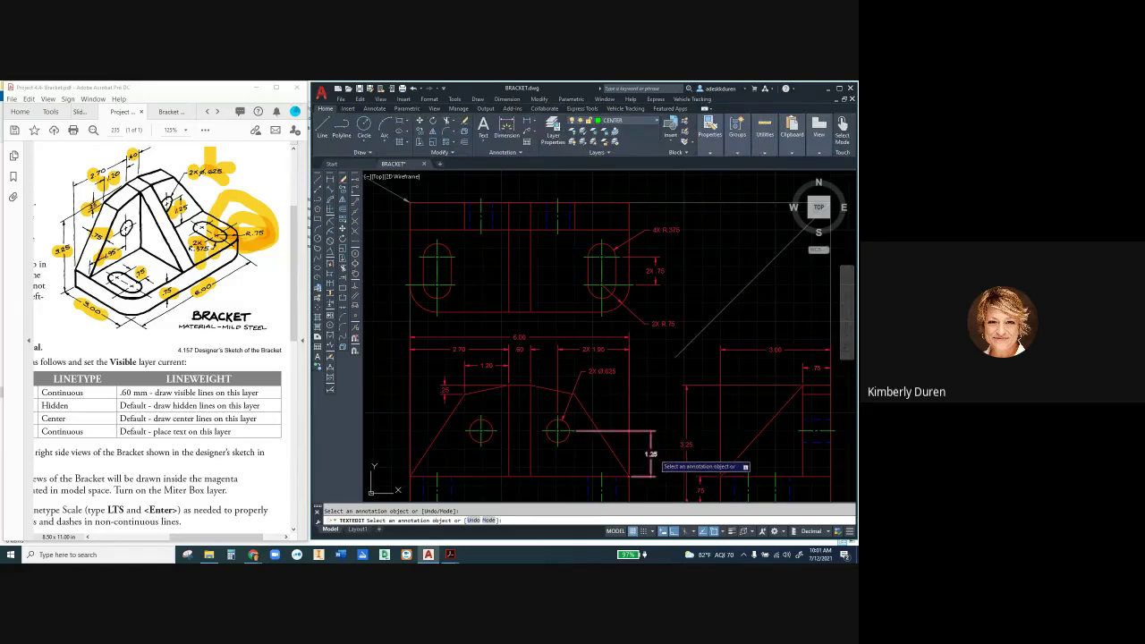
{"action": "left_click", "coordinate": [652, 454]}
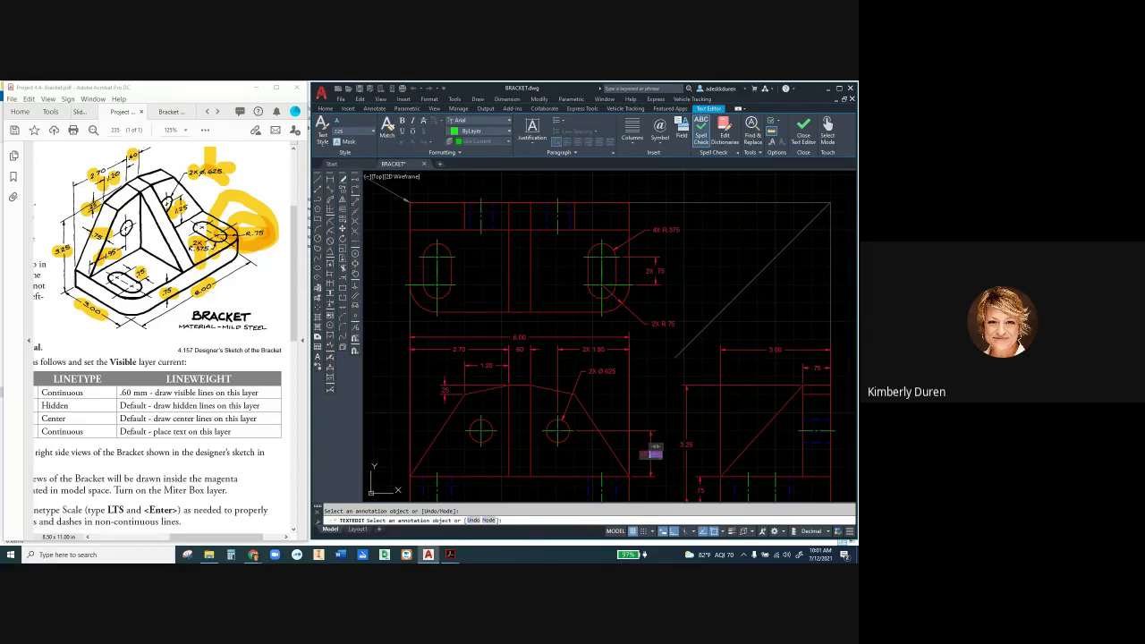
{"action": "left_click", "coordinate": [664, 358]}
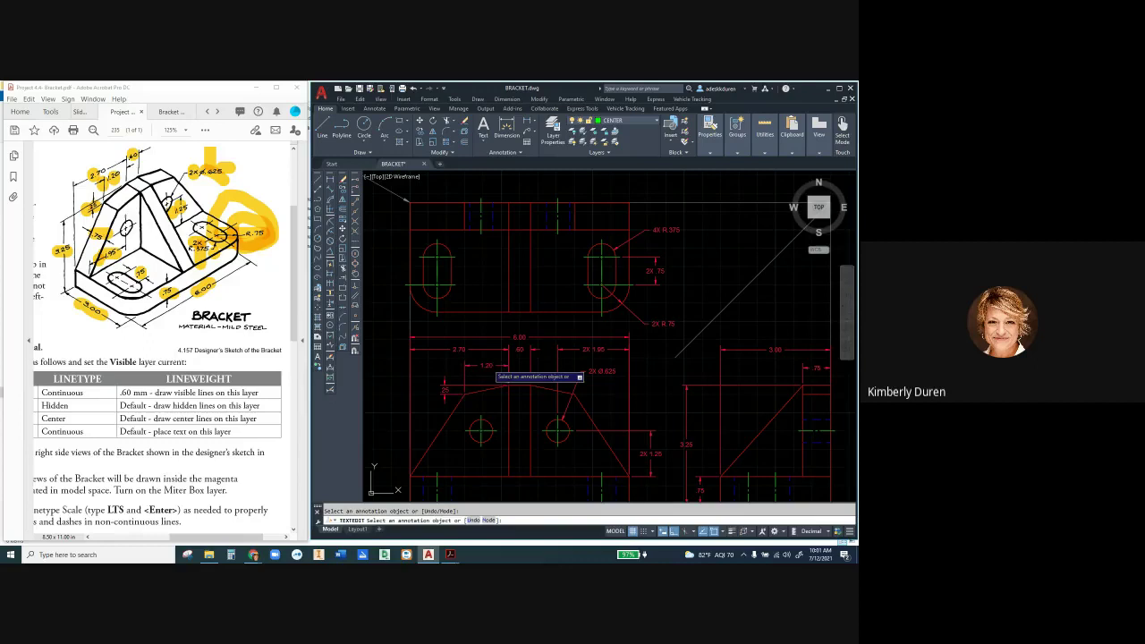
Step: Add the prefix 2X to the 1.20 horizontal and .25 vertical dimensions of the front view's sloped top edge, ending text editing
{"action": "left_click", "coordinate": [488, 364]}
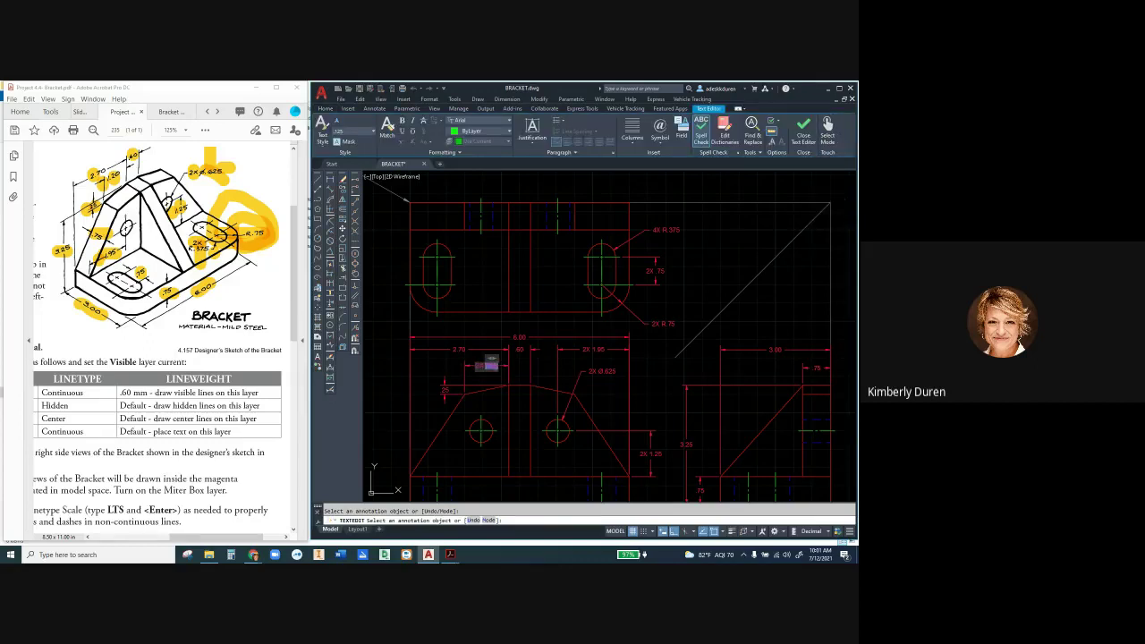
{"action": "left_click", "coordinate": [445, 369]}
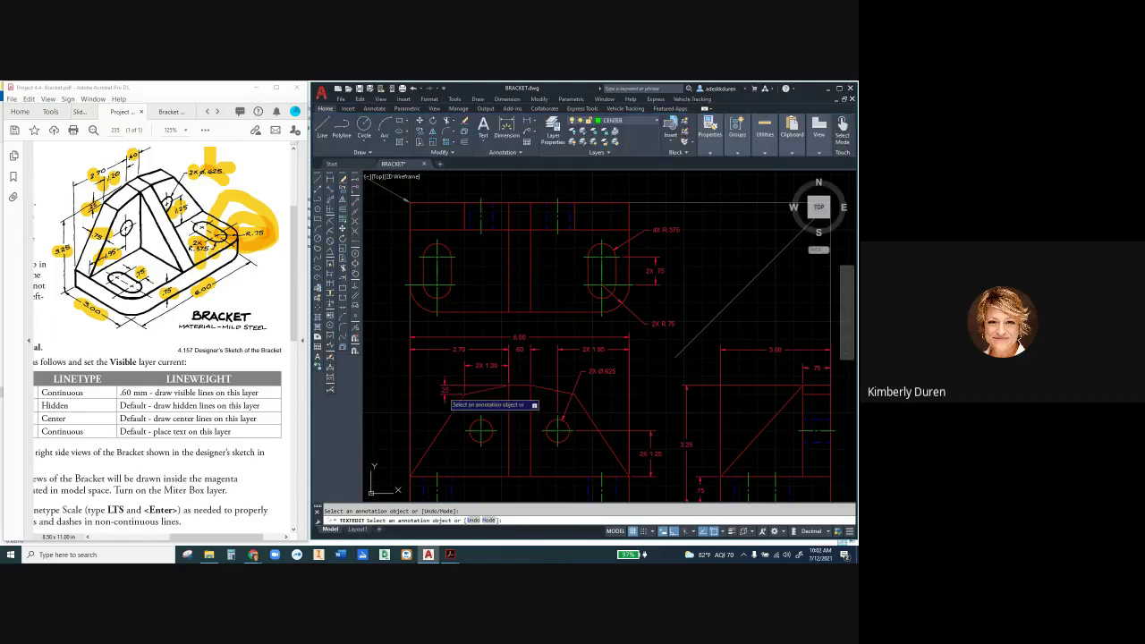
{"action": "left_click", "coordinate": [445, 391]}
{"action": "type", "text": "R.25"}
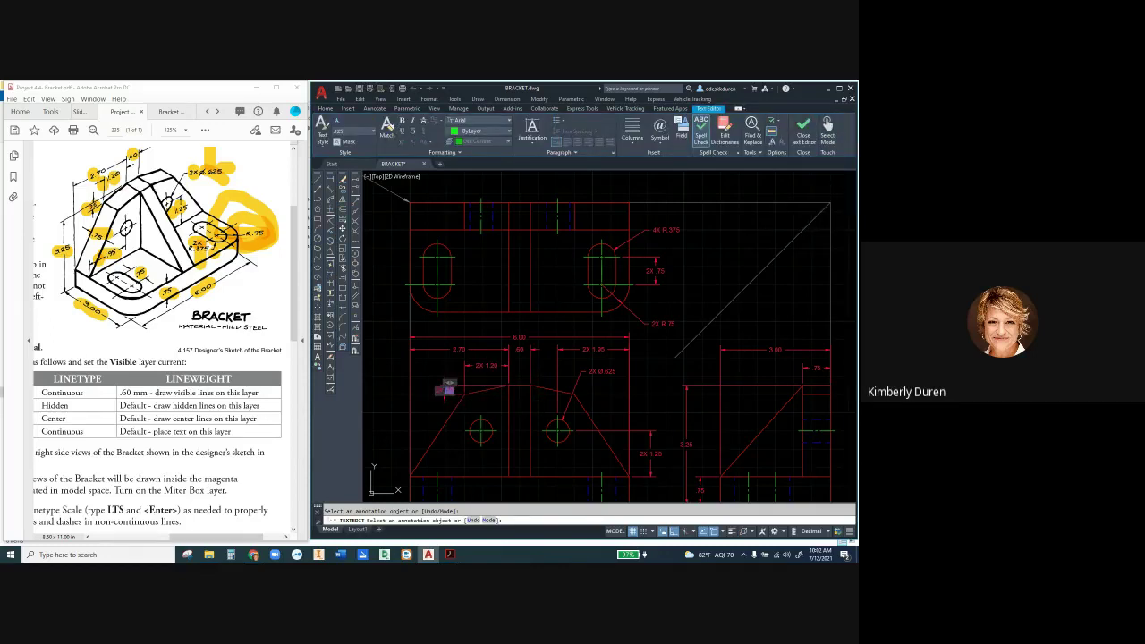
{"action": "left_click", "coordinate": [484, 394]}
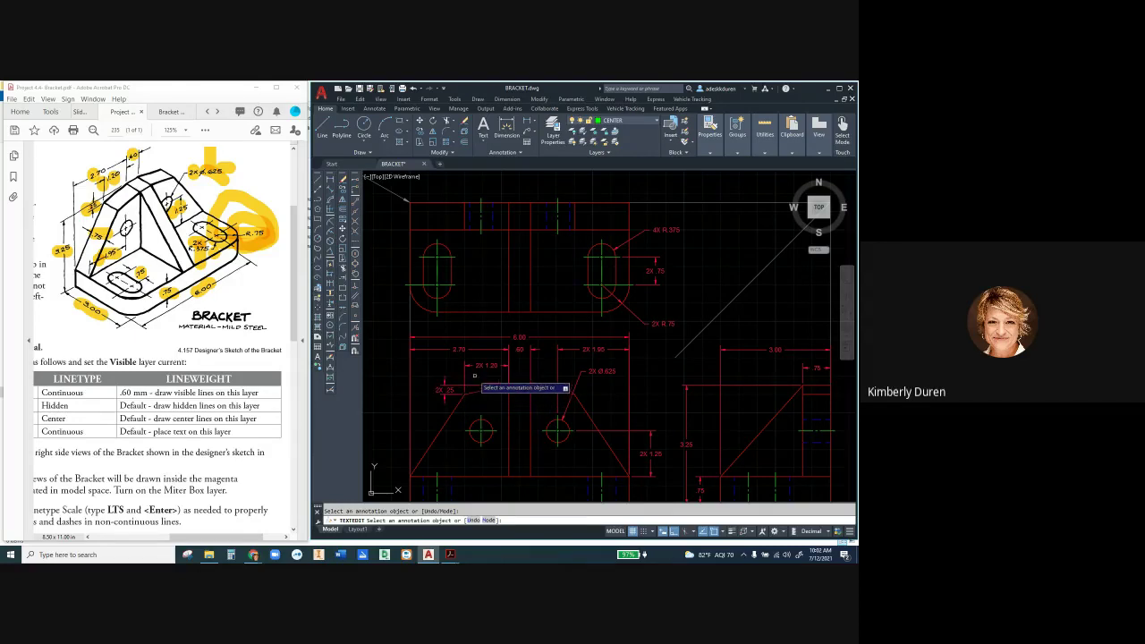
{"action": "scroll", "coordinate": [477, 374], "scroll_direction": "down", "scroll_amount": 2}
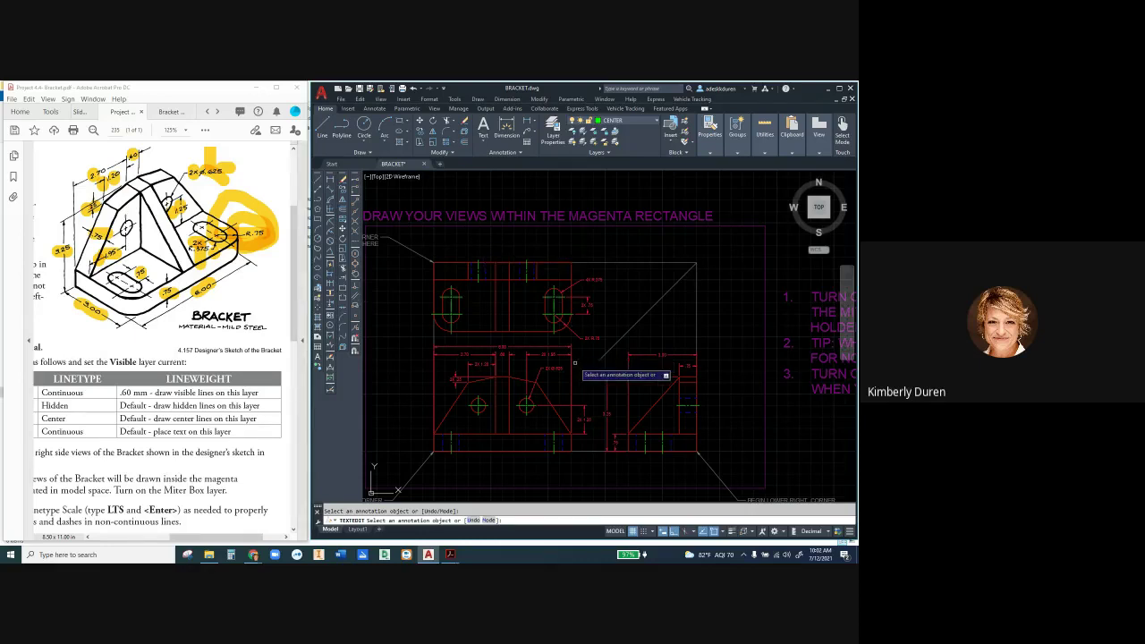
{"action": "key", "text": "Escape"}
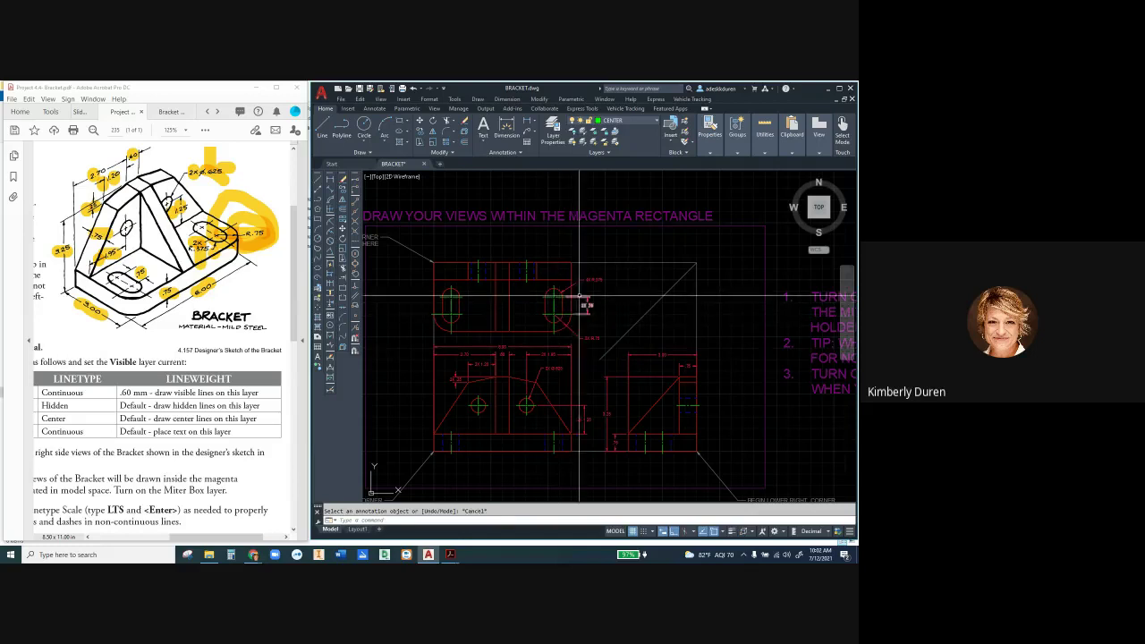
{"action": "mouse_move", "coordinate": [591, 280]}
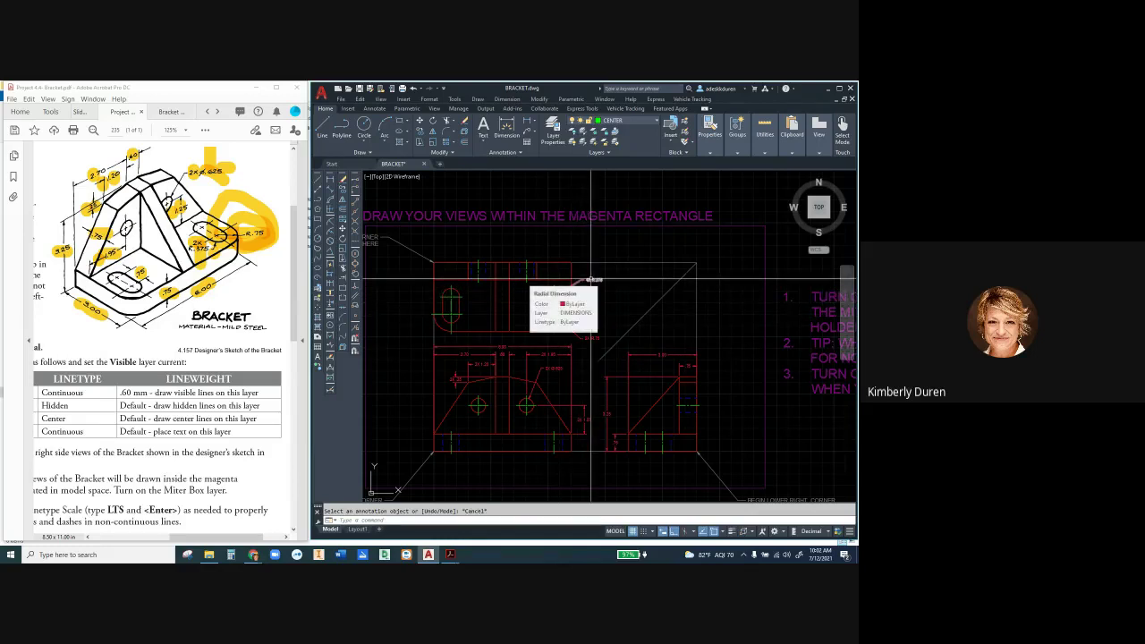
{"action": "scroll", "coordinate": [591, 280], "scroll_direction": "up", "scroll_amount": 5}
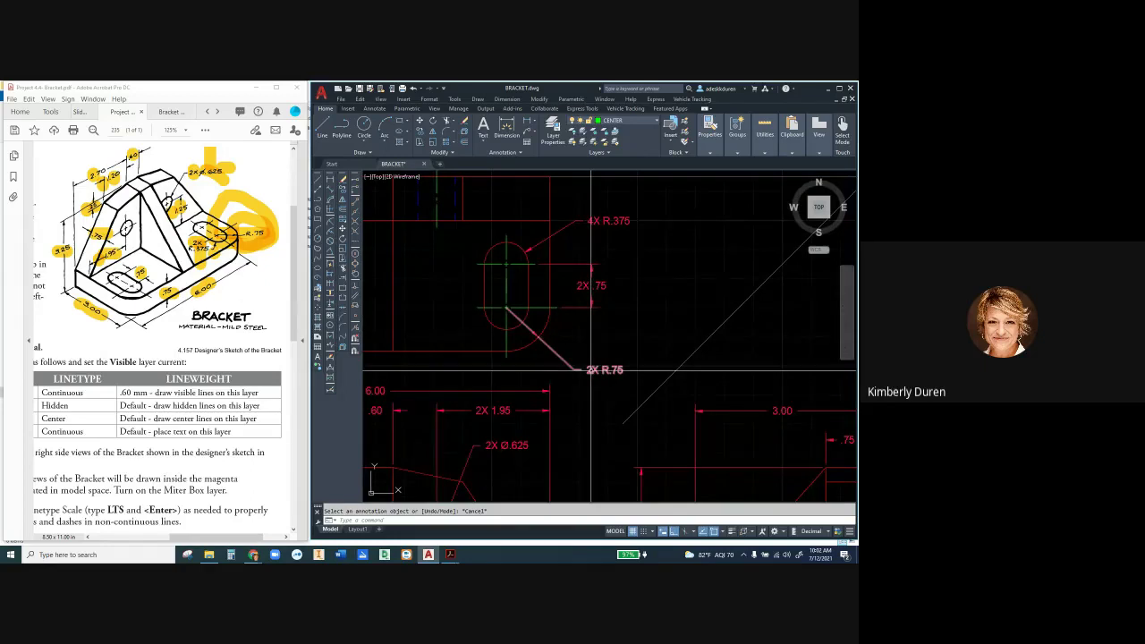
{"action": "scroll", "coordinate": [591, 370], "scroll_direction": "down", "scroll_amount": 3}
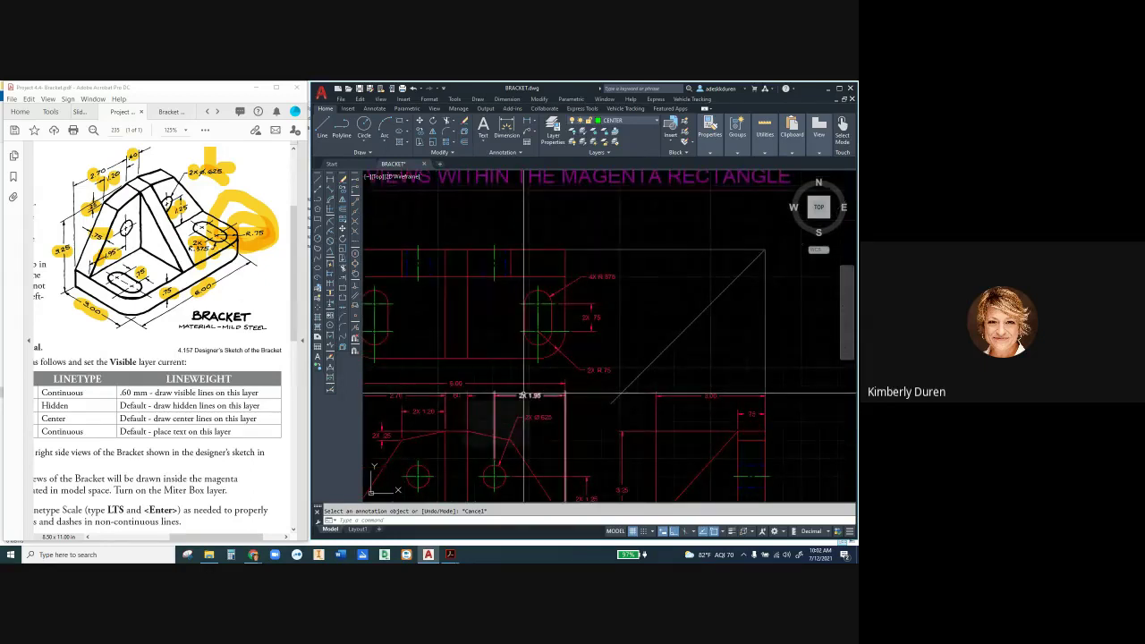
Step: Turn off the Miter Box layer and inspect the dimensioned top, front and side views without it
{"action": "scroll", "coordinate": [524, 394], "scroll_direction": "down", "scroll_amount": 2}
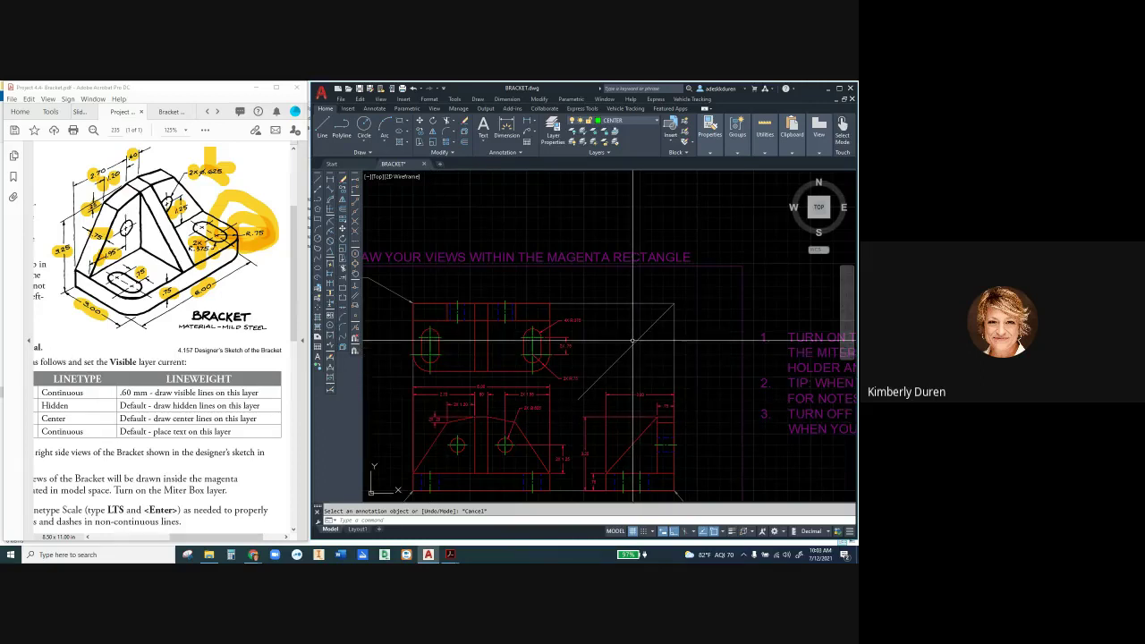
{"action": "scroll", "coordinate": [516, 385], "scroll_direction": "up", "scroll_amount": 5}
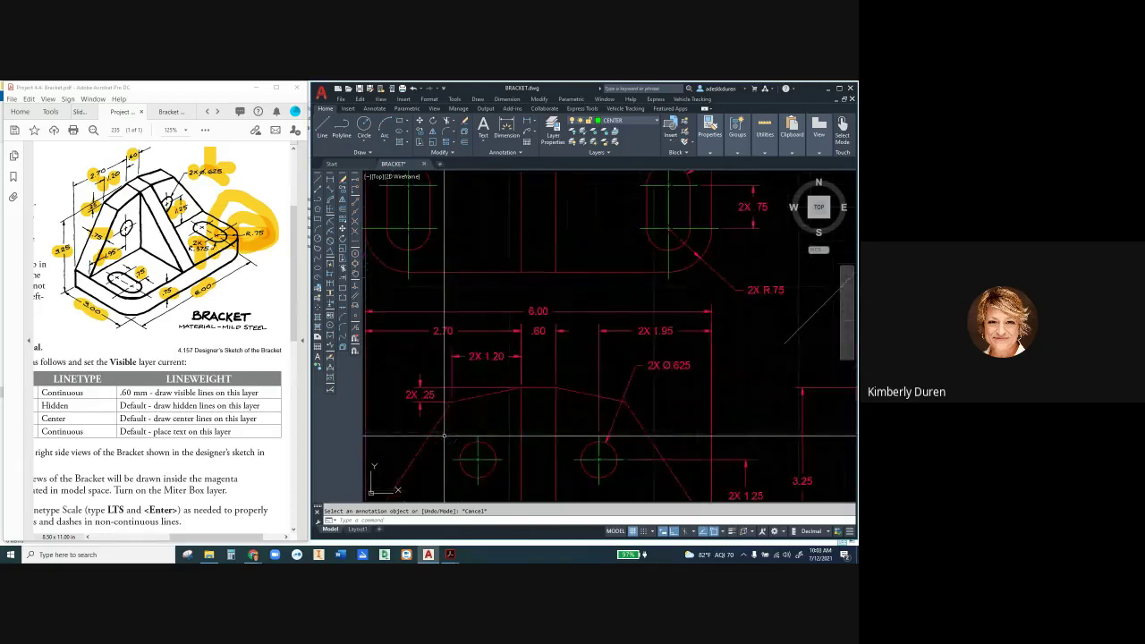
{"action": "scroll", "coordinate": [516, 385], "scroll_direction": "down", "scroll_amount": 2}
{"action": "scroll", "coordinate": [622, 179], "scroll_direction": "up", "scroll_amount": 2}
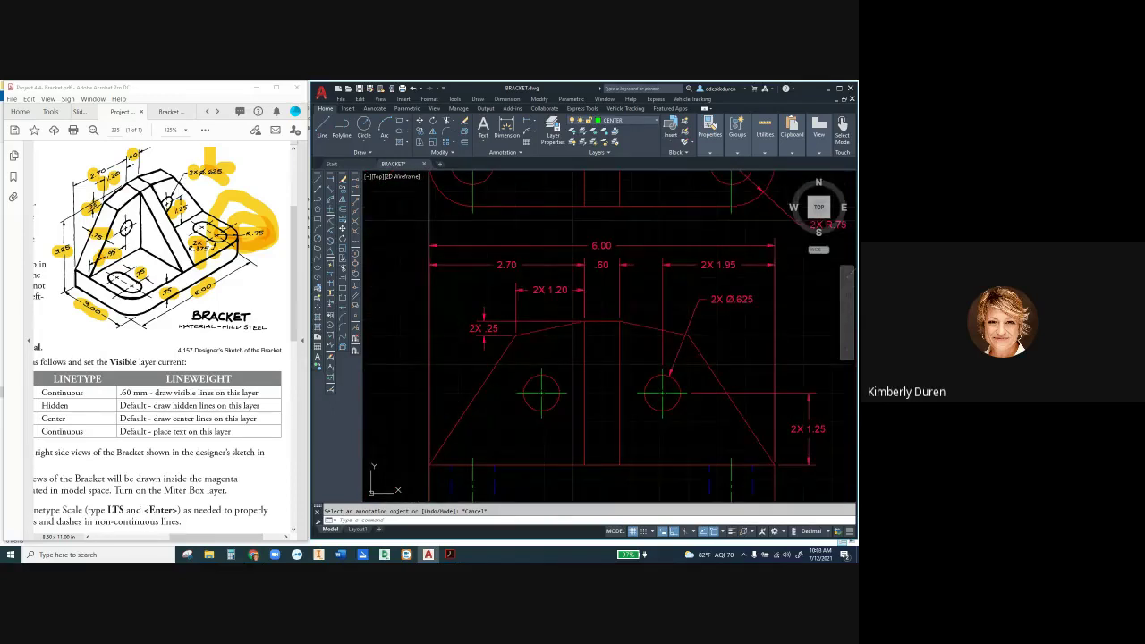
{"action": "left_click", "coordinate": [626, 120]}
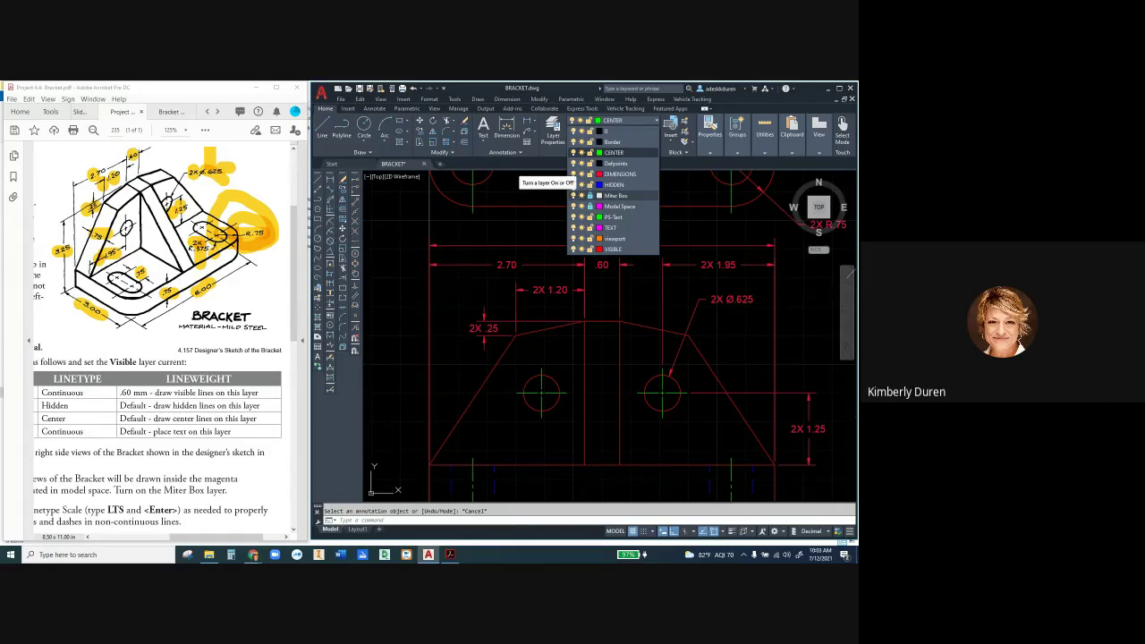
{"action": "left_click", "coordinate": [574, 195]}
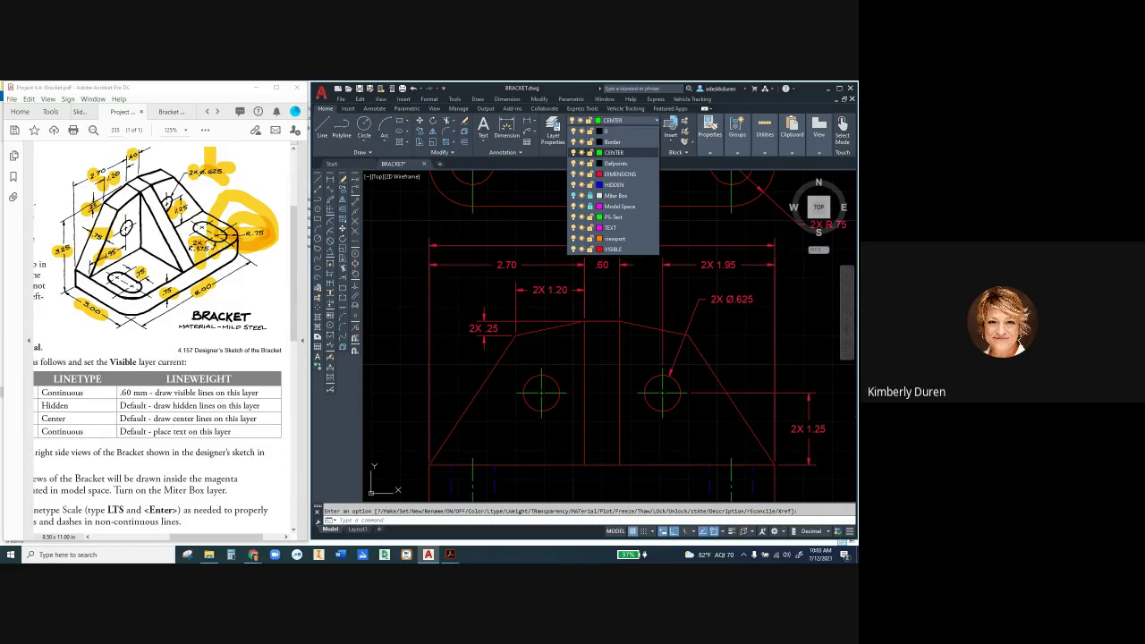
{"action": "middle_click_drag", "start_coordinate": [805, 445], "coordinate": [677, 406]}
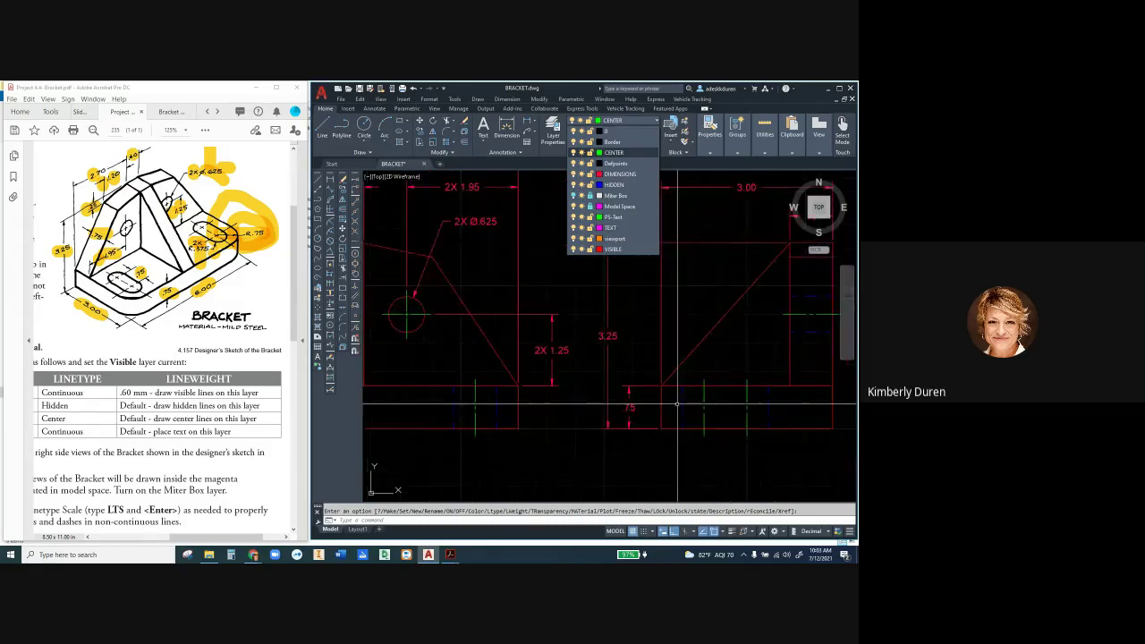
{"action": "scroll", "coordinate": [677, 405], "scroll_direction": "down", "scroll_amount": 3}
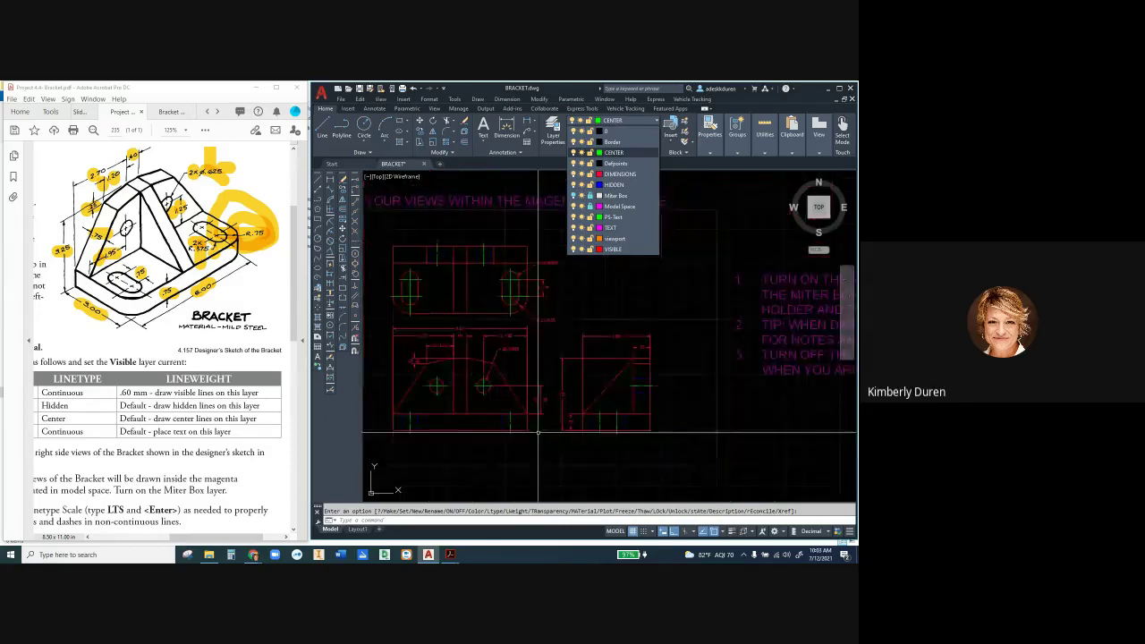
{"action": "scroll", "coordinate": [531, 262], "scroll_direction": "up", "scroll_amount": 3}
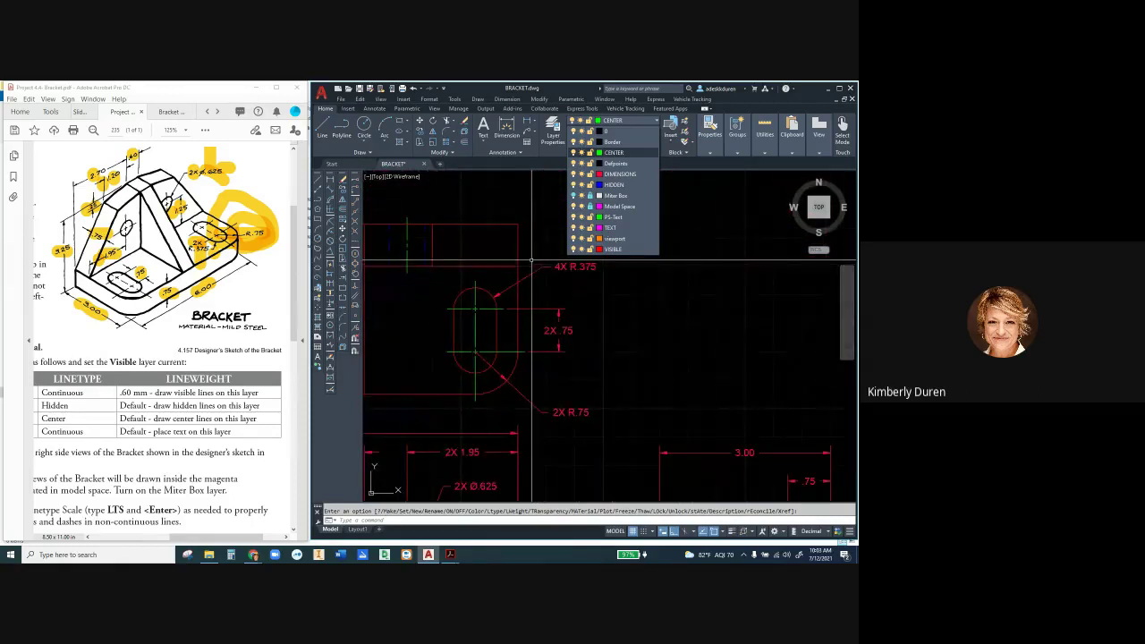
{"action": "scroll", "coordinate": [578, 347], "scroll_direction": "down", "scroll_amount": 3}
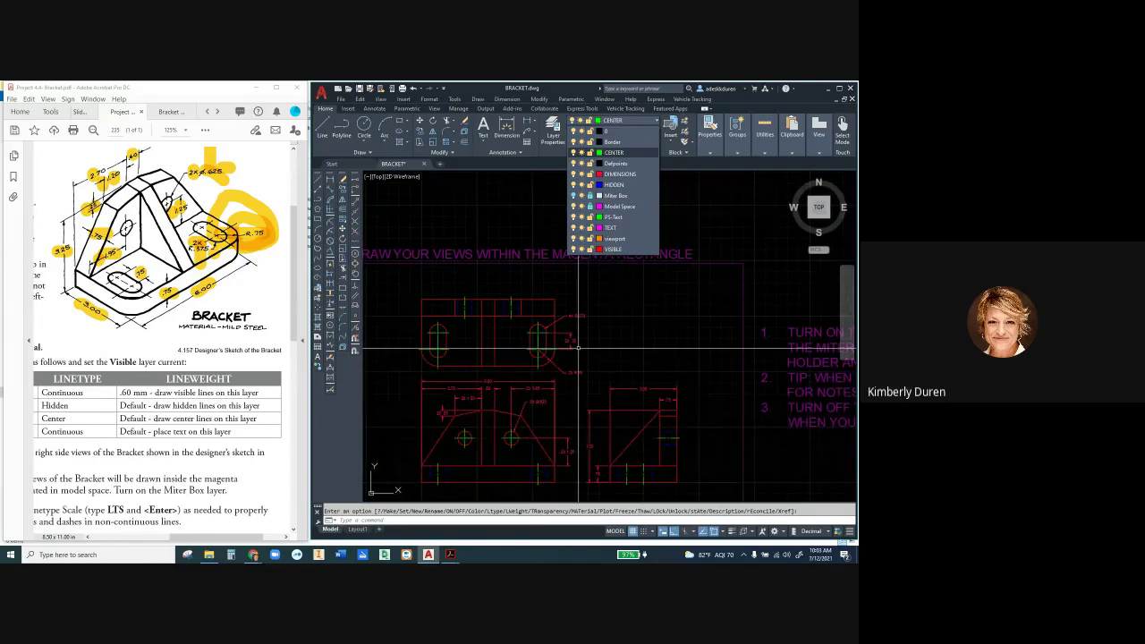
{"action": "left_click", "coordinate": [578, 347]}
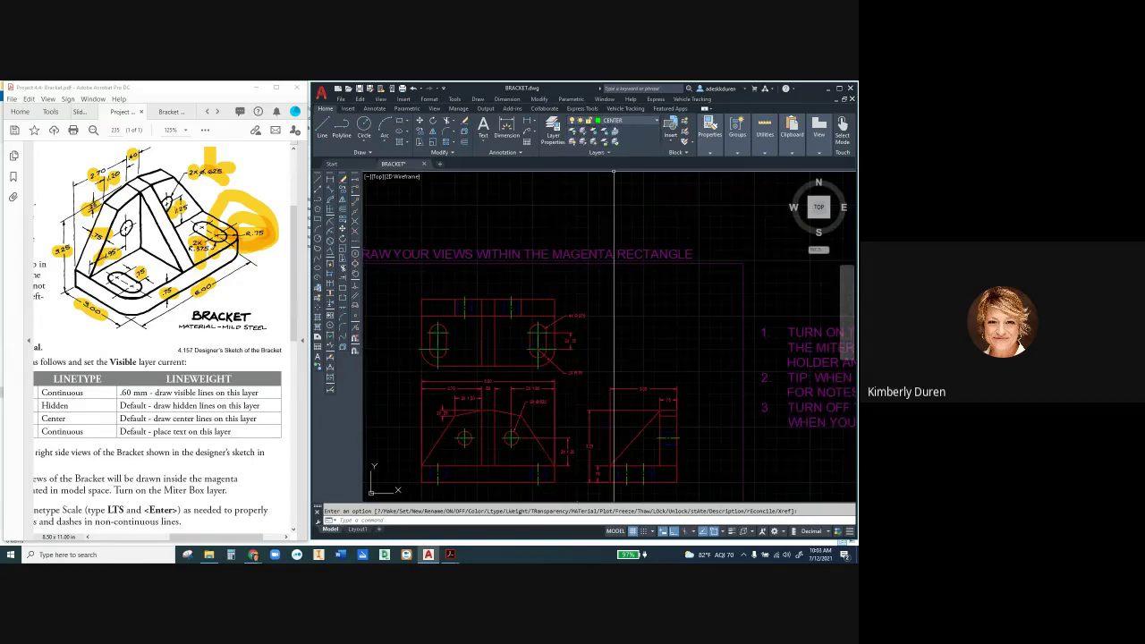
Step: Turn the Miter Box layer back on and review the drawing's layers in the Layer Properties Manager
{"action": "left_click", "coordinate": [617, 119]}
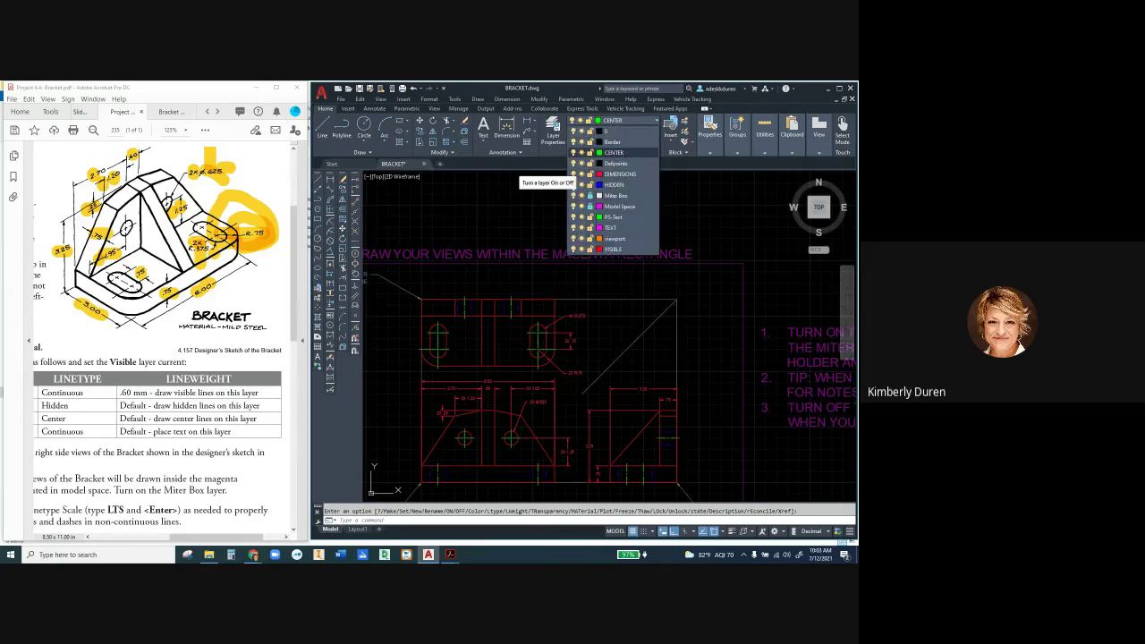
{"action": "scroll", "coordinate": [578, 184], "scroll_direction": "down", "scroll_amount": 2}
{"action": "left_click", "coordinate": [553, 133]}
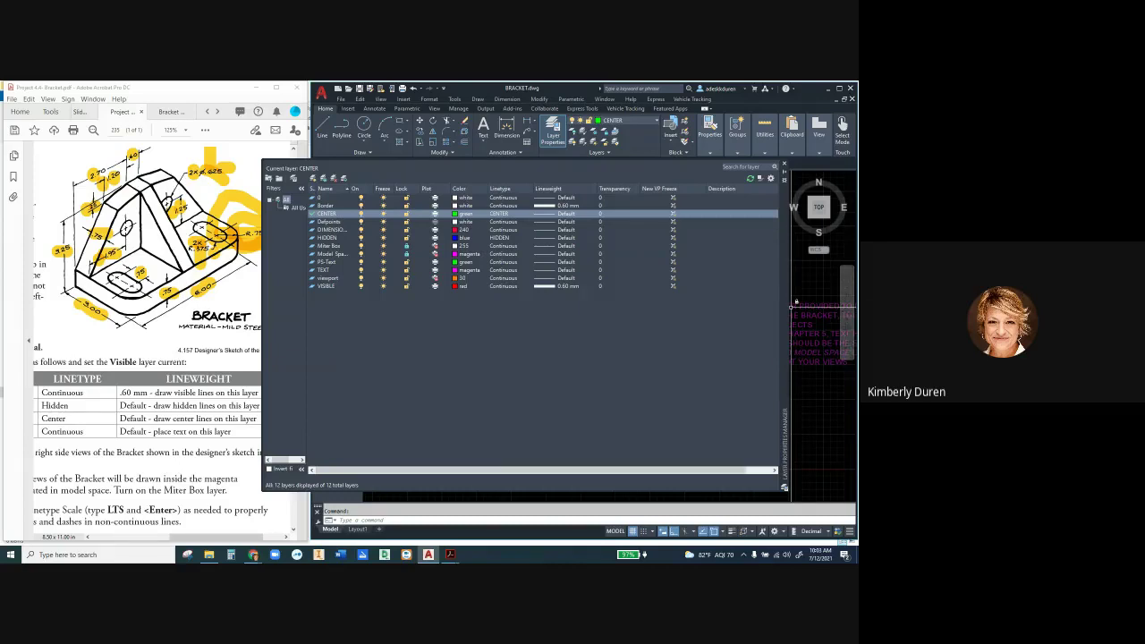
{"action": "left_click", "coordinate": [785, 163]}
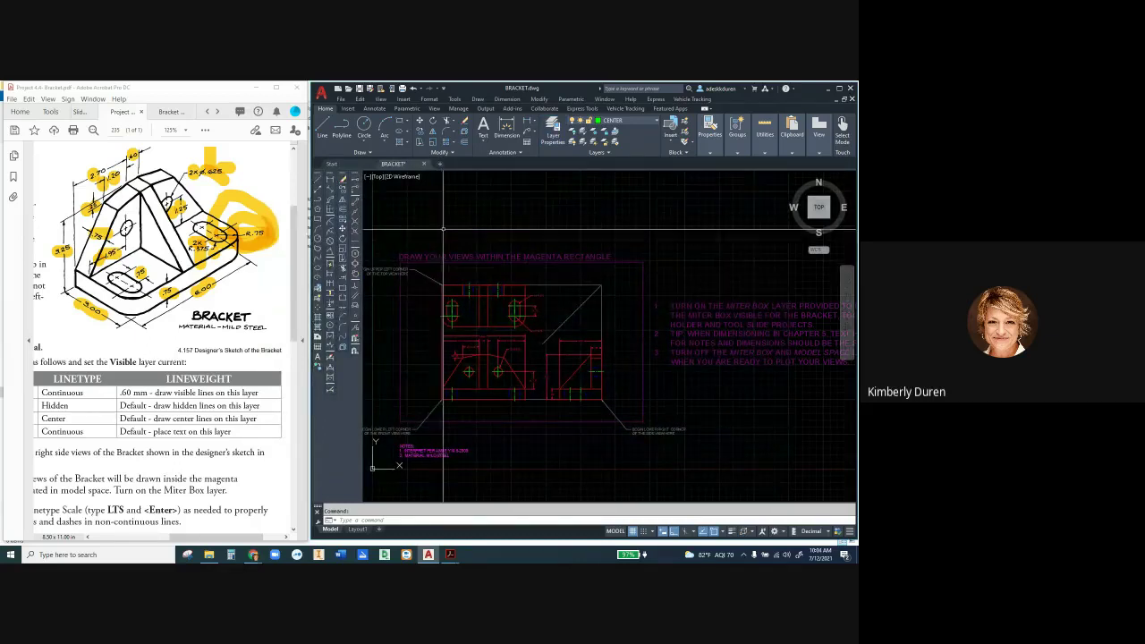
Step: Save the drawing and switch to Layout1 with the whole title-block sheet in view
{"action": "key", "text": "ctrl+s"}
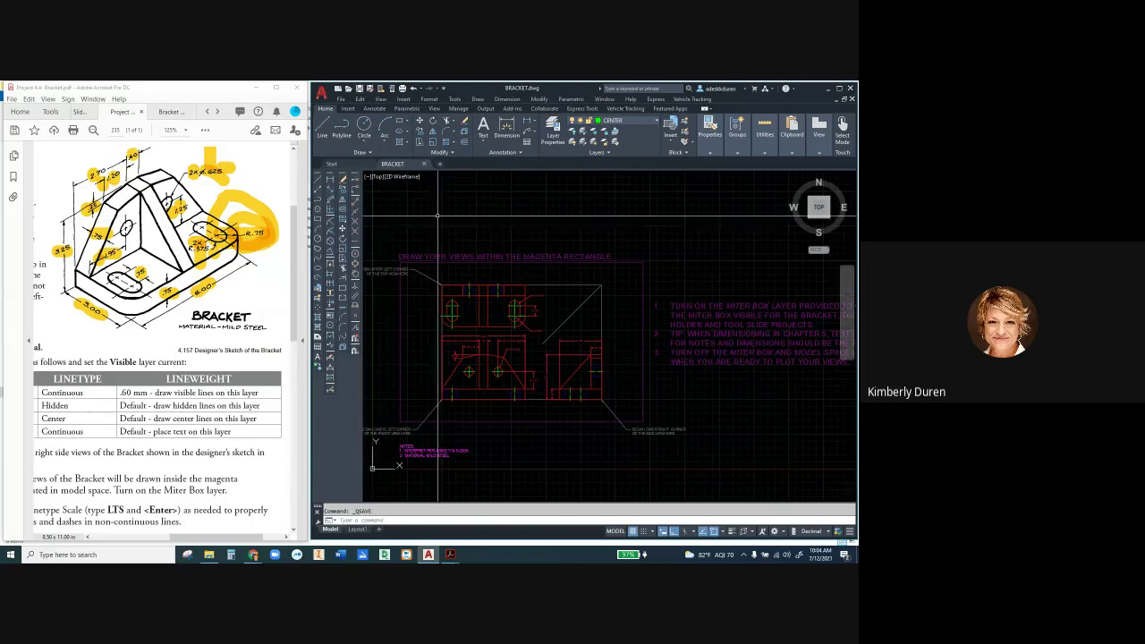
{"action": "scroll", "coordinate": [440, 342], "scroll_direction": "up", "scroll_amount": 2}
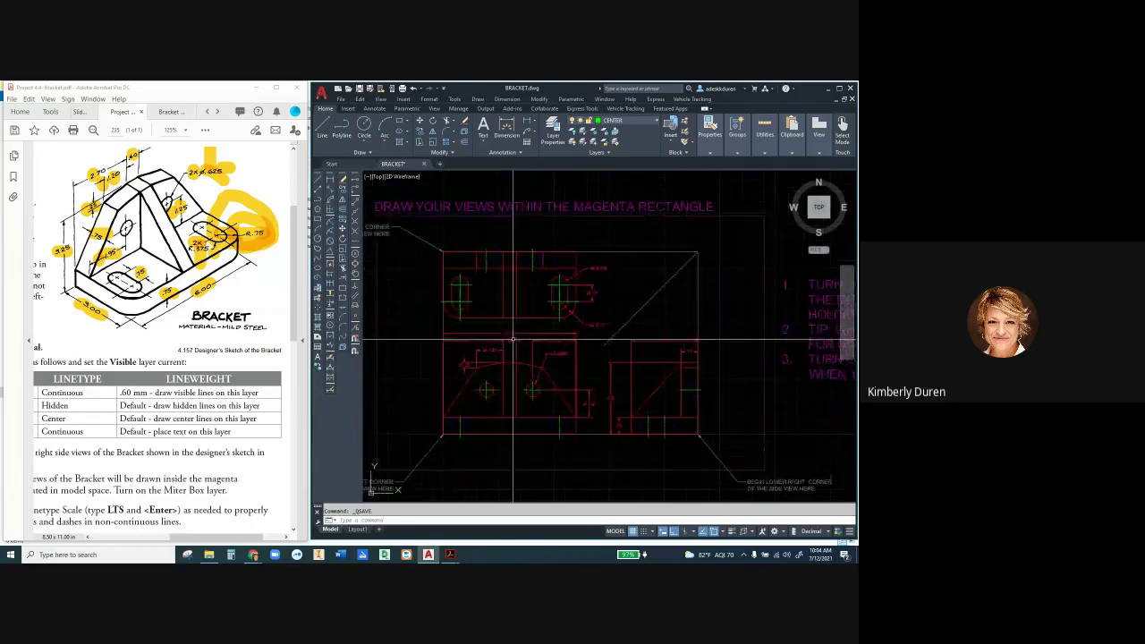
{"action": "scroll", "coordinate": [512, 337], "scroll_direction": "down", "scroll_amount": 2}
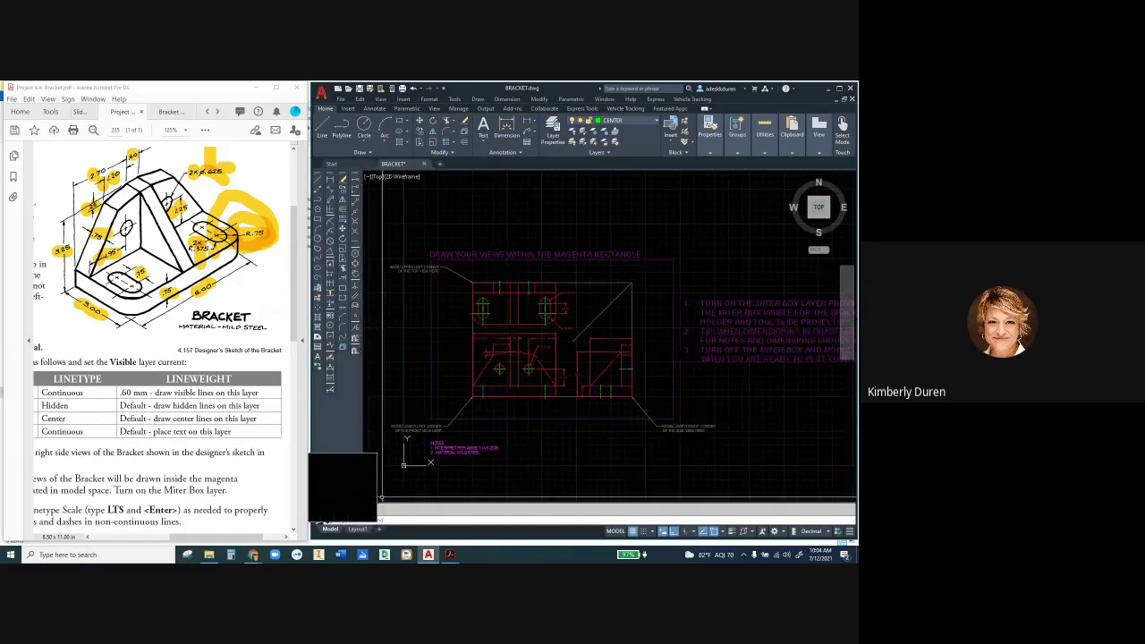
{"action": "left_click", "coordinate": [357, 529]}
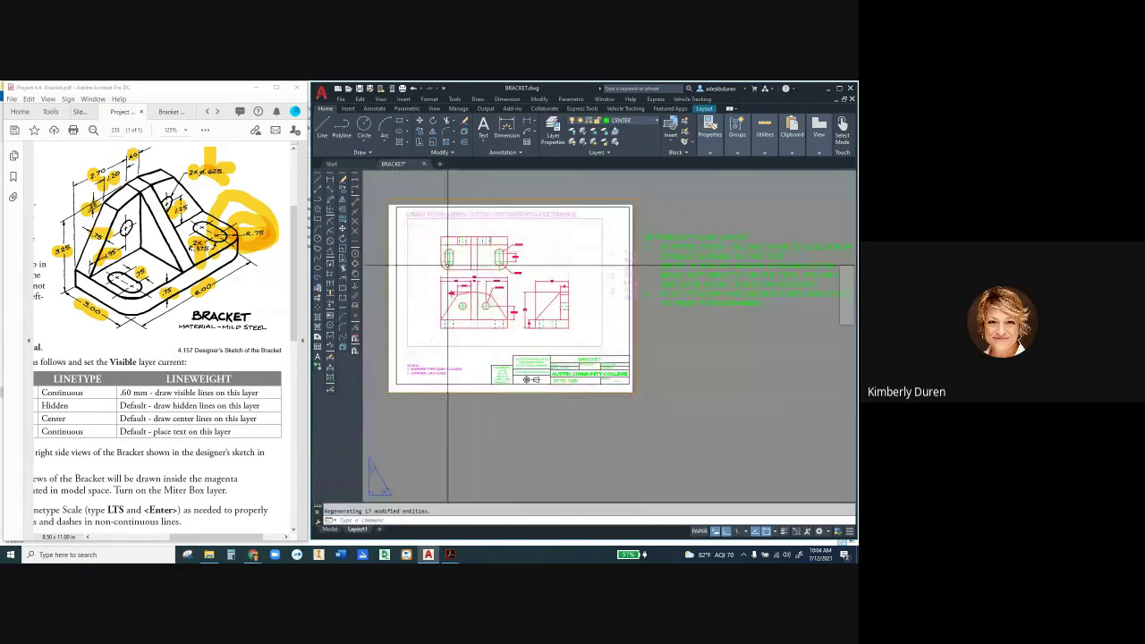
{"action": "scroll", "coordinate": [430, 305], "scroll_direction": "up", "scroll_amount": 2}
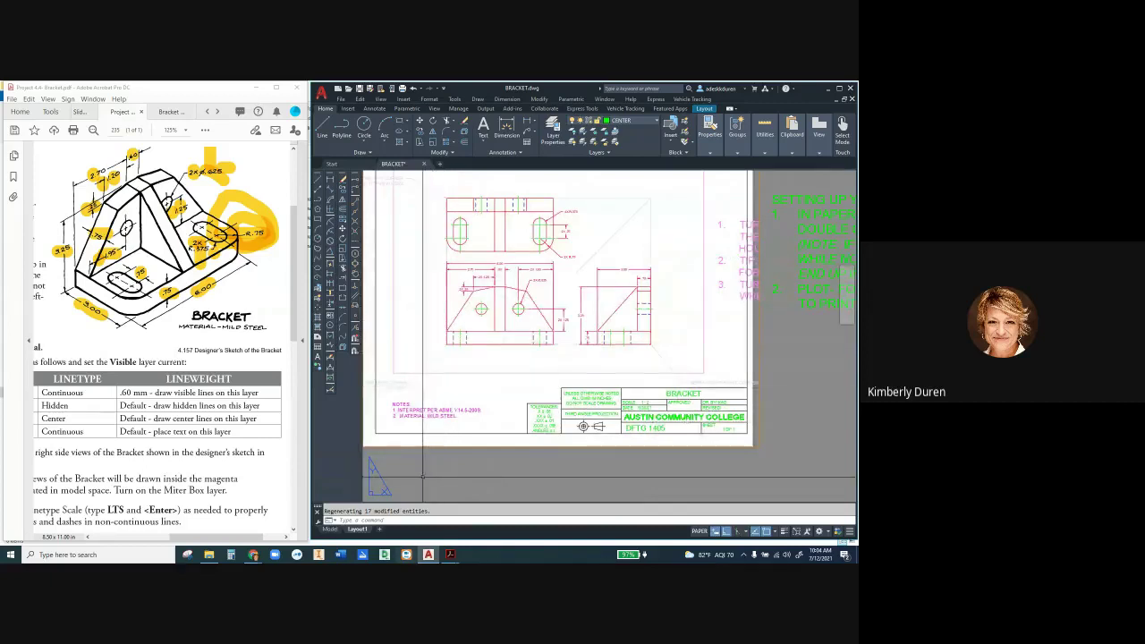
{"action": "left_click", "coordinate": [330, 529]}
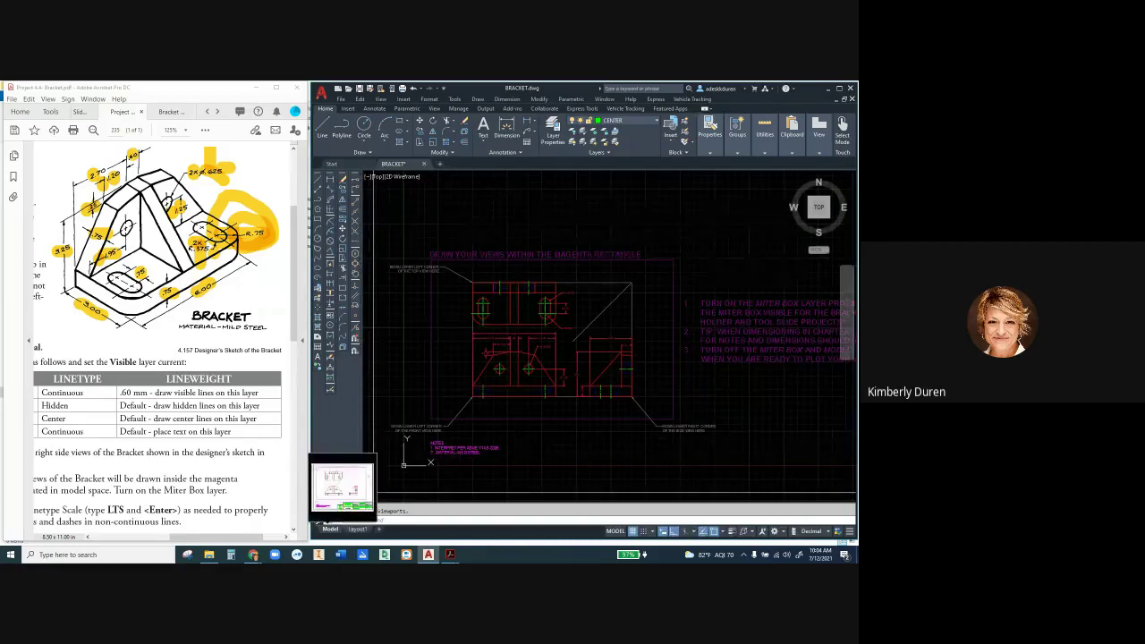
{"action": "left_click", "coordinate": [357, 529]}
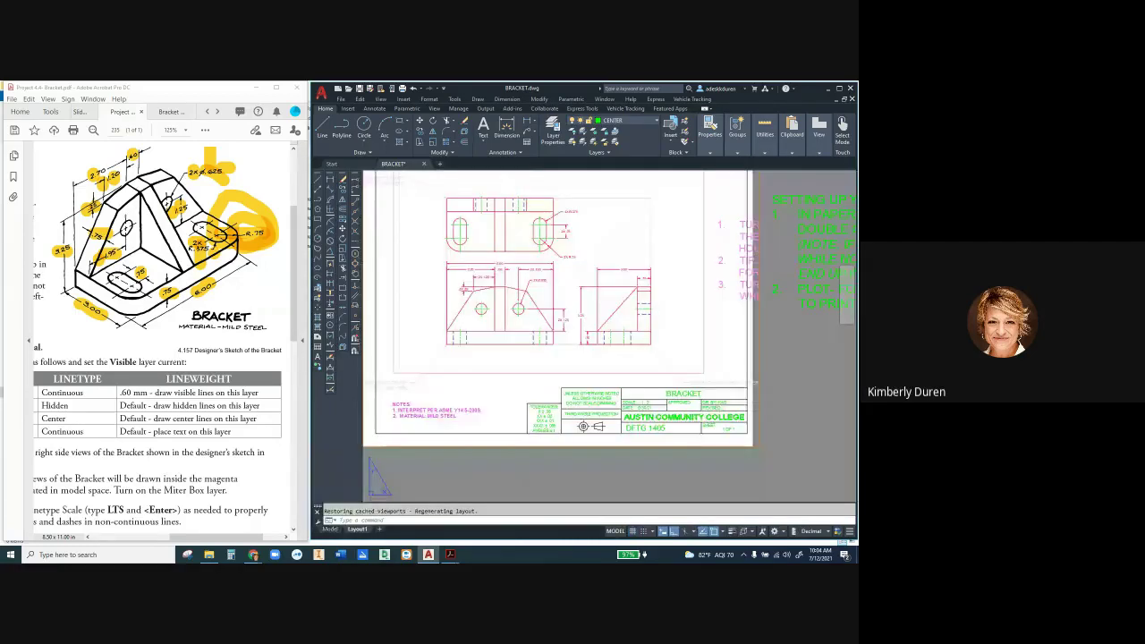
{"action": "middle_click", "coordinate": [625, 219]}
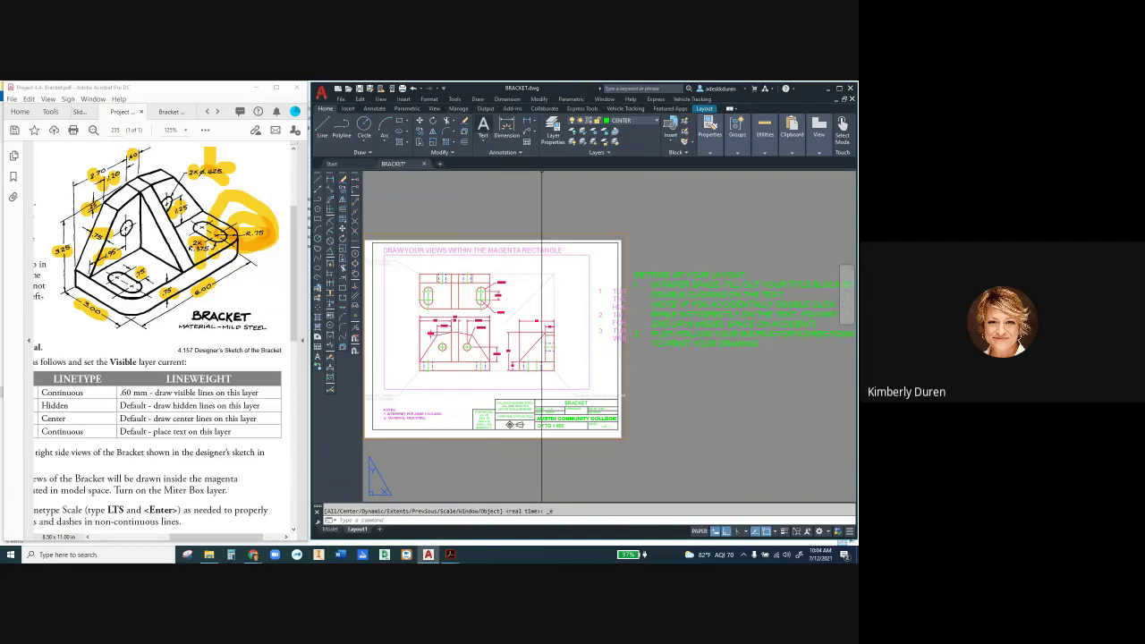
Step: Open Layout1's page setup for modification and keep monochrome.ctb as the plot style table
{"action": "left_click", "coordinate": [485, 109]}
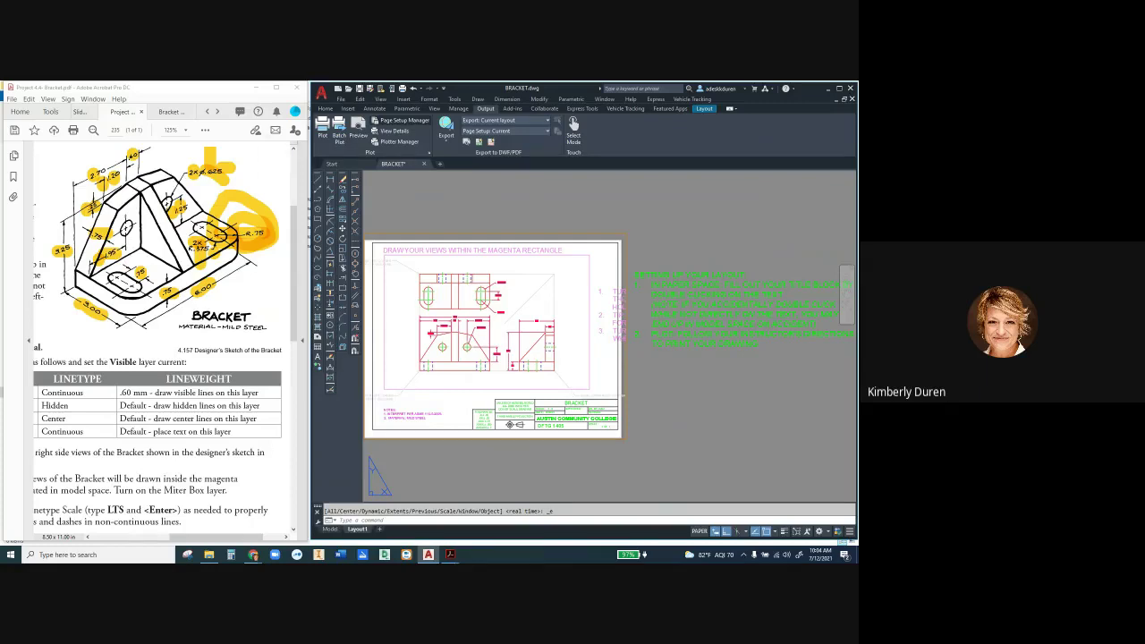
{"action": "left_click", "coordinate": [376, 121]}
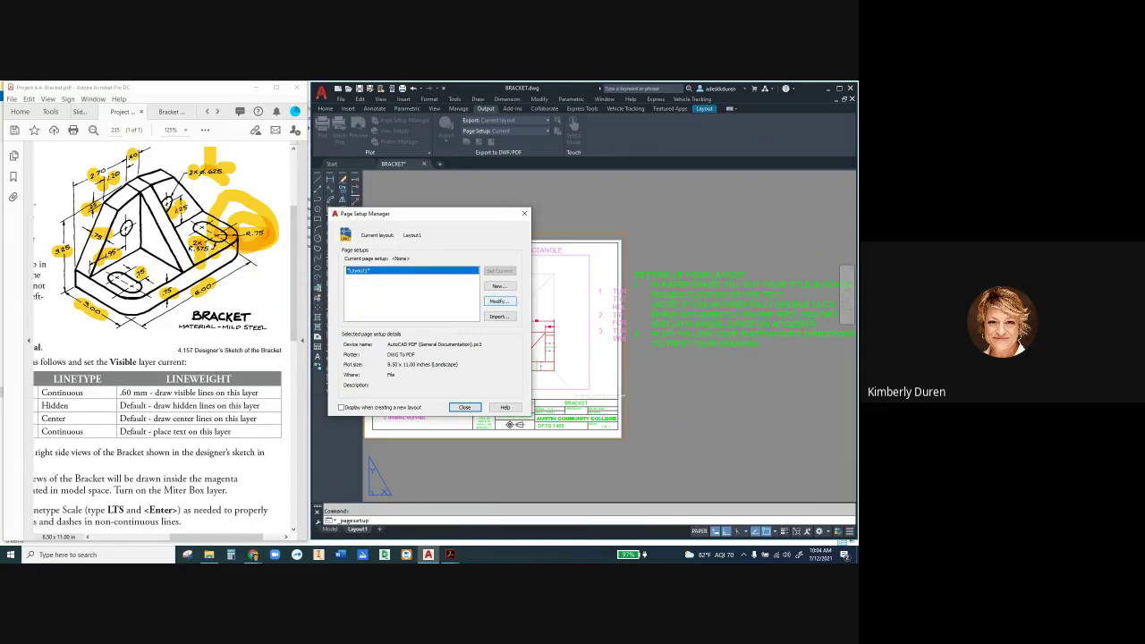
{"action": "left_click", "coordinate": [498, 301]}
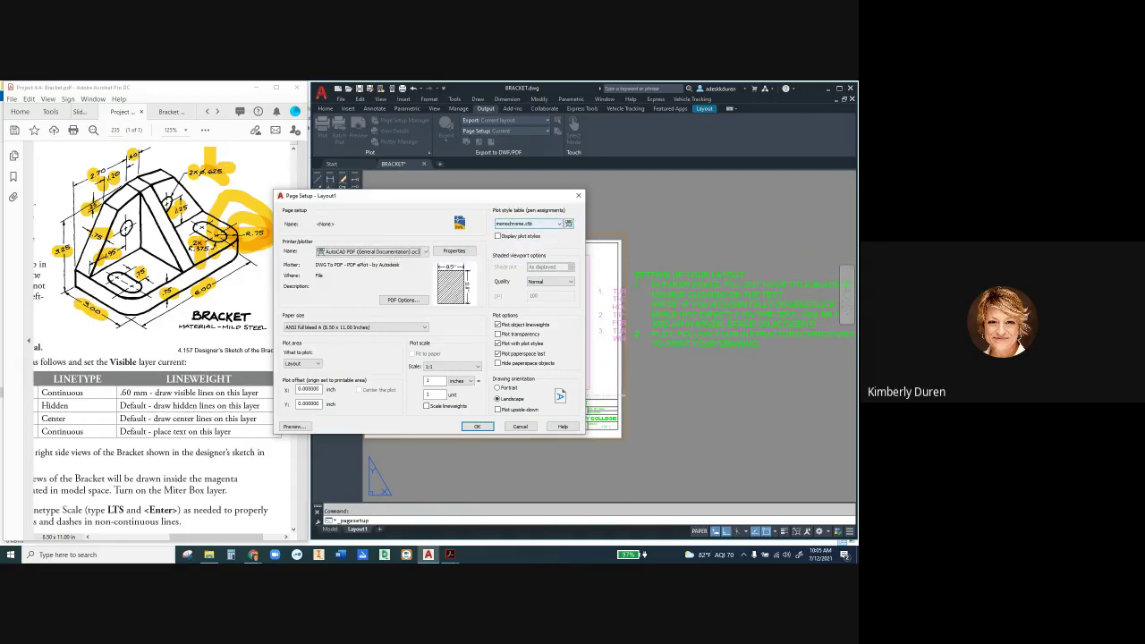
{"action": "left_click", "coordinate": [528, 224]}
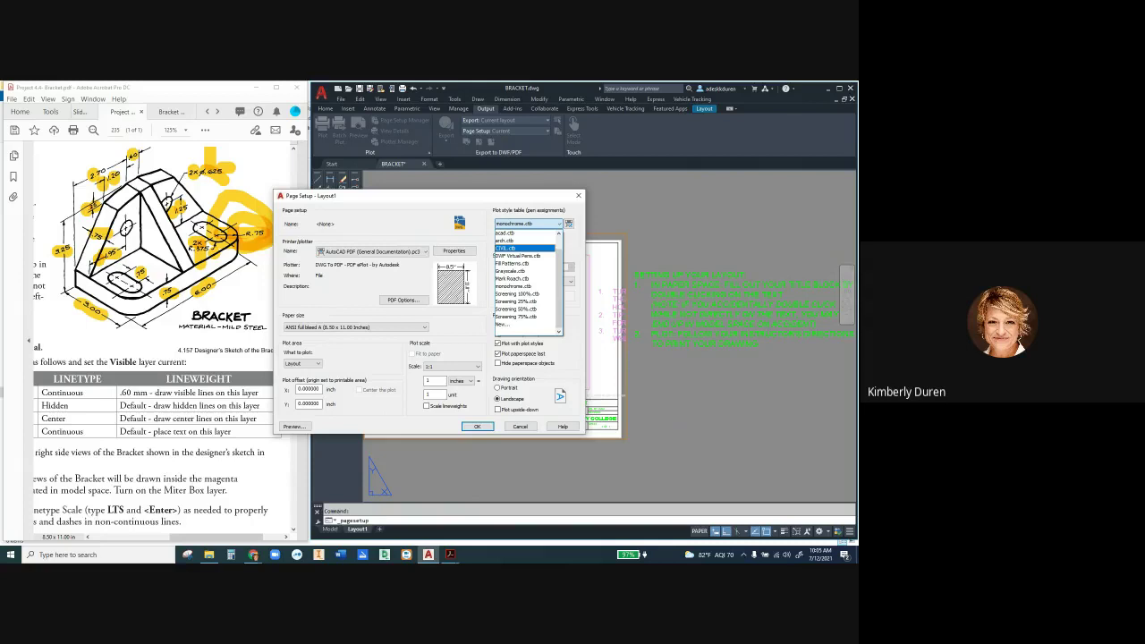
{"action": "key", "text": "Escape"}
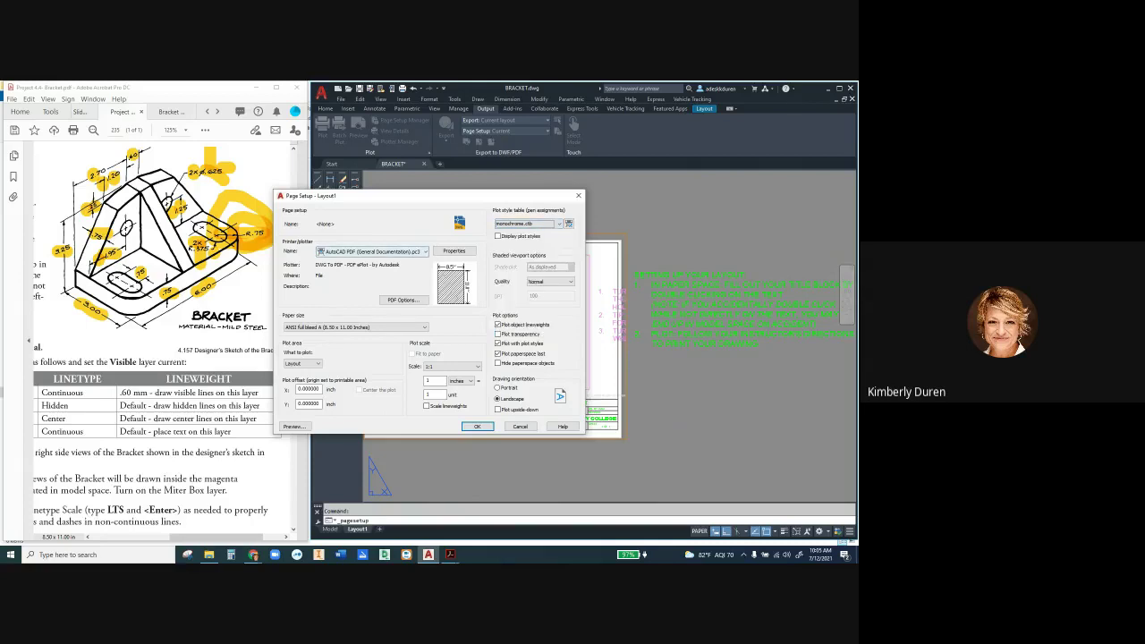
Step: Set Layout1's plotter to Microsoft Print to PDF with Letter paper, accept the page setup and close the Page Setup Manager
{"action": "left_click", "coordinate": [371, 251]}
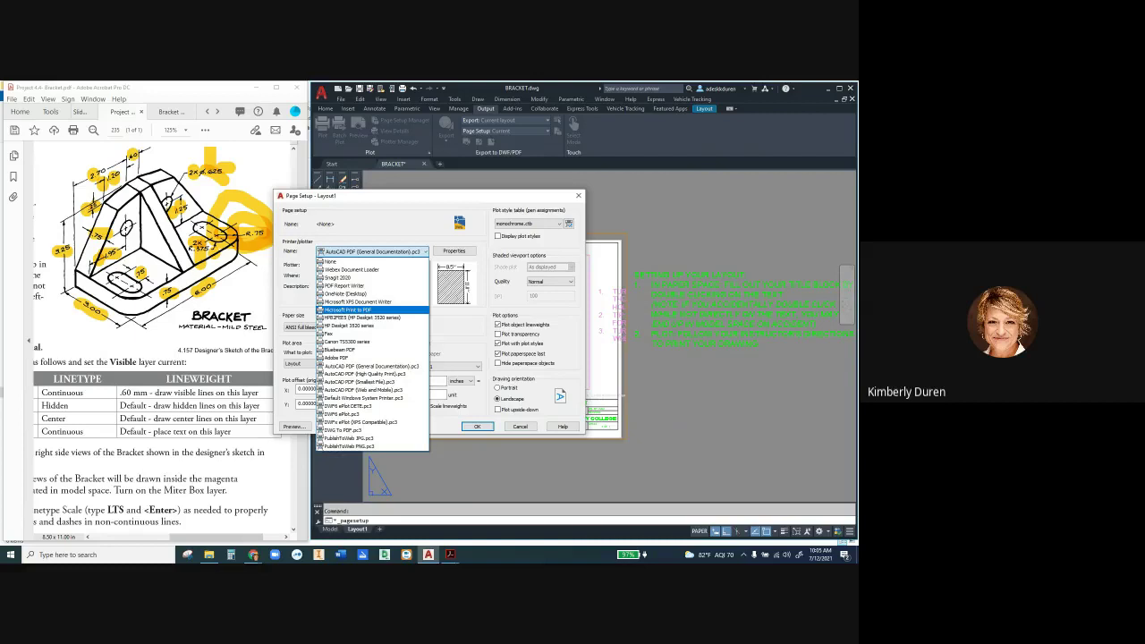
{"action": "key", "text": "Return"}
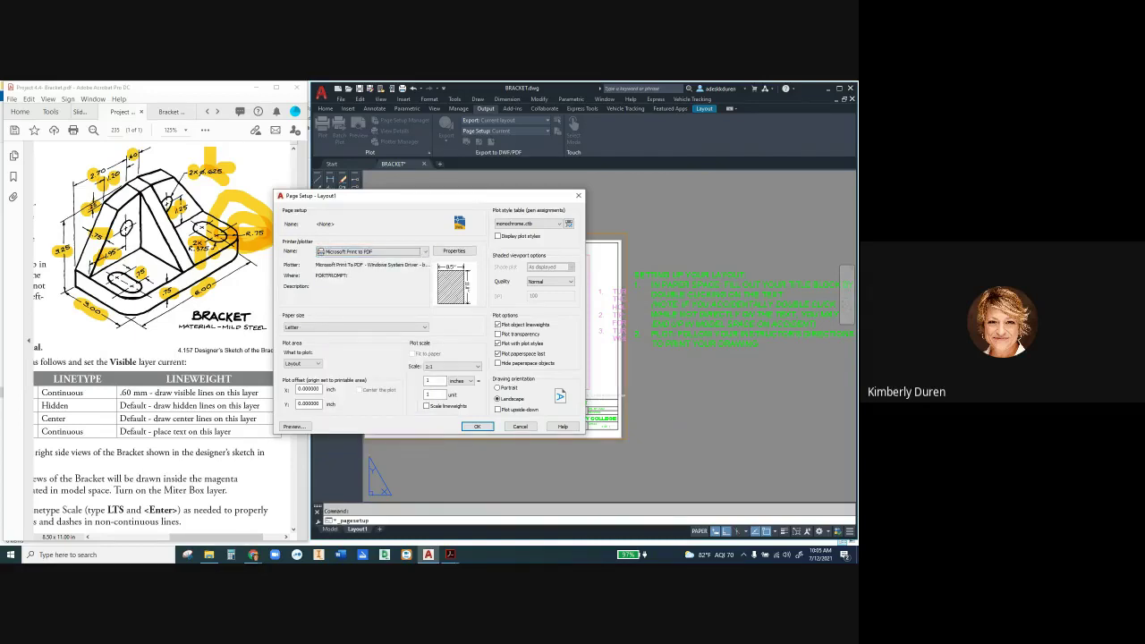
{"action": "left_click", "coordinate": [357, 326]}
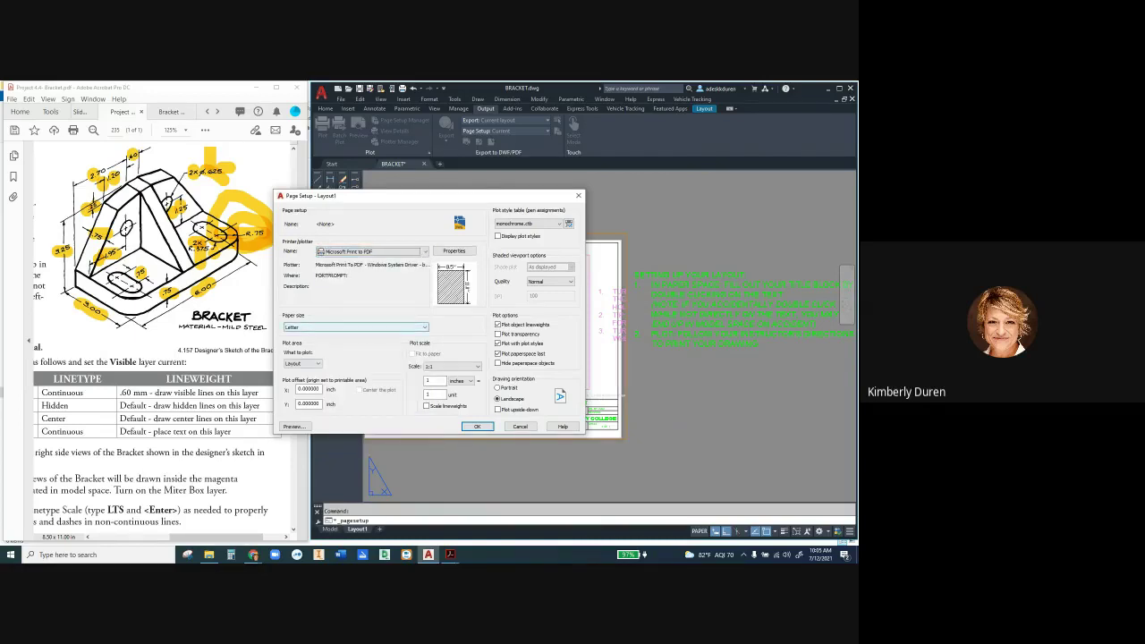
{"action": "key", "text": "Tab"}
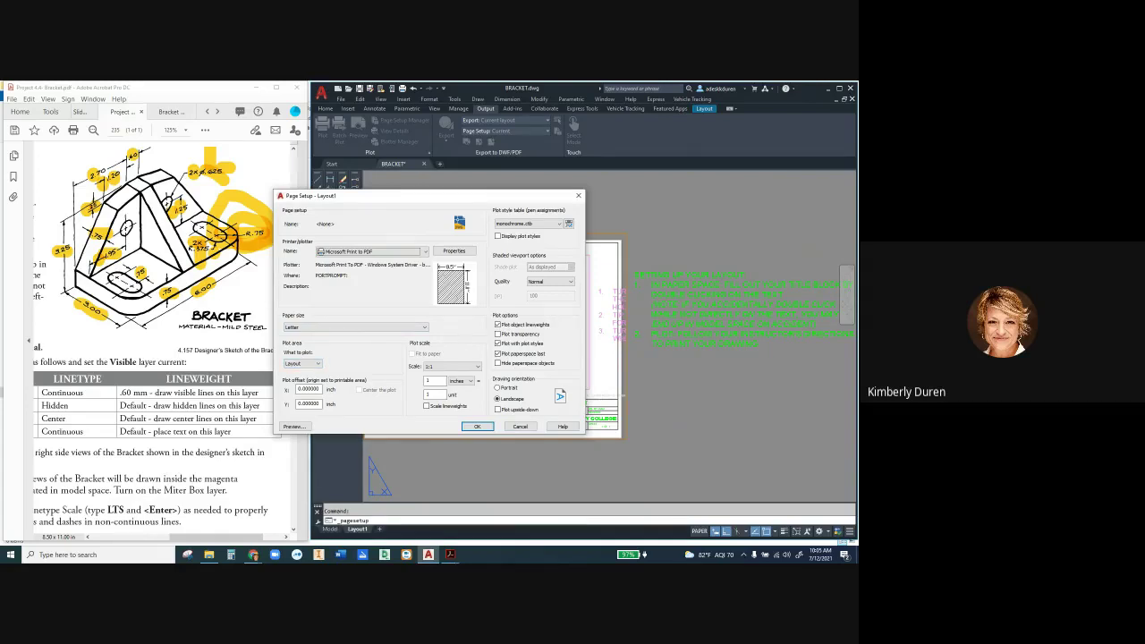
{"action": "key", "text": "Tab"}
{"action": "key", "text": "shift+Tab"}
{"action": "key", "text": "Tab"}
{"action": "key", "text": "Tab"}
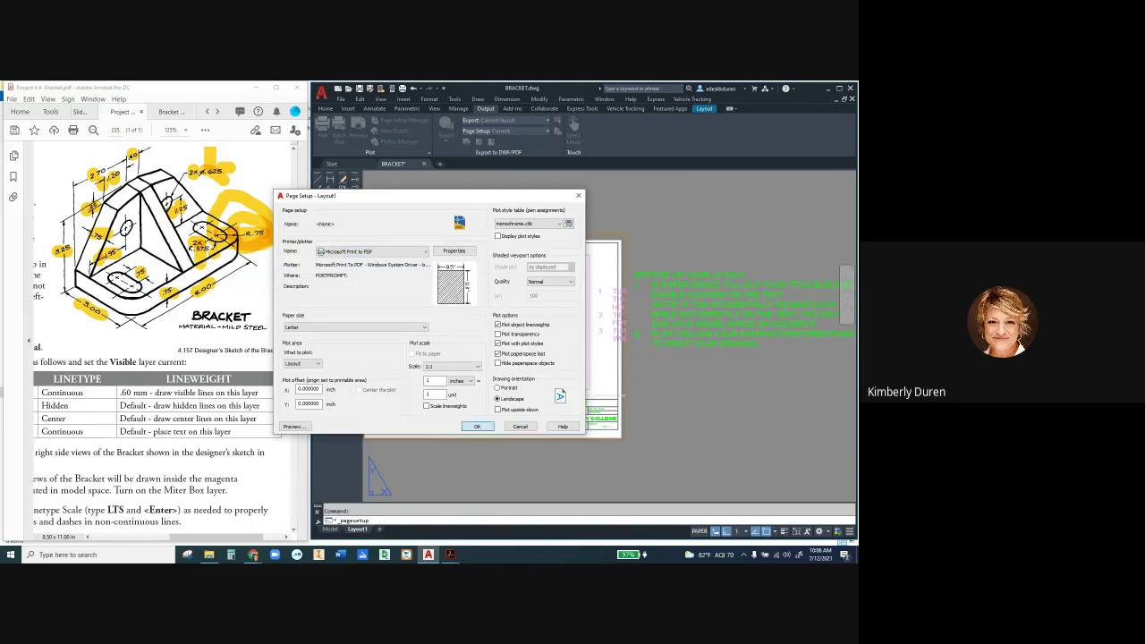
{"action": "left_click", "coordinate": [477, 426]}
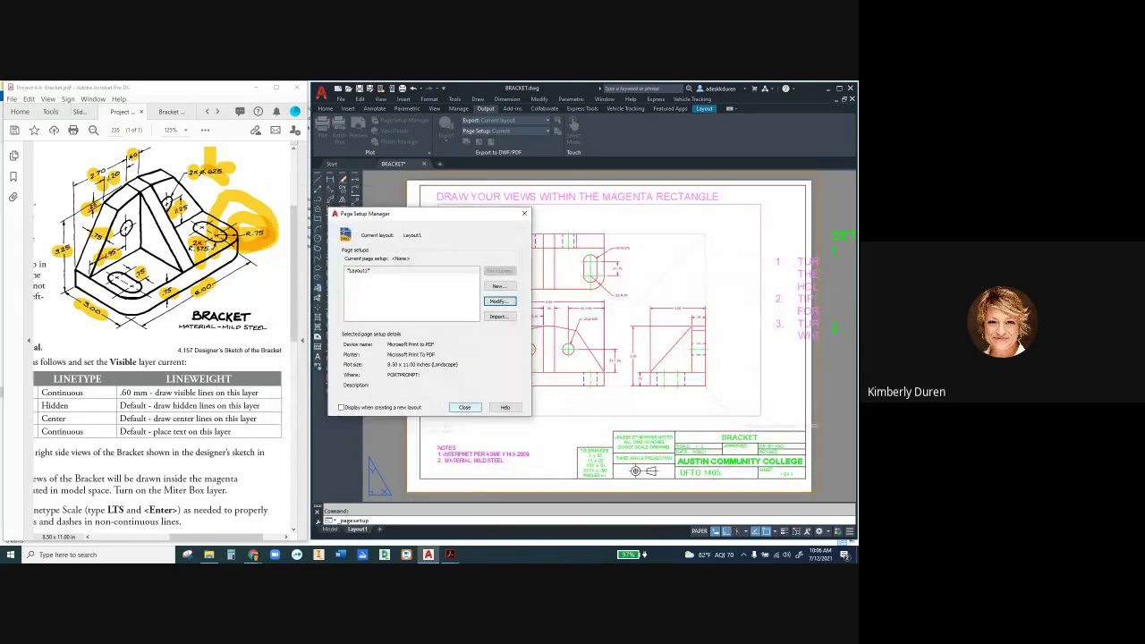
{"action": "left_click", "coordinate": [461, 407]}
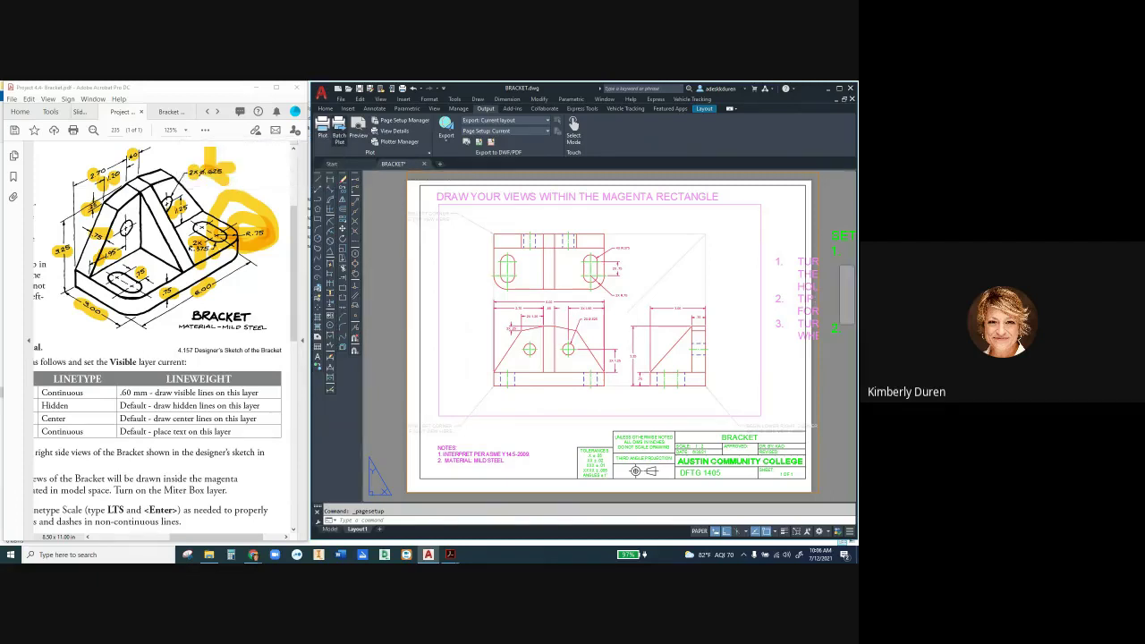
Step: Start a batch plot and remove the BRACKET-Model sheet from the list of sheets to publish
{"action": "left_click", "coordinate": [340, 129]}
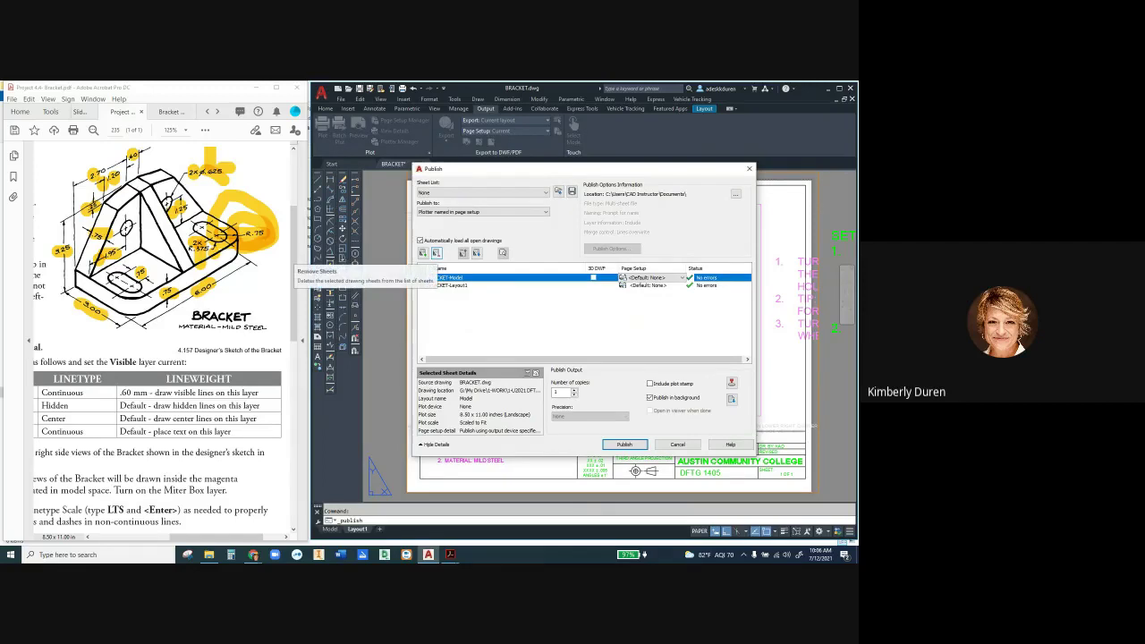
{"action": "left_click", "coordinate": [437, 253]}
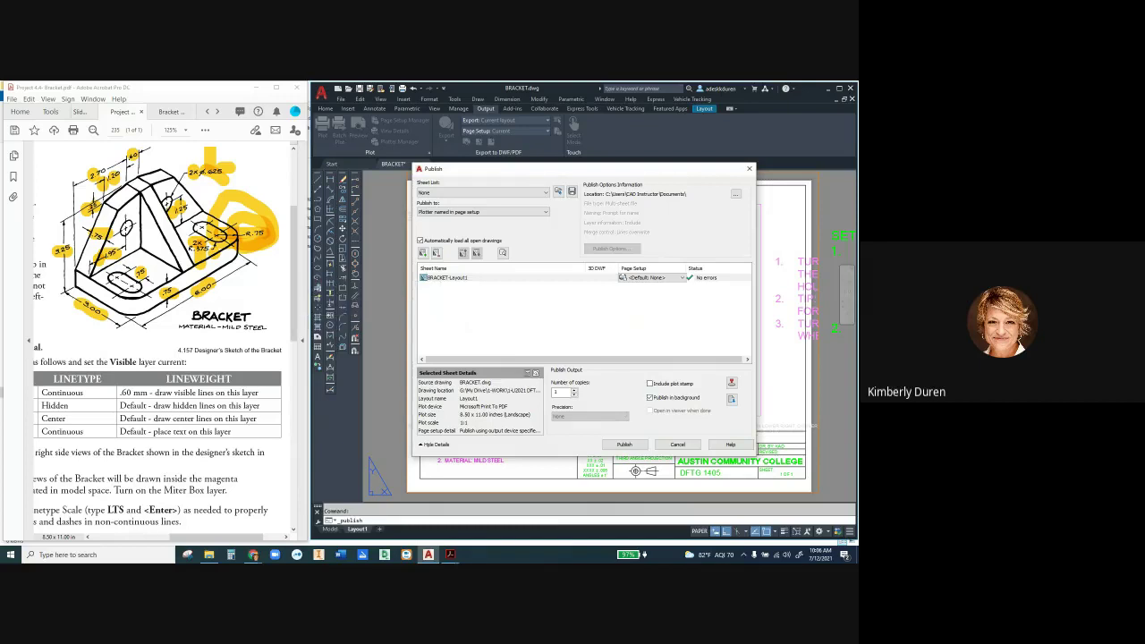
{"action": "left_click", "coordinate": [650, 397]}
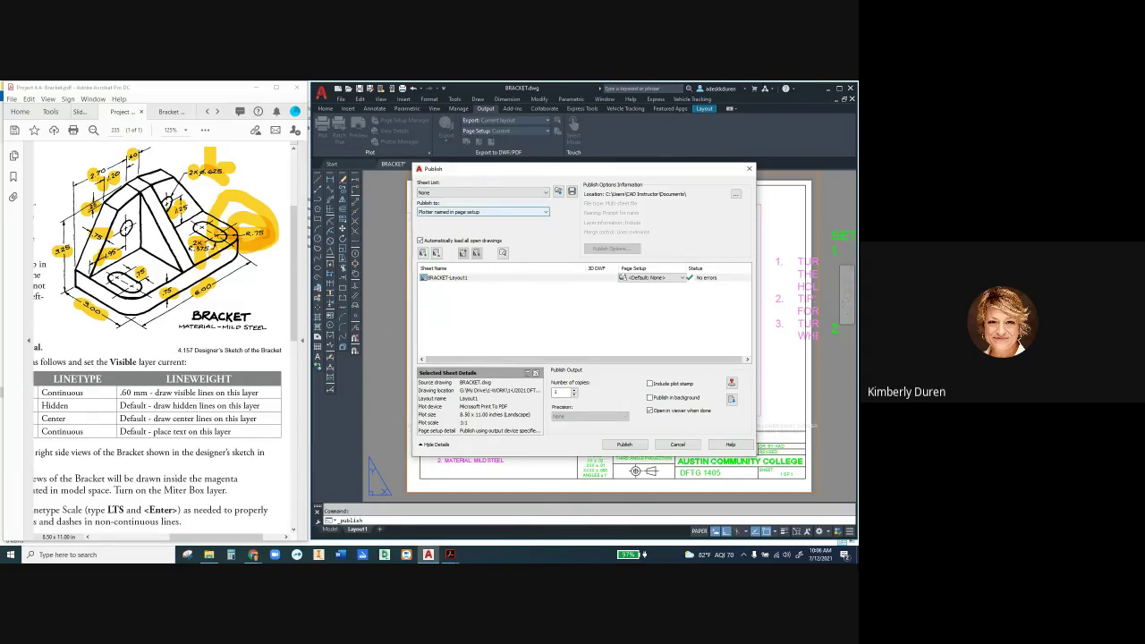
{"action": "left_click", "coordinate": [484, 212]}
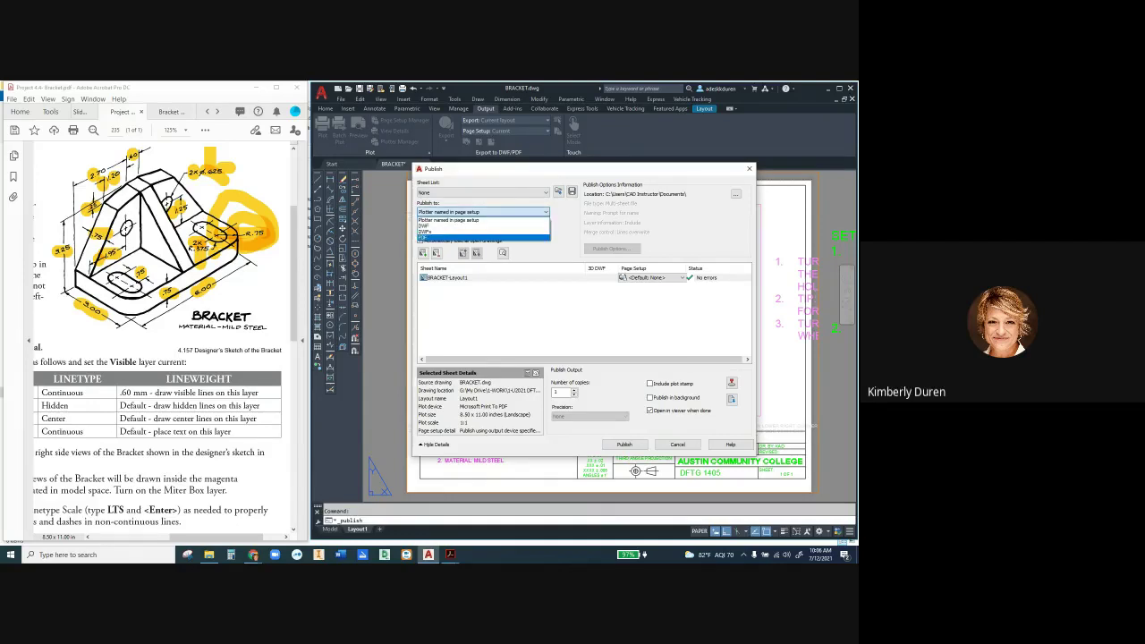
{"action": "left_click", "coordinate": [426, 237]}
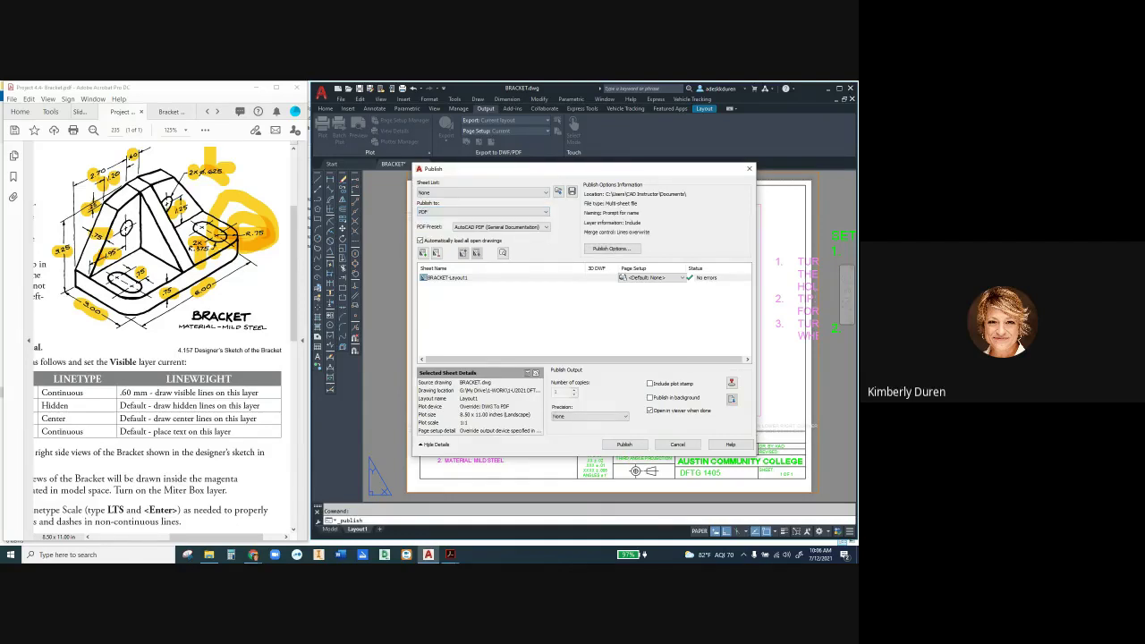
{"action": "left_click", "coordinate": [501, 227]}
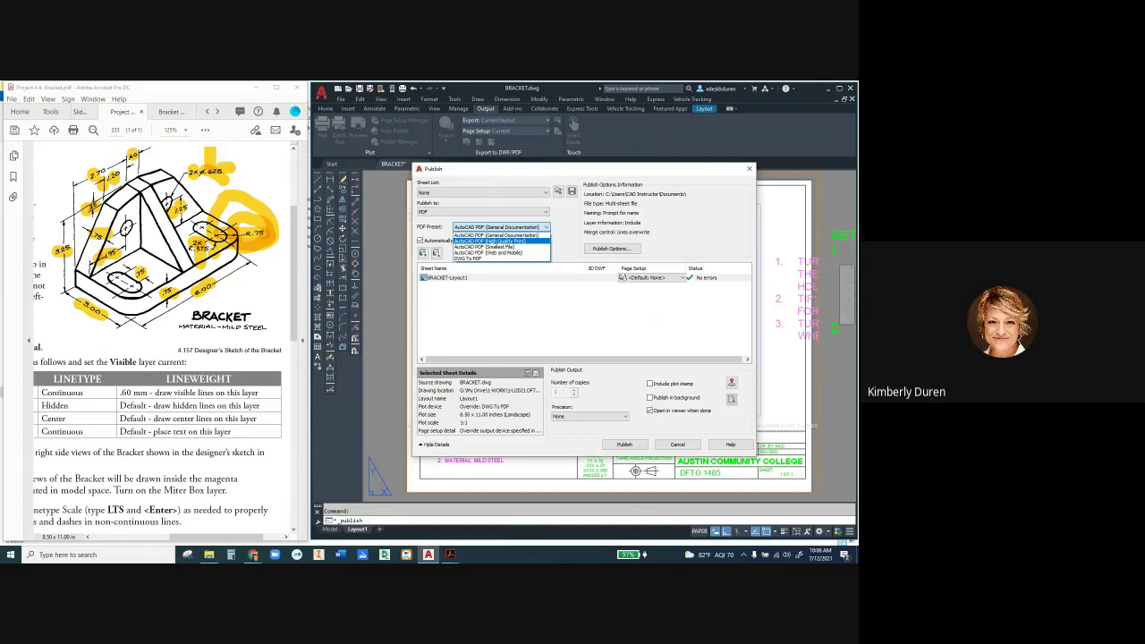
{"action": "left_click", "coordinate": [678, 444]}
{"action": "left_click", "coordinate": [677, 445]}
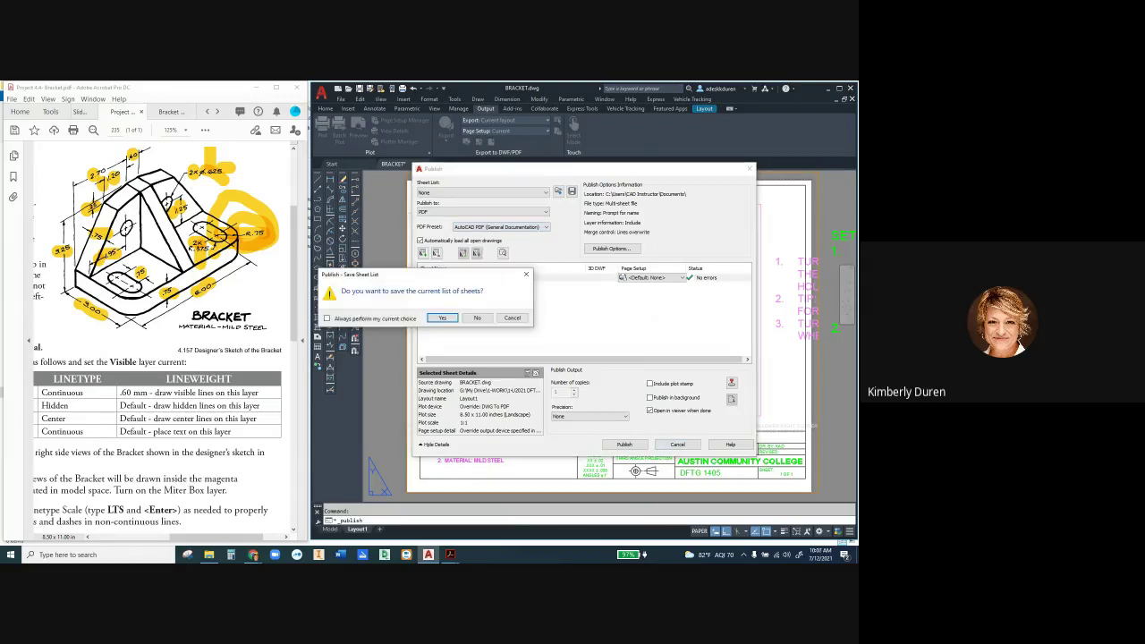
{"action": "key", "text": "Tab"}
{"action": "key", "text": "Return"}
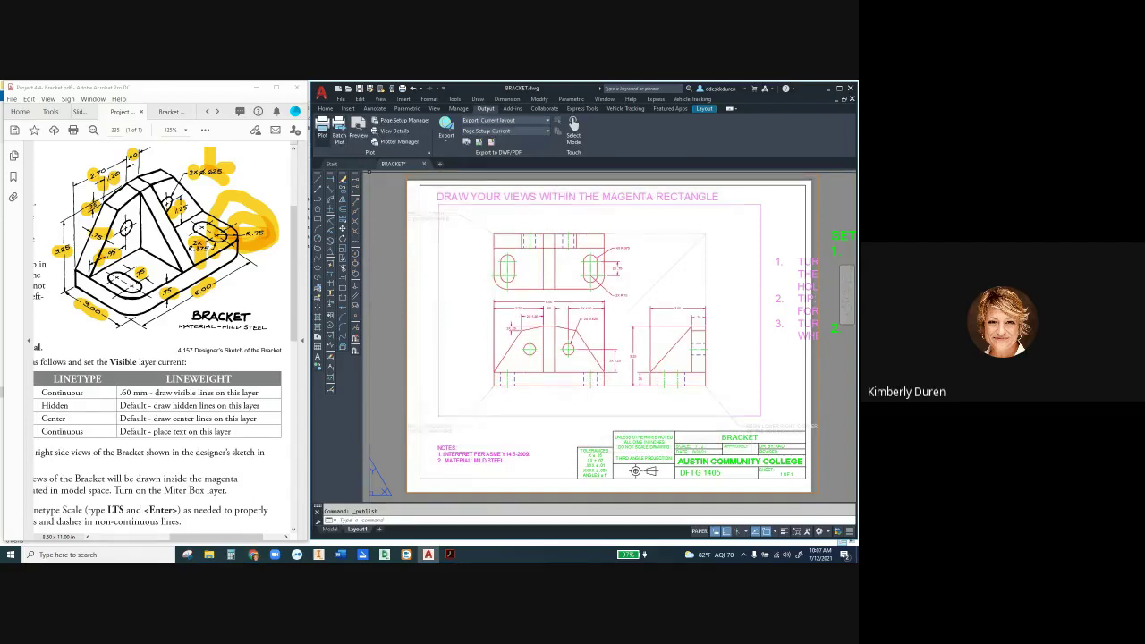
Step: Preview the Layout1 plot, leave the preview and plot setup, and toggle the lineweight display
{"action": "key", "text": "ctrl+p"}
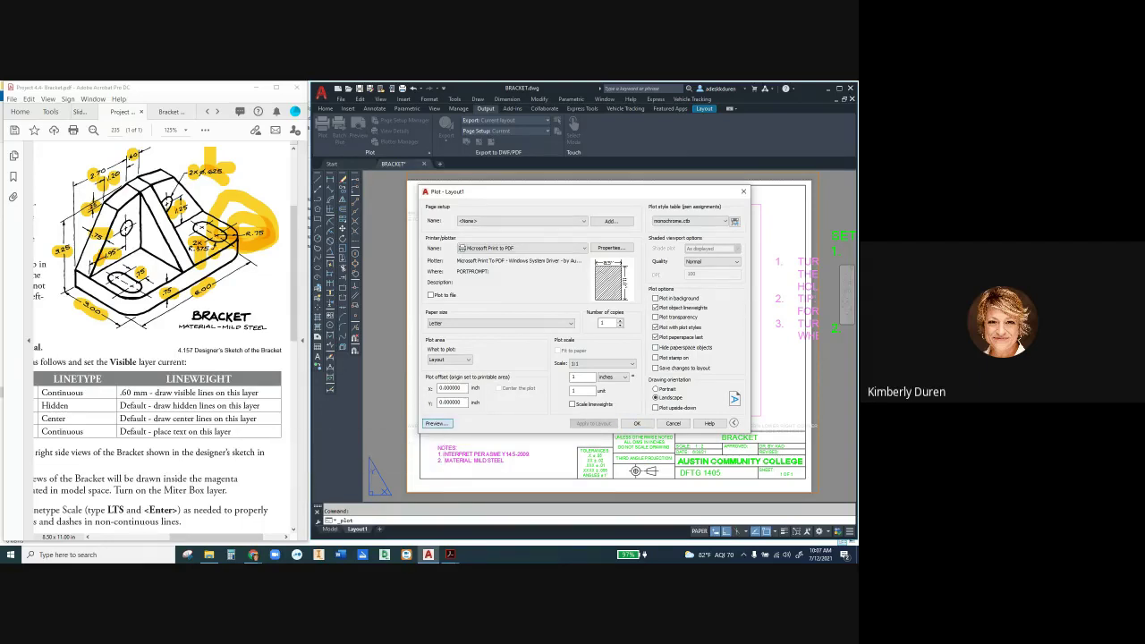
{"action": "left_click", "coordinate": [435, 423]}
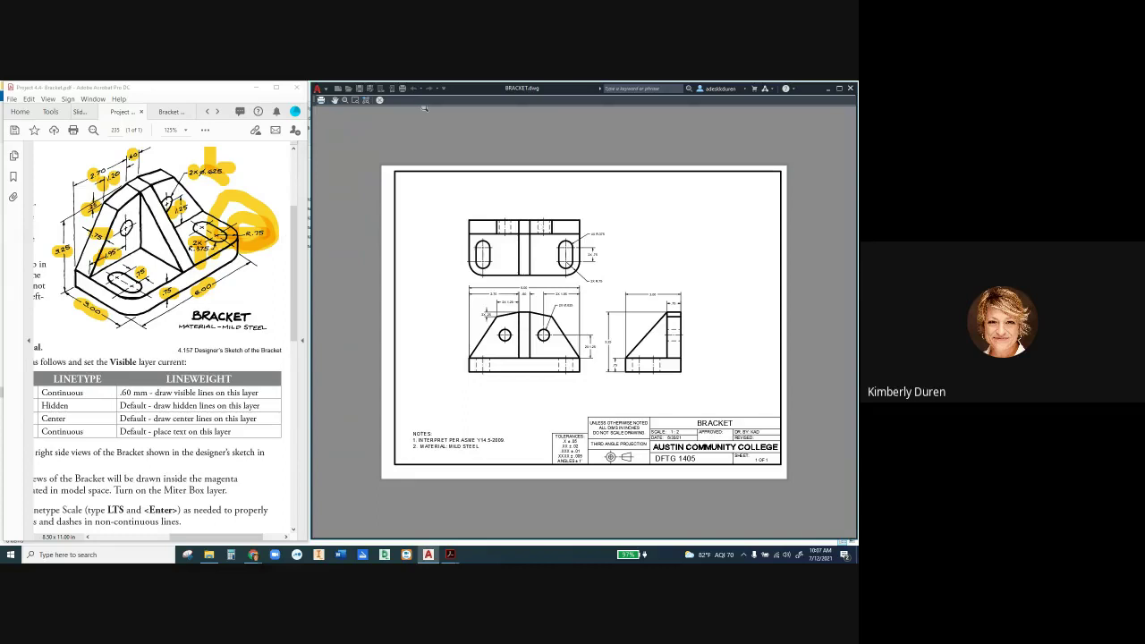
{"action": "key", "text": "Escape"}
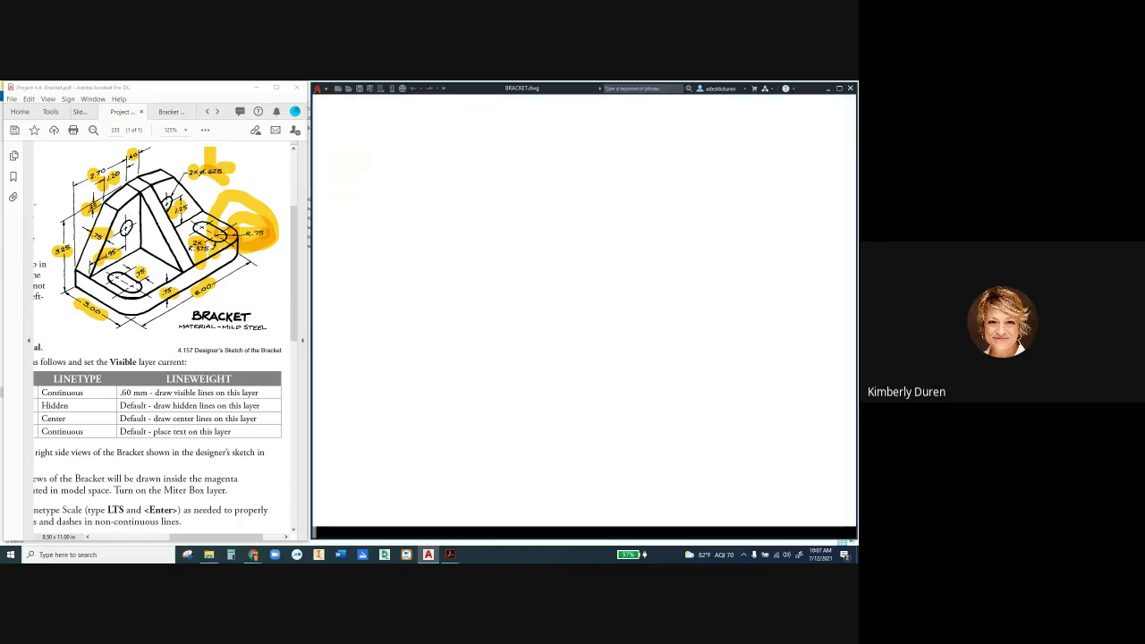
{"action": "left_click", "coordinate": [525, 426]}
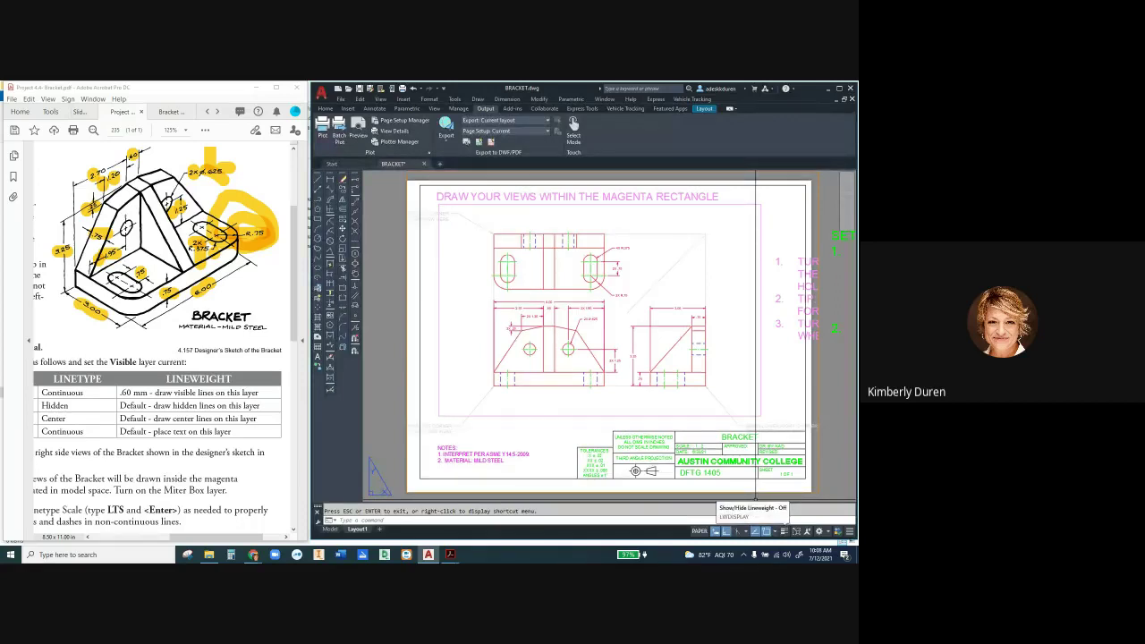
{"action": "left_click", "coordinate": [784, 531]}
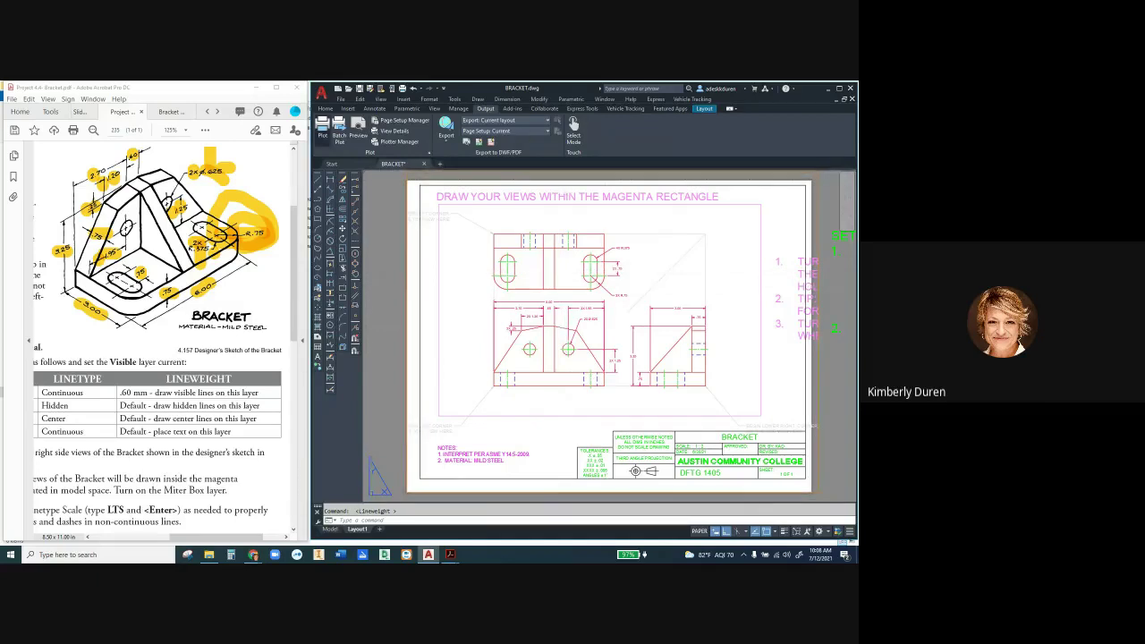
{"action": "key", "text": "ctrl+p"}
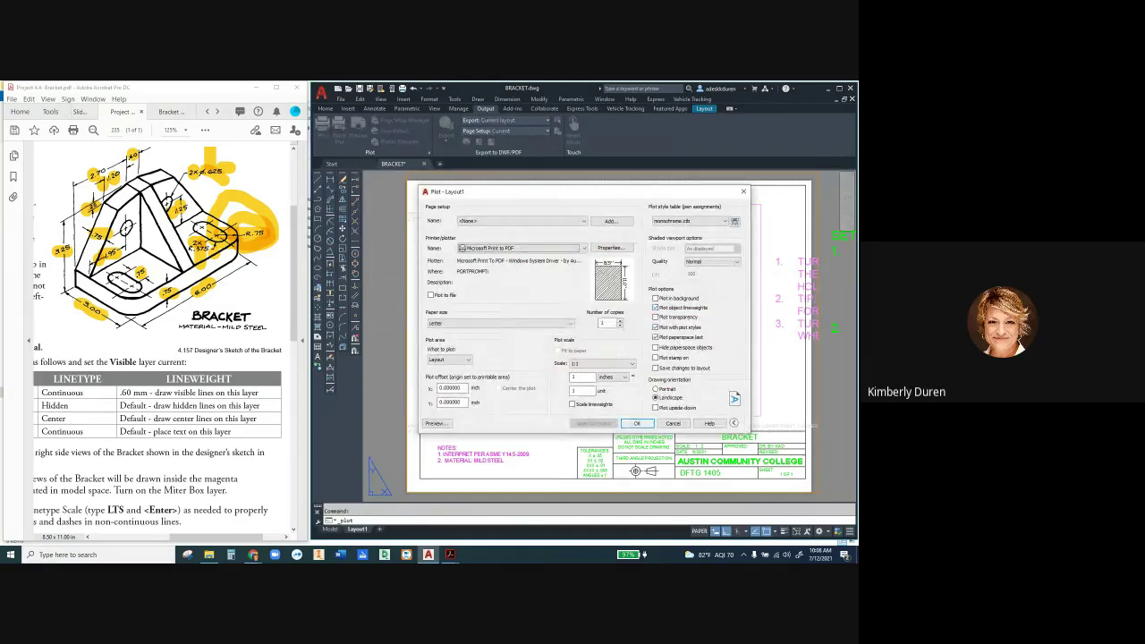
{"action": "left_click", "coordinate": [636, 423]}
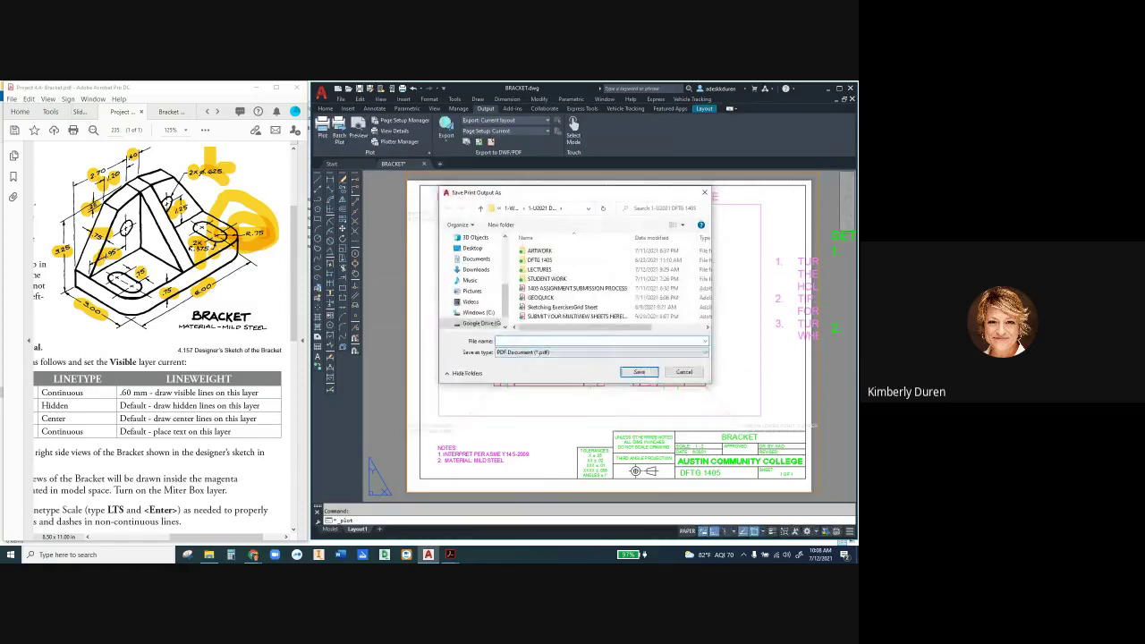
{"action": "type", "text": "BR"}
{"action": "key", "text": "Escape"}
{"action": "key", "text": "Escape"}
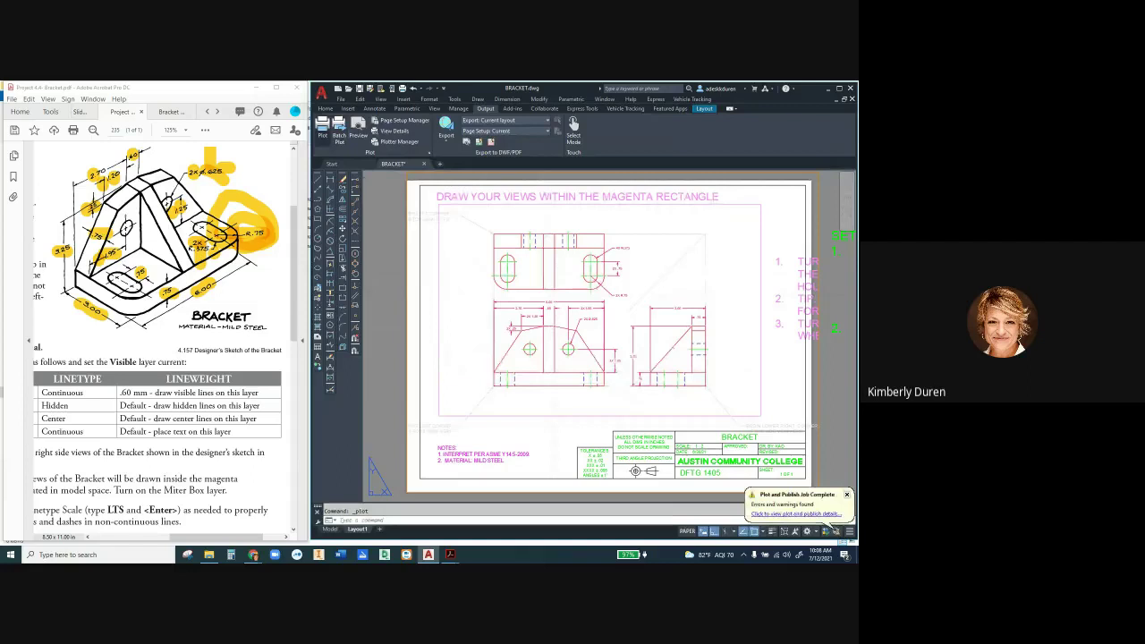
Step: Preview the Layout1 plot and, from the preview, plot it to a PDF file named BRACKET
{"action": "key", "text": "ctrl+p"}
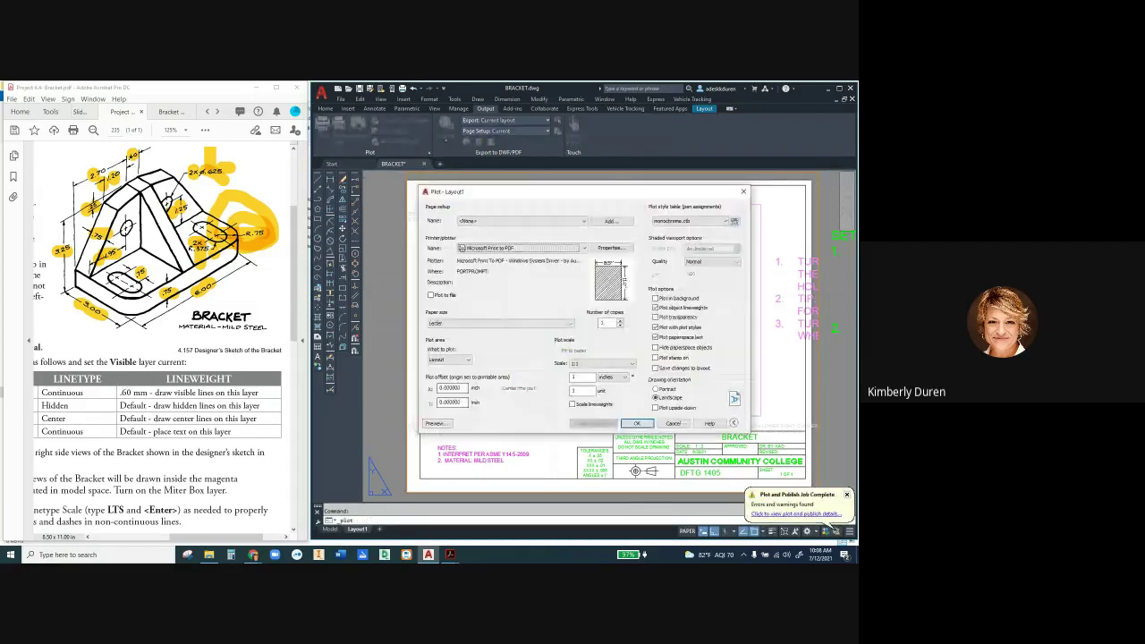
{"action": "left_click", "coordinate": [436, 423]}
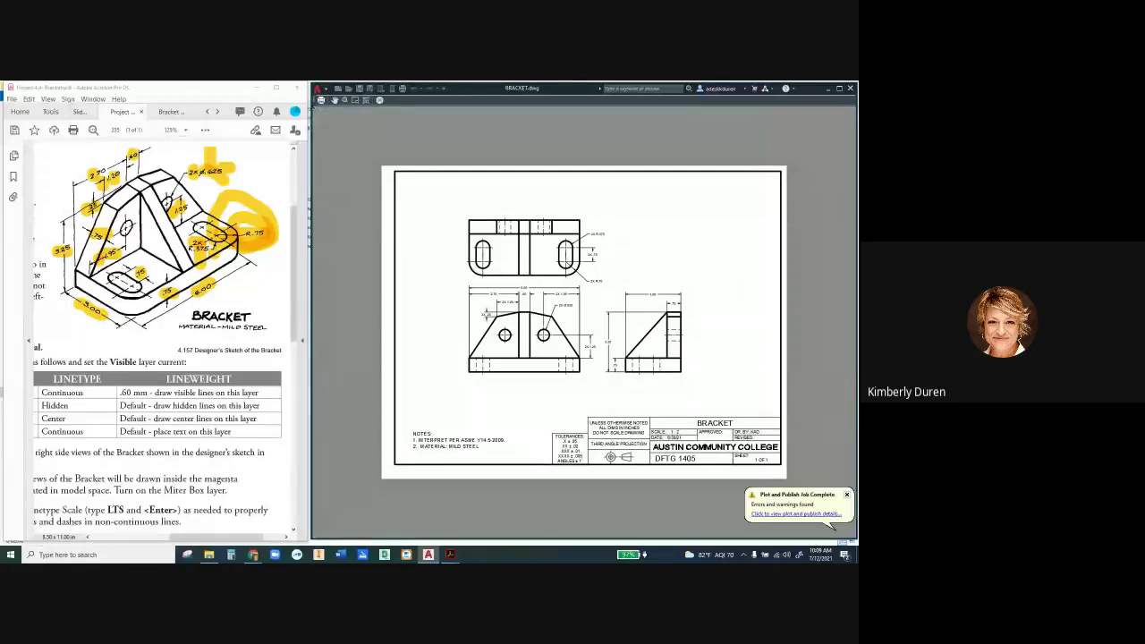
{"action": "left_click", "coordinate": [321, 99]}
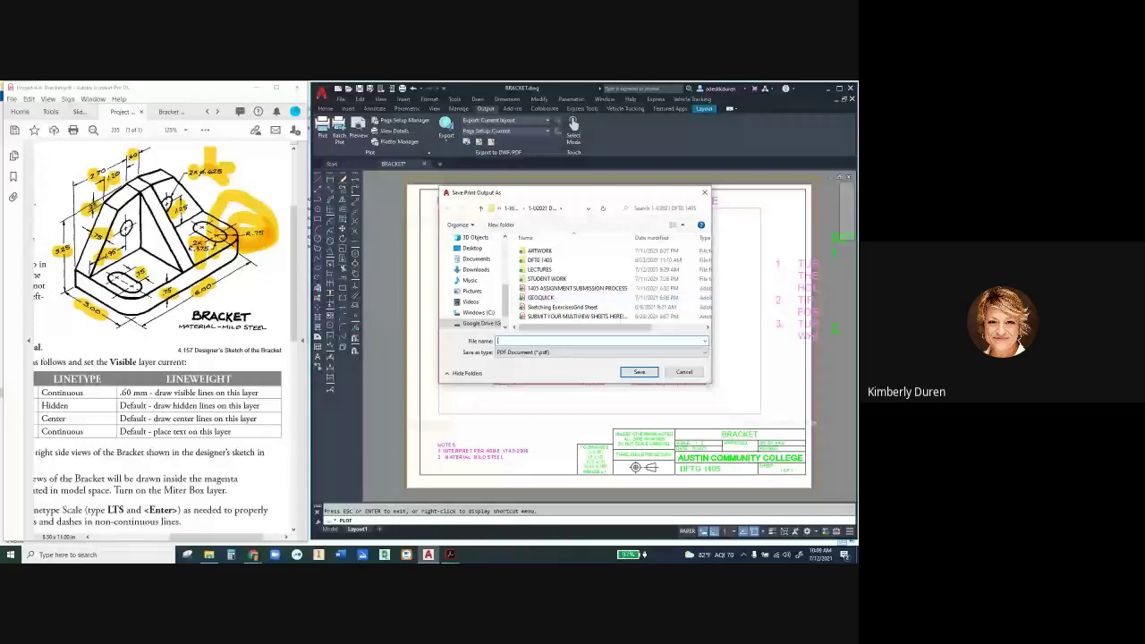
{"action": "type", "text": "BRACKET"}
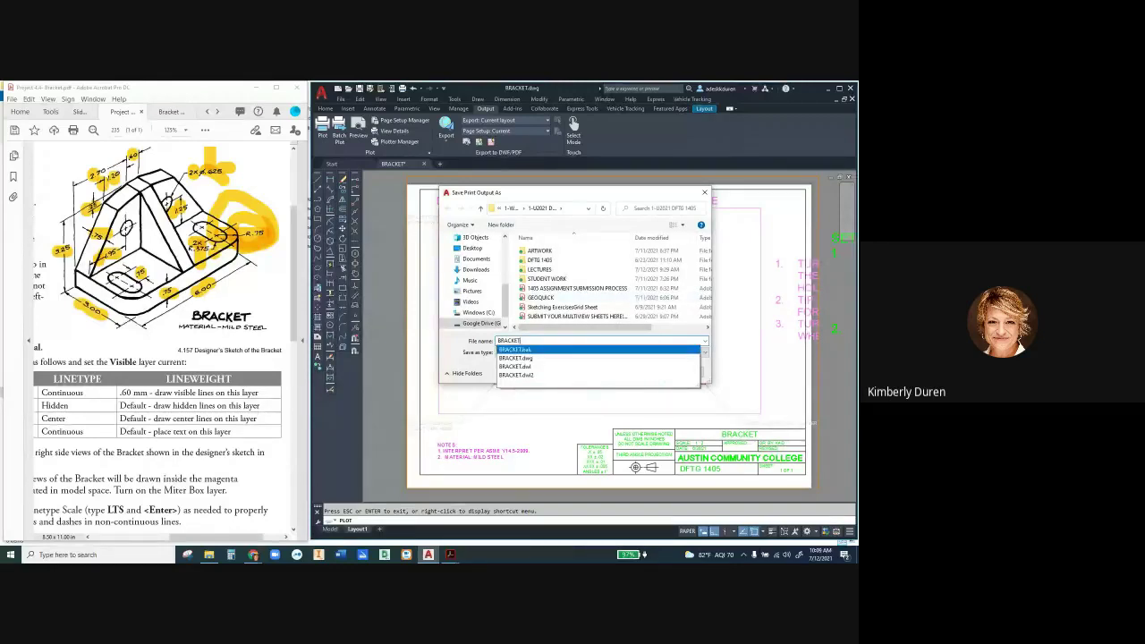
{"action": "key", "text": "Return"}
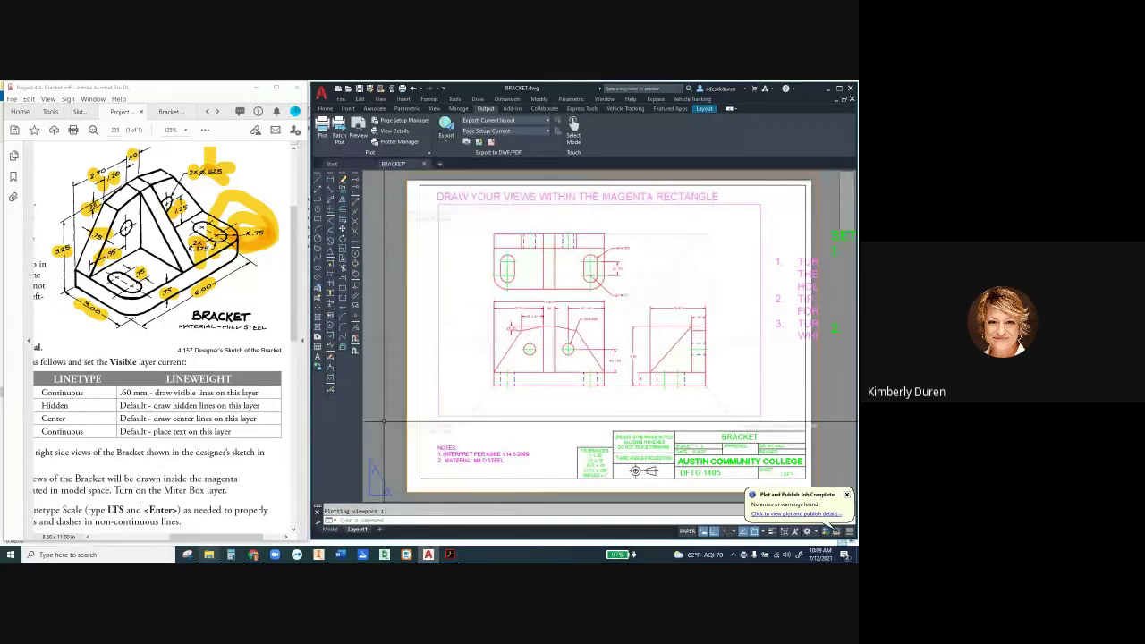
Step: Switch to File Explorer and open the BRACKET PDF in the 1-U2021 DFTG 1405 folder
{"action": "left_click", "coordinate": [208, 555]}
{"action": "left_click", "coordinate": [227, 151]}
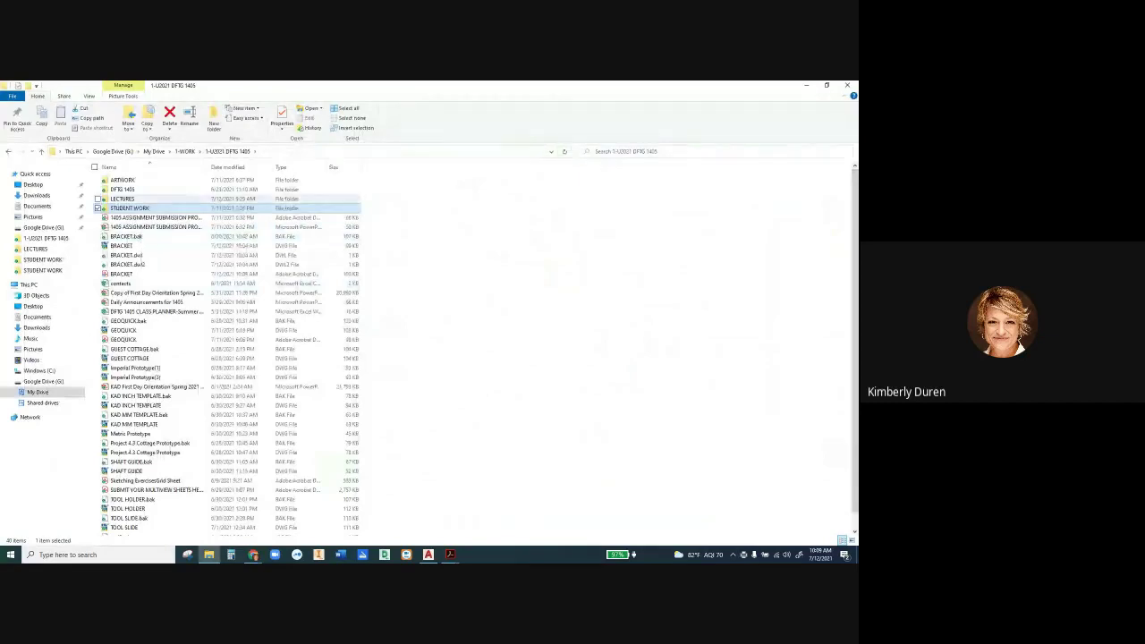
{"action": "scroll", "coordinate": [179, 295], "scroll_direction": "down", "scroll_amount": 1}
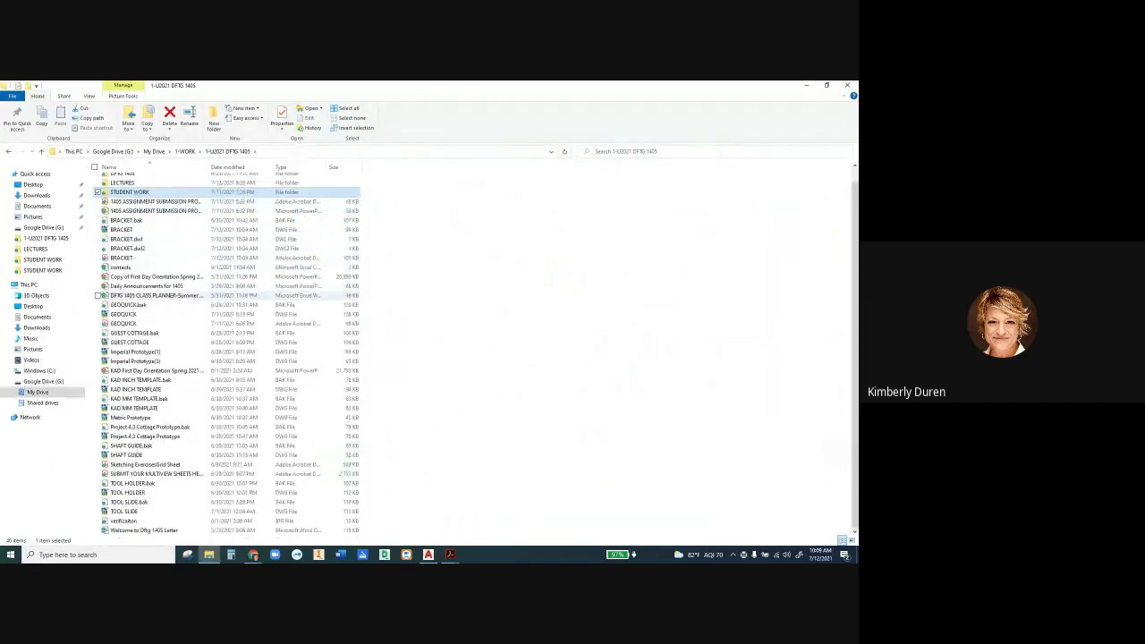
{"action": "key", "text": "Return"}
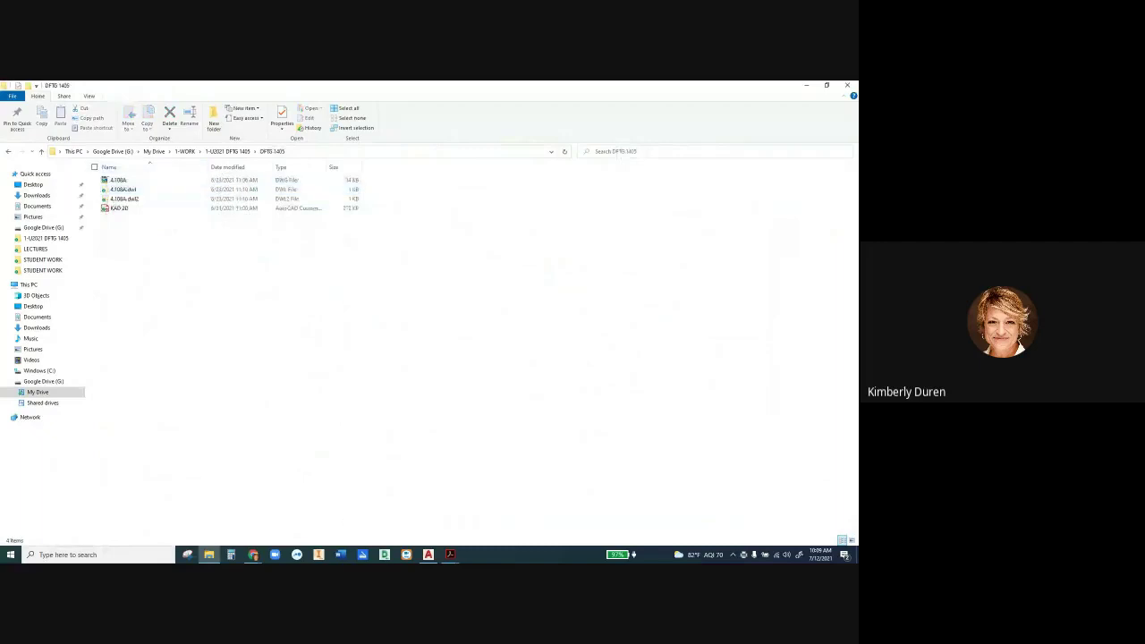
{"action": "left_click", "coordinate": [227, 151]}
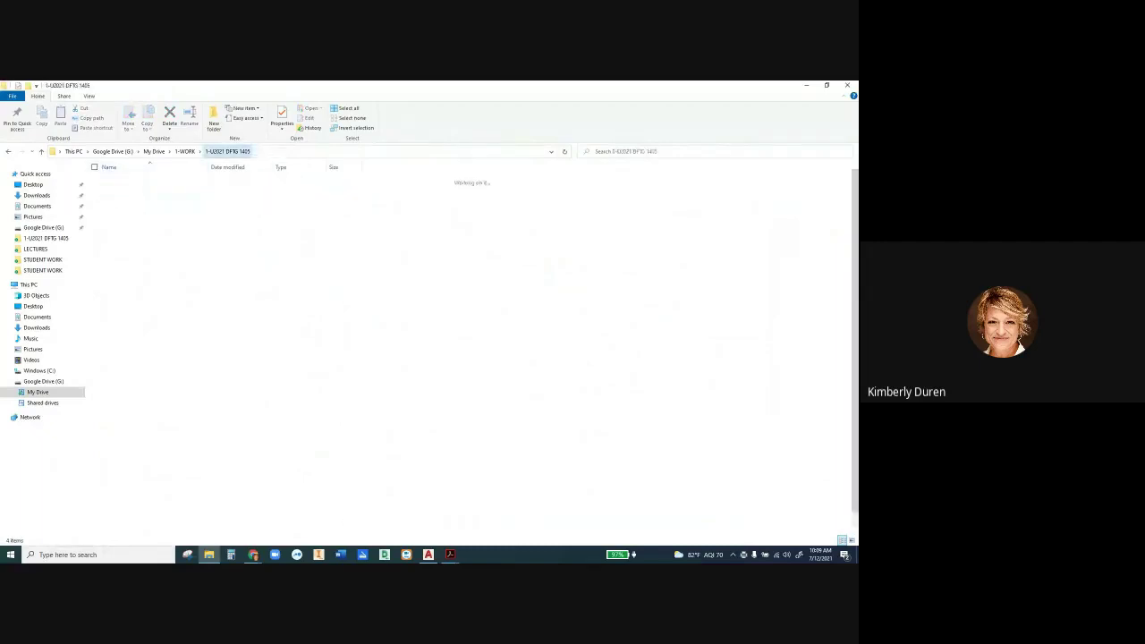
{"action": "double_click", "coordinate": [122, 274]}
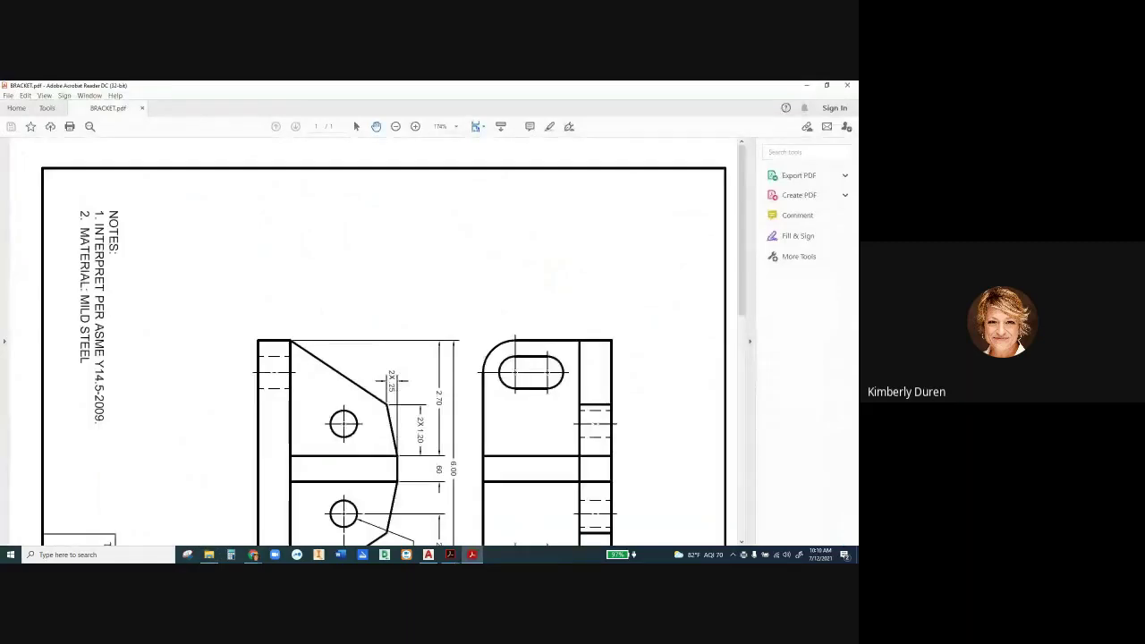
Step: Rotate the view of the BRACKET PDF counterclockwise so the sheet reads upright
{"action": "scroll", "coordinate": [385, 340], "scroll_direction": "down", "scroll_amount": 3}
{"action": "scroll", "coordinate": [385, 340], "scroll_direction": "up", "scroll_amount": 3}
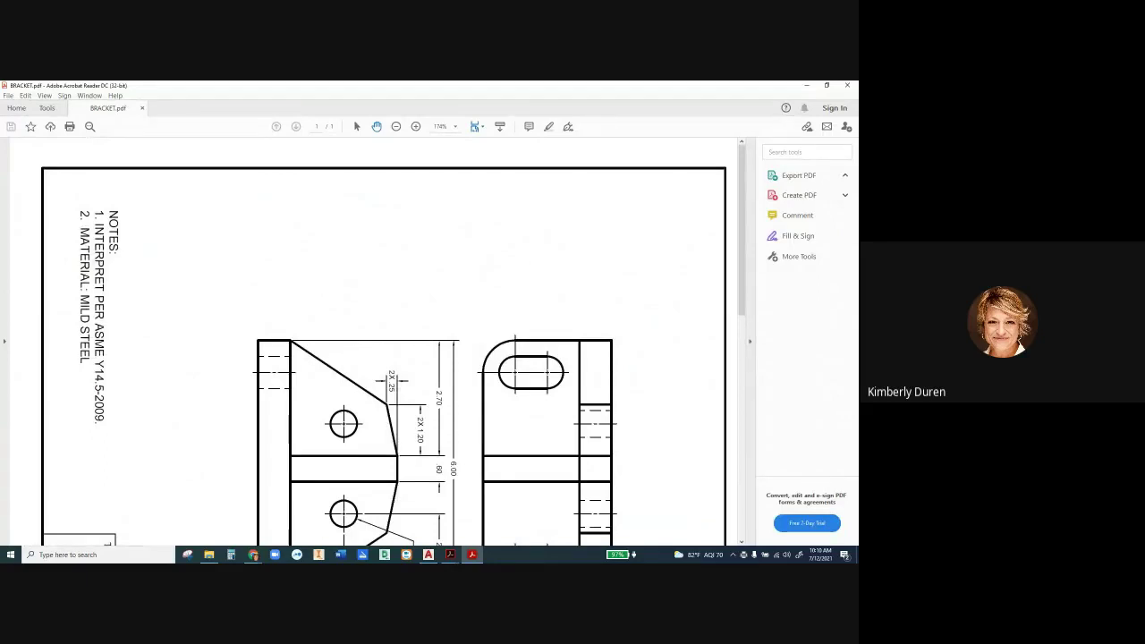
{"action": "left_click", "coordinate": [44, 95]}
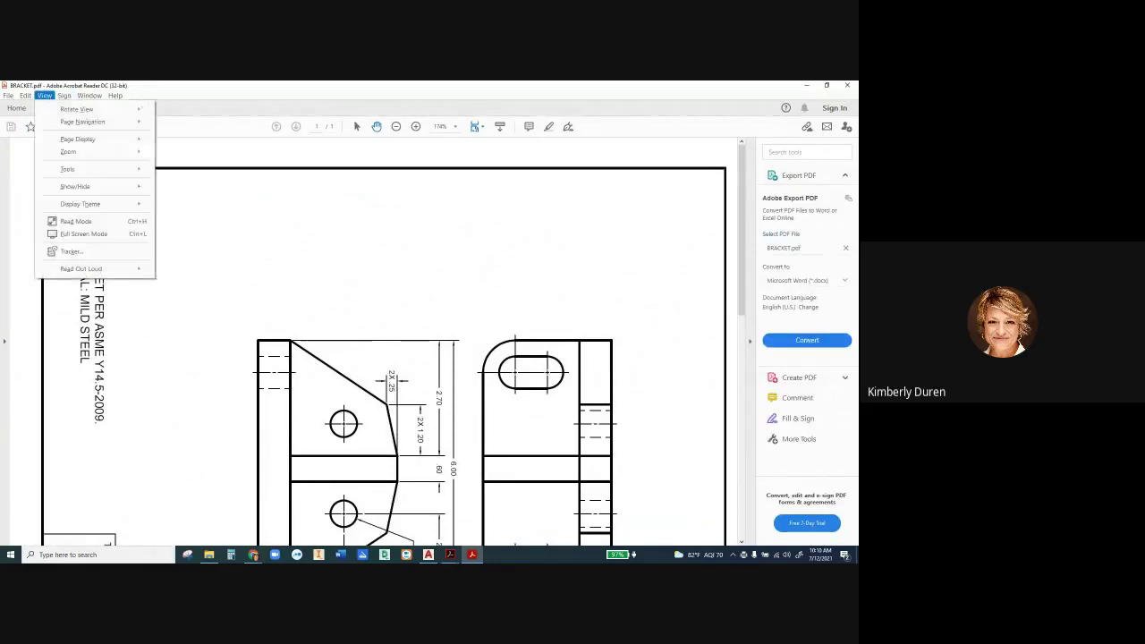
{"action": "mouse_move", "coordinate": [76, 108]}
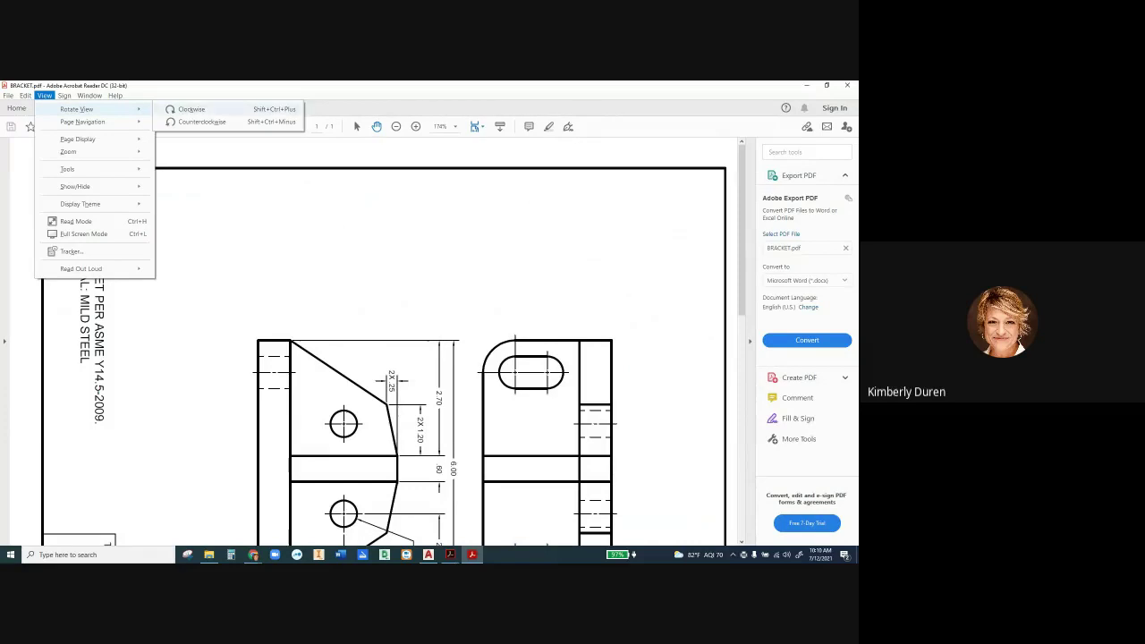
{"action": "left_click", "coordinate": [202, 121]}
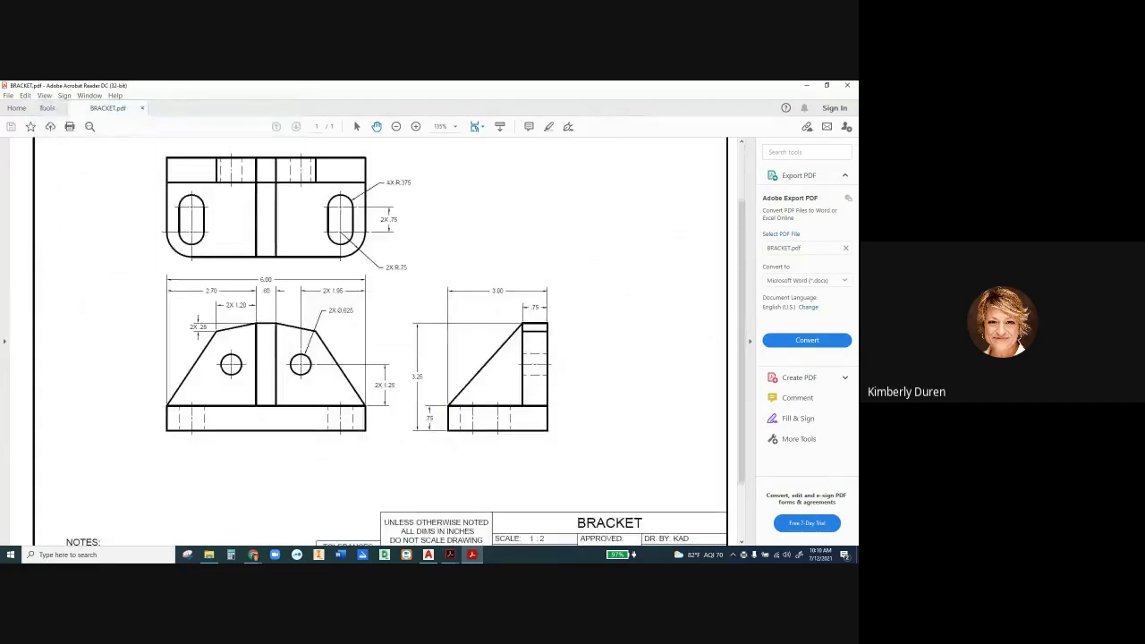
Step: Examine the plotted views' dimensions up close and compare them with the whole sheet and its title block
{"action": "scroll", "coordinate": [380, 340], "scroll_direction": "down", "scroll_amount": 1}
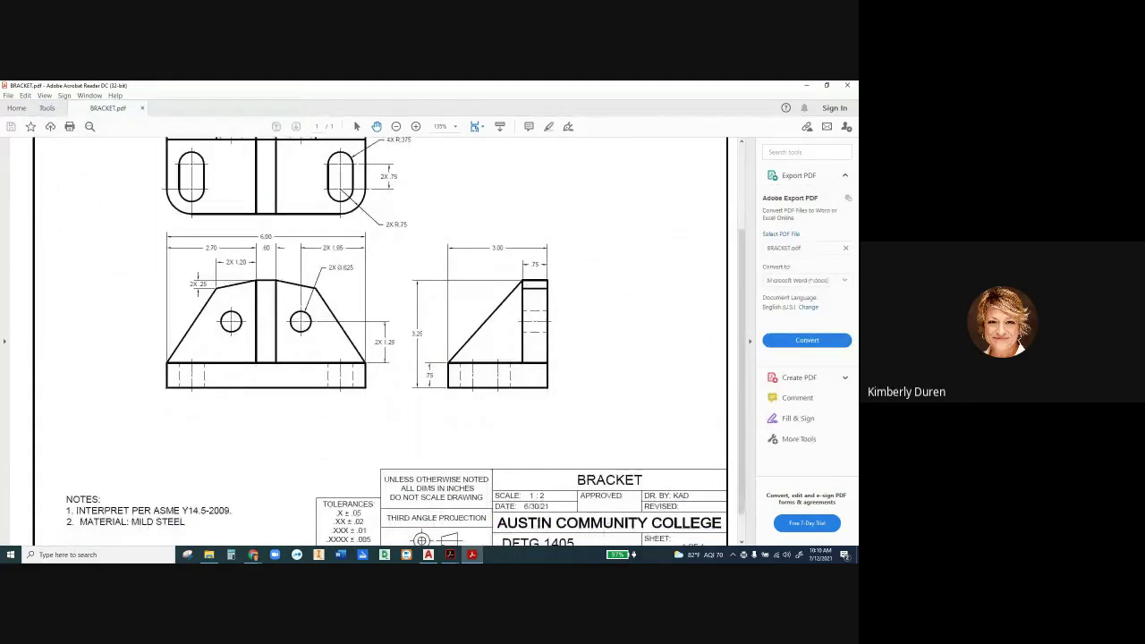
{"action": "key", "text": "ctrl+0"}
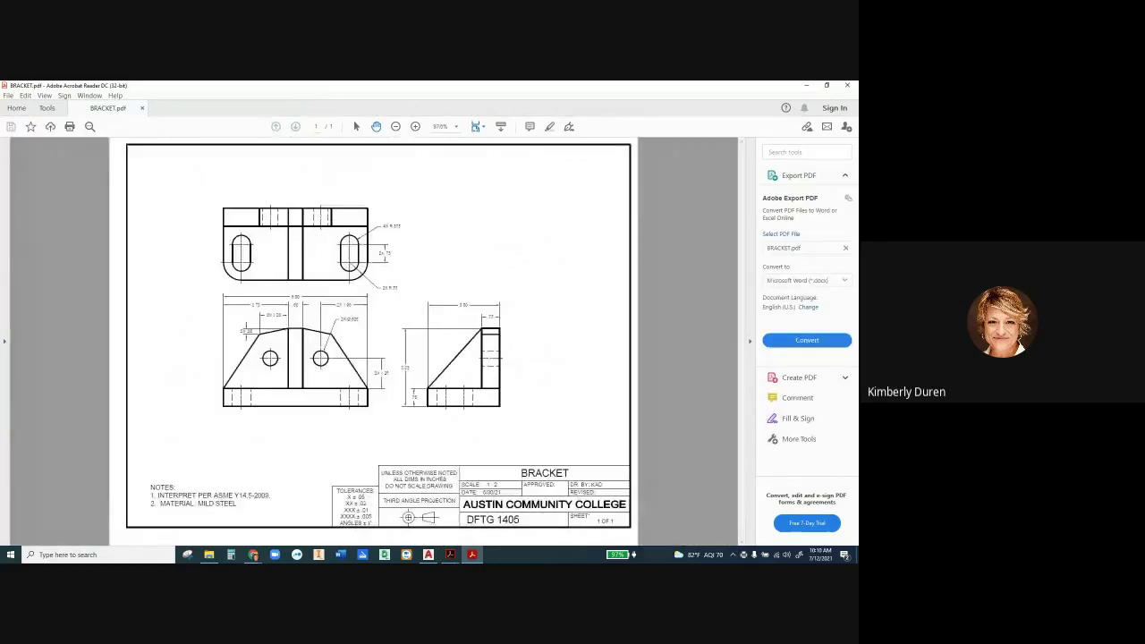
{"action": "key", "text": "ctrl+equal"}
{"action": "key", "text": "ctrl+equal"}
{"action": "key", "text": "ctrl+equal"}
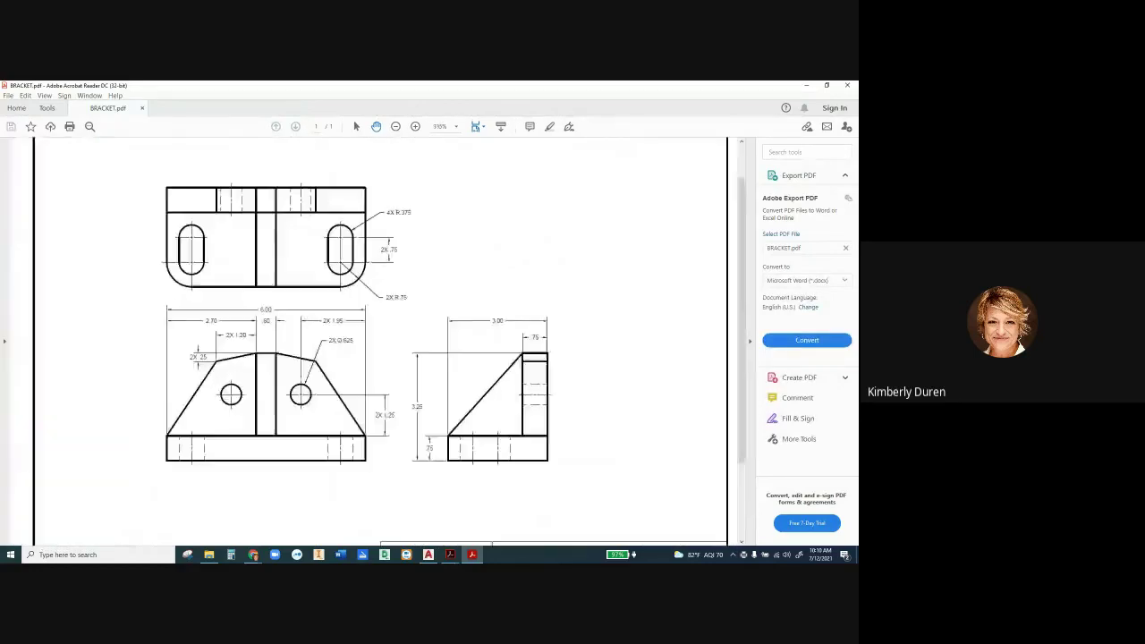
{"action": "key", "text": "ctrl+equal"}
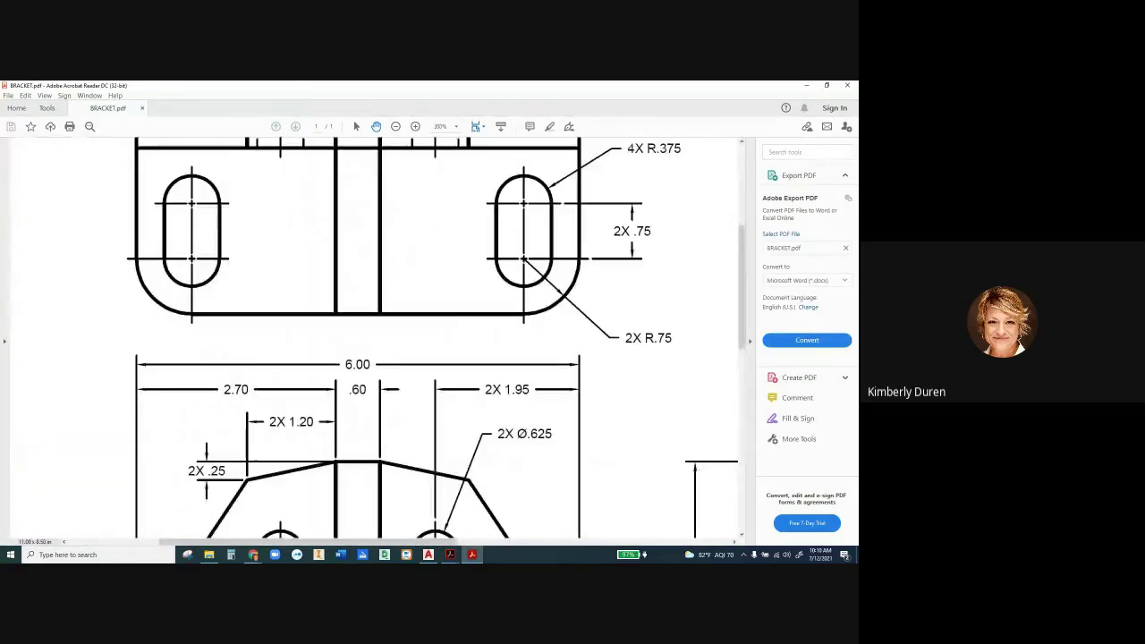
{"action": "key", "text": "ctrl+0"}
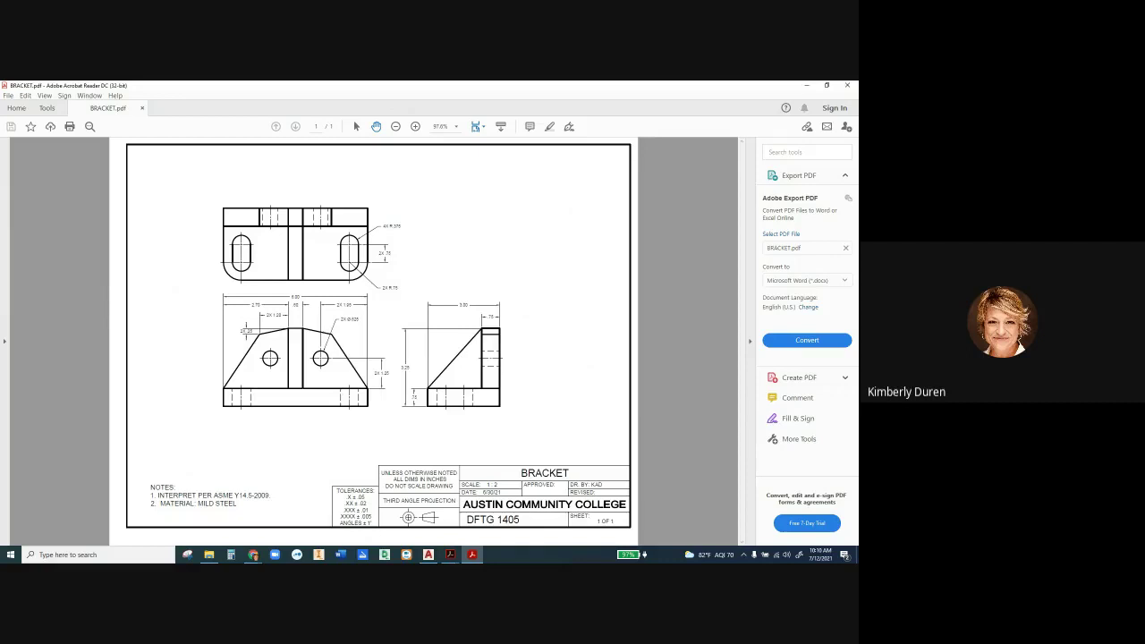
Step: Switch to the Google Chrome browser
{"action": "left_click", "coordinate": [253, 555]}
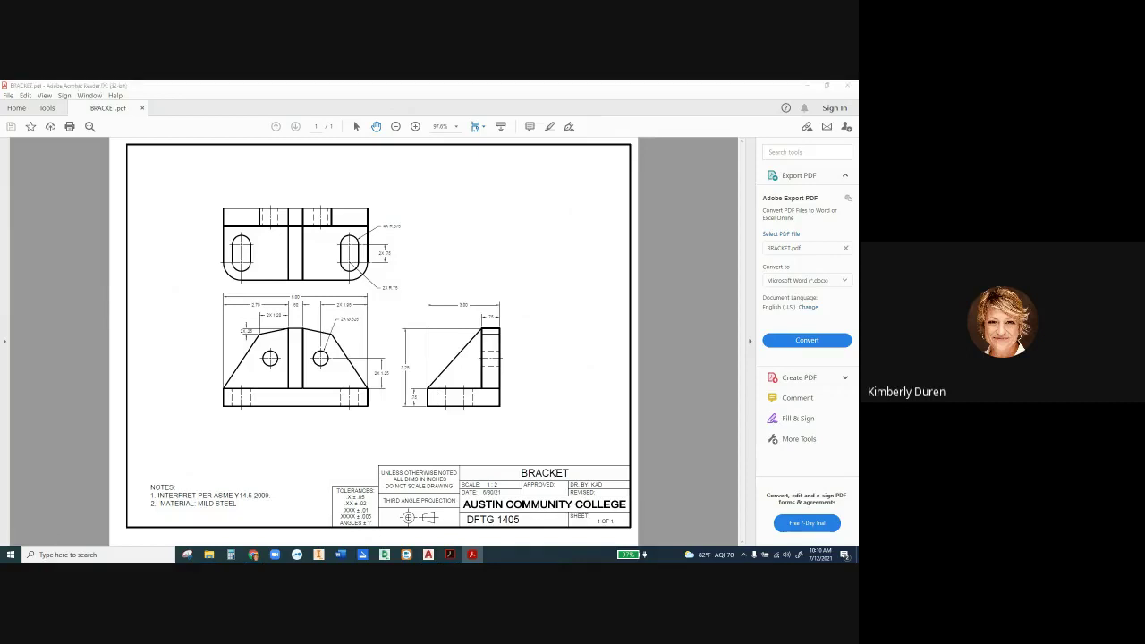